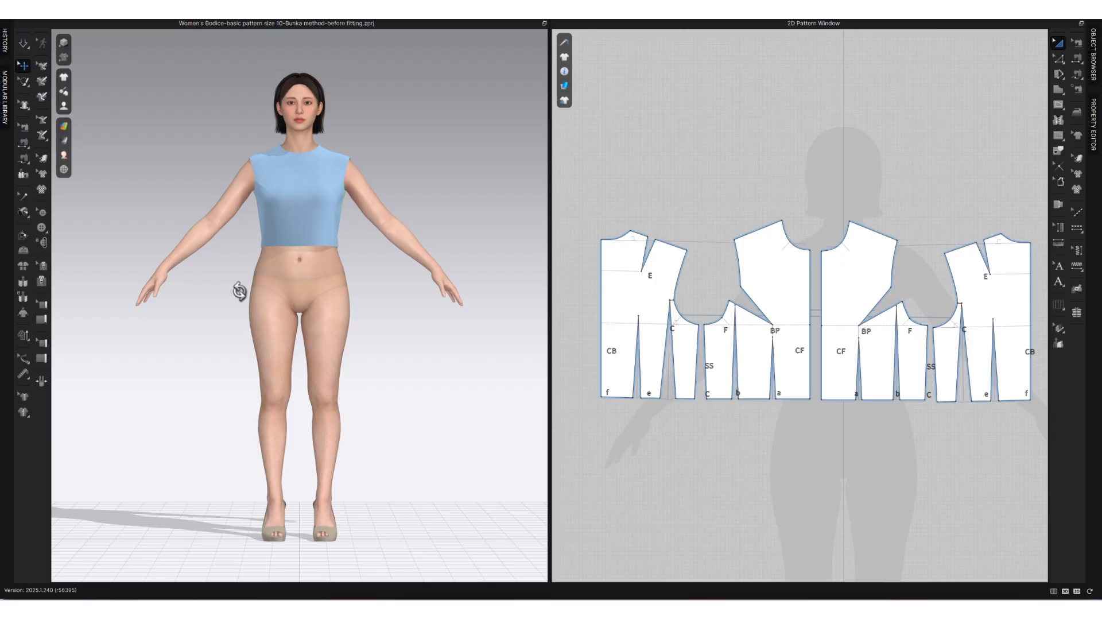
Step: Examine the simulated bodice's fit on the avatar from the front, back and side, including the shoulder seam
right_drag(239, 292, 296, 289)
key(8)
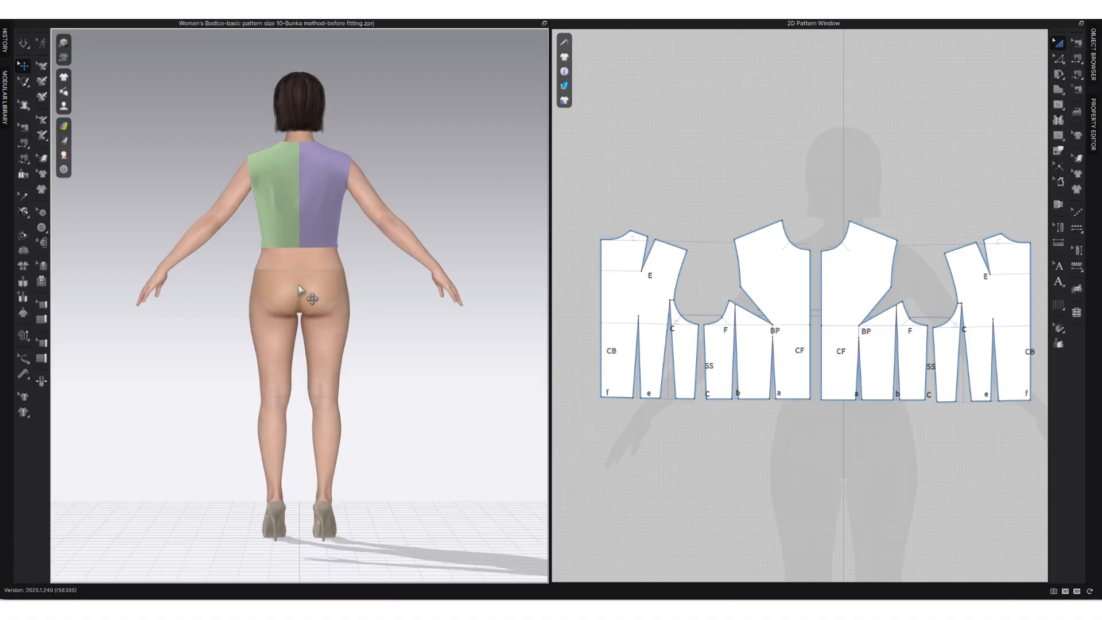
key(6)
scroll(302, 241, up, 3)
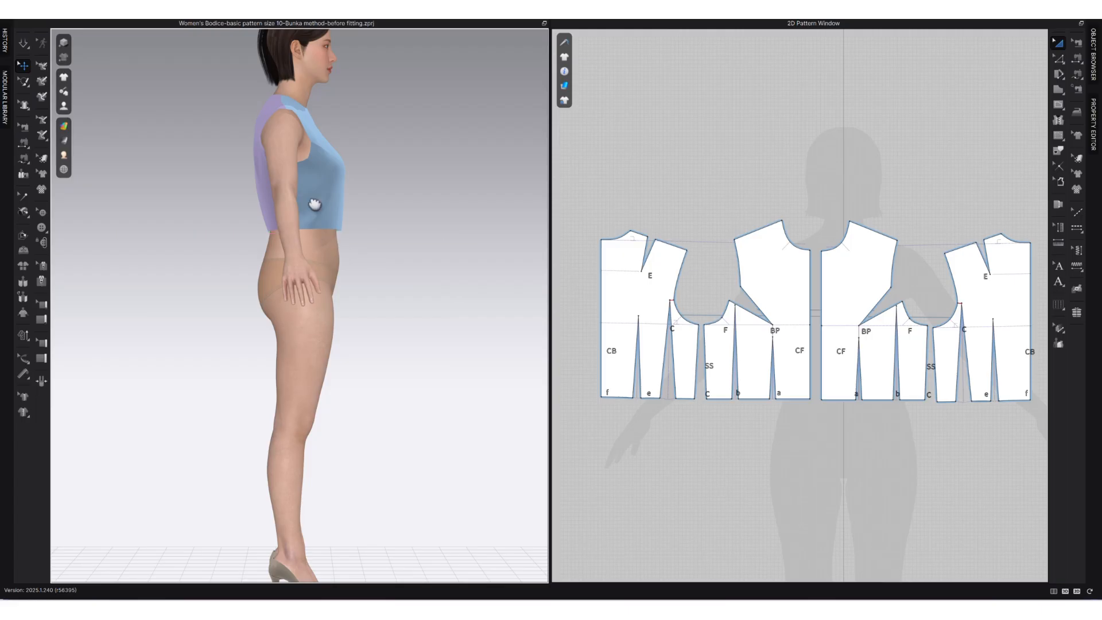
right_drag(290, 298, 271, 311)
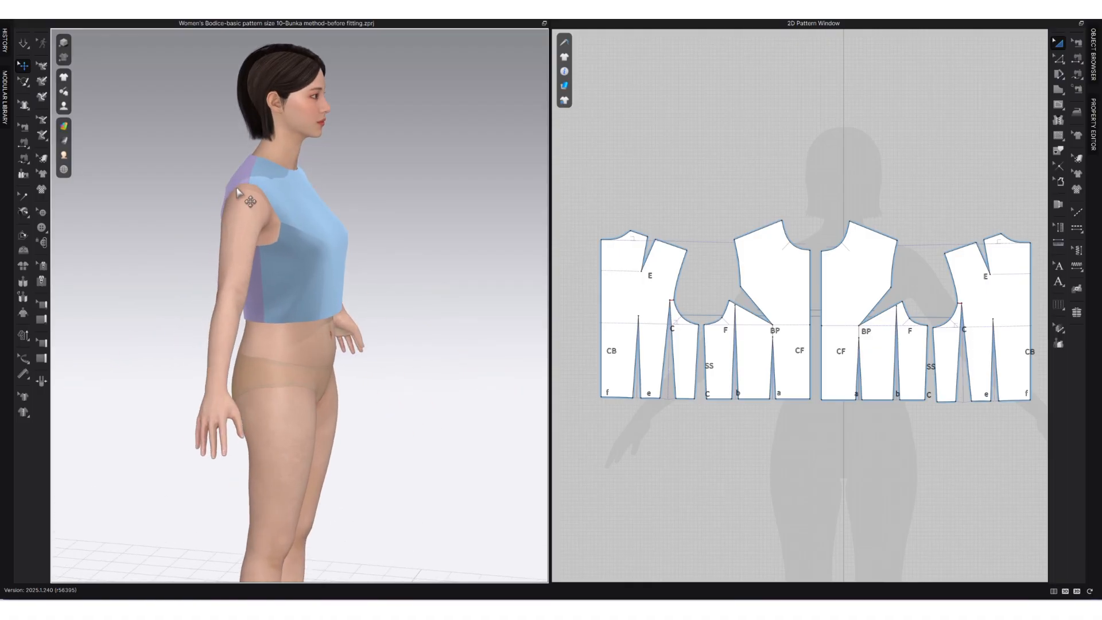
scroll(243, 198, up, 3)
right_drag(237, 194, 249, 188)
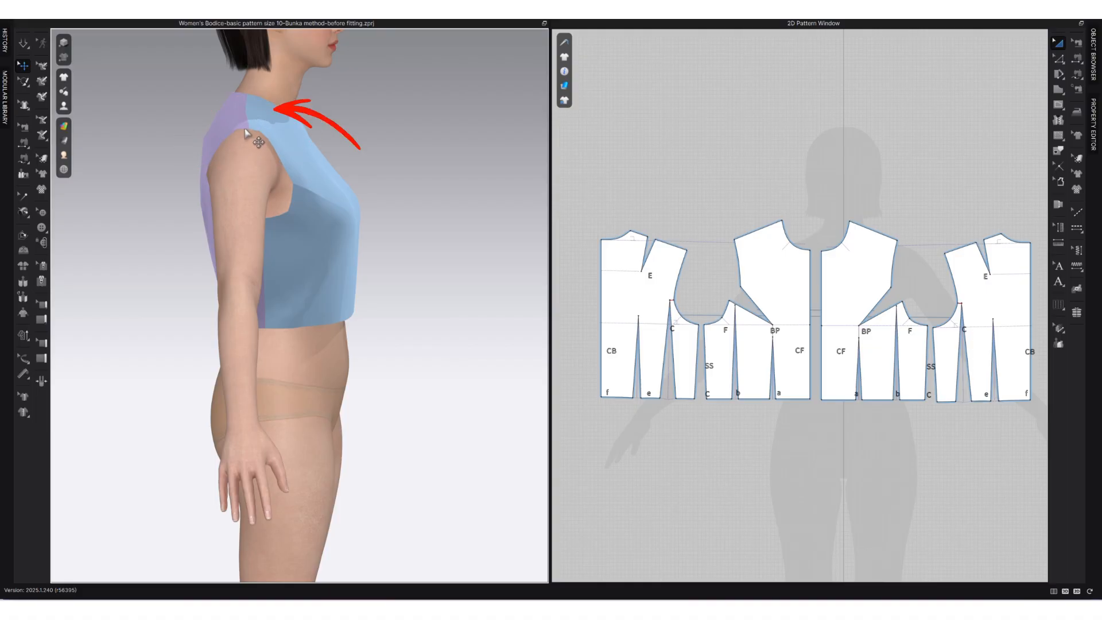
mouse_move(261, 207)
right_down()
mouse_move(260, 158)
mouse_move(252, 193)
mouse_move(196, 197)
right_up()
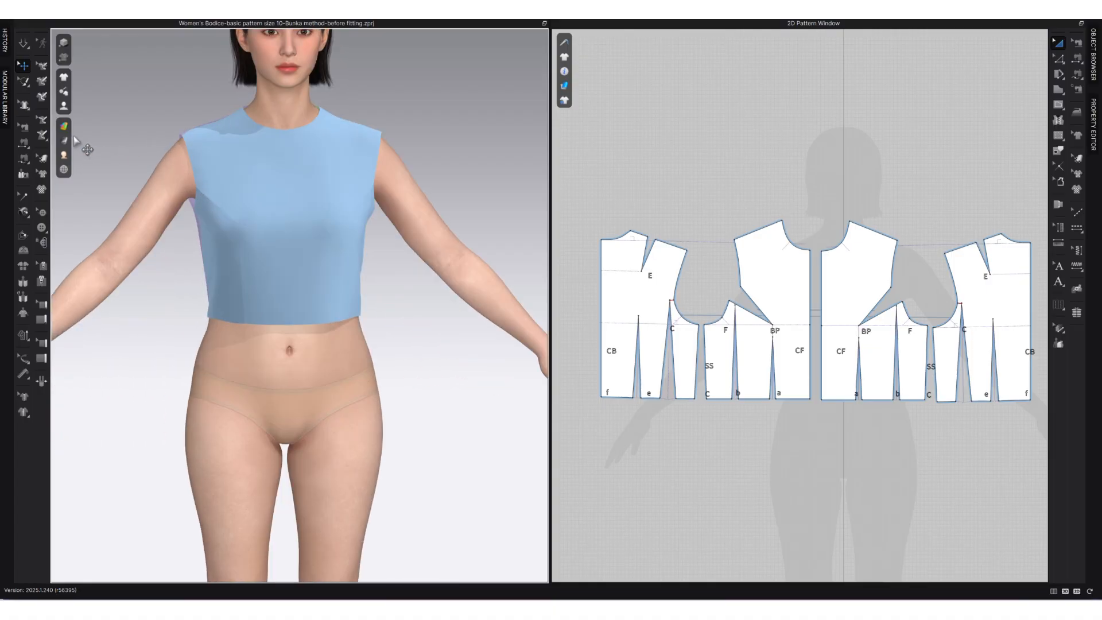
mouse_move(305, 152)
right_down()
mouse_move(402, 159)
mouse_move(321, 157)
right_up()
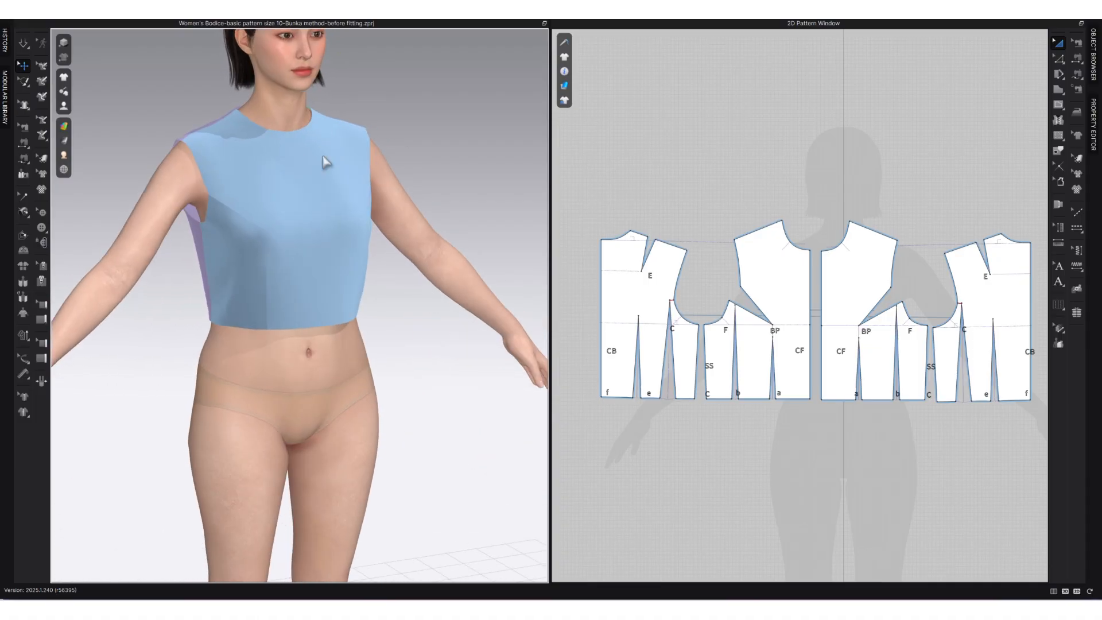
Step: Show the avatar's body guide lines beneath the bodice and compare them with its neckline, bust and waist from the front
click(27, 363)
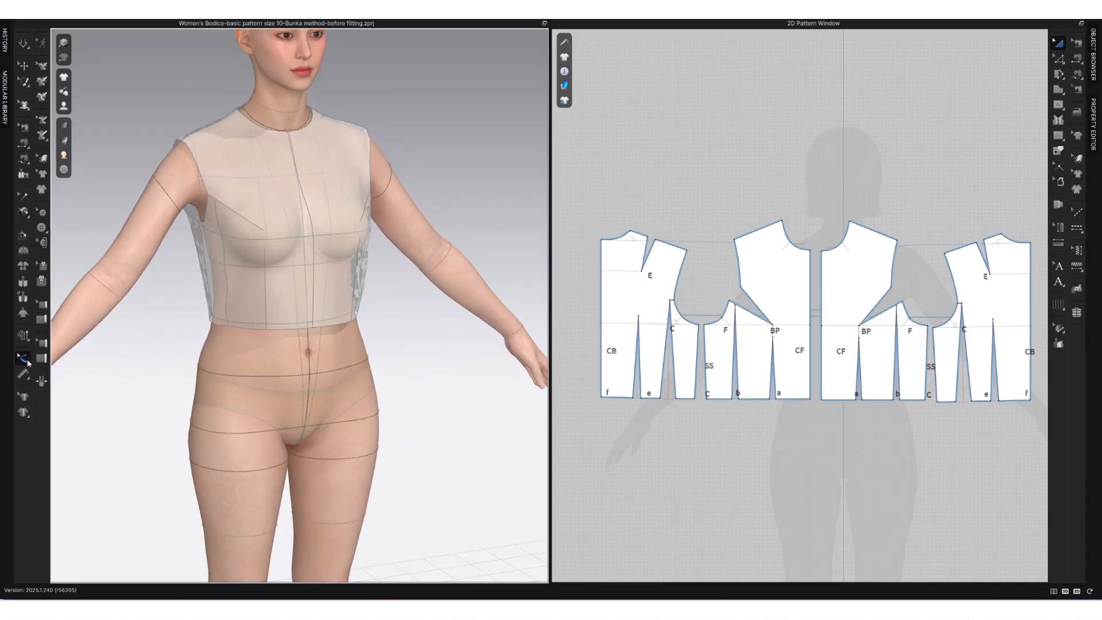
right_drag(268, 245, 262, 245)
scroll(281, 112, up, 2)
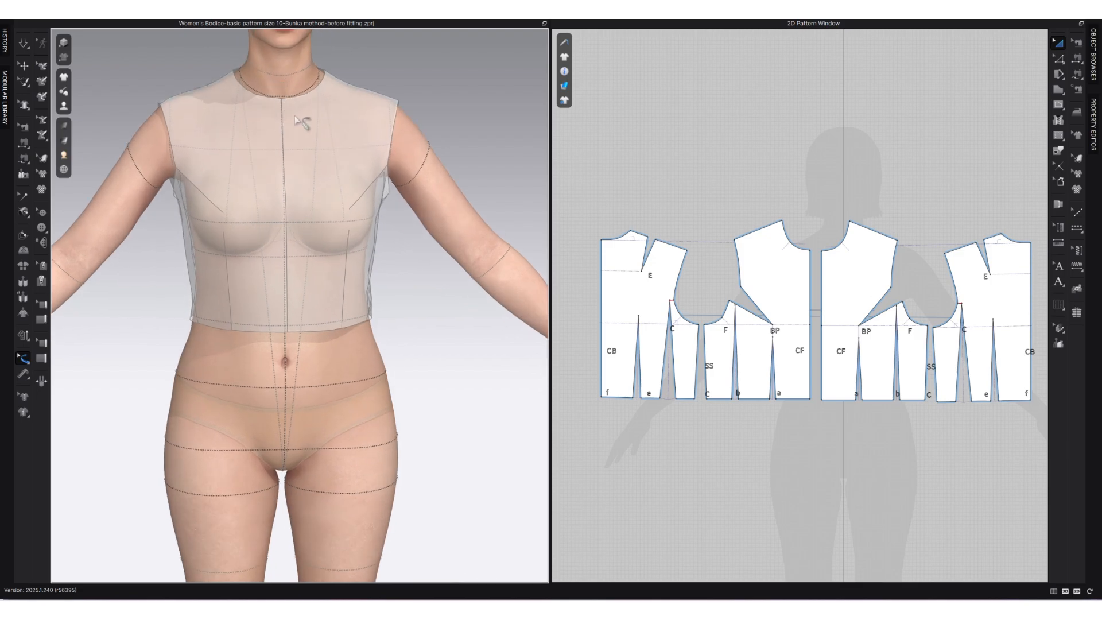
middle_drag(303, 124, 306, 228)
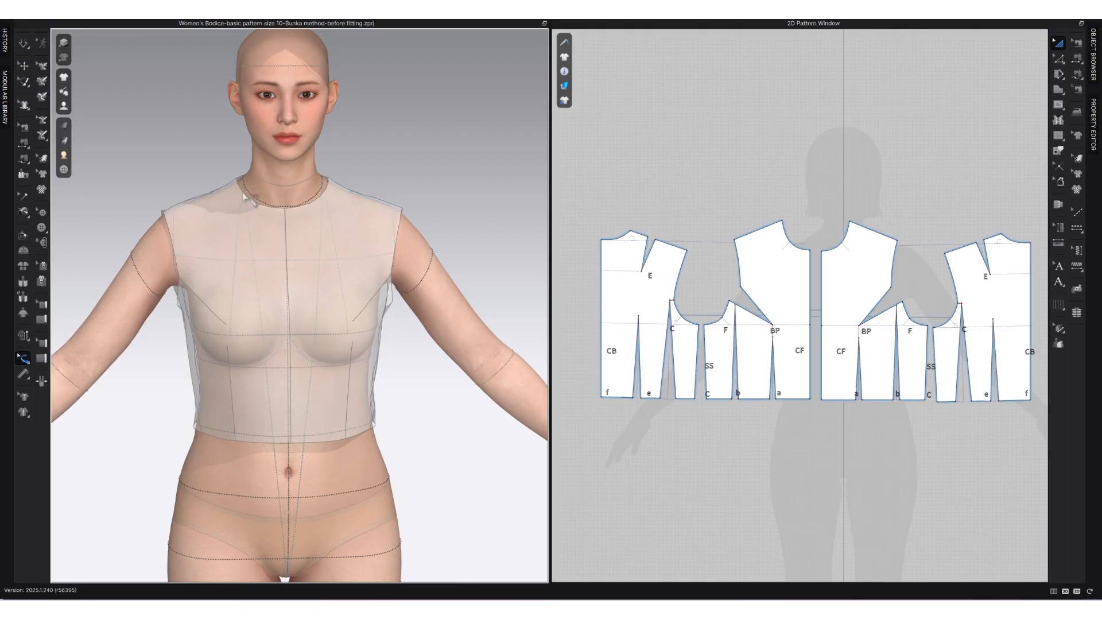
key(q)
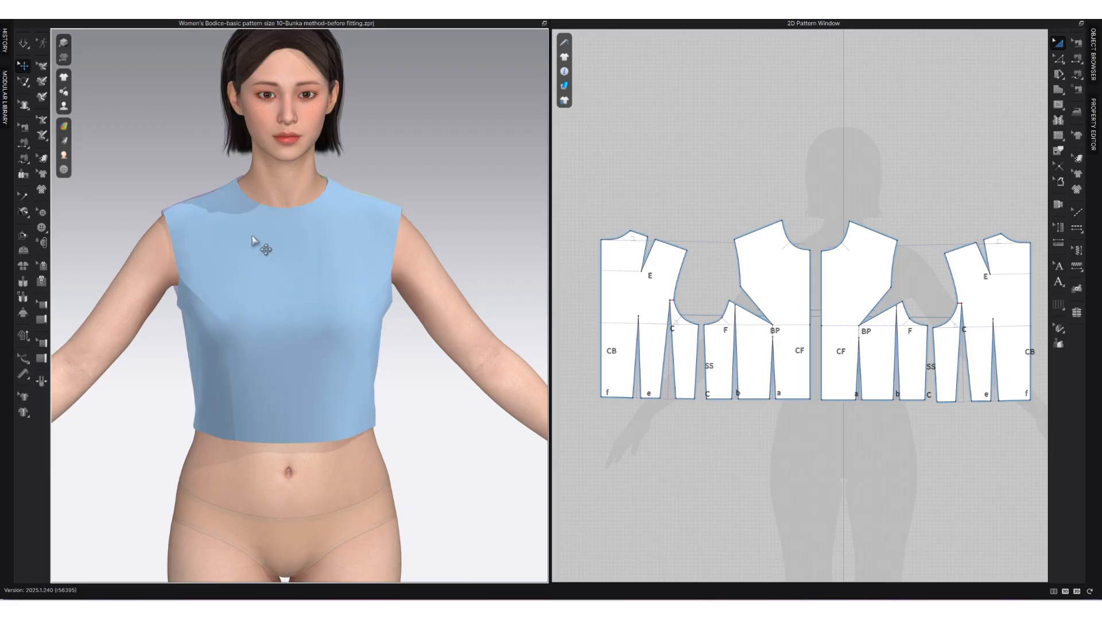
Step: Inspect the bodice's bust, armholes and side seams by viewing the avatar from both sides, the front and the back
mouse_move(246, 264)
right_down()
mouse_move(288, 268)
mouse_move(256, 249)
mouse_move(243, 263)
right_up()
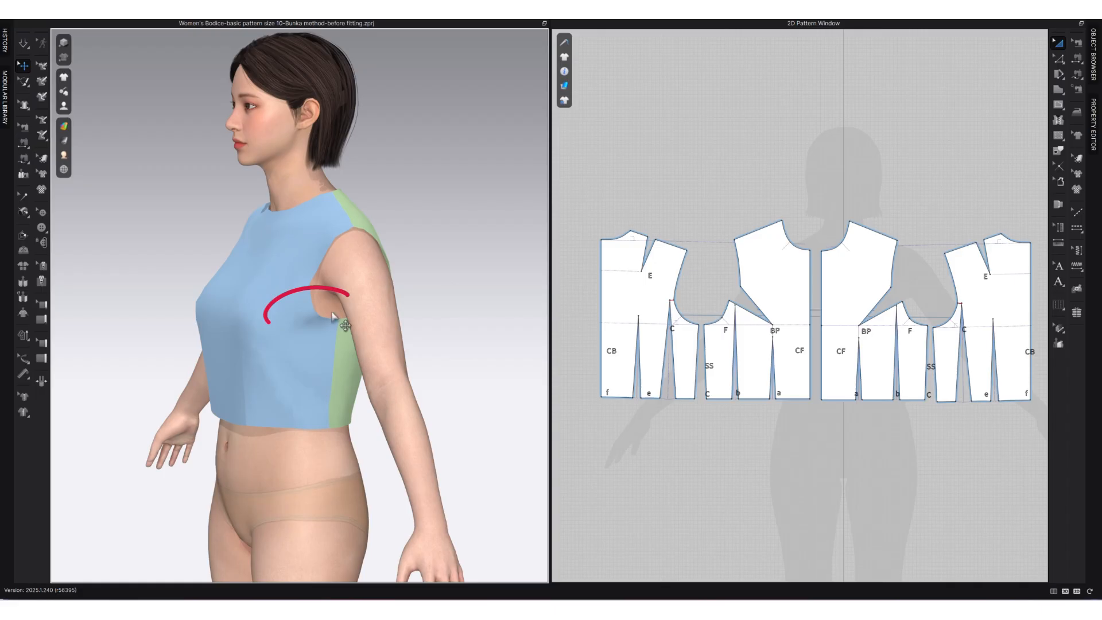
right_drag(309, 339, 295, 343)
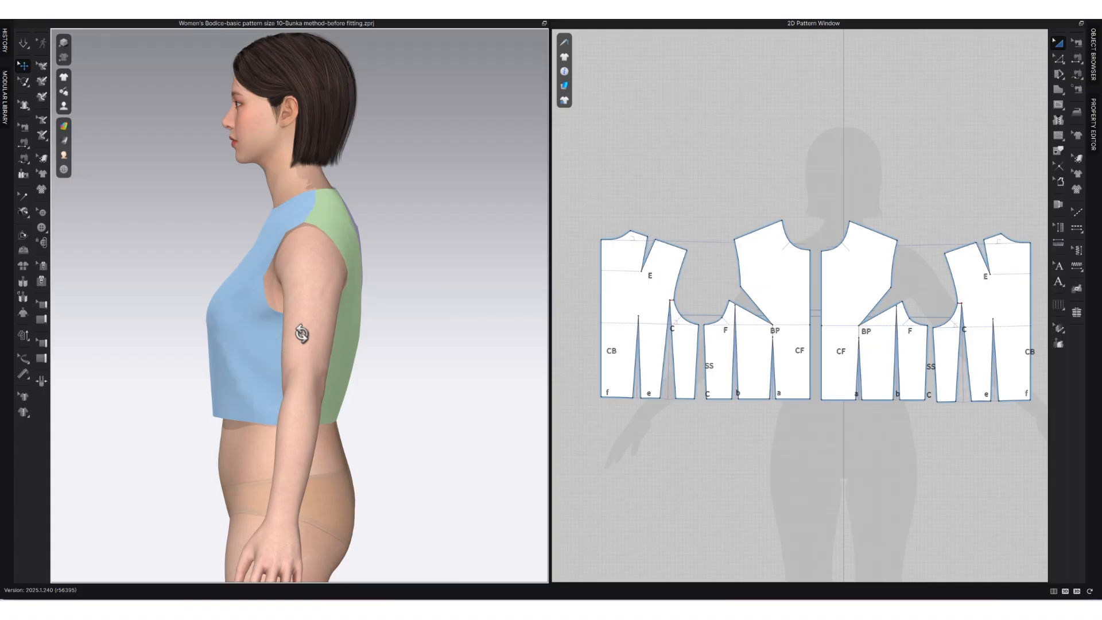
right_drag(300, 333, 326, 335)
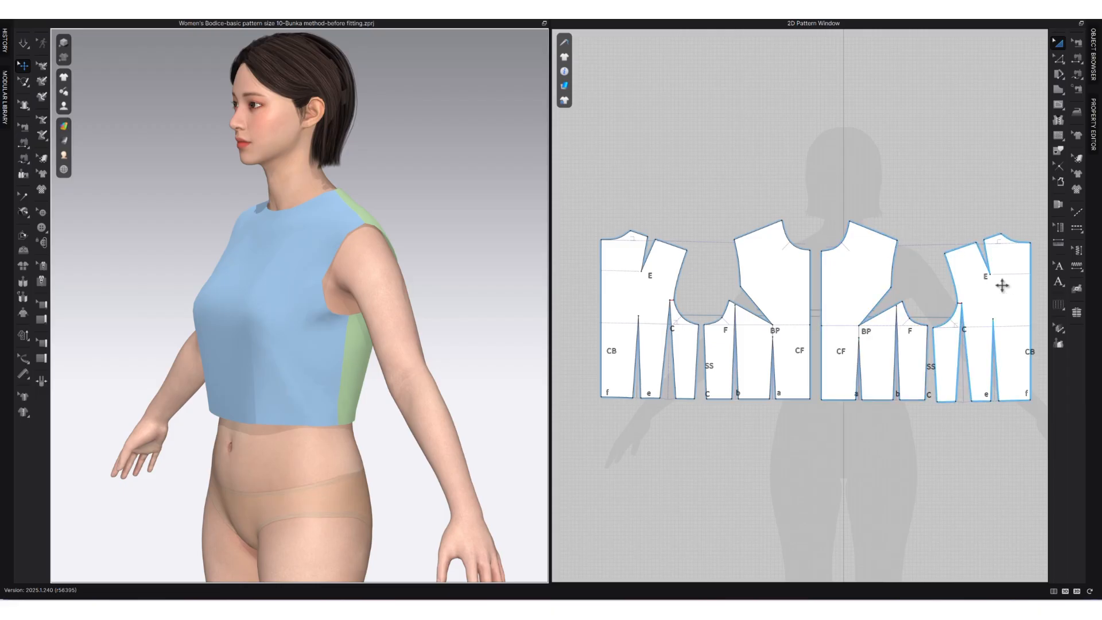
right_drag(234, 348, 377, 336)
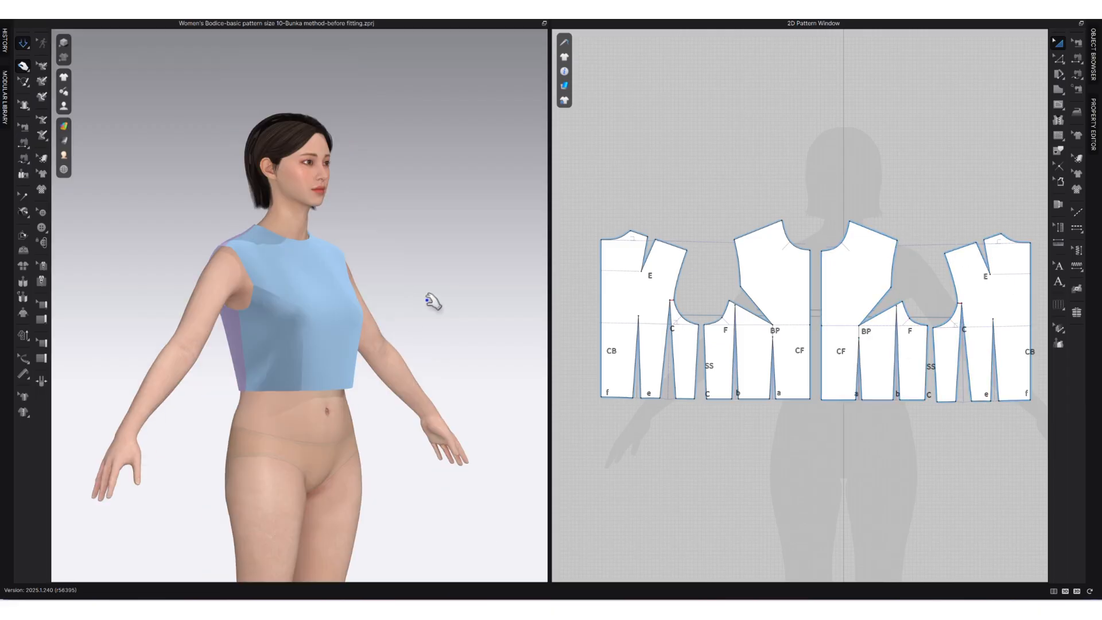
scroll(244, 417, up, 1)
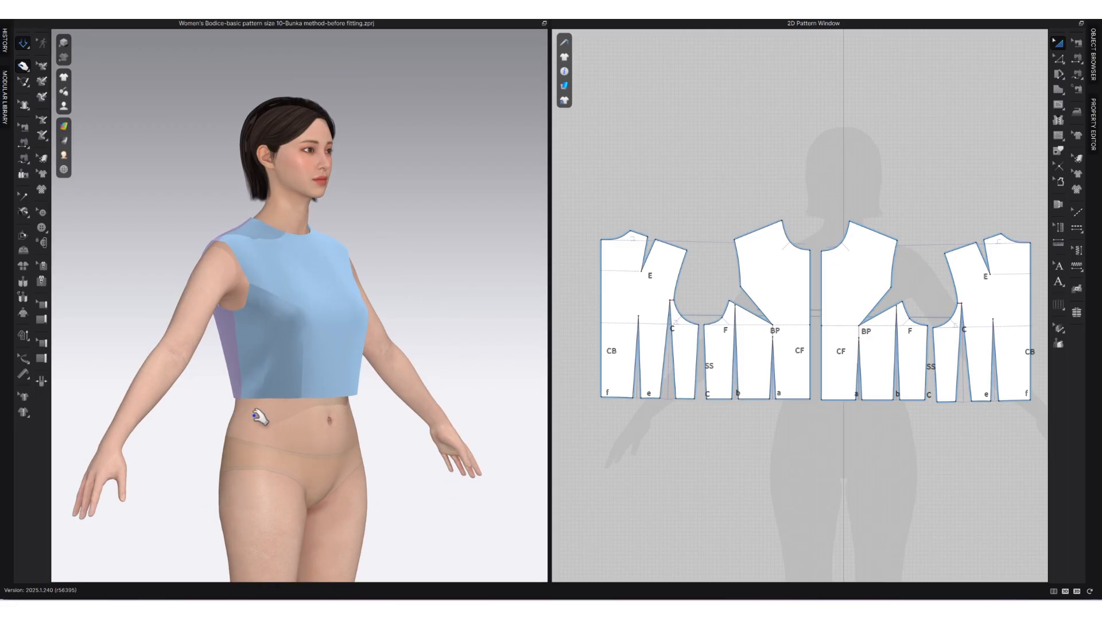
right_drag(249, 438, 248, 445)
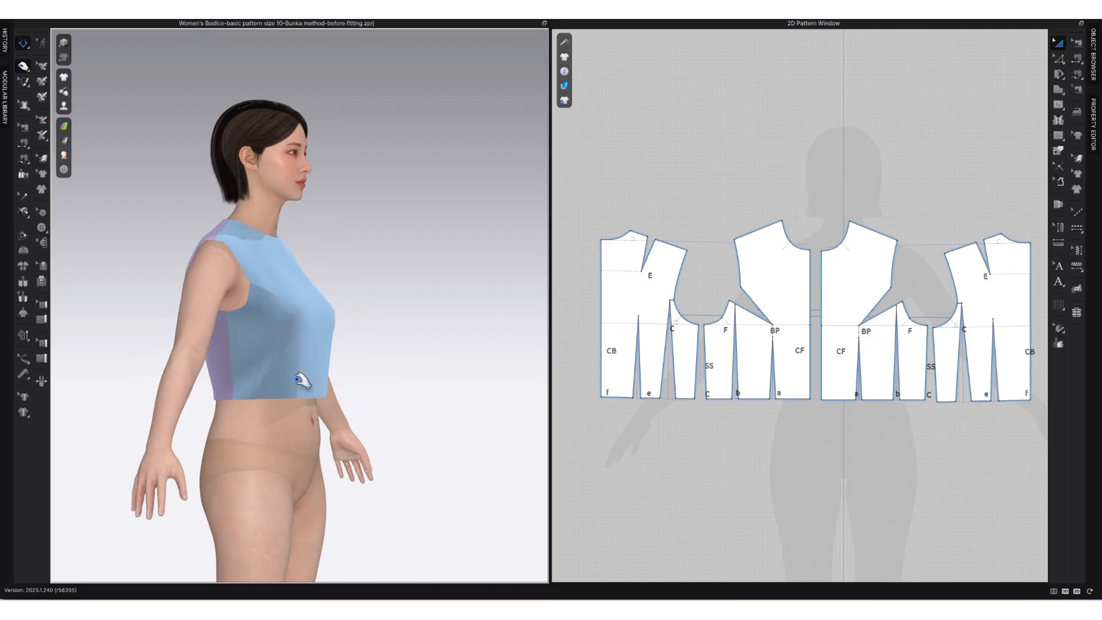
right_drag(287, 438, 241, 439)
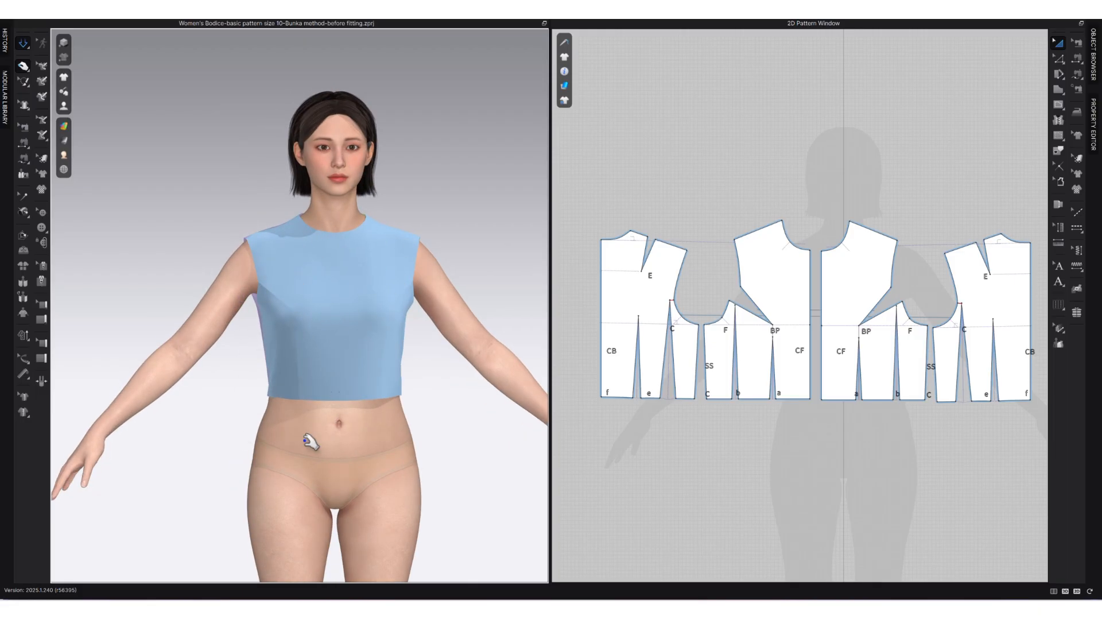
right_drag(363, 423, 482, 419)
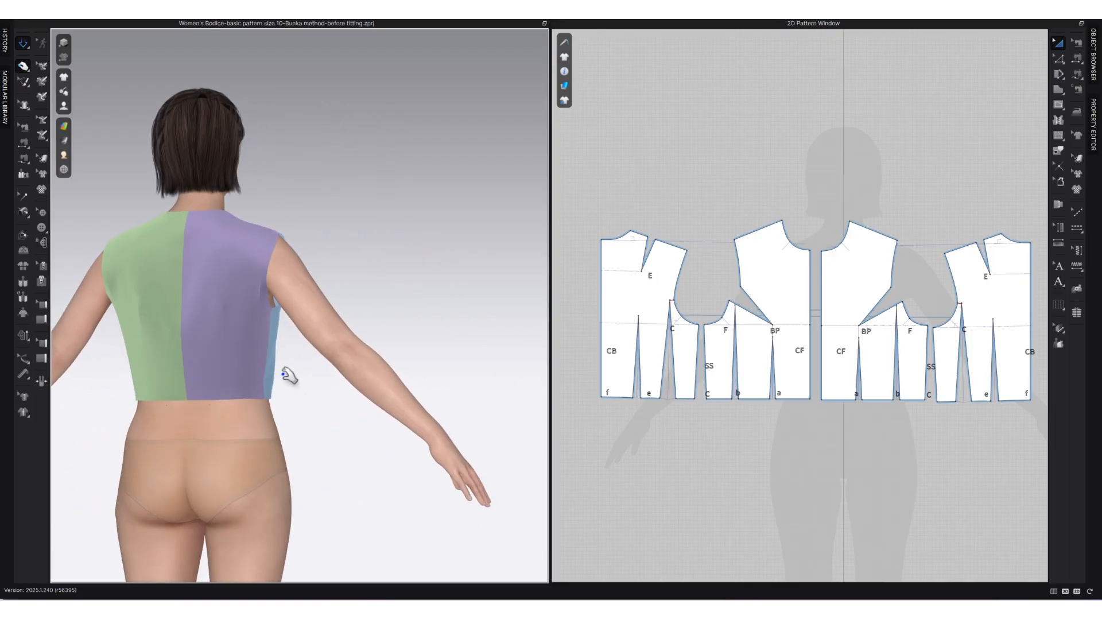
key(8)
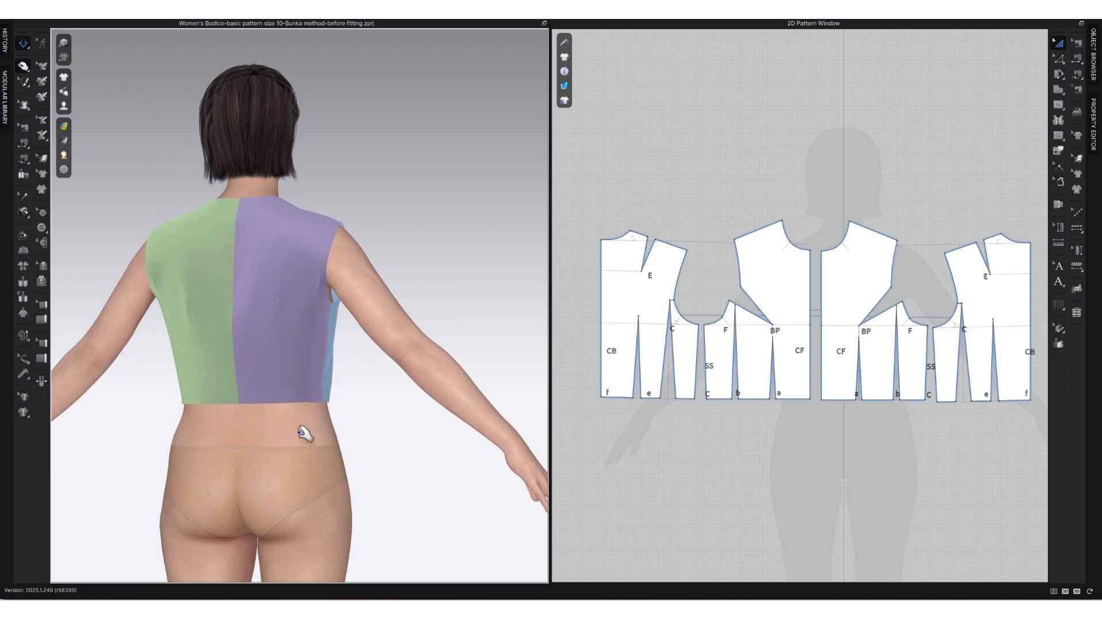
Step: Examine how the bodice's waist hem sits around the body from both side views, the front and the back
right_drag(335, 443, 347, 422)
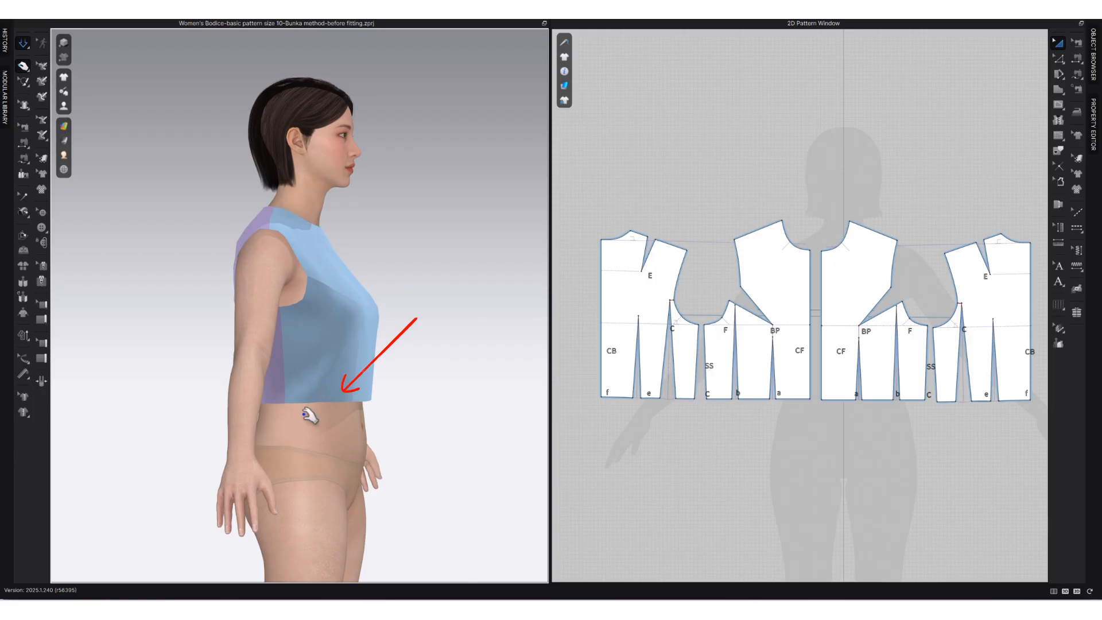
scroll(328, 392, up, 1)
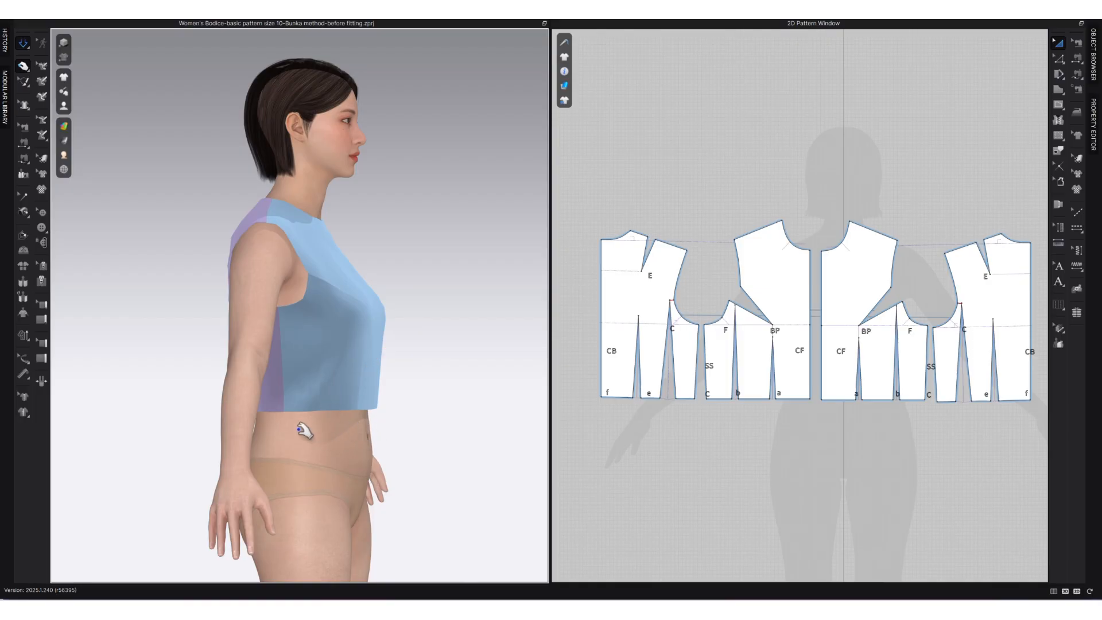
mouse_move(343, 423)
right_down()
mouse_move(290, 438)
mouse_move(320, 381)
mouse_move(326, 426)
mouse_move(350, 428)
right_up()
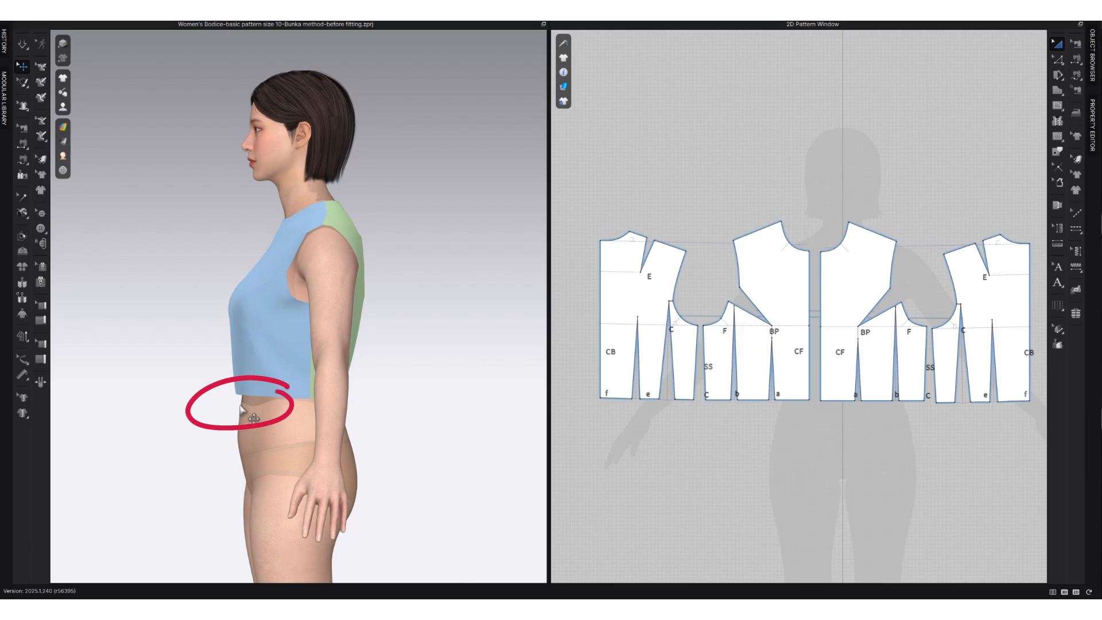
right_drag(358, 404, 174, 423)
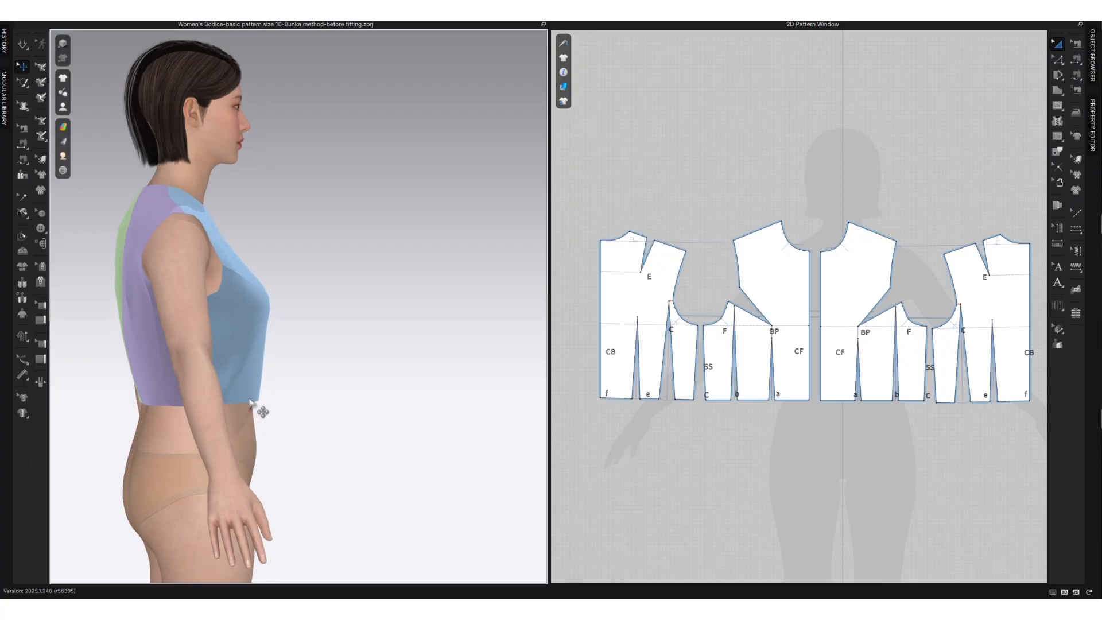
right_drag(261, 417, 271, 437)
right_drag(266, 369, 263, 360)
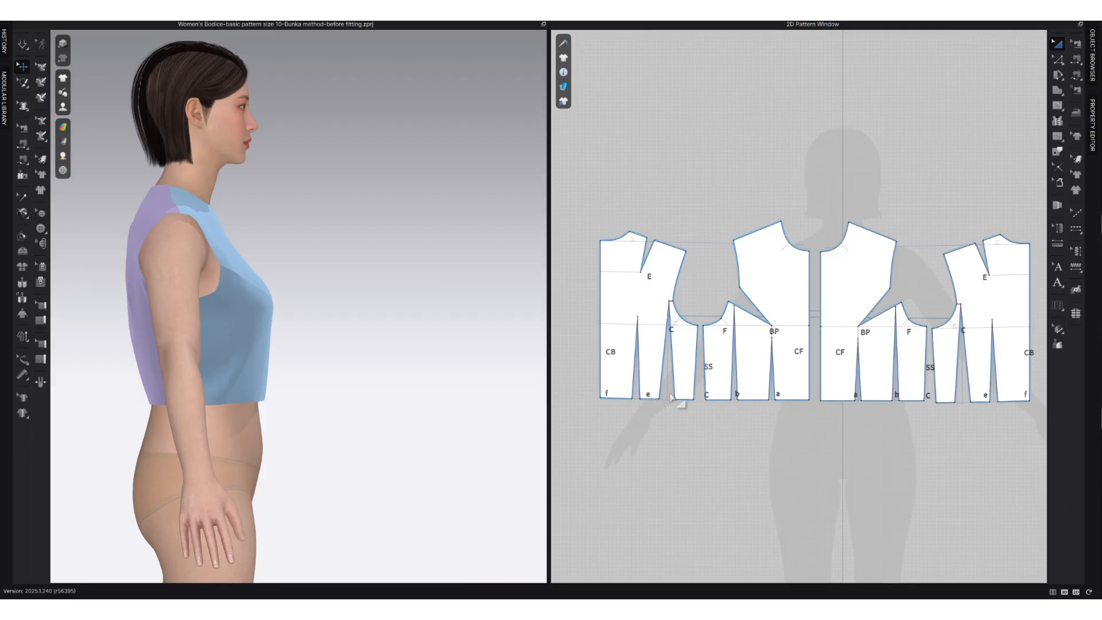
right_click(446, 301)
click(430, 315)
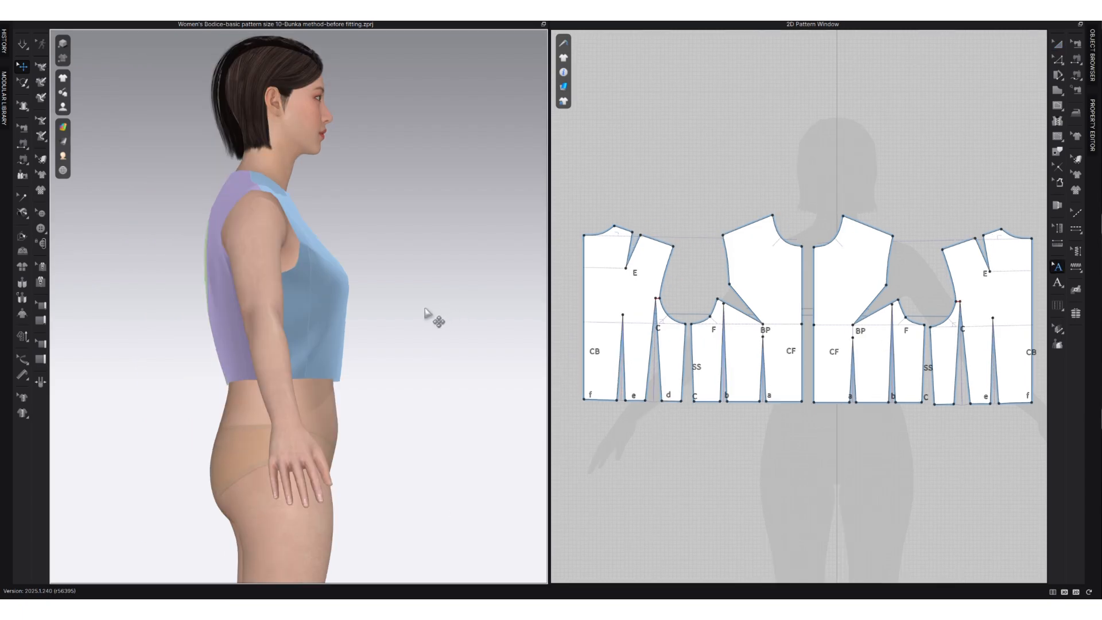
right_drag(393, 344, 322, 335)
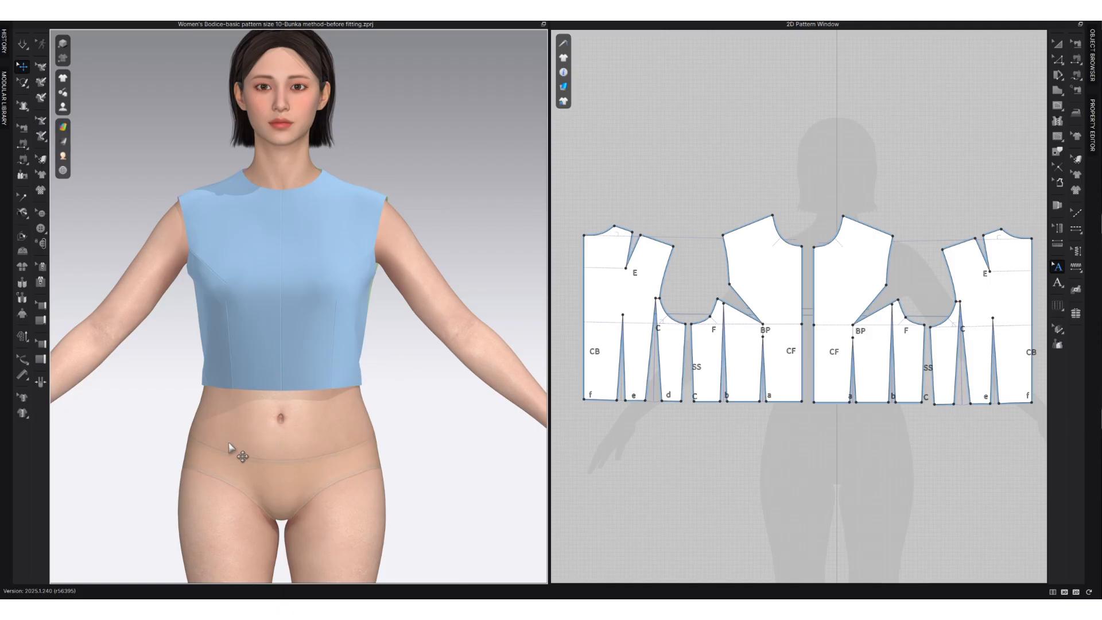
right_drag(221, 442, 143, 176)
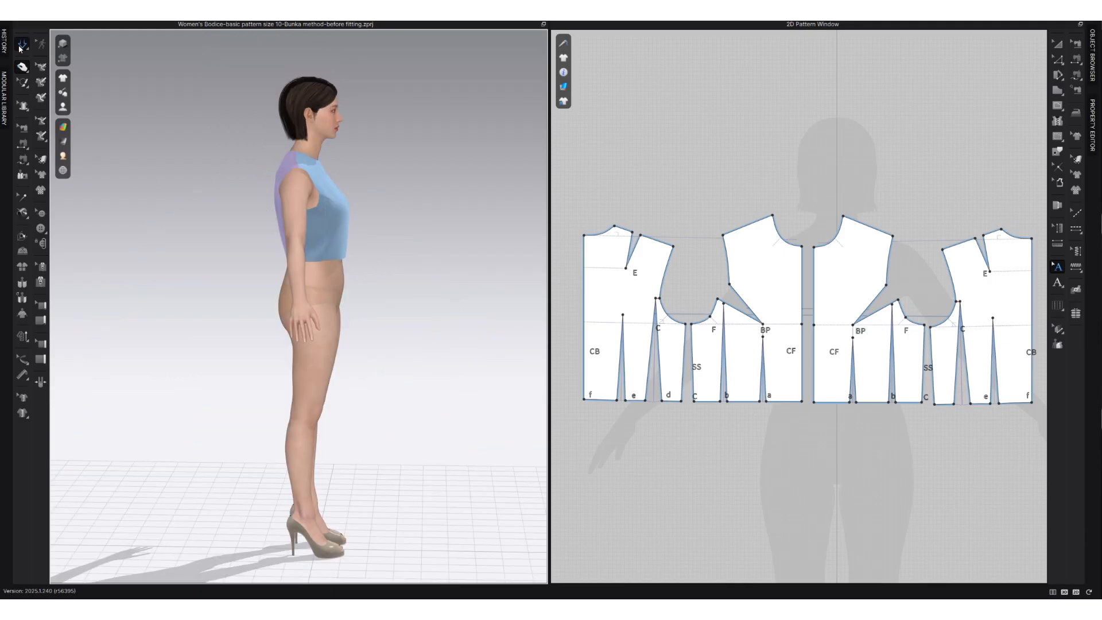
right_drag(356, 245, 299, 350)
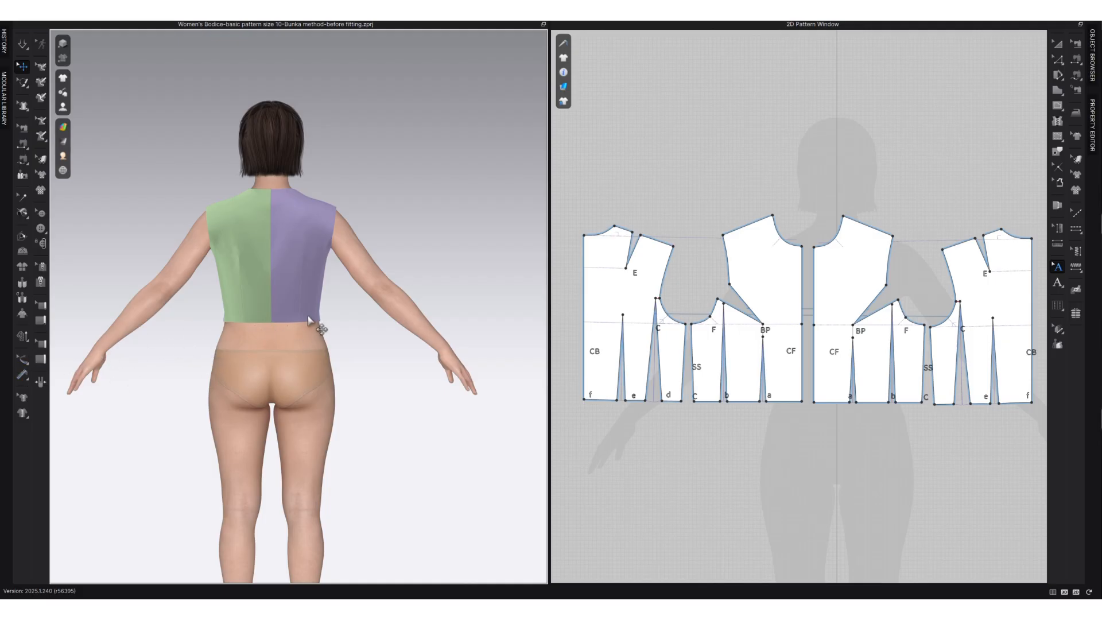
Step: Place a Basic Circumference Measure around the avatar's waist just below the bodice hem and check its level from the front
click(25, 377)
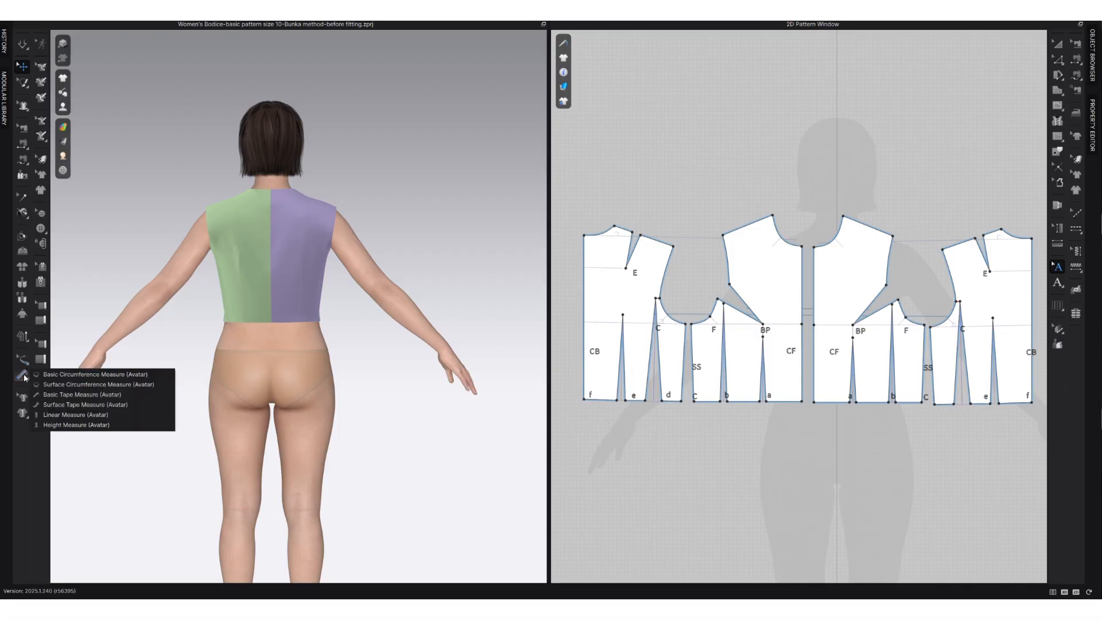
click(95, 375)
scroll(282, 321, up, 5)
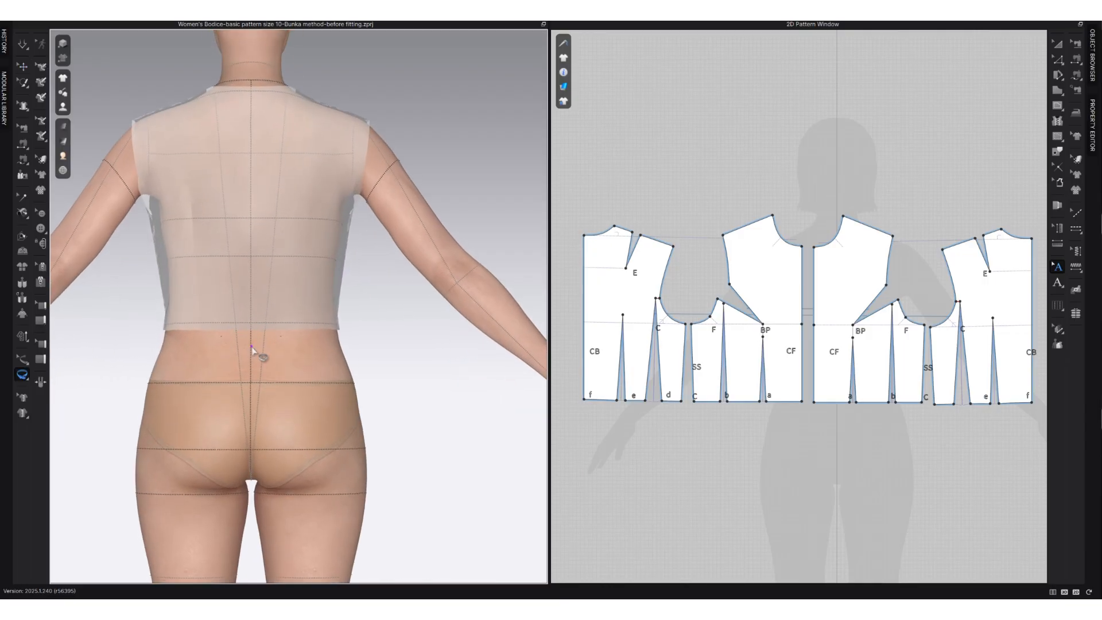
scroll(256, 341, down, 5)
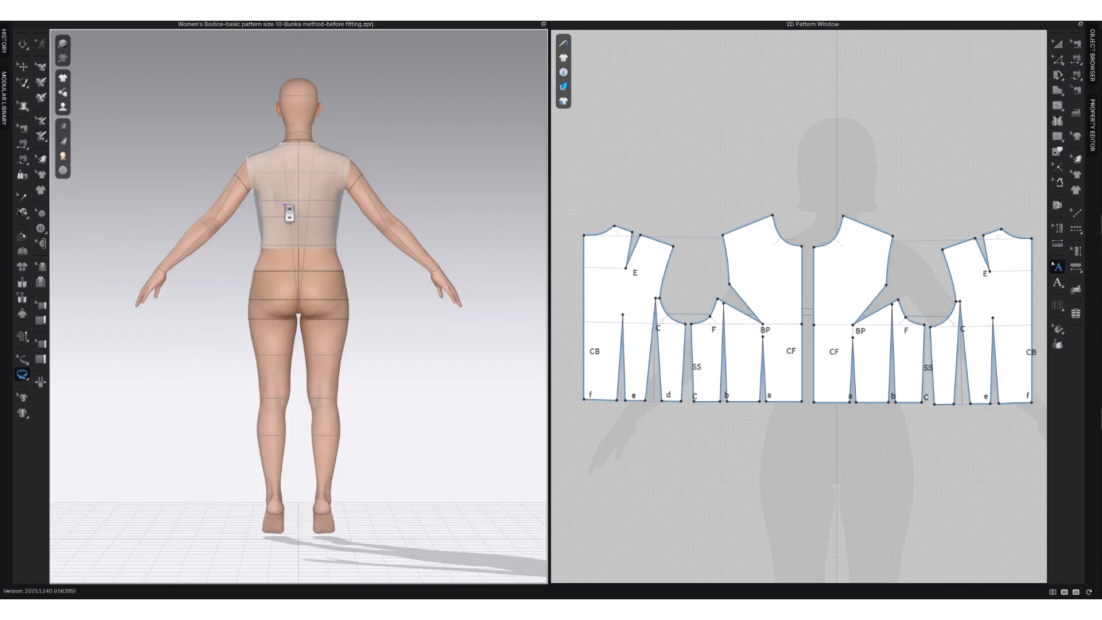
scroll(285, 205, up, 6)
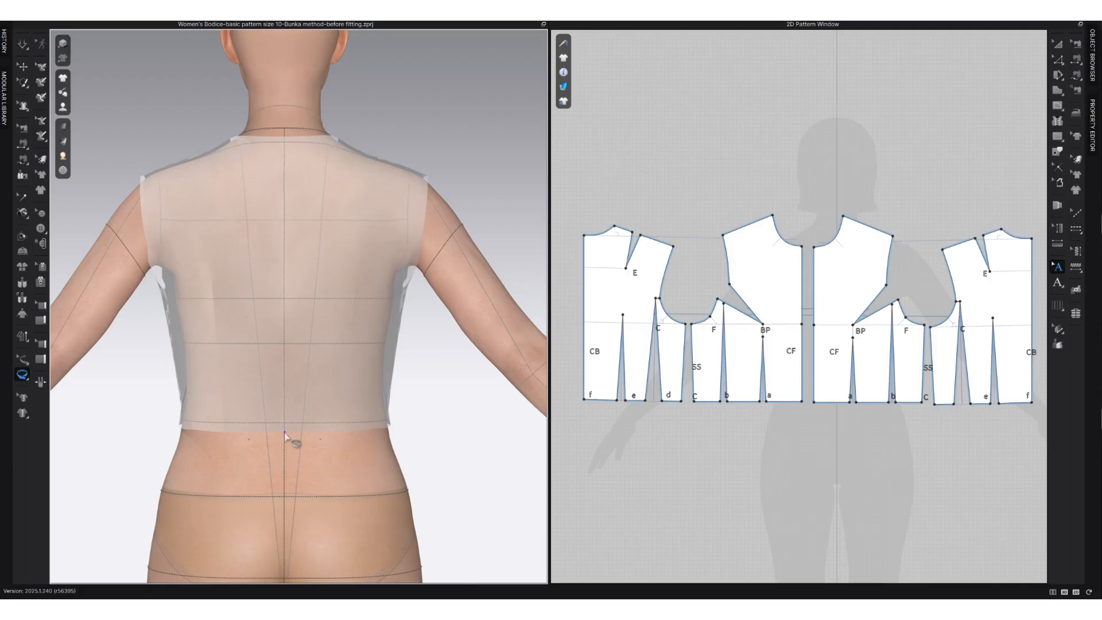
click(339, 435)
click(379, 432)
right_drag(394, 432, 300, 436)
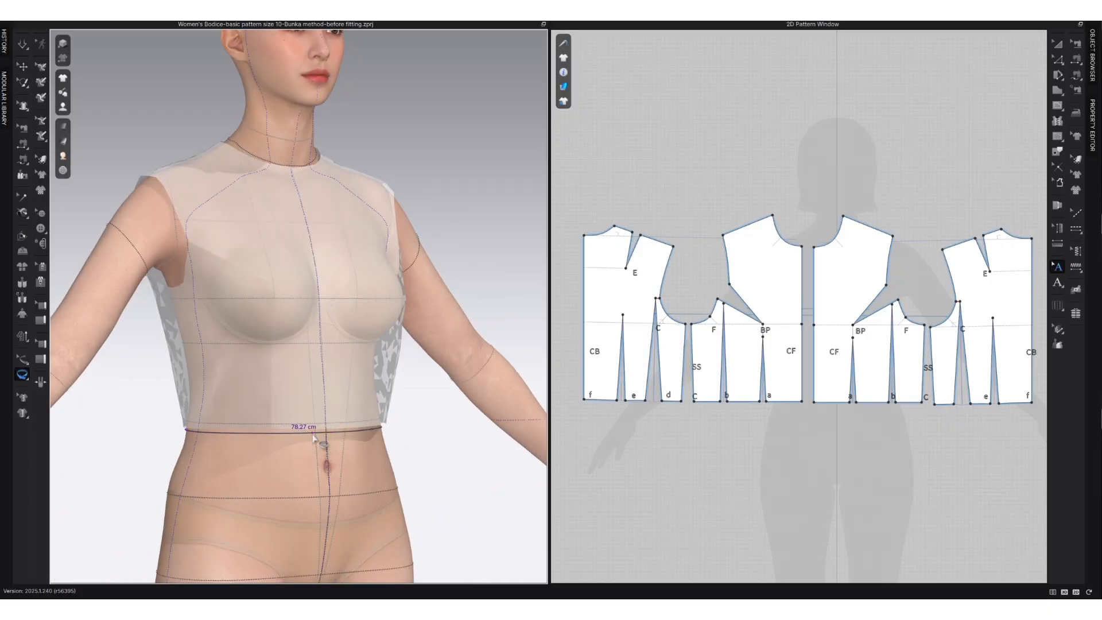
right_drag(387, 440, 357, 435)
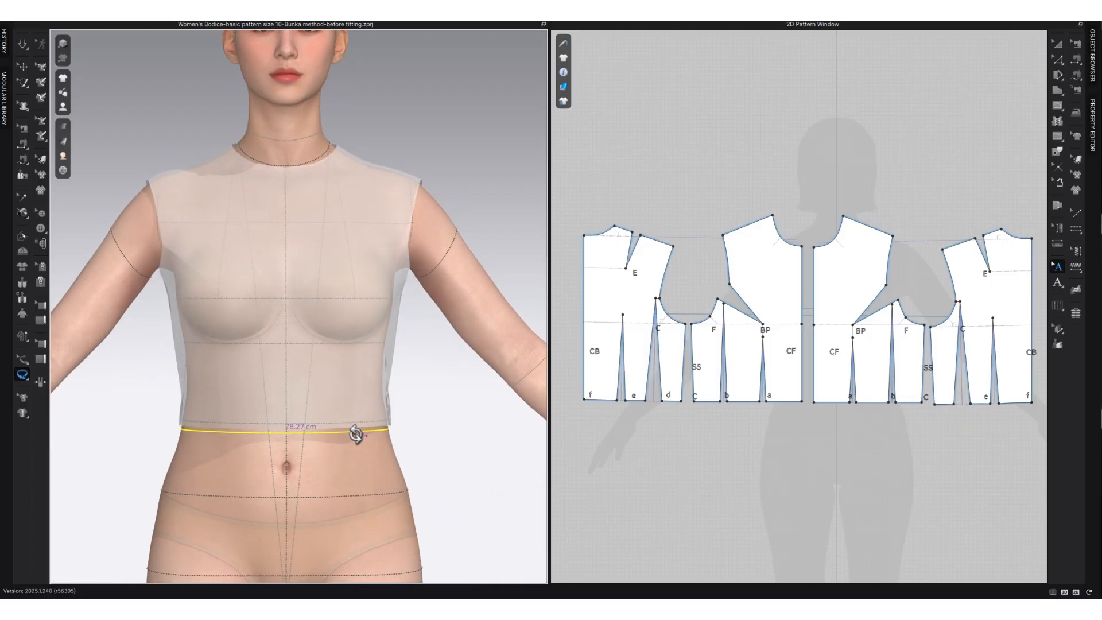
scroll(270, 456, up, 2)
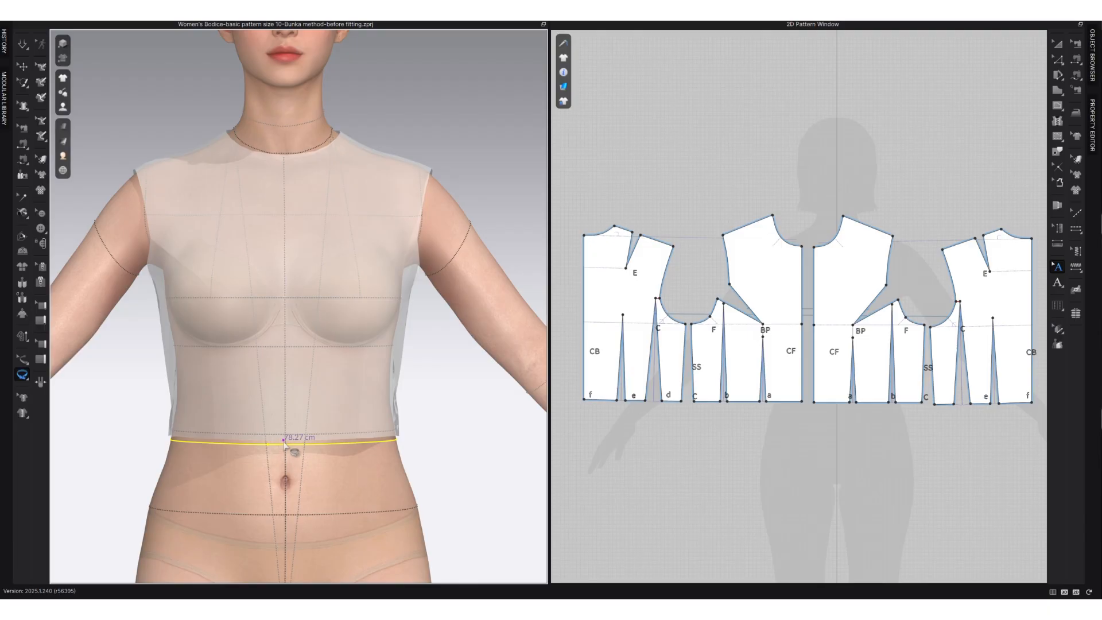
Step: Measure the gap at centre front between the waist circumference line and the bodice hem with the Surface Tape Measure
click(23, 360)
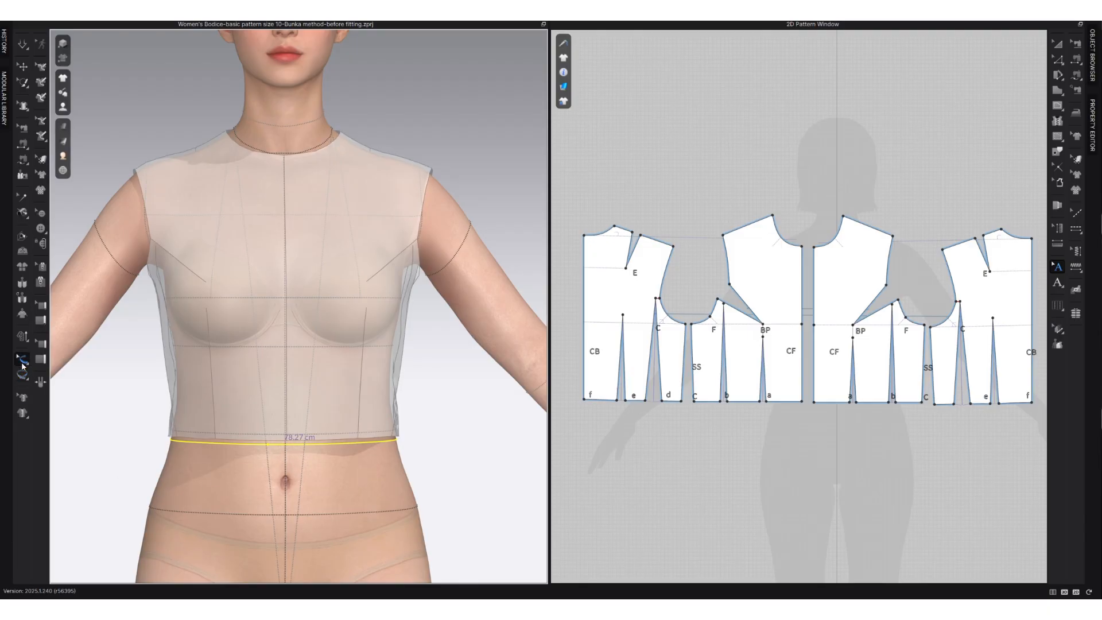
click(26, 372)
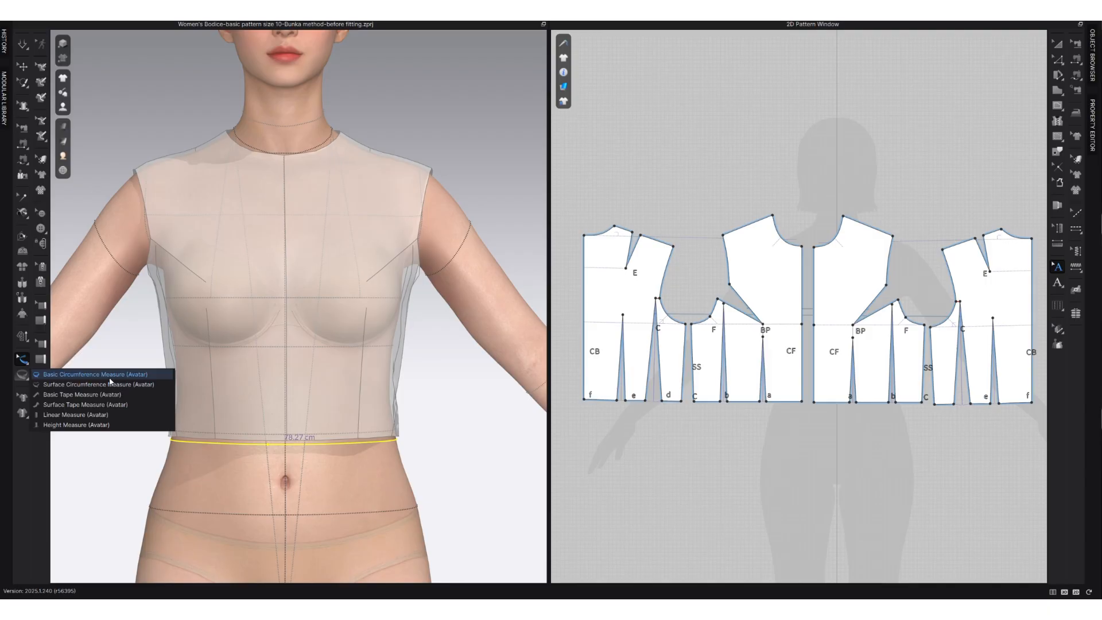
click(109, 403)
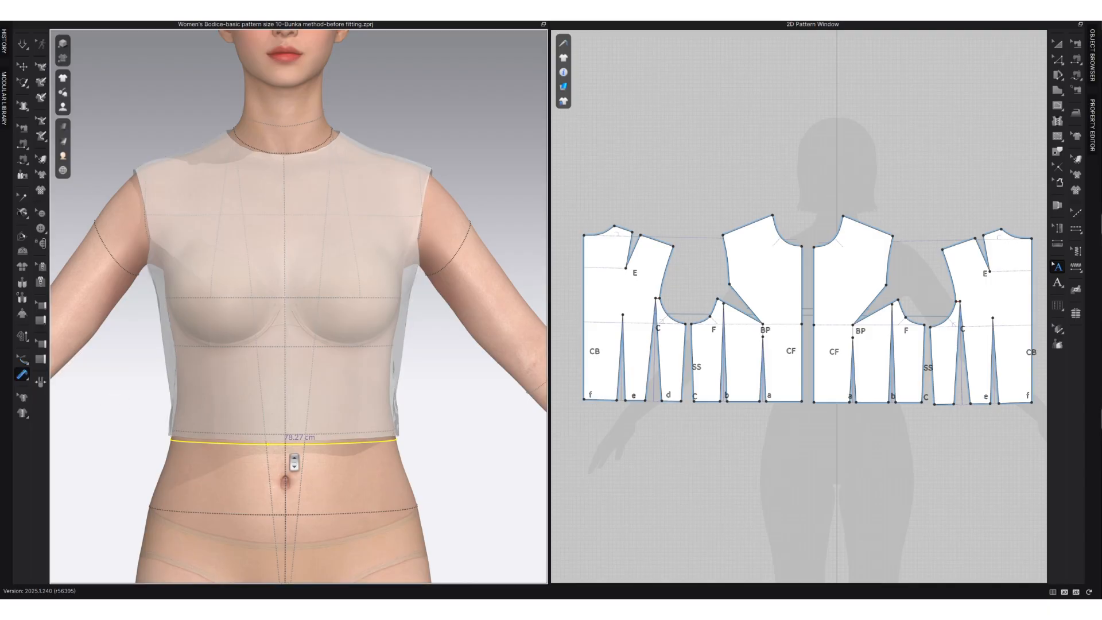
scroll(290, 459, up, 5)
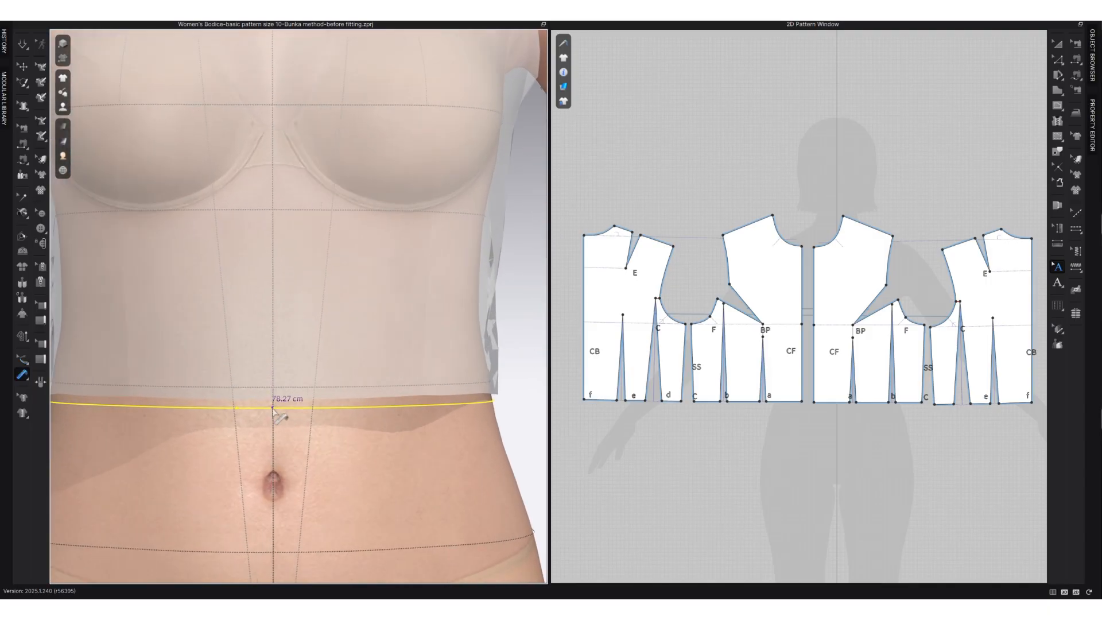
click(273, 408)
scroll(273, 407, up, 1)
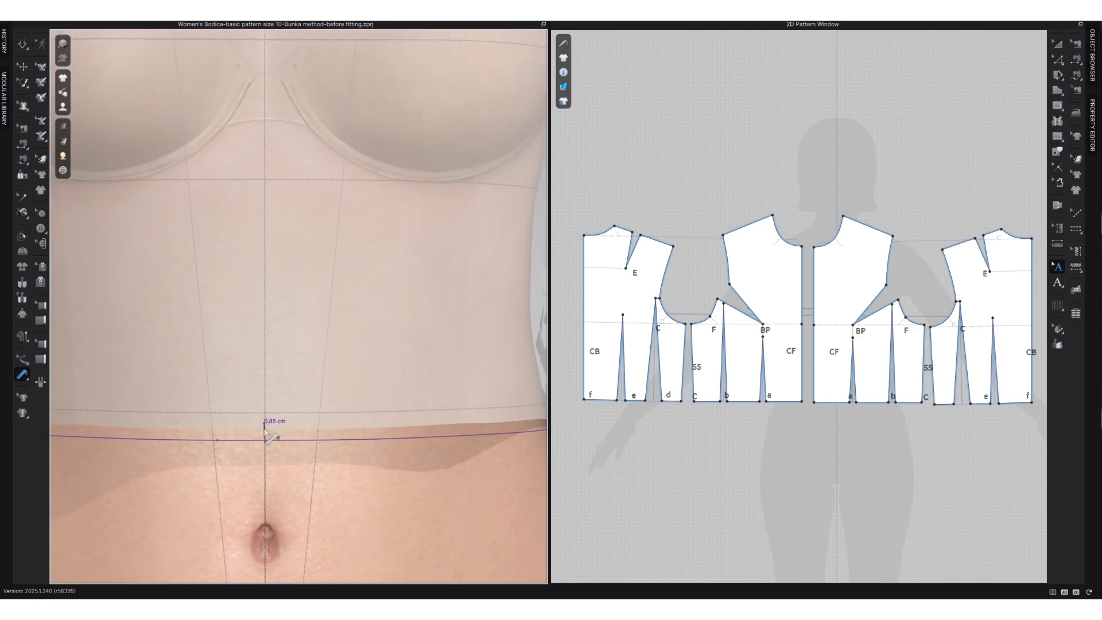
scroll(270, 425, up, 2)
double_click(258, 456)
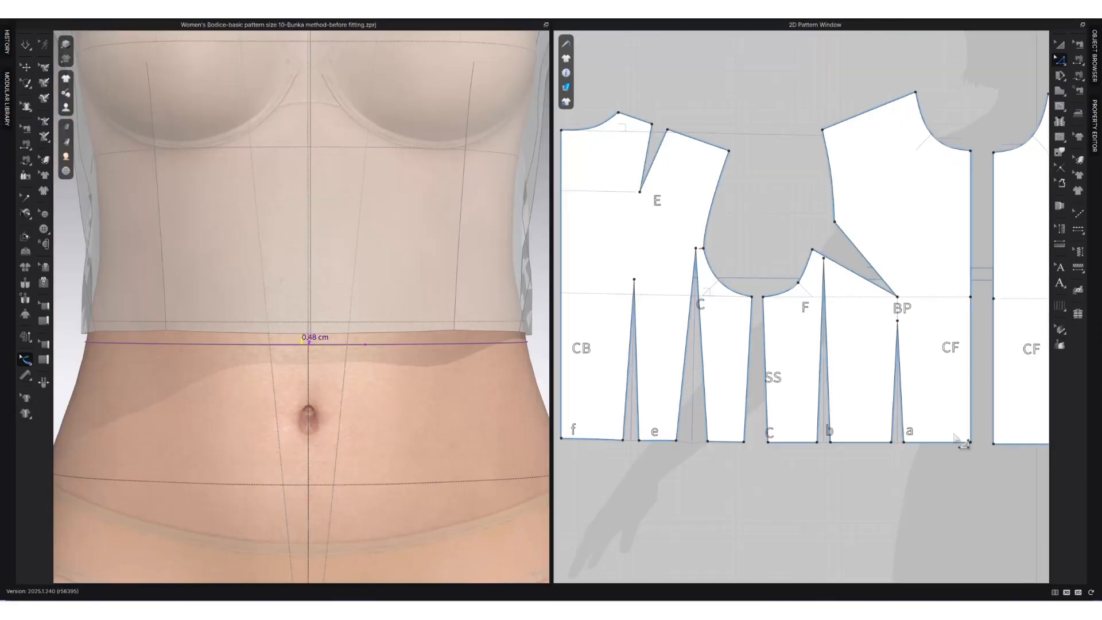
Step: Clone all front and back bodice pattern pieces as reference lines to keep their original outlines
scroll(861, 459, down, 3)
scroll(502, 466, down, 2)
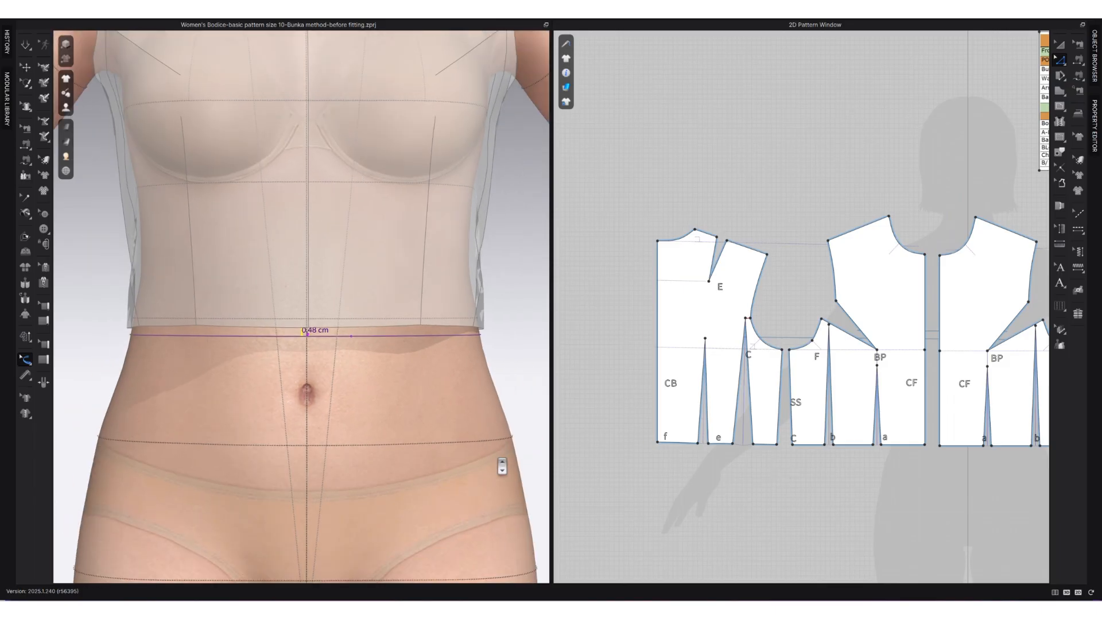
scroll(502, 466, down, 1)
scroll(946, 451, down, 3)
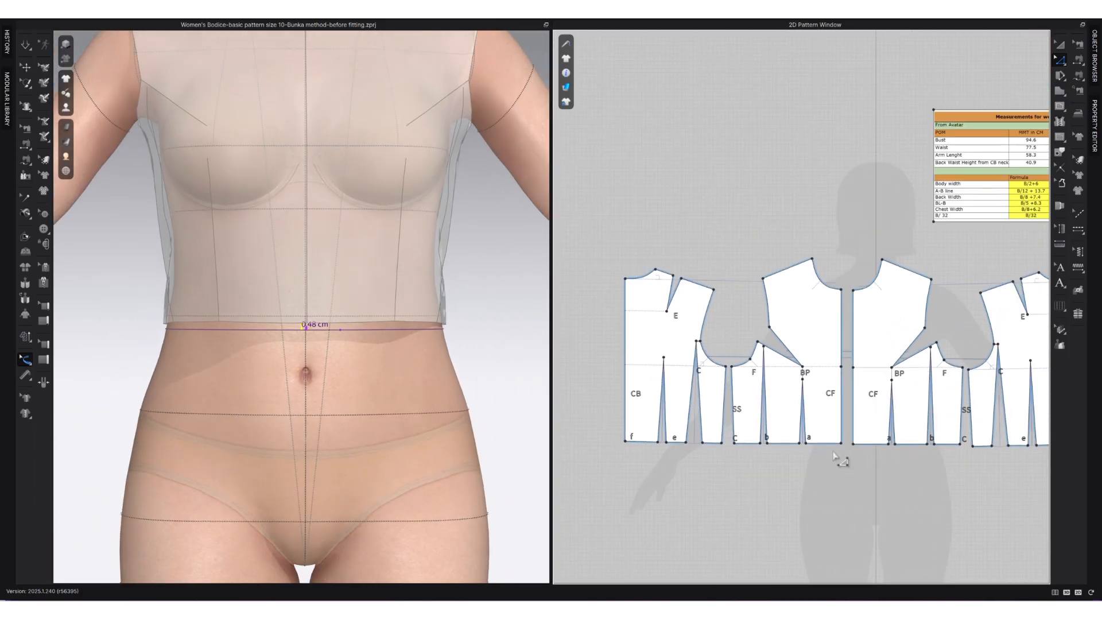
scroll(811, 455, down, 2)
drag(983, 326, 652, 488)
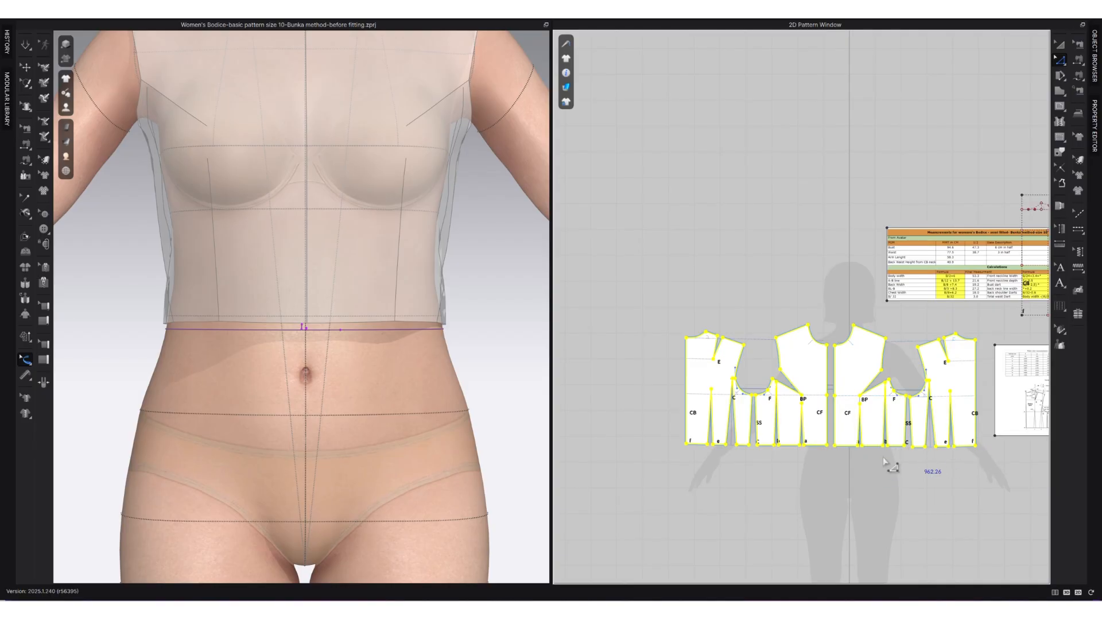
click(989, 320)
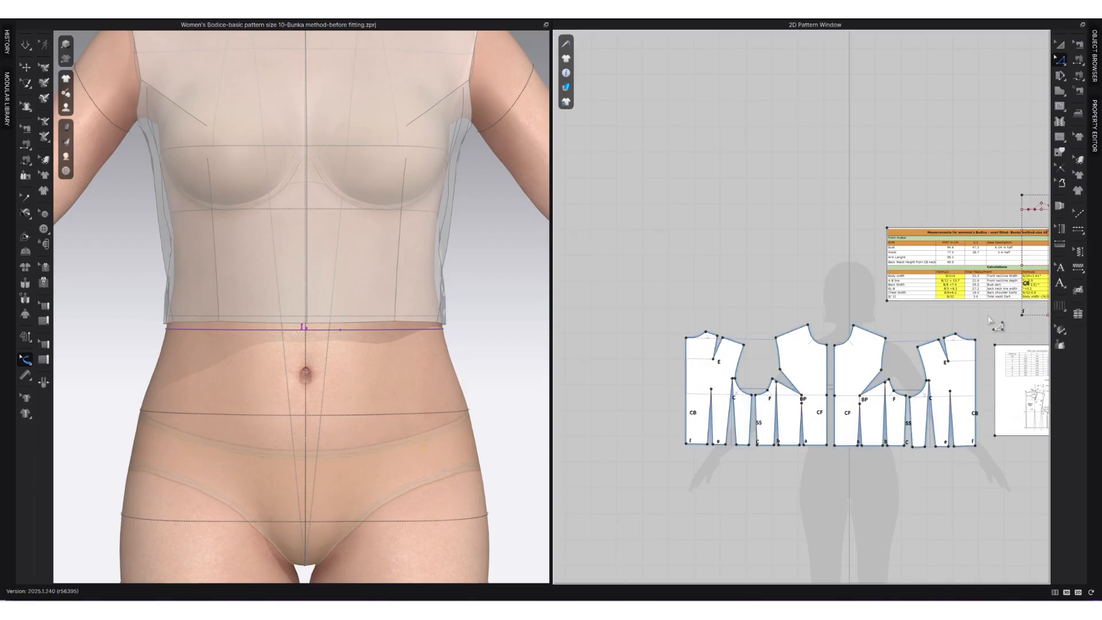
key(a)
drag(990, 323, 638, 488)
right_click(719, 397)
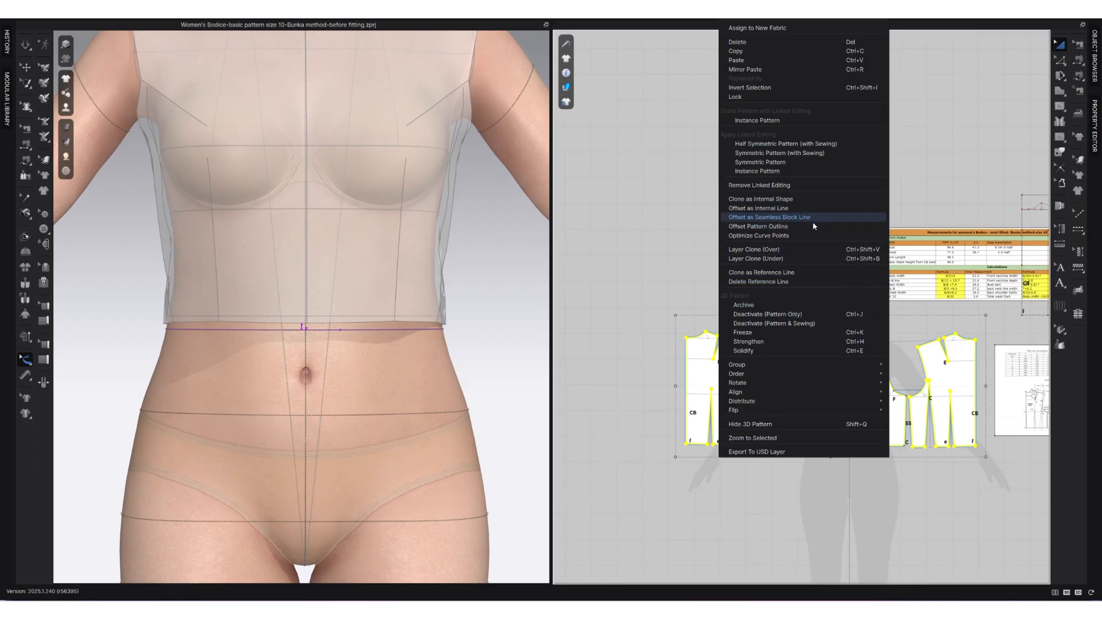
click(771, 273)
click(658, 317)
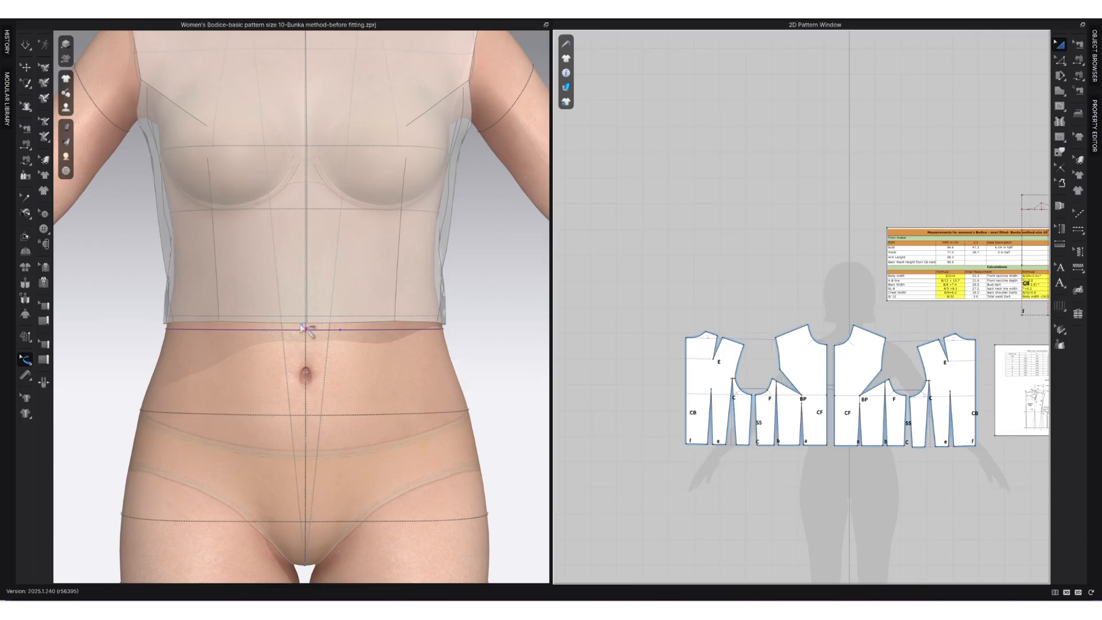
Step: Extend the pattern outline along the front bodice's waist edges by 0.5 cm using Offset Pattern Outline
scroll(918, 464, up, 3)
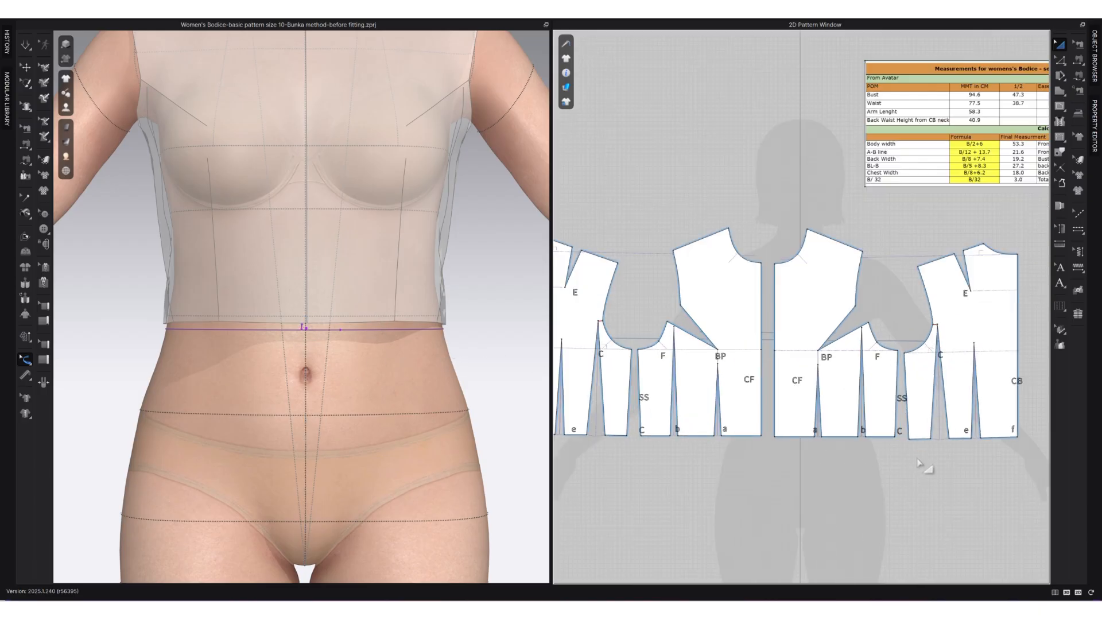
key(z)
drag(770, 434, 644, 457)
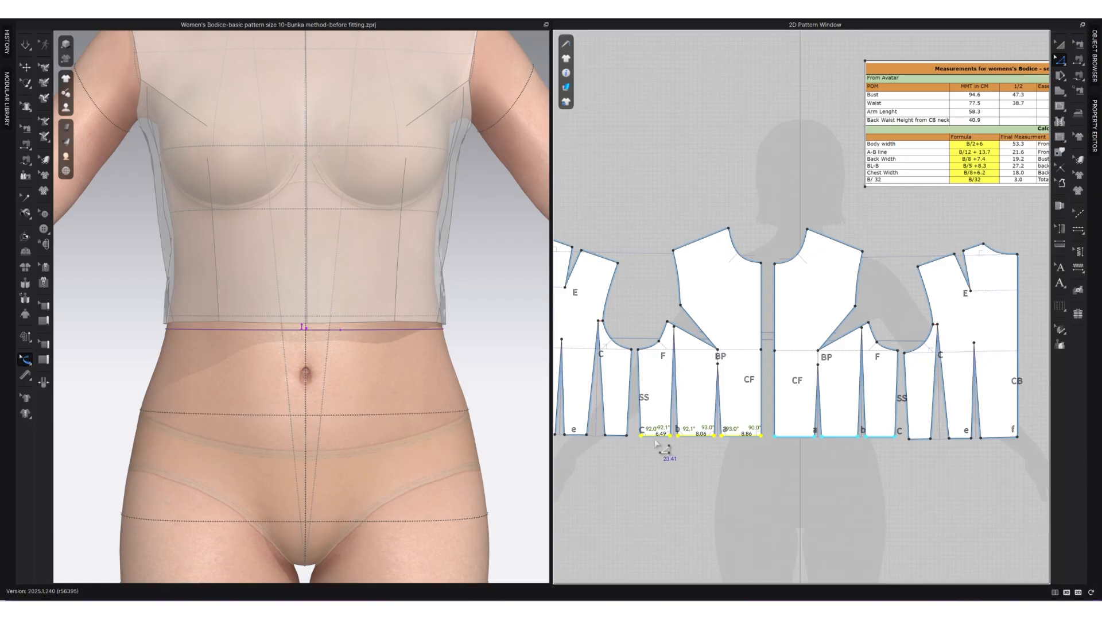
right_click(655, 441)
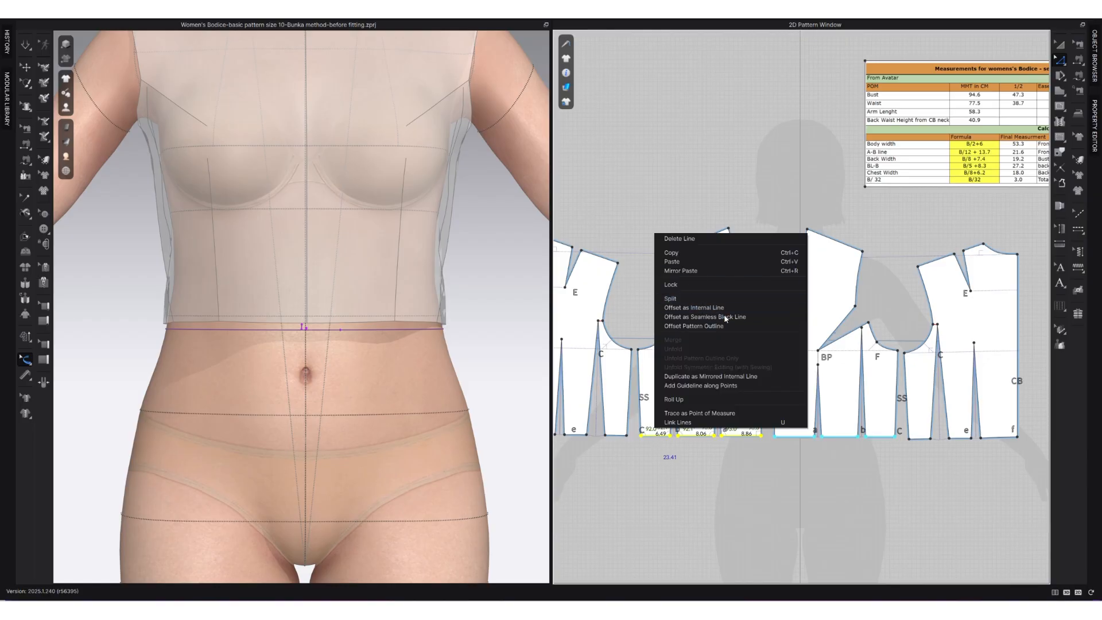
click(694, 326)
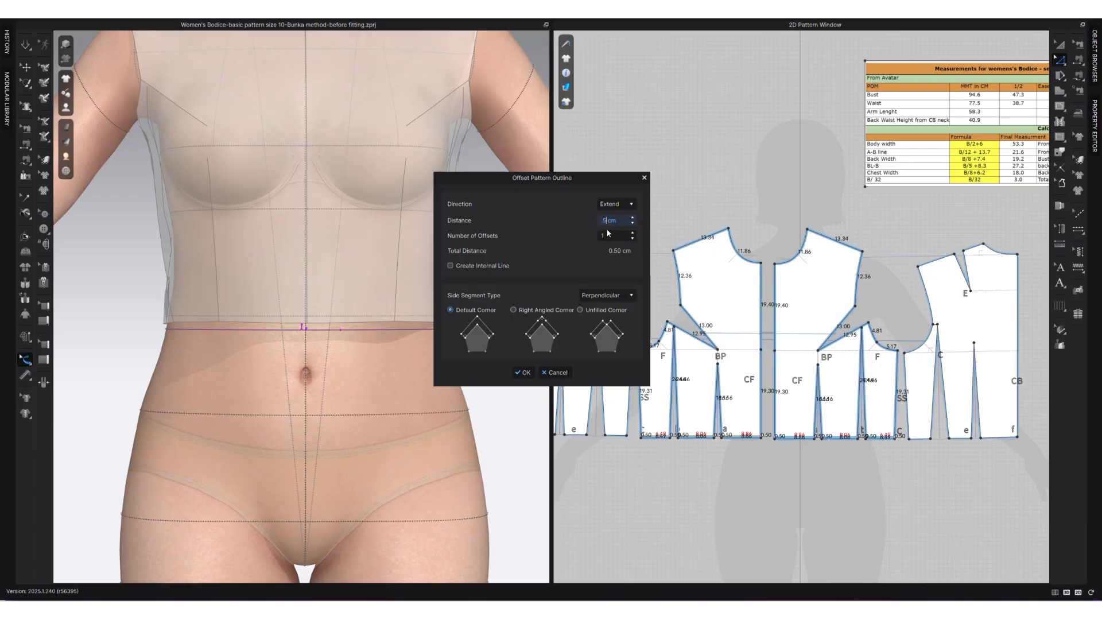
click(523, 371)
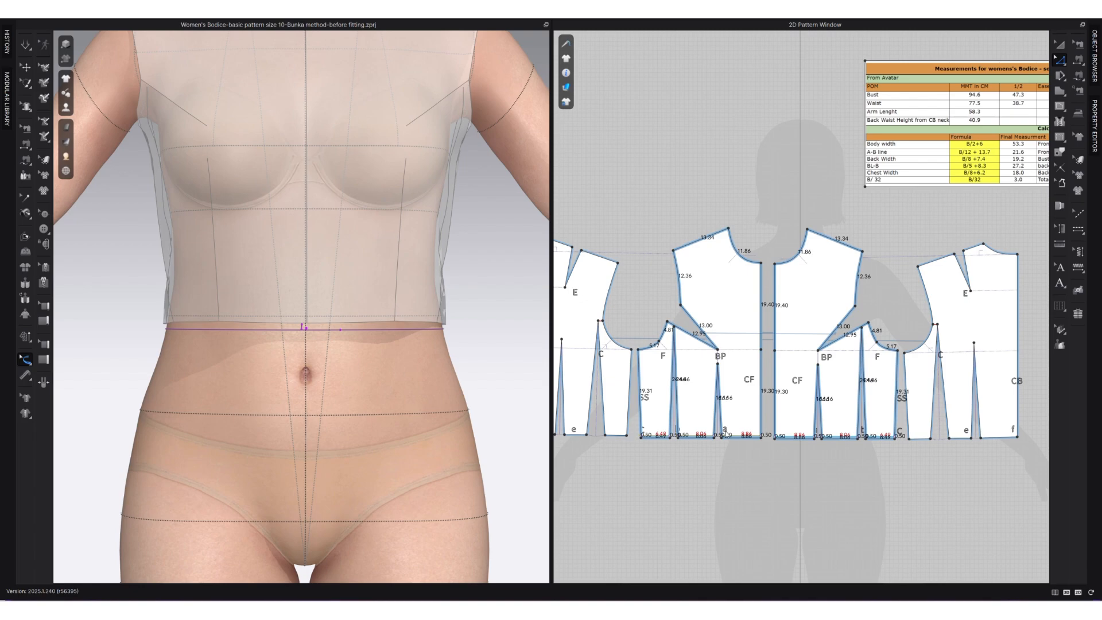
click(733, 456)
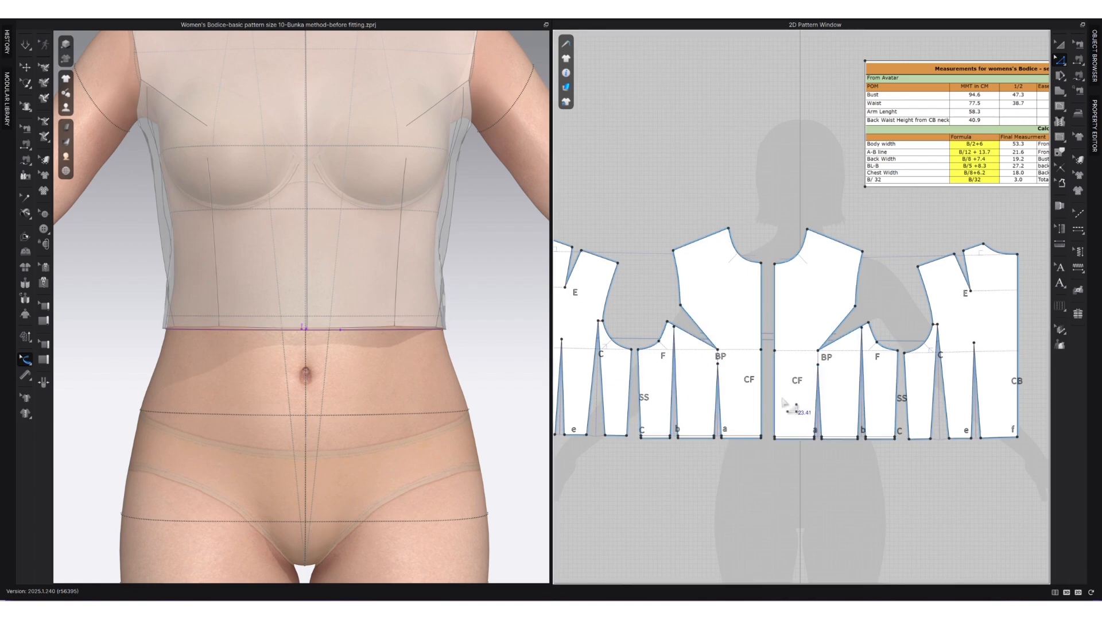
Step: Lower the back bodice's shoulder tip 0.75 cm along the armhole line
scroll(721, 450, up, 3)
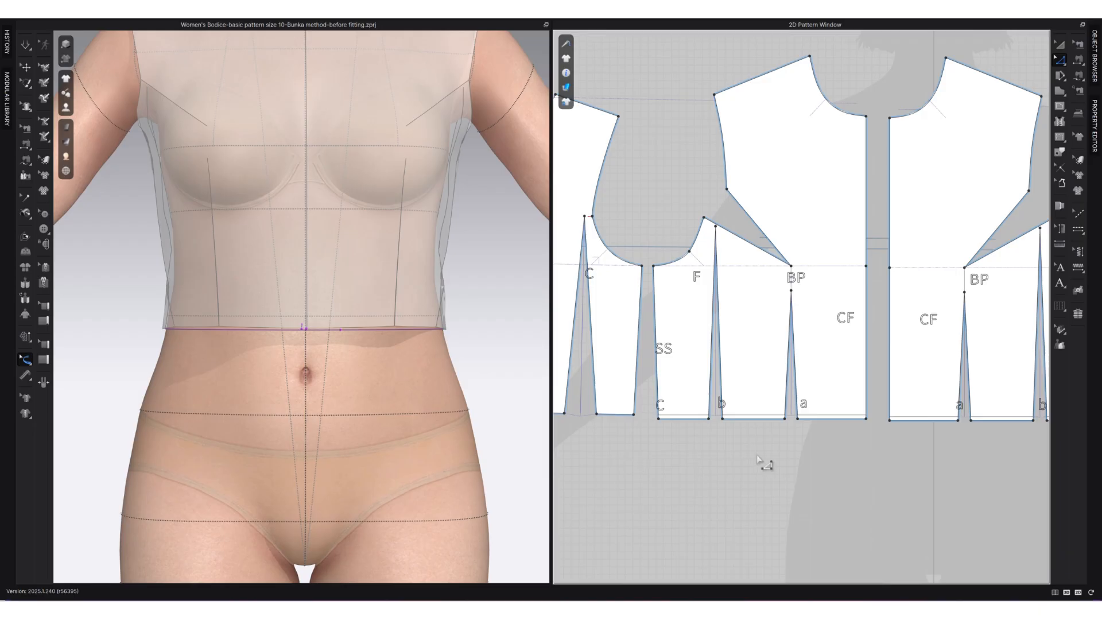
scroll(765, 459, down, 3)
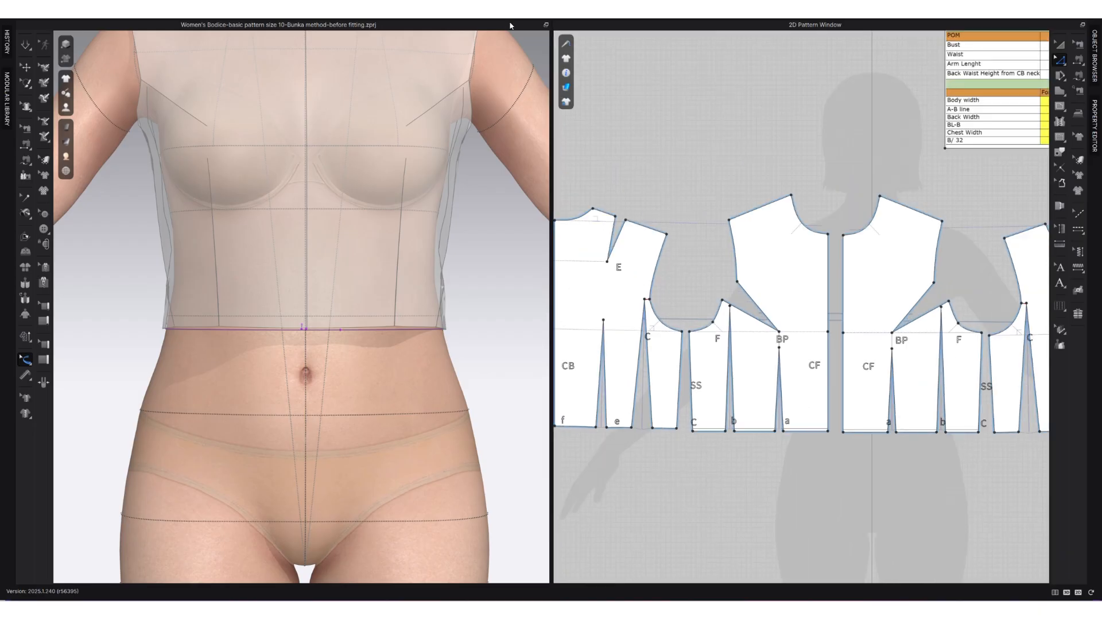
scroll(322, 371, down, 2)
right_drag(322, 370, 346, 379)
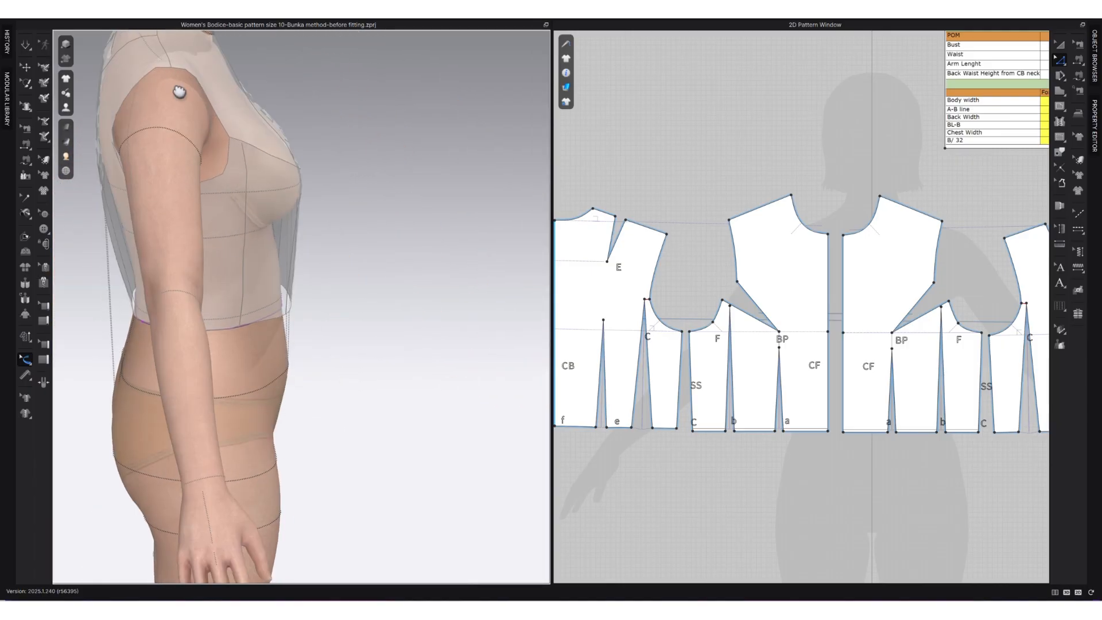
middle_drag(177, 91, 235, 238)
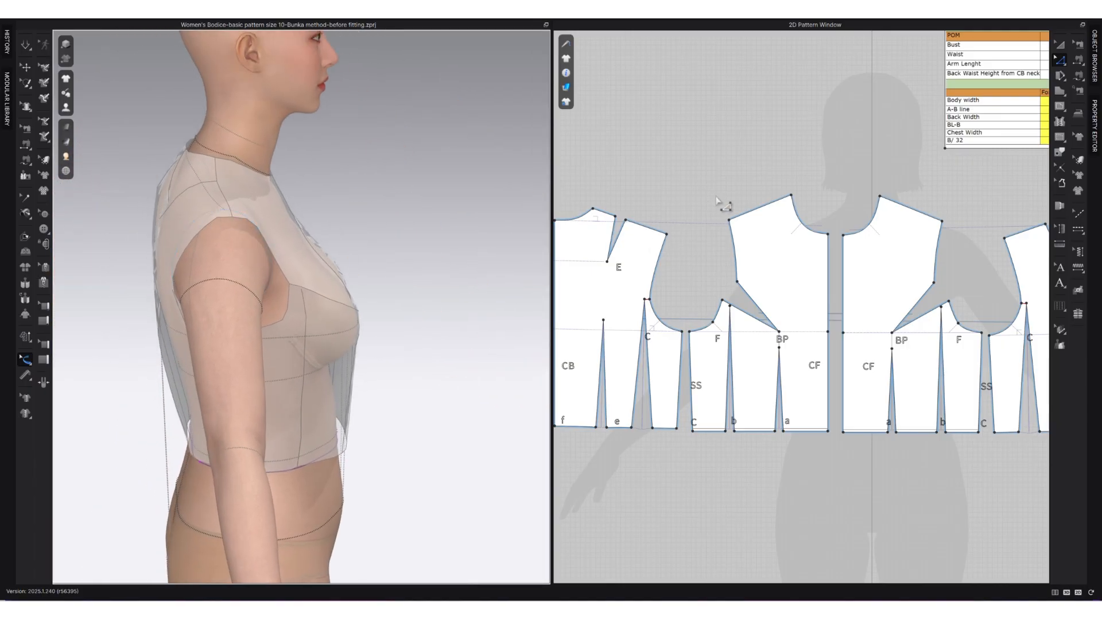
click(667, 235)
drag(668, 235, 666, 243)
right_click(665, 243)
scroll(607, 265, down, 2)
text(.75)
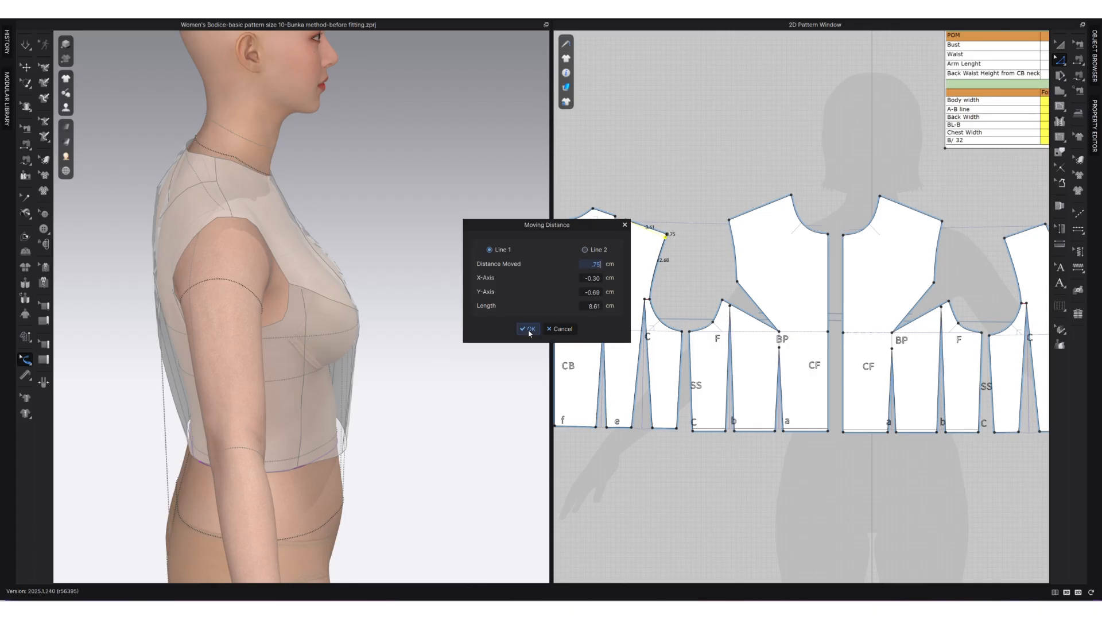
click(528, 329)
Step: Fine-tune the lowered back shoulder tip so it lies on the original armhole reference line
scroll(711, 227, up, 5)
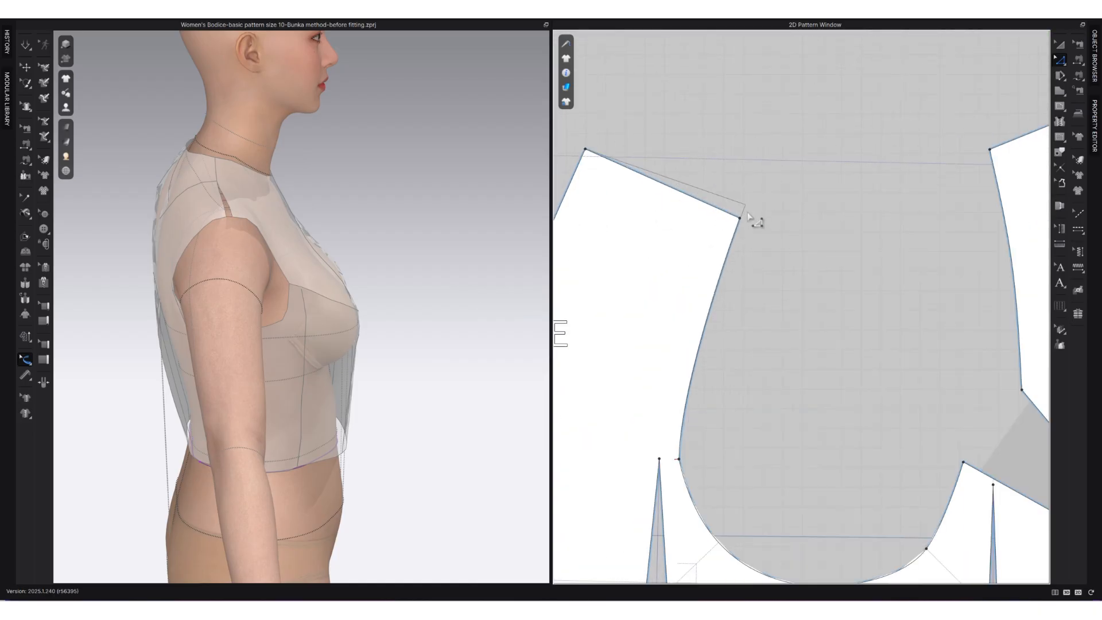
scroll(743, 219, up, 1)
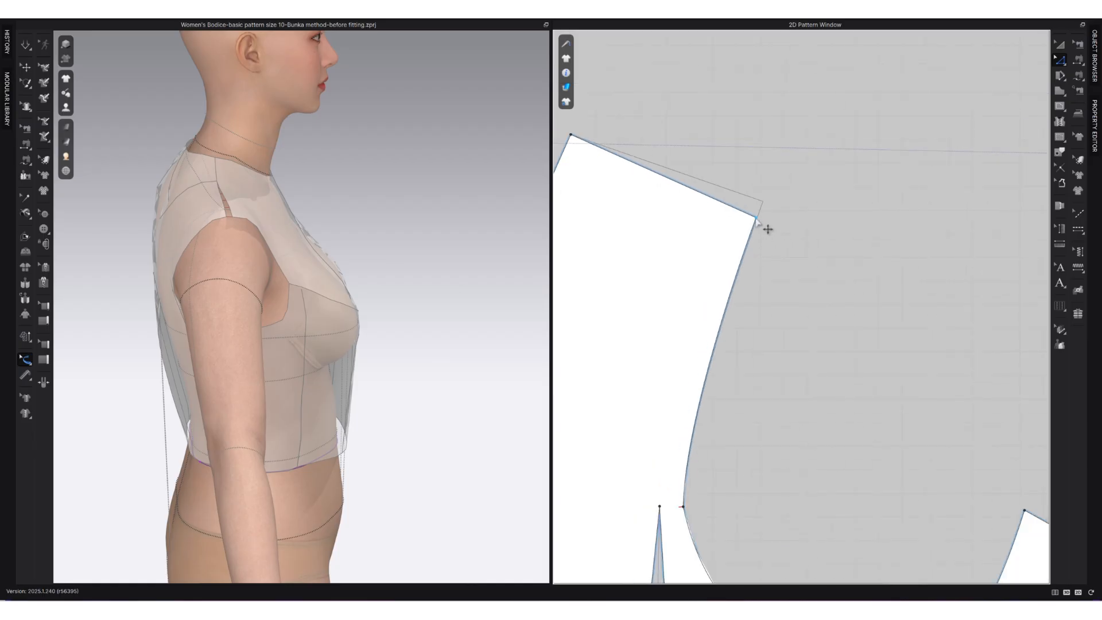
scroll(768, 230, up, 2)
drag(757, 214, 759, 215)
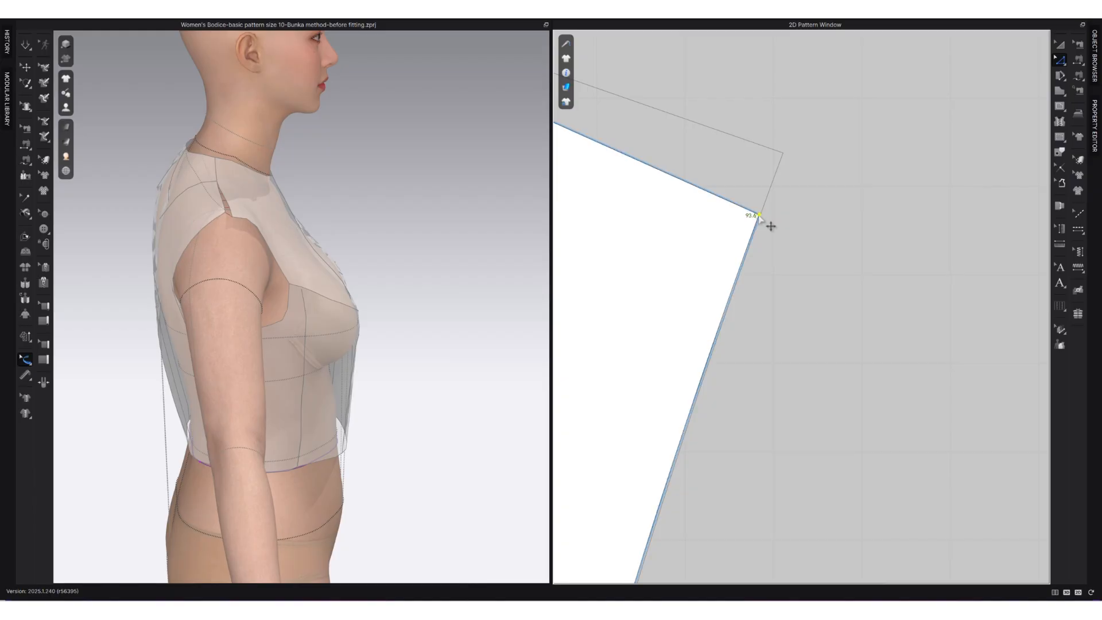
scroll(792, 232, down, 4)
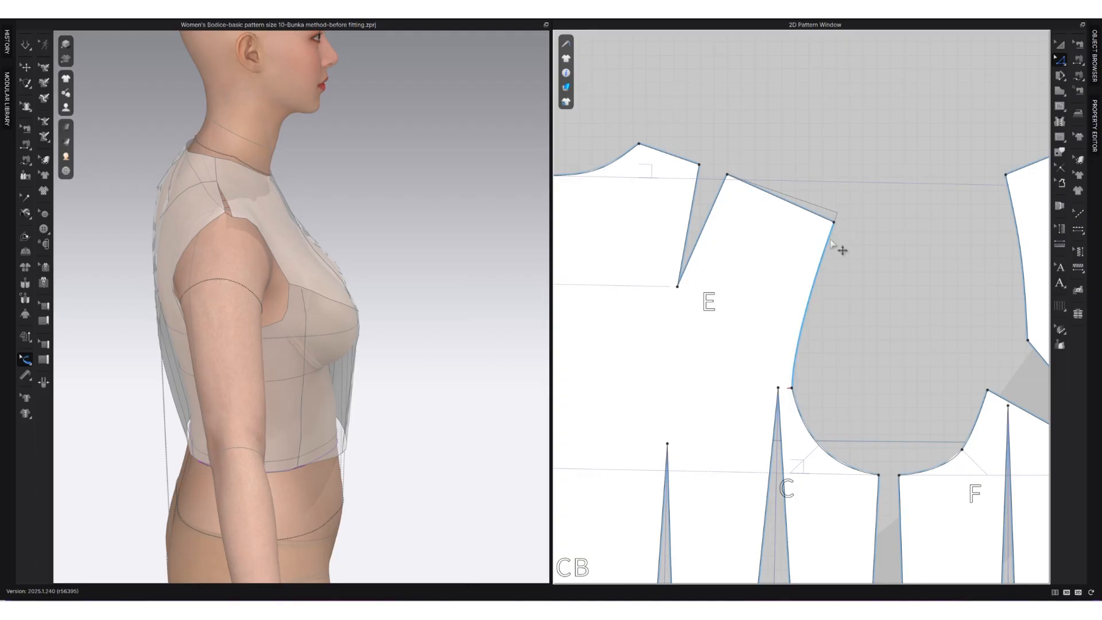
scroll(839, 231, up, 4)
scroll(839, 231, down, 4)
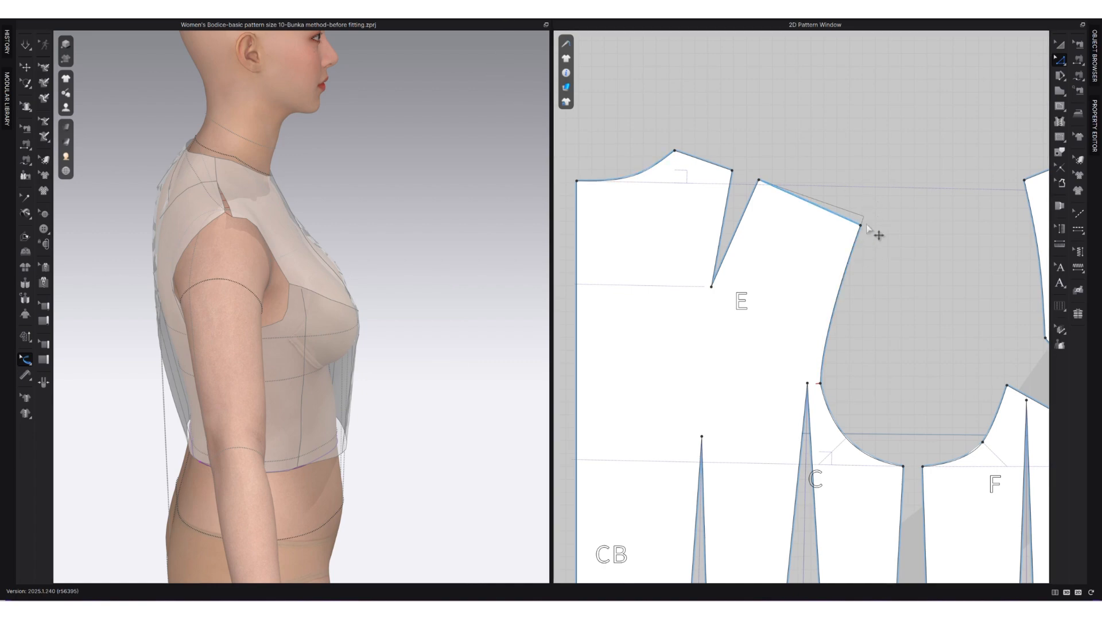
Step: Lower the back bodice's underarm point 0.7 cm along the side seam
middle_drag(856, 261, 826, 165)
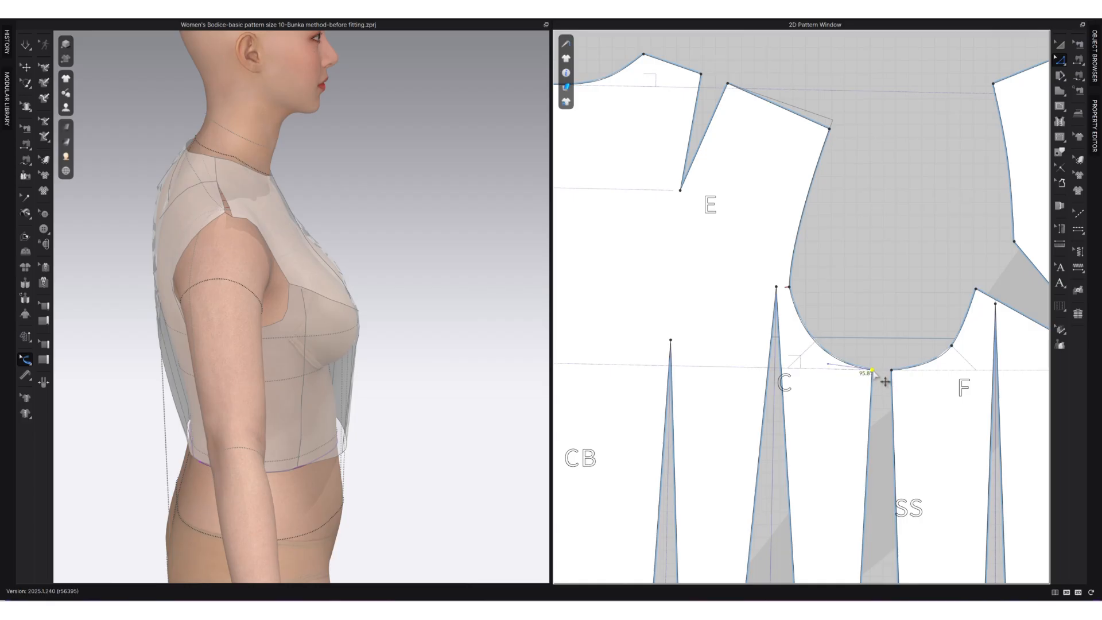
drag(872, 371, 872, 382)
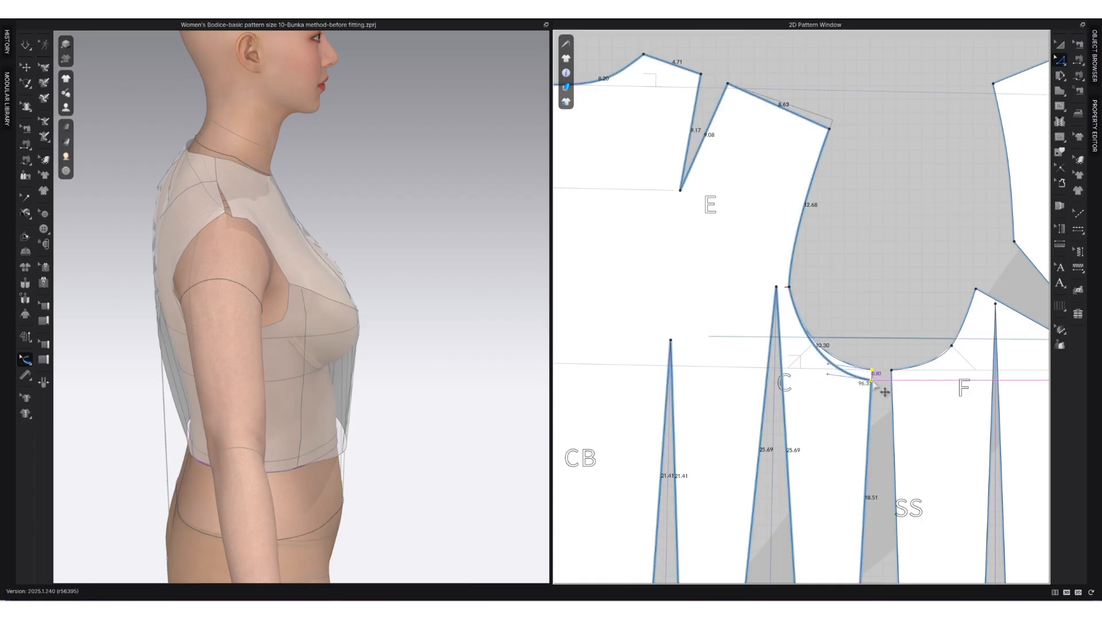
right_click(872, 380)
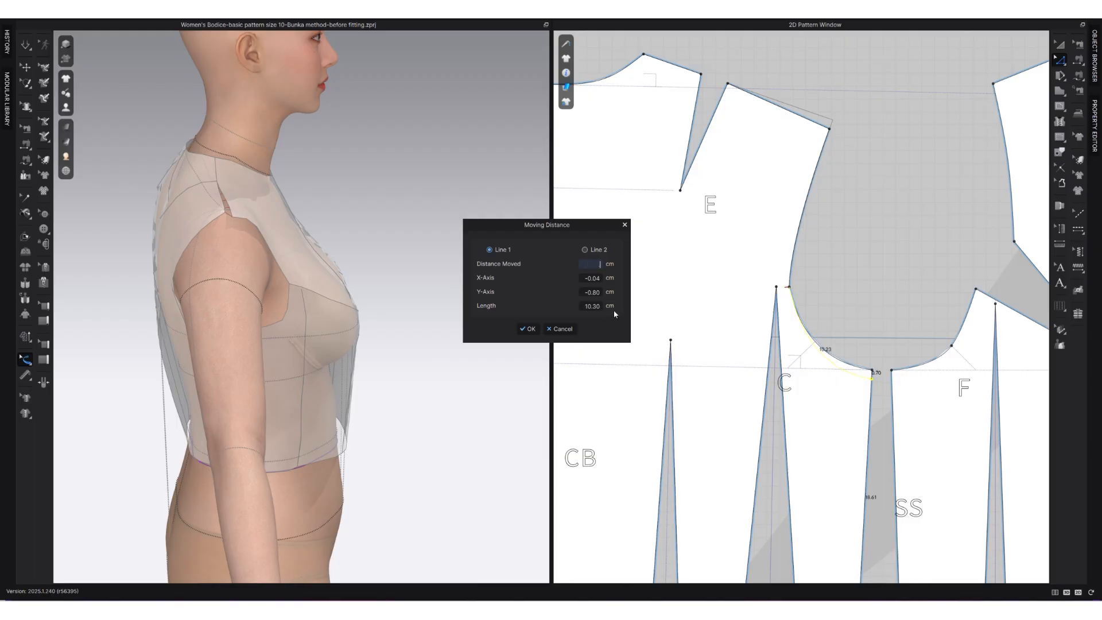
click(528, 328)
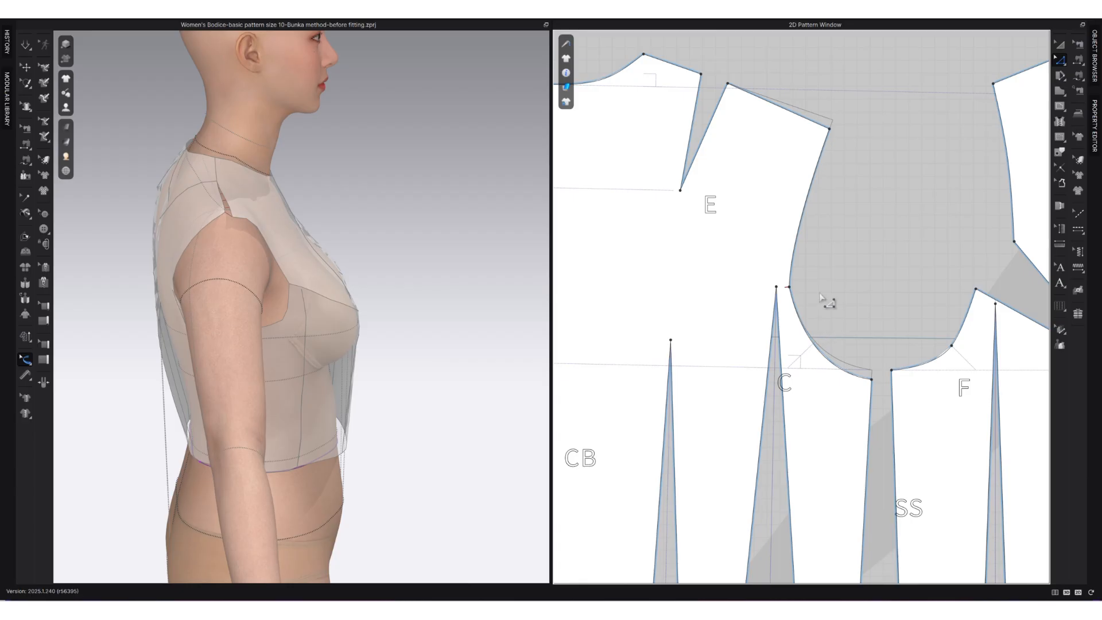
scroll(834, 302, down, 3)
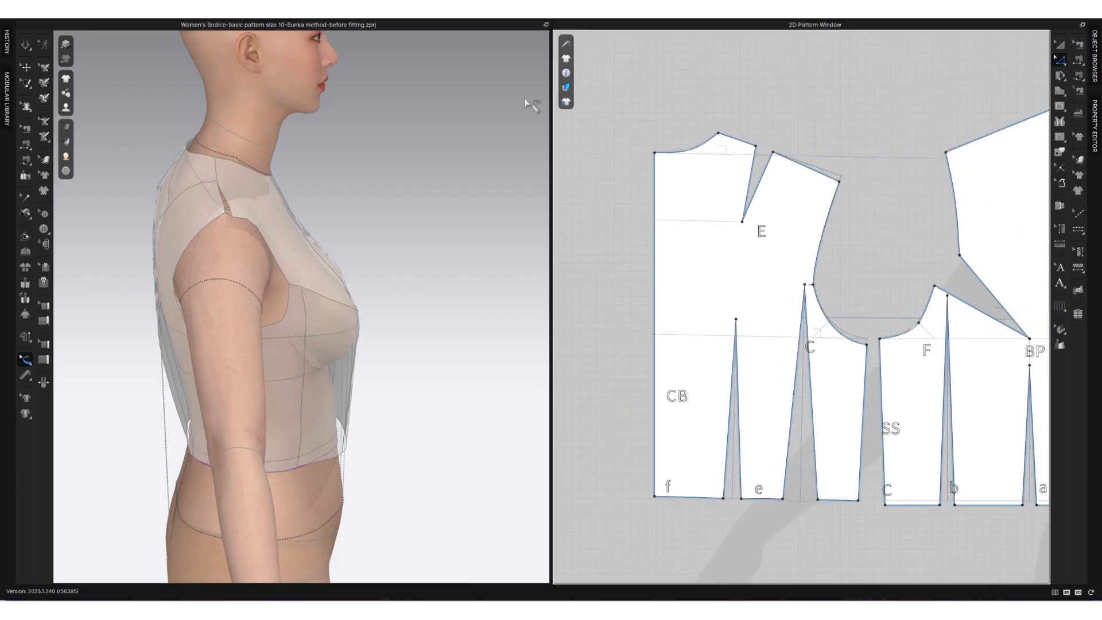
Step: Edit the back shoulder dart to a total width of 2.5 cm
right_drag(499, 96, 481, 99)
mouse_move(223, 215)
right_down()
mouse_move(234, 226)
mouse_move(214, 234)
mouse_move(237, 222)
mouse_move(227, 227)
right_up()
mouse_move(180, 254)
right_down()
mouse_move(207, 253)
mouse_move(179, 235)
right_up()
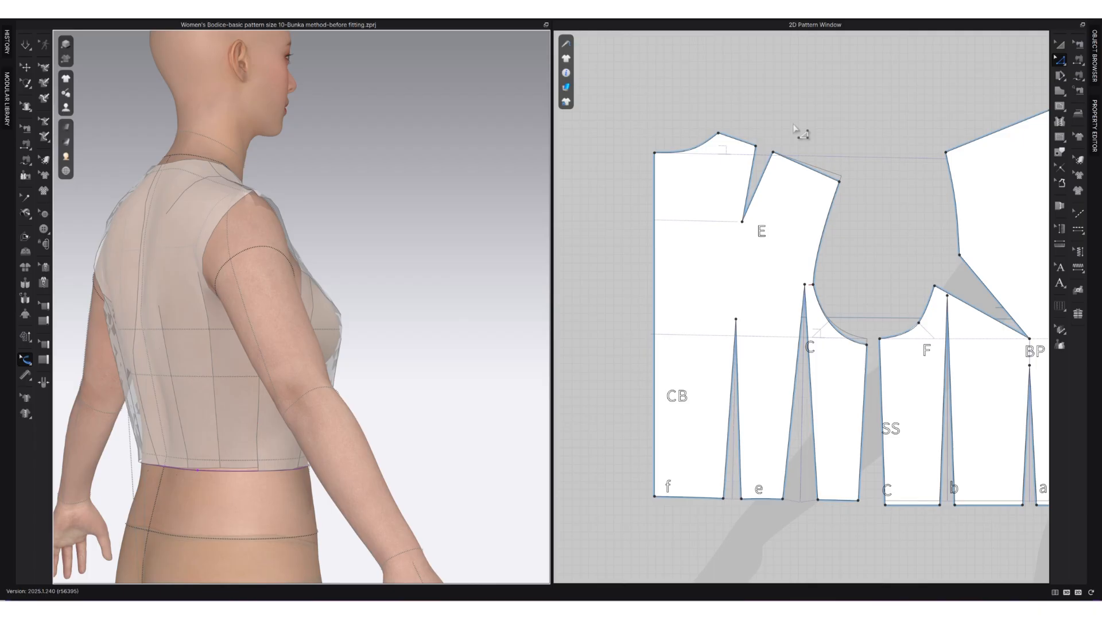
click(742, 222)
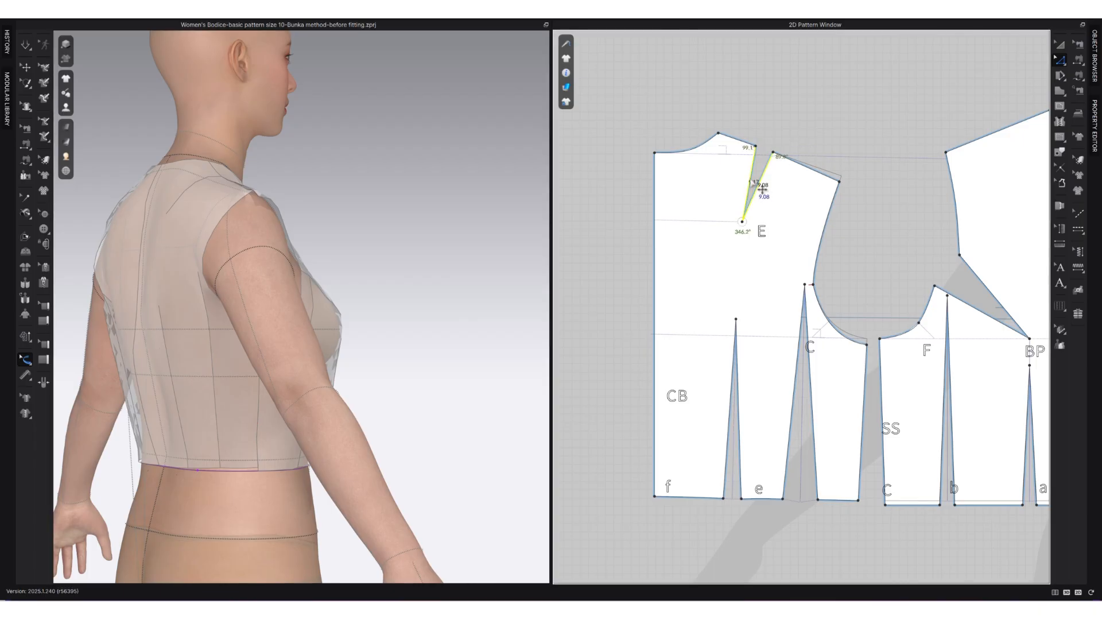
right_click(749, 178)
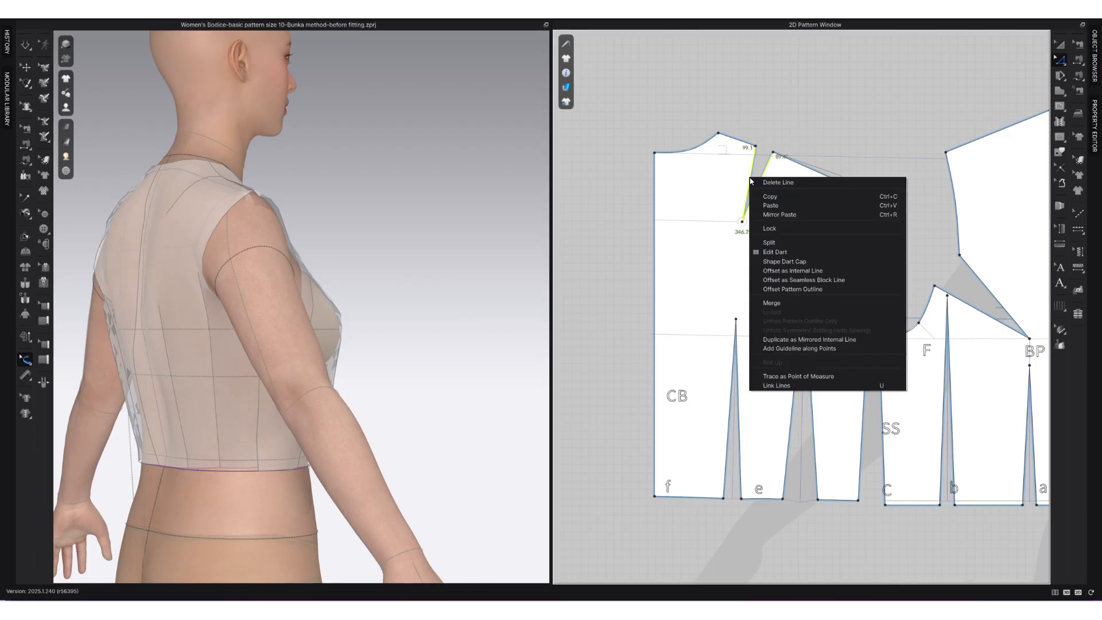
click(798, 253)
text(2.5)
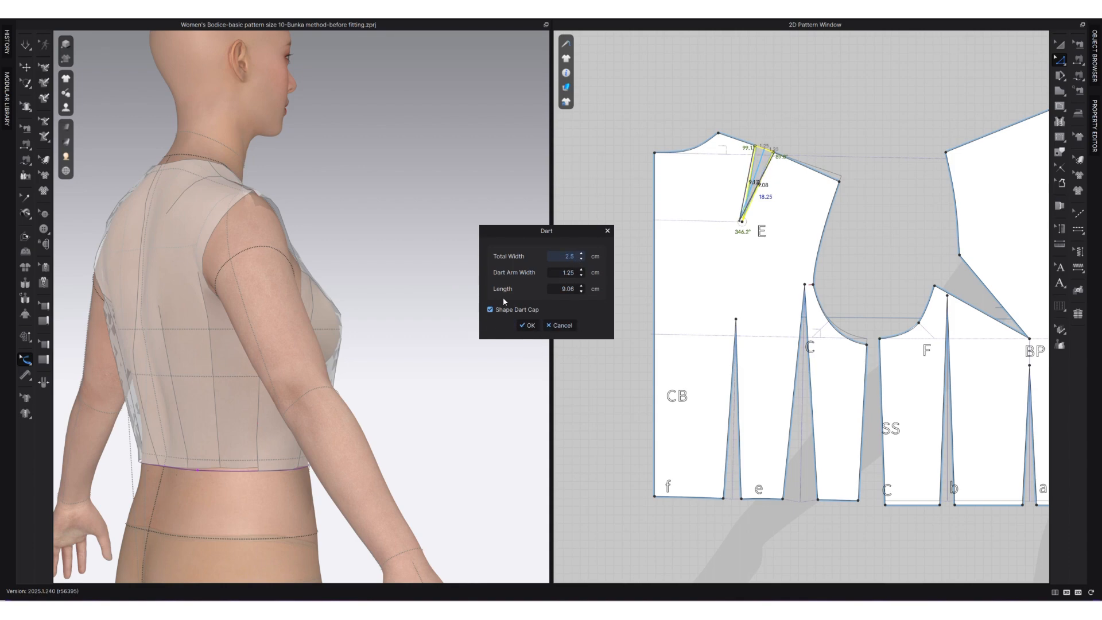
click(526, 324)
key(Return)
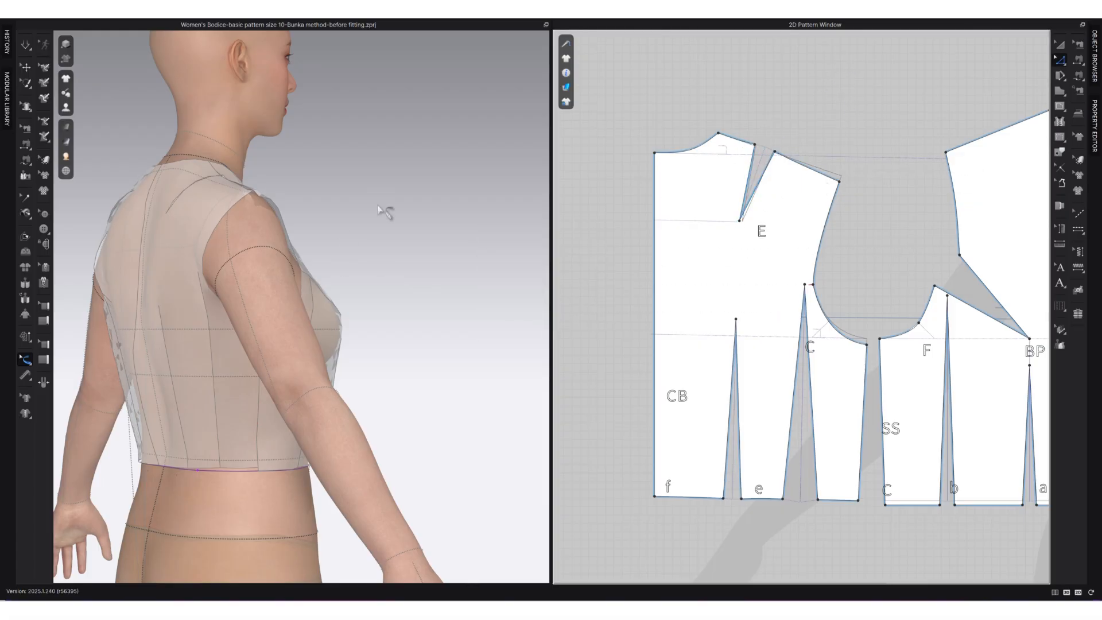
Step: Compare the back and front shoulder lengths, and extend the back shoulder tip 0.3 cm outward along the shoulder line
click(805, 171)
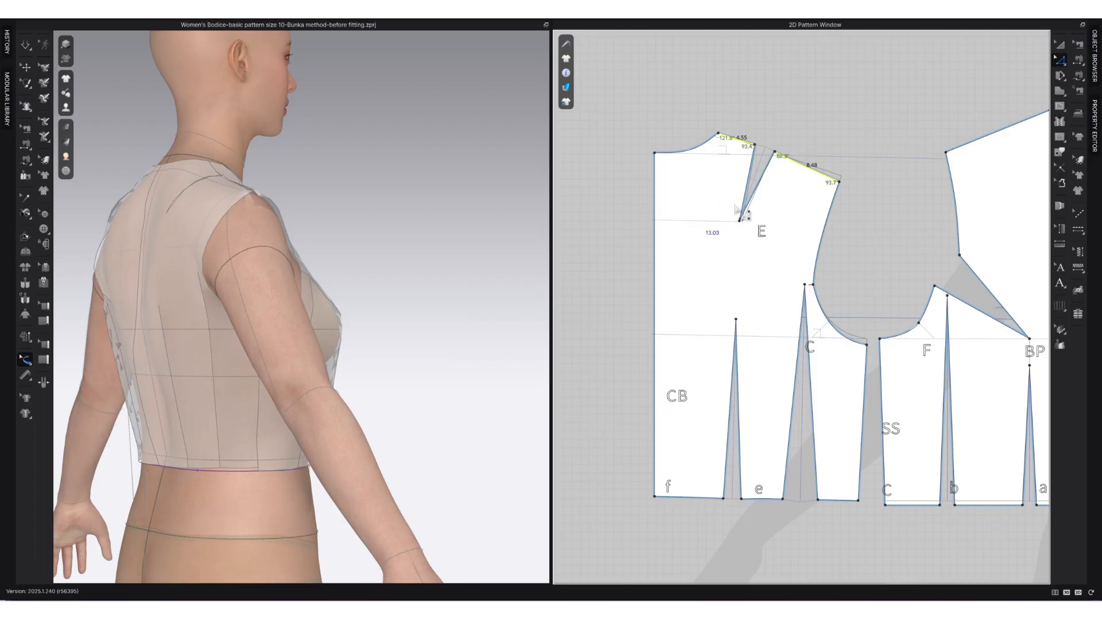
right_drag(866, 194, 786, 207)
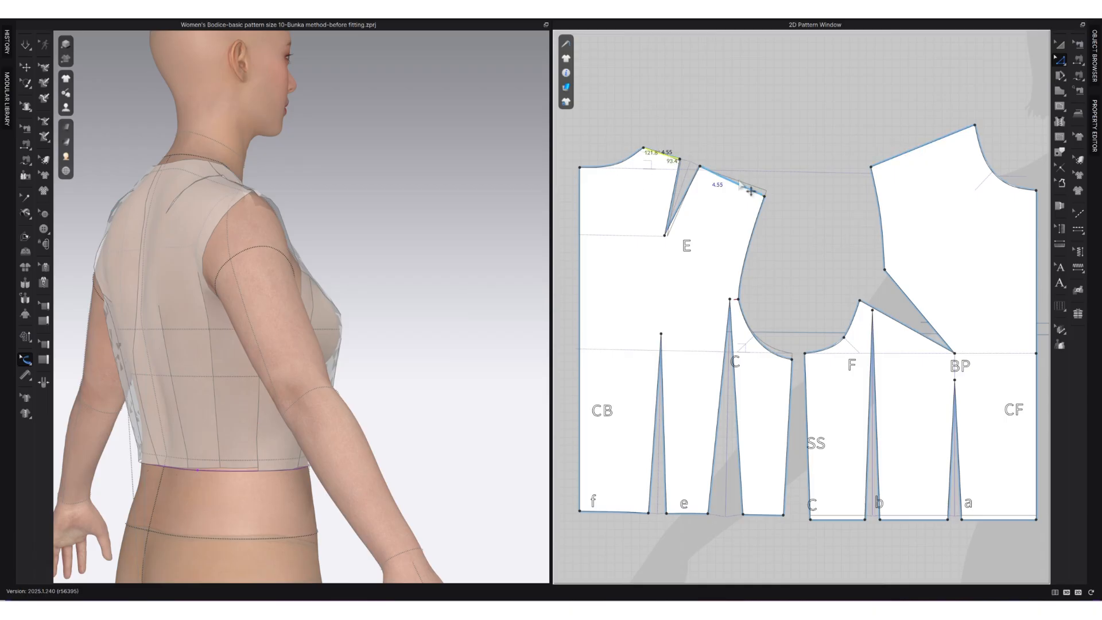
click(911, 150)
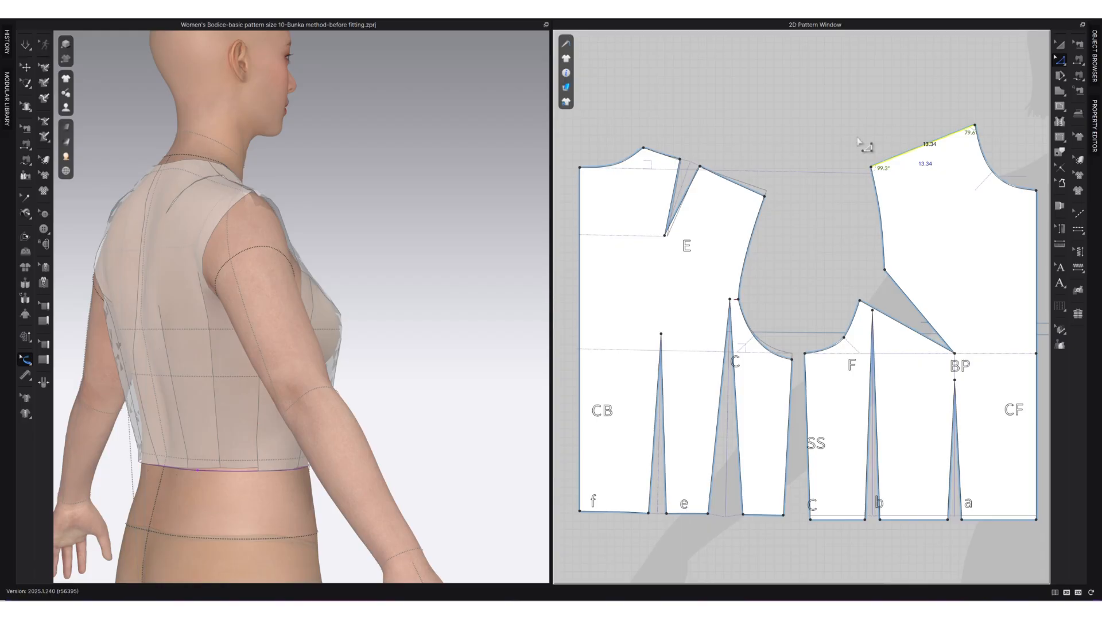
click(764, 197)
drag(765, 198, 769, 198)
right_click(772, 205)
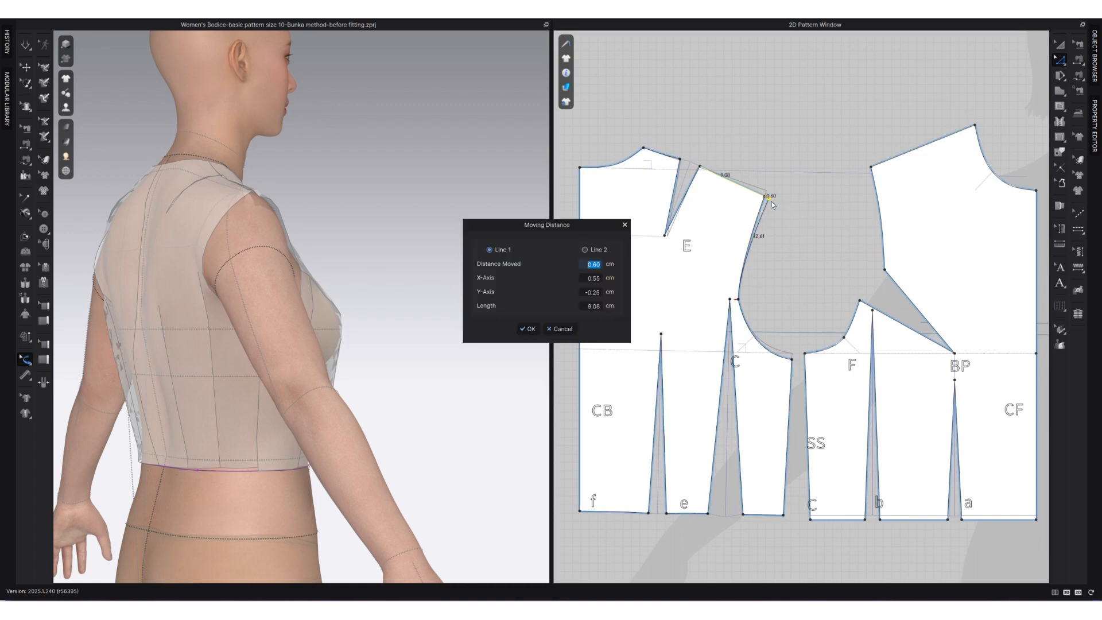
text(0.3)
click(528, 329)
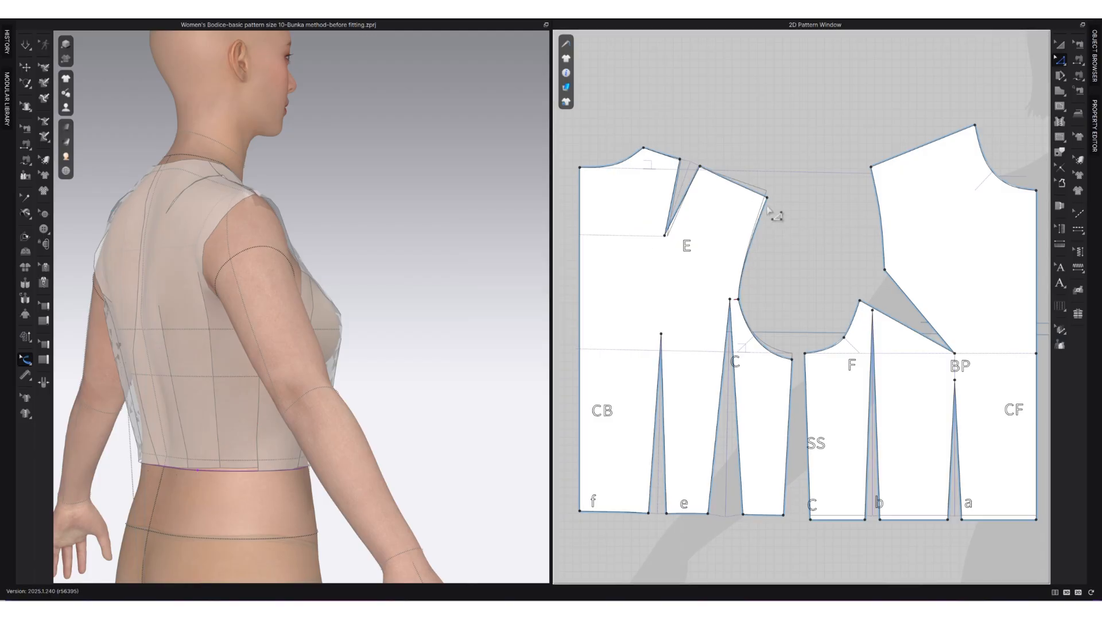
Step: Check the combined length of the back shoulder segments against the front shoulder line
click(740, 186)
shift+click(659, 155)
key(Escape)
click(899, 155)
scroll(744, 218, up, 2)
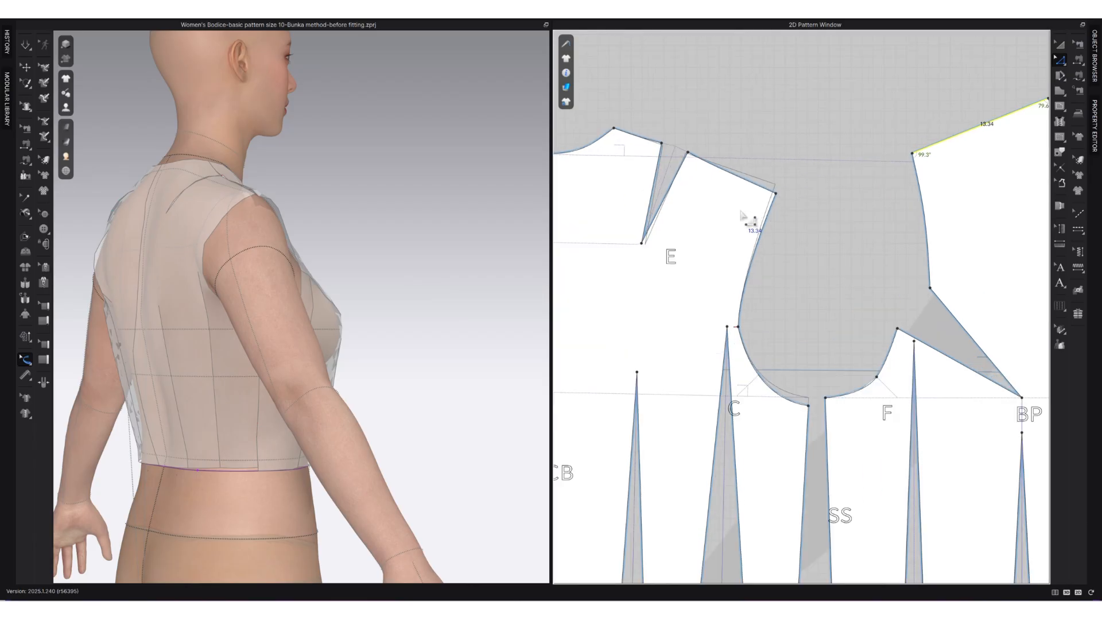
scroll(835, 188, down, 3)
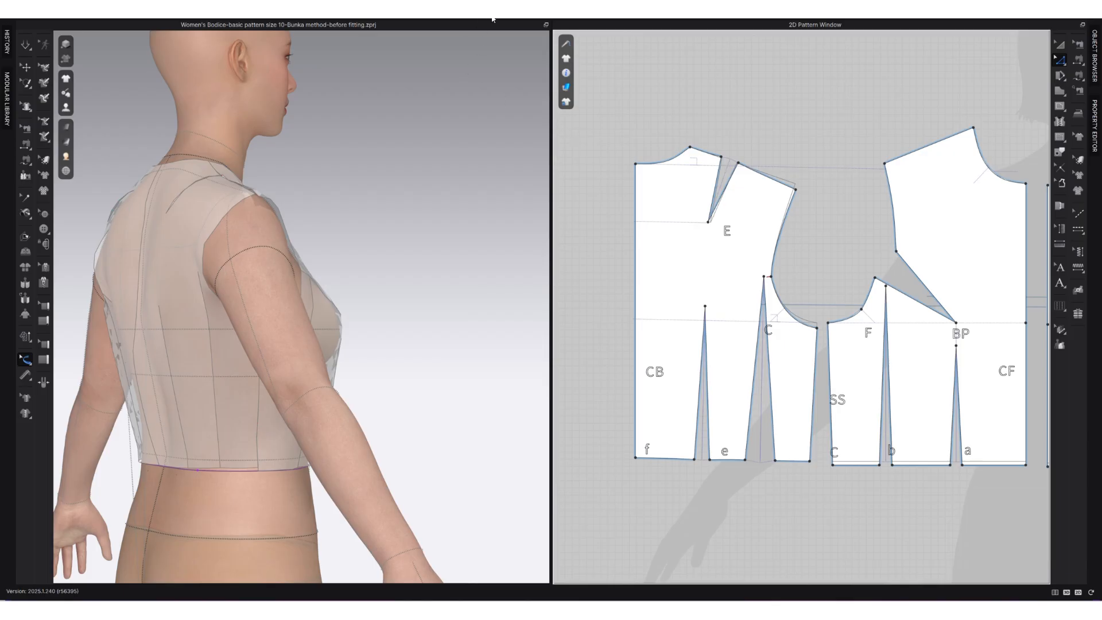
Step: Set the garment rendering style to Random Color Surface and inspect the bodice's side and armhole on the avatar
right_drag(346, 258, 300, 256)
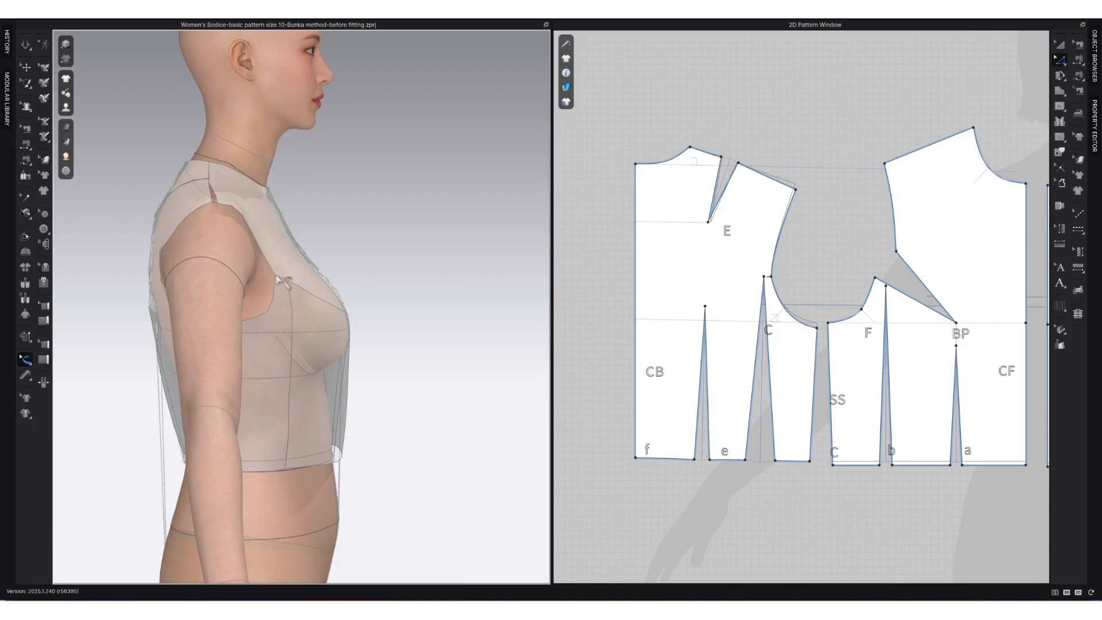
key(2)
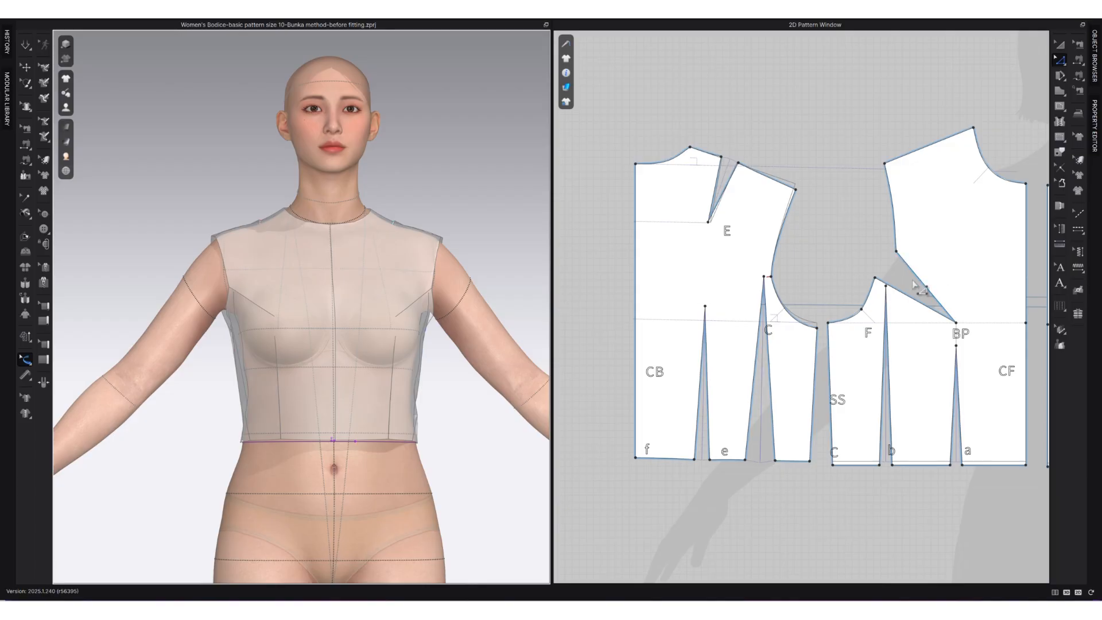
key(4)
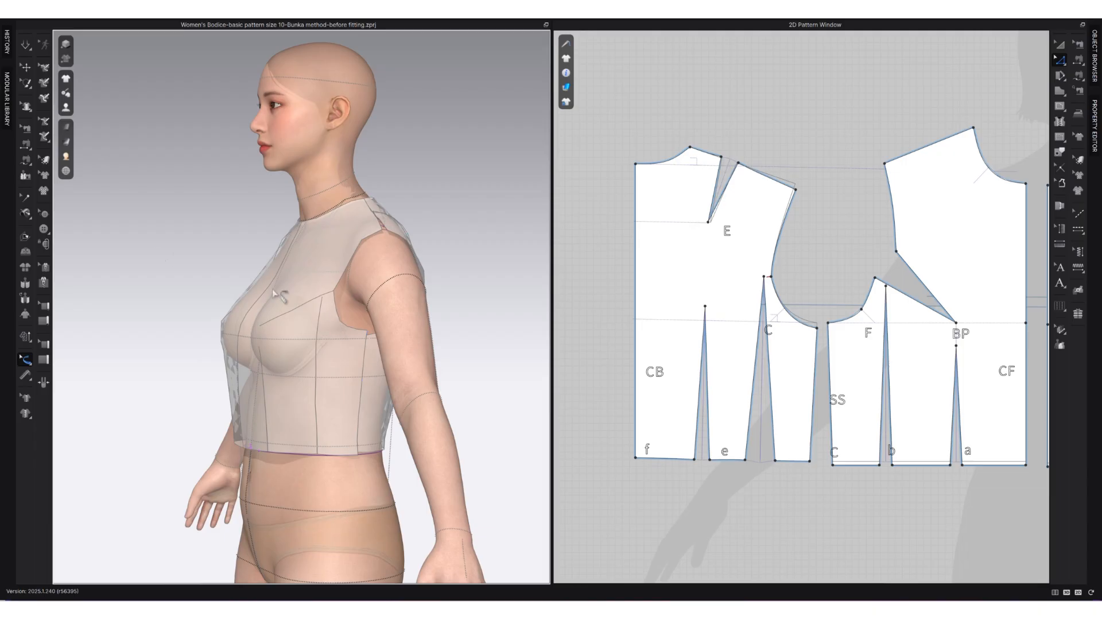
click(65, 138)
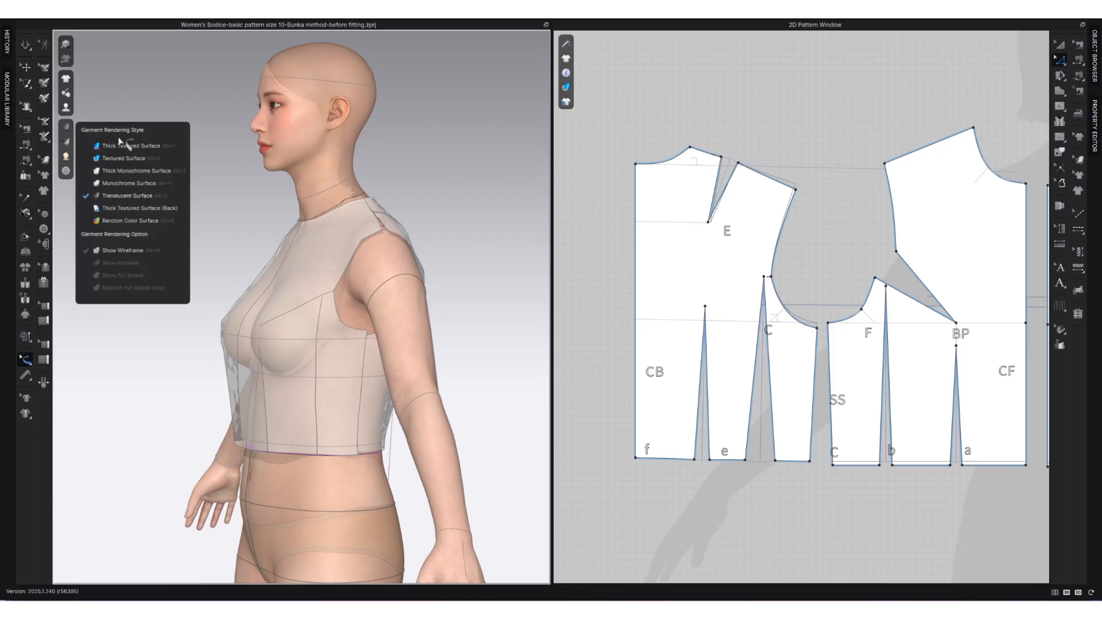
click(140, 146)
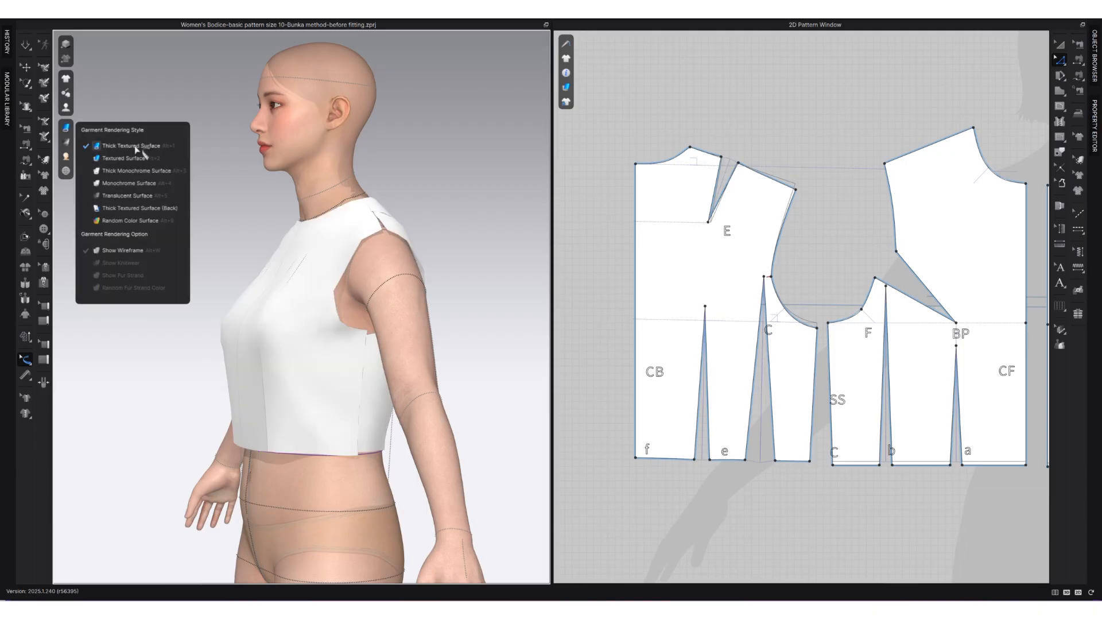
click(117, 221)
right_drag(393, 350, 343, 350)
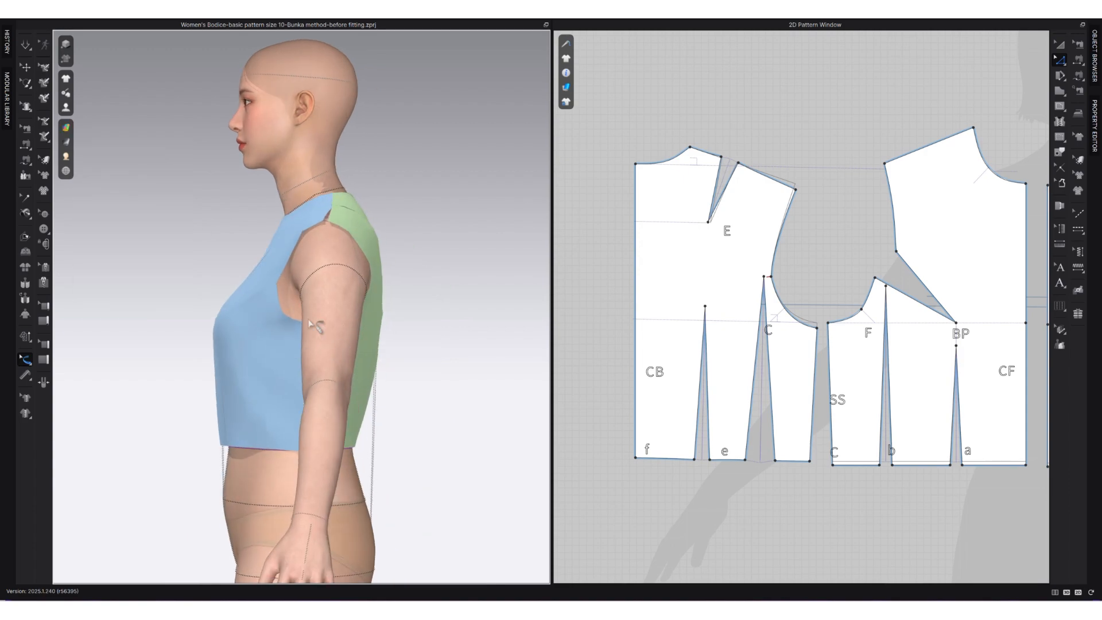
right_drag(295, 315, 512, 310)
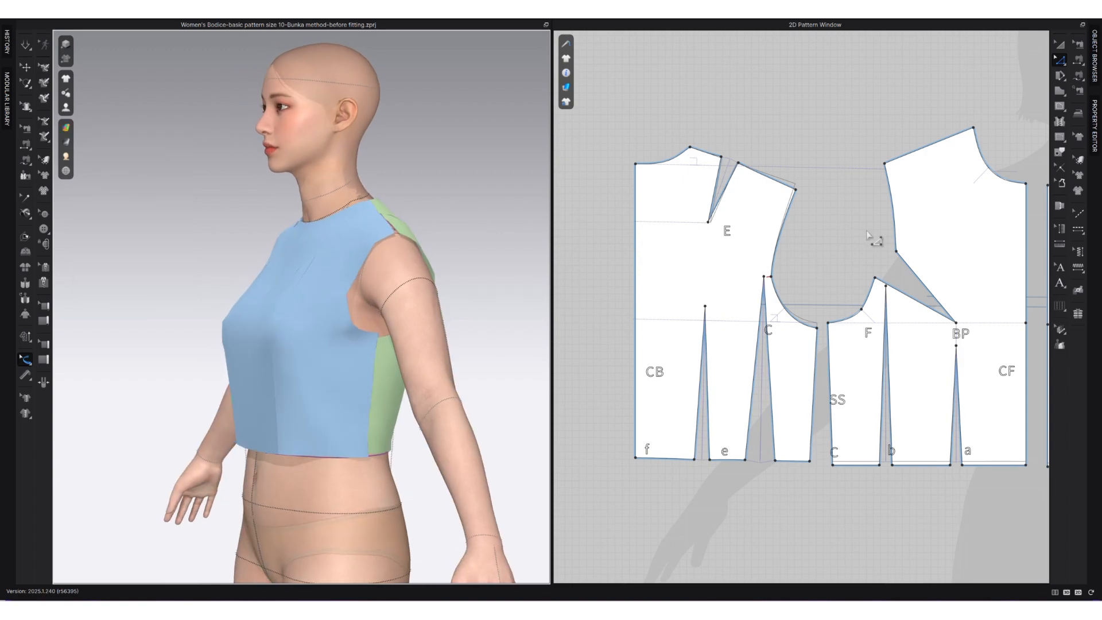
Step: Try to widen the front armhole dart to a total width of 6 cm with Shape Dart Cap enabled
scroll(919, 296, up, 3)
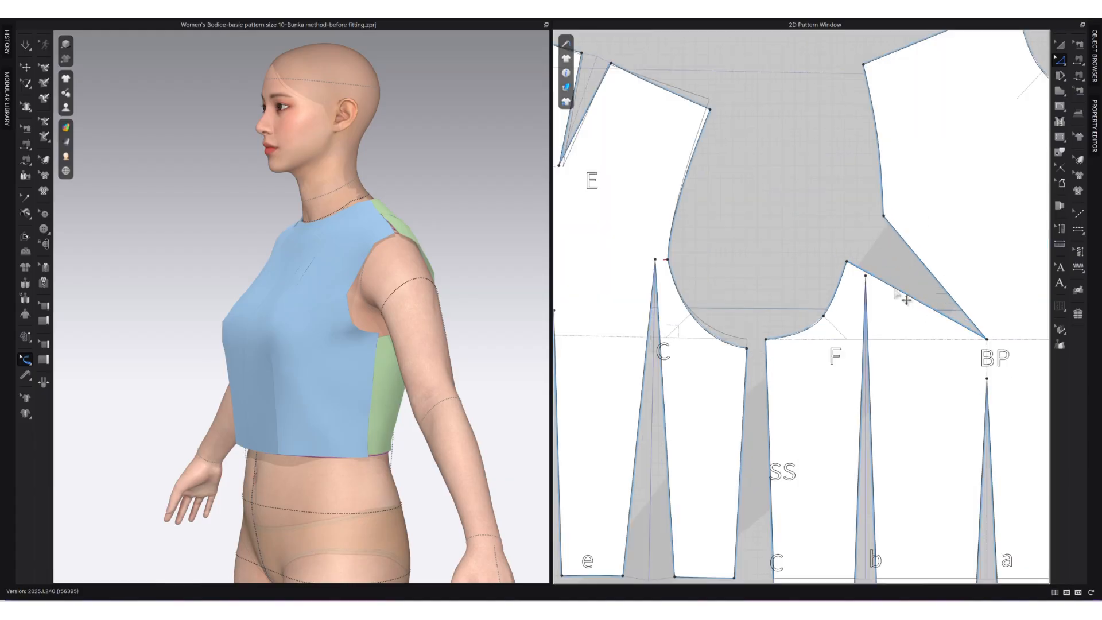
scroll(876, 300, down, 2)
click(905, 287)
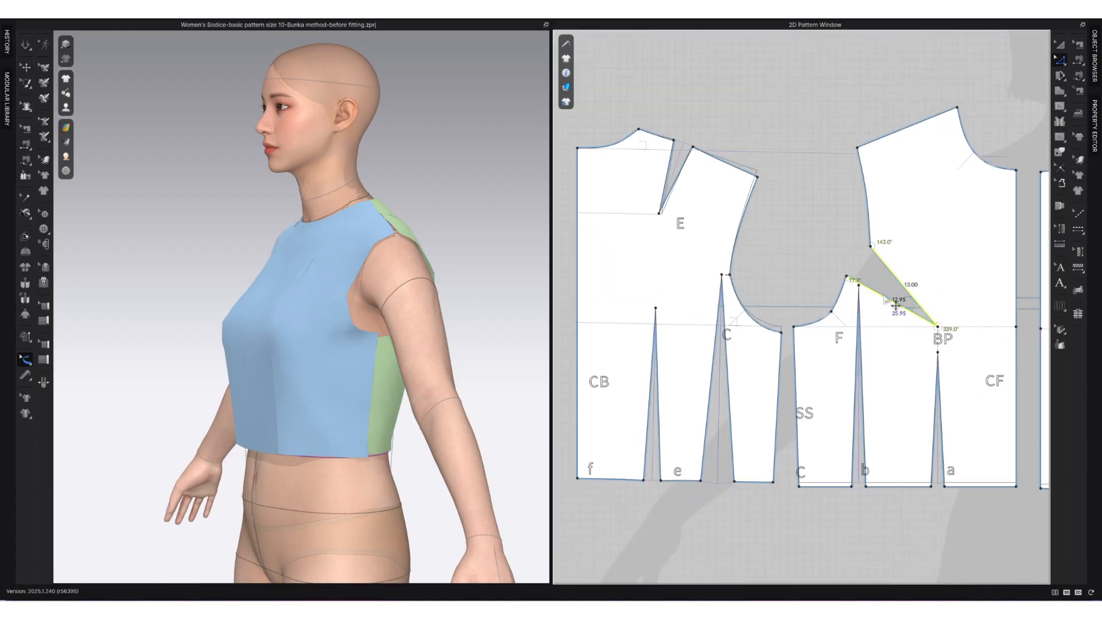
right_click(884, 298)
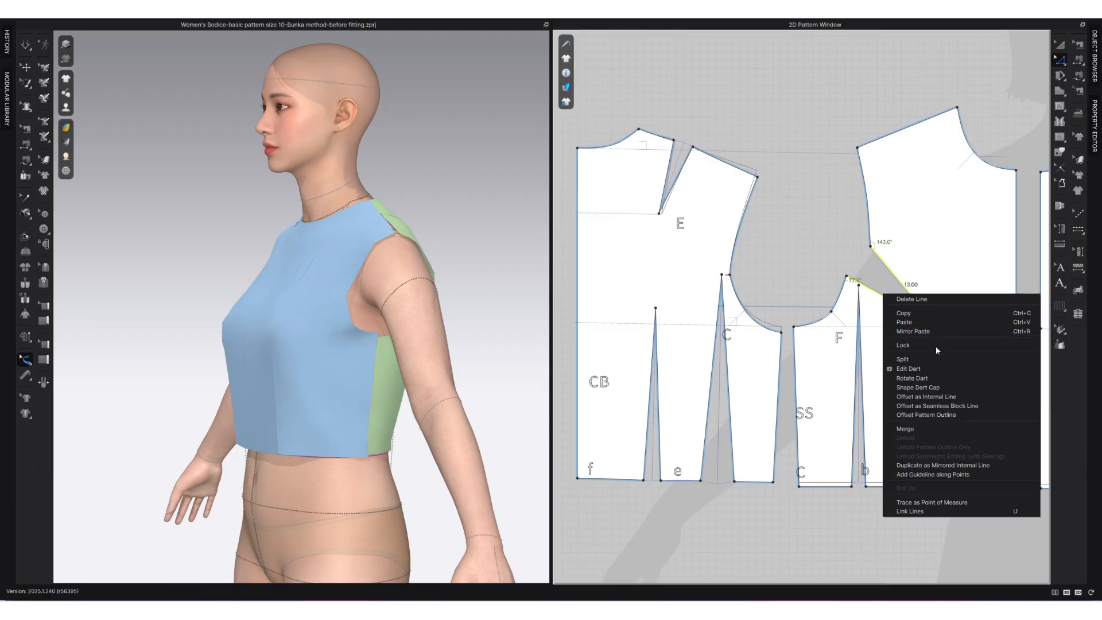
click(923, 370)
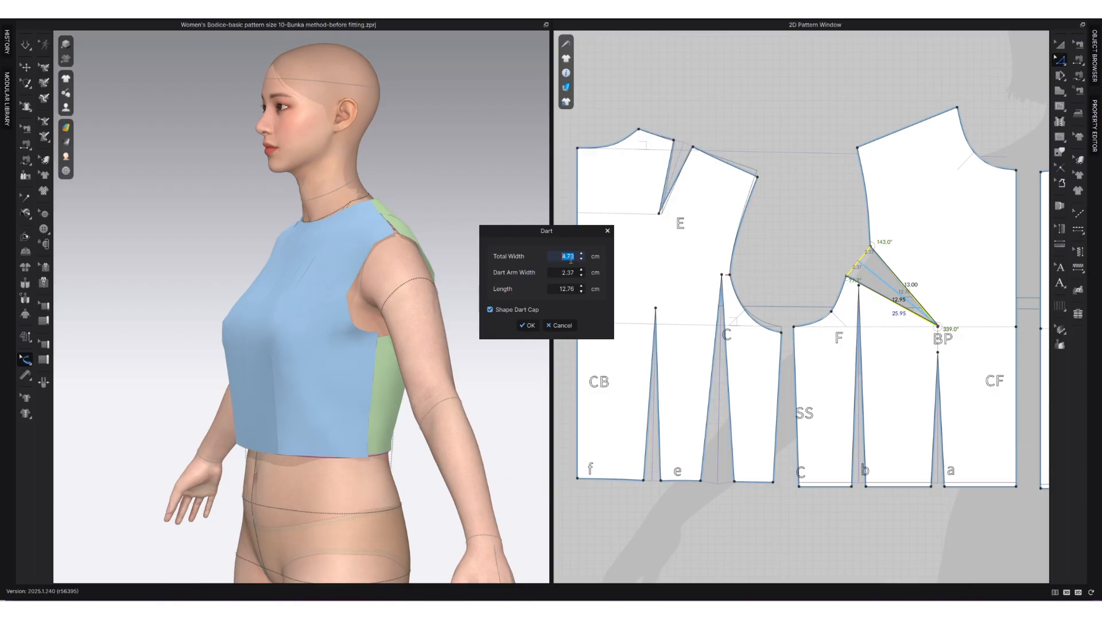
text(6)
key(Return)
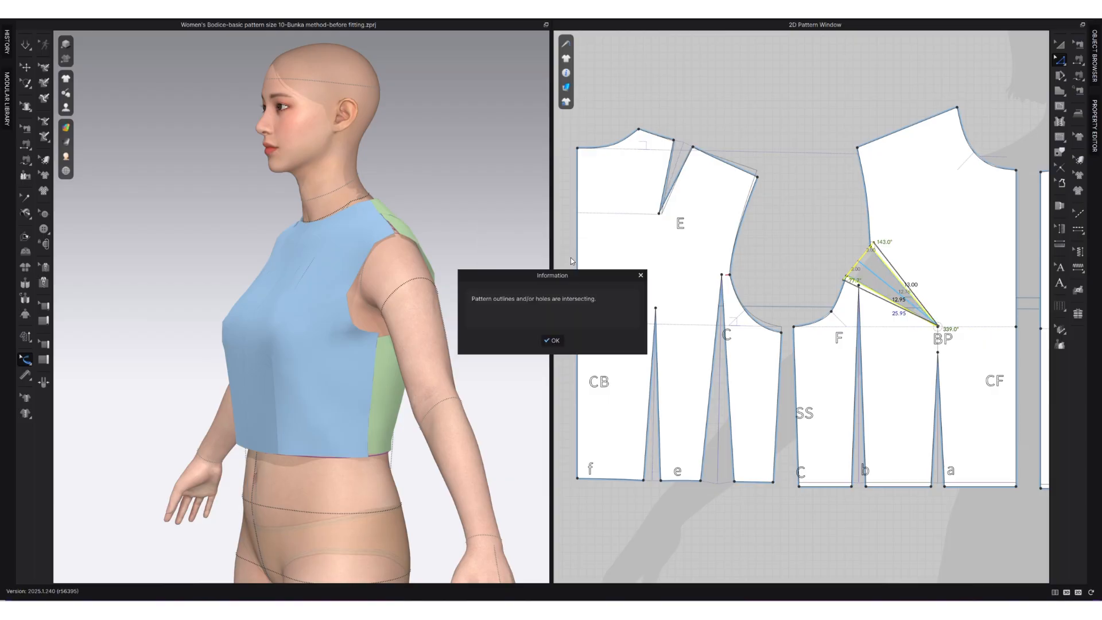
click(551, 341)
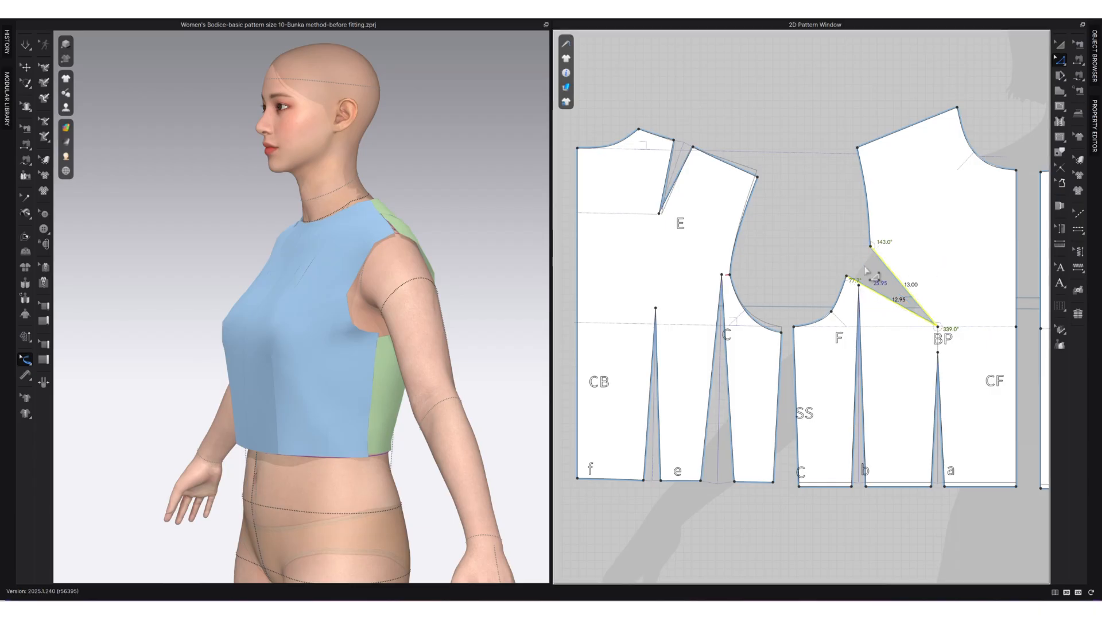
Step: Lower the tip of front waist dart b by 1.5 cm along the dart's centre line
scroll(866, 299, up, 3)
middle_drag(852, 292, 819, 269)
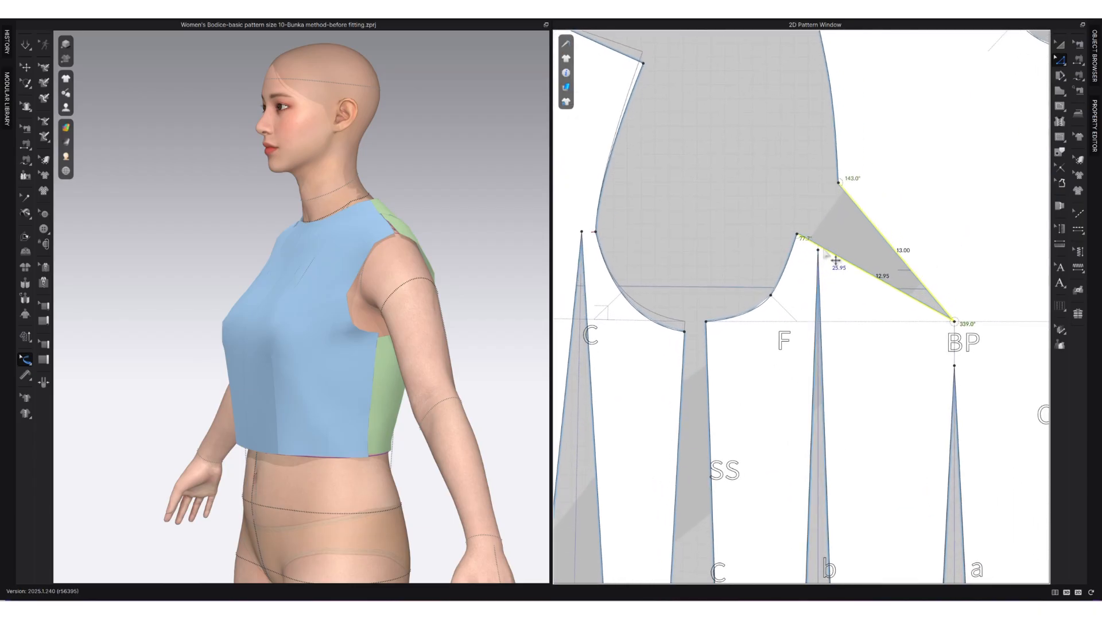
drag(819, 252, 819, 271)
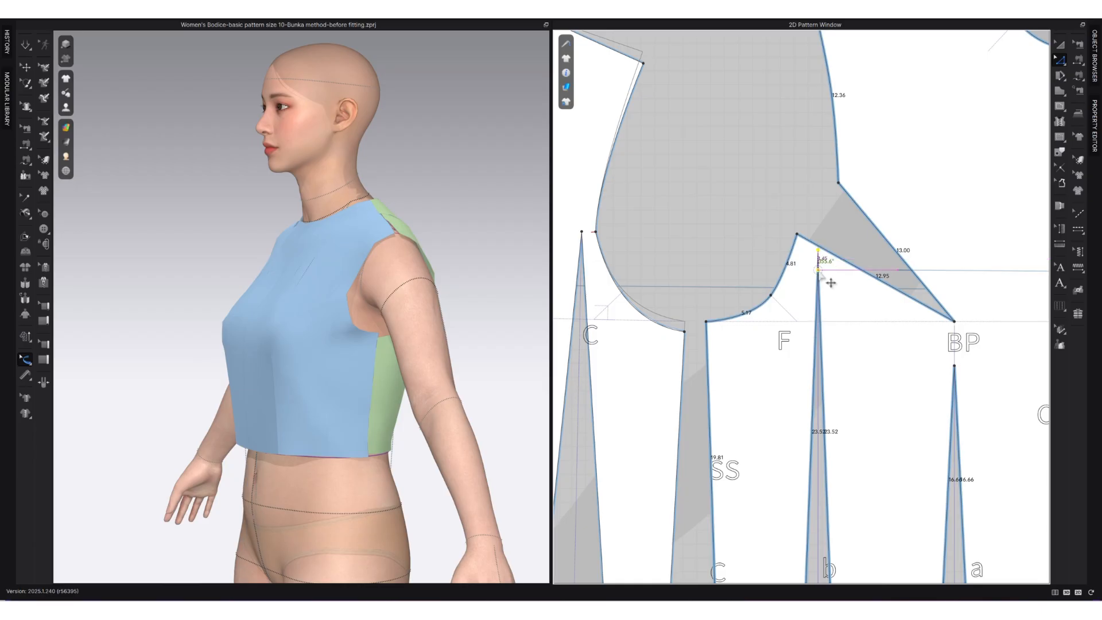
key(Return)
text(1.5)
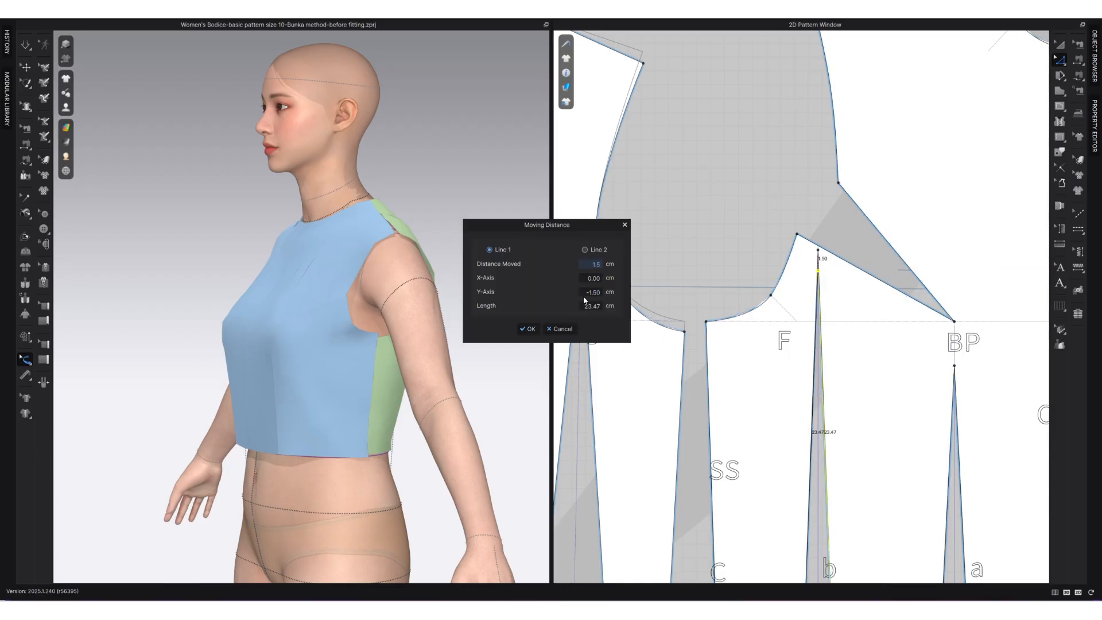
click(533, 331)
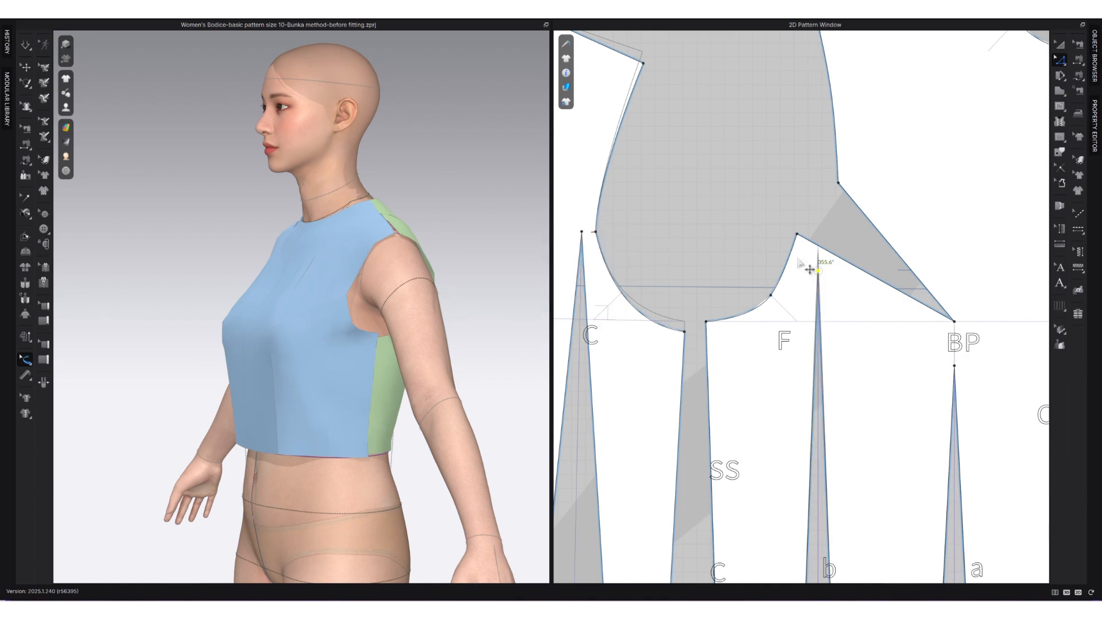
Step: Edit the front armhole dart to a total width of 6 cm with Shape Dart Cap turned off
scroll(832, 277, down, 2)
scroll(832, 277, down, 1)
scroll(835, 279, up, 2)
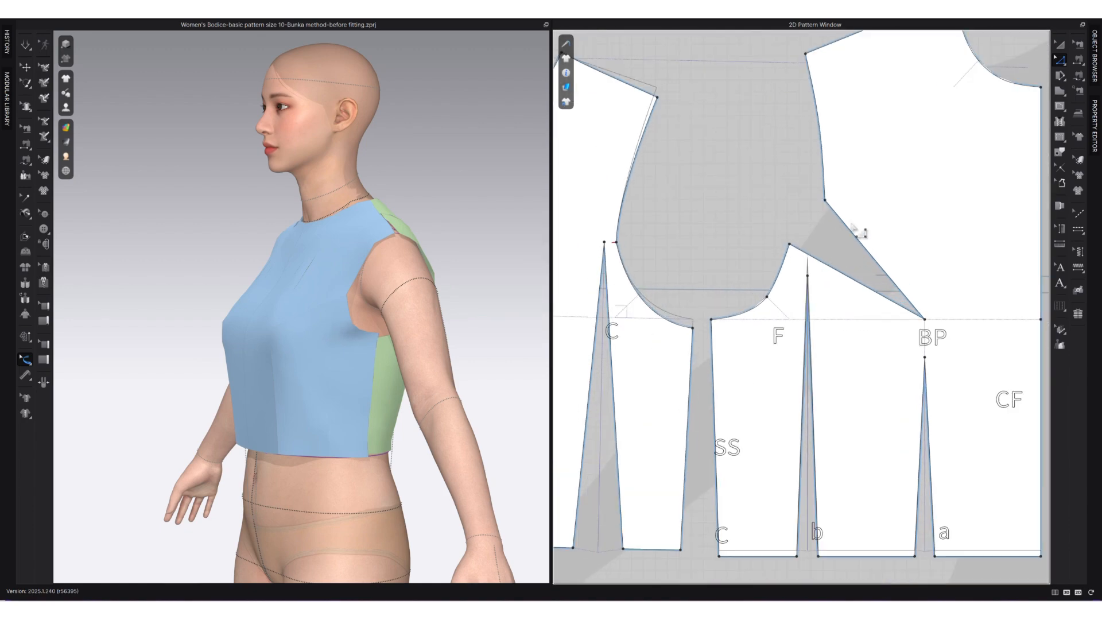
right_click(841, 274)
click(872, 349)
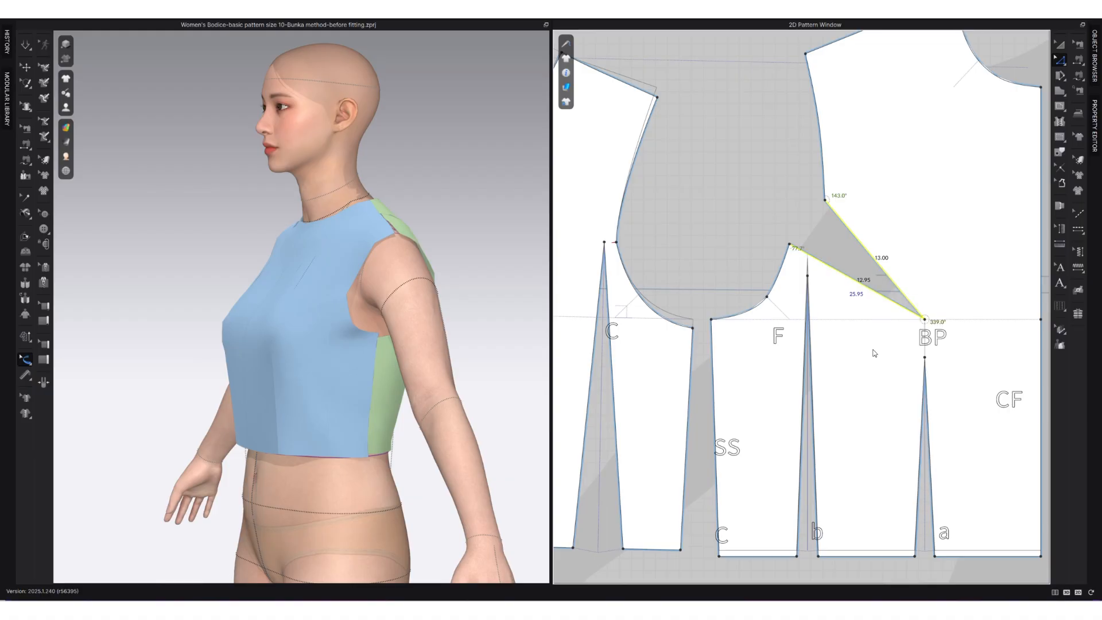
text(6)
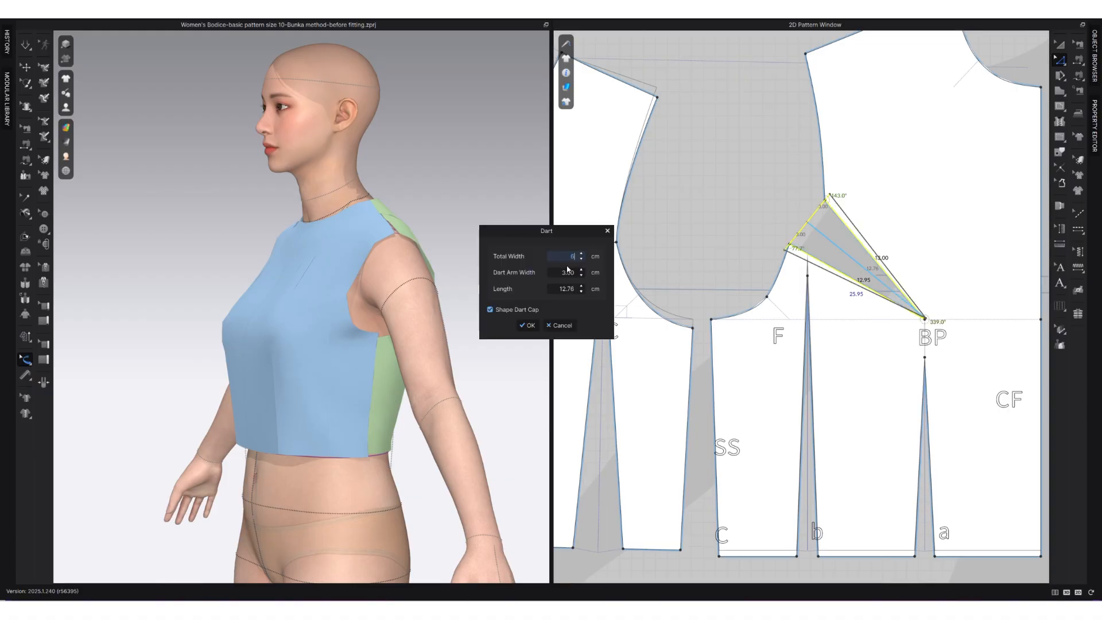
click(492, 309)
click(526, 325)
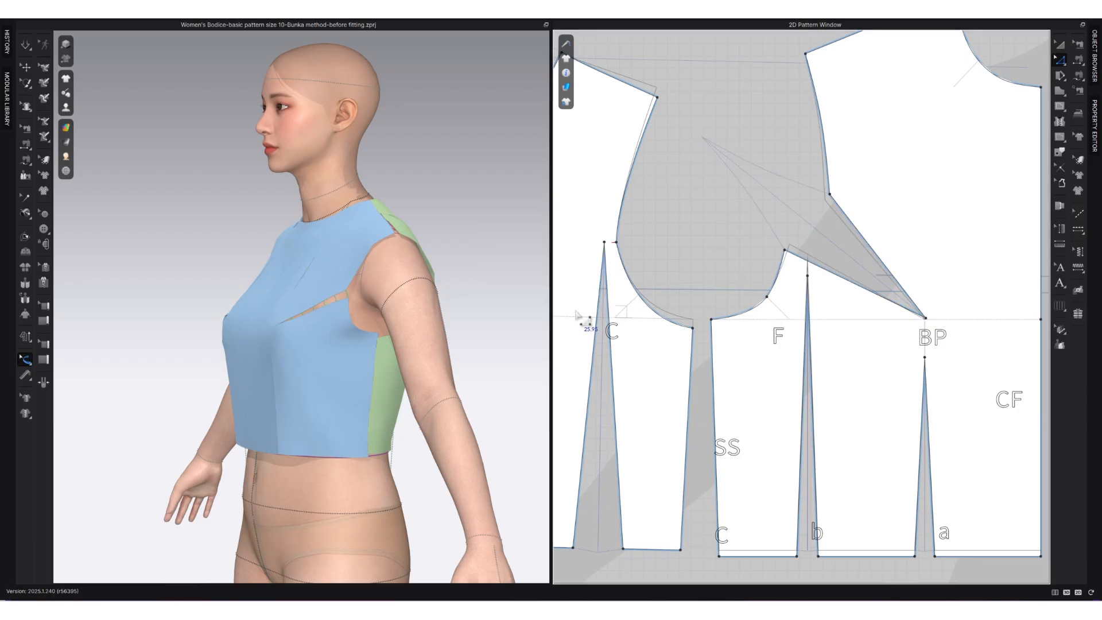
scroll(829, 239, down, 1)
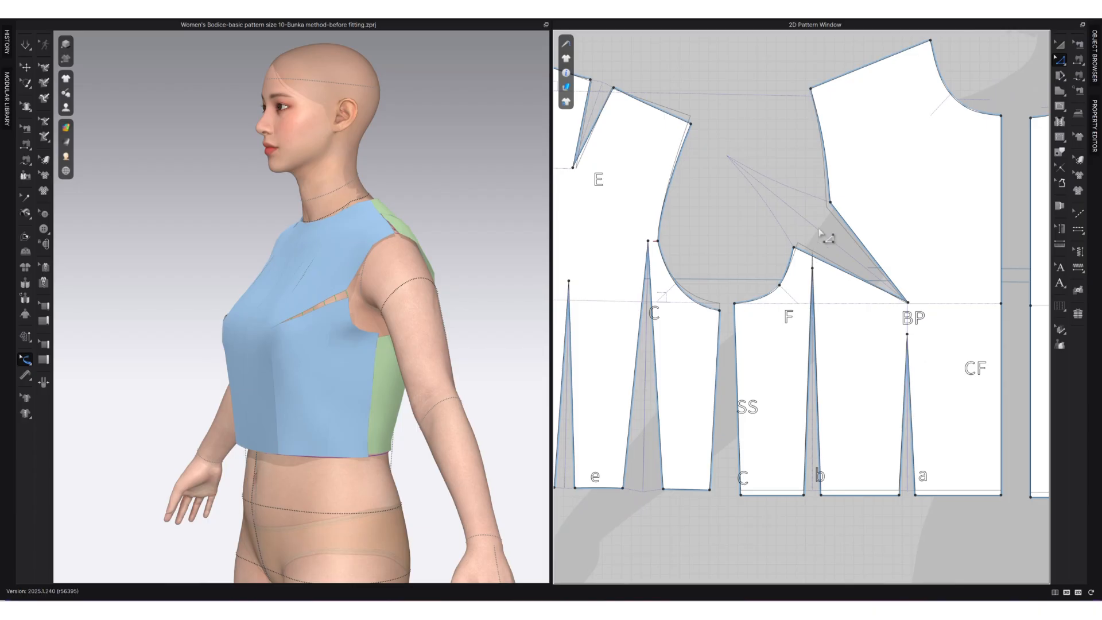
scroll(802, 228, up, 2)
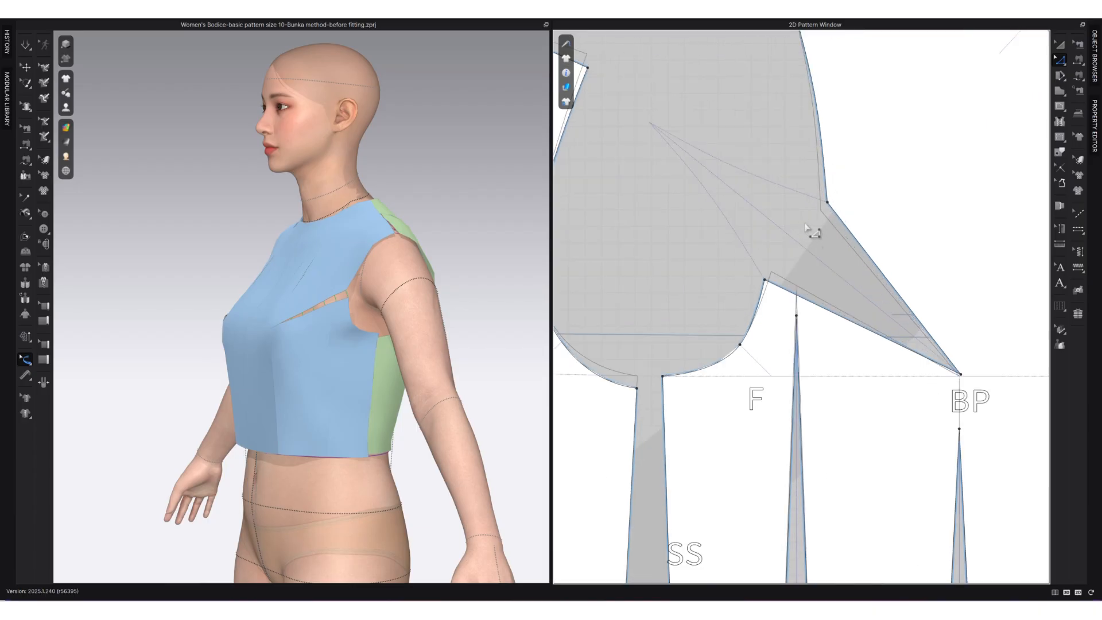
Step: Inspect the fit of the front bodice and its open armhole darts on the avatar from the front and three-quarter views
scroll(792, 285, down, 1)
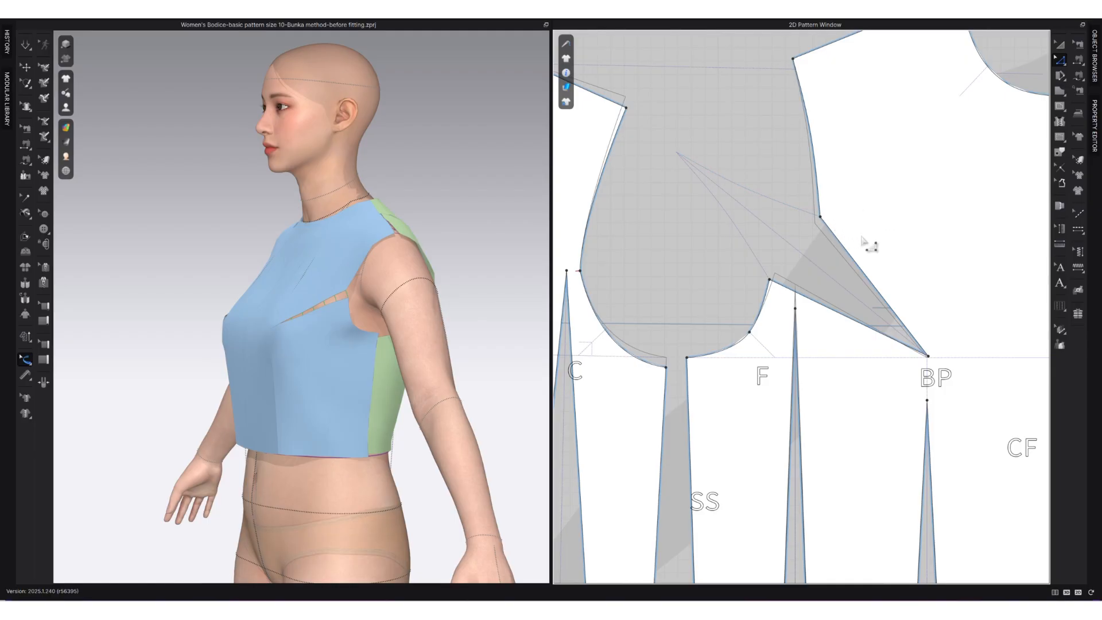
key(2)
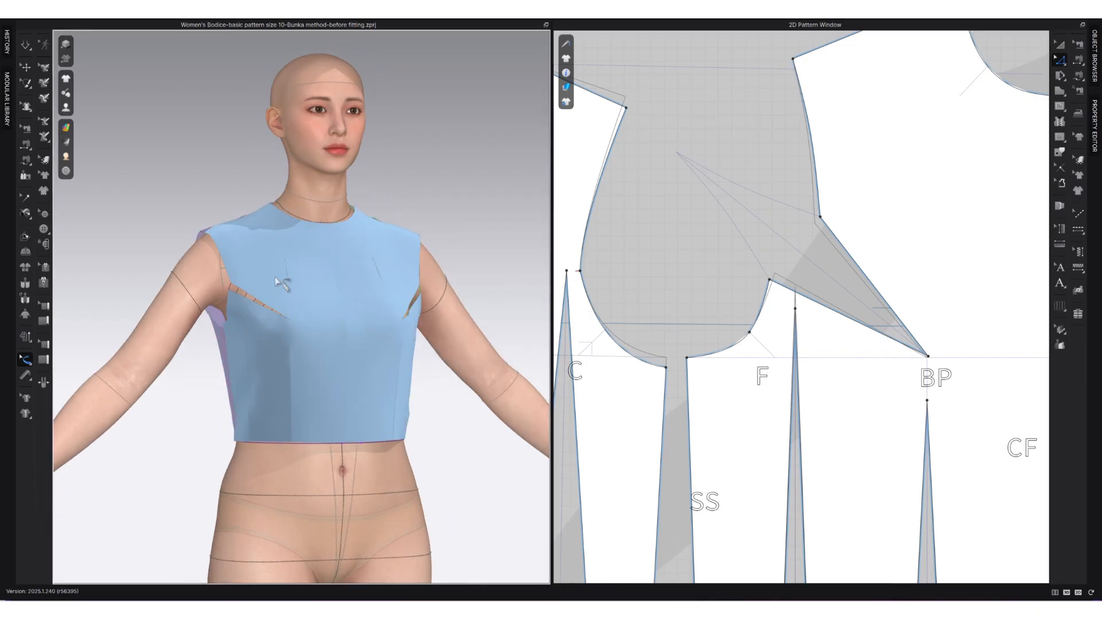
right_drag(436, 291, 393, 296)
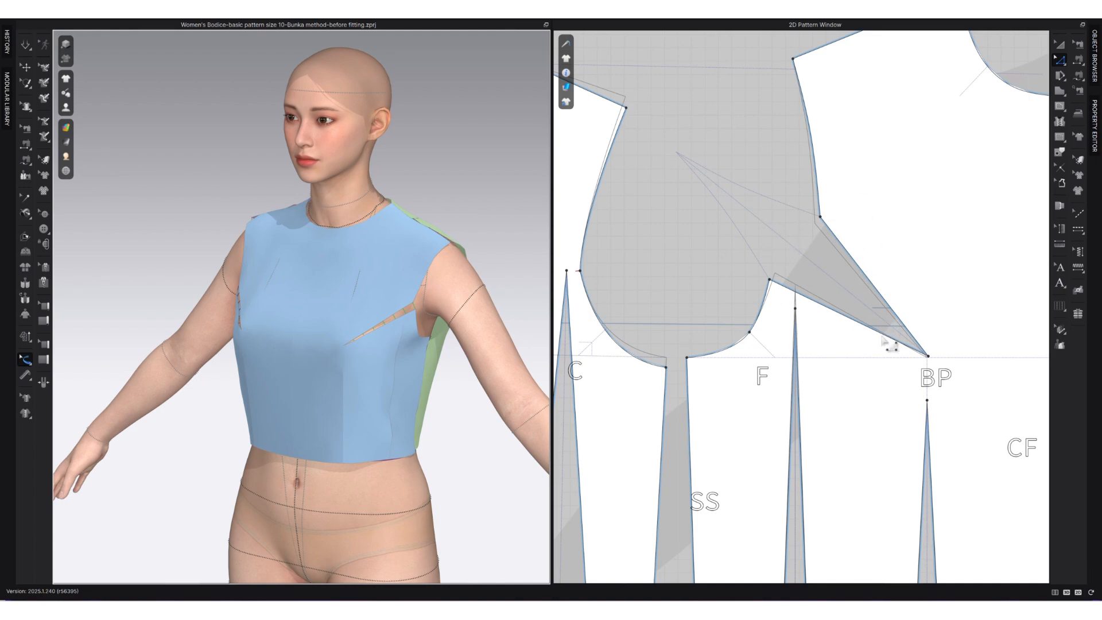
right_drag(414, 356, 403, 333)
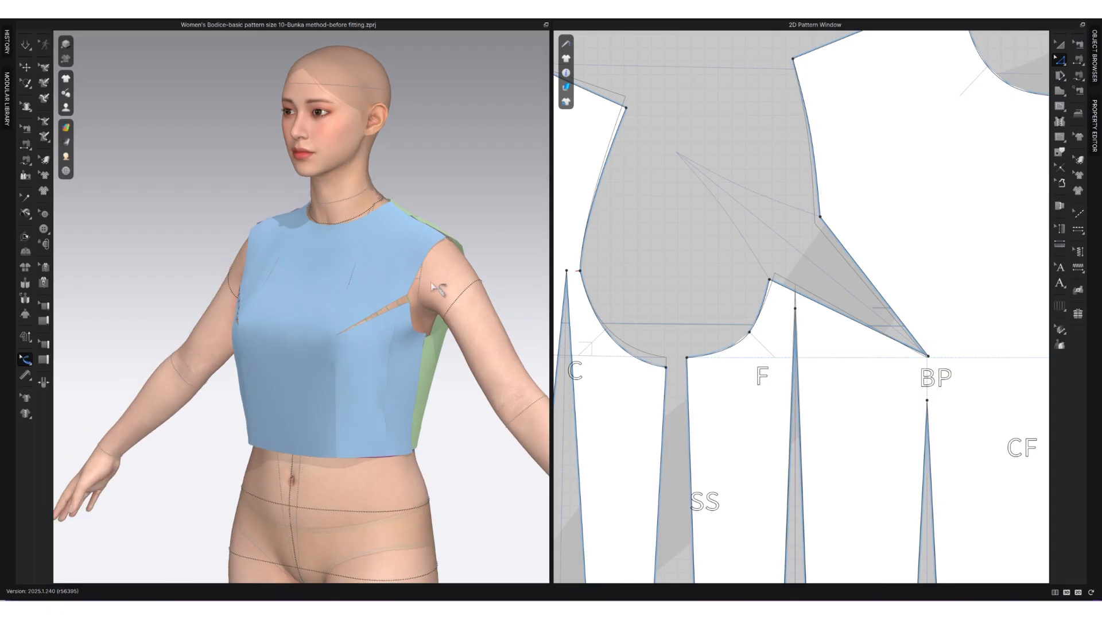
scroll(390, 344, up, 2)
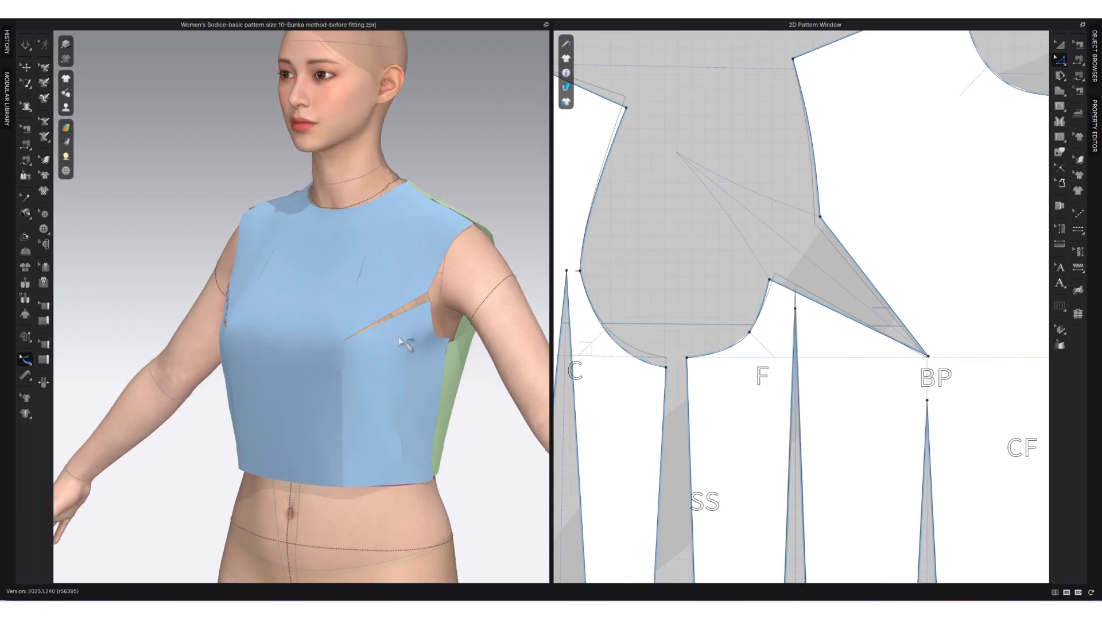
right_drag(401, 335, 389, 339)
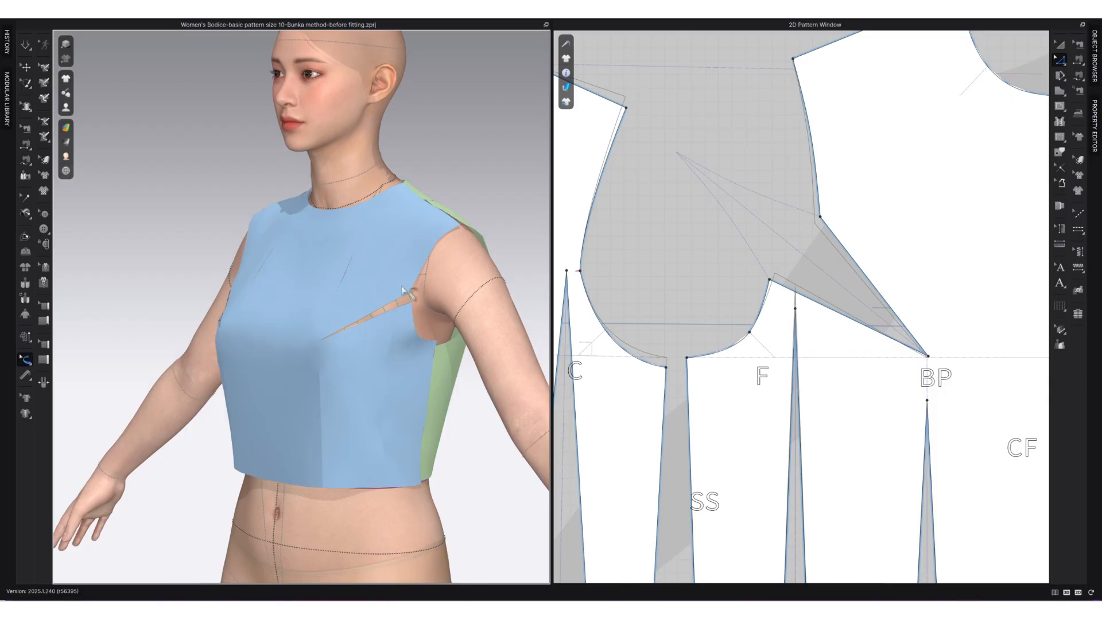
right_drag(404, 360, 395, 414)
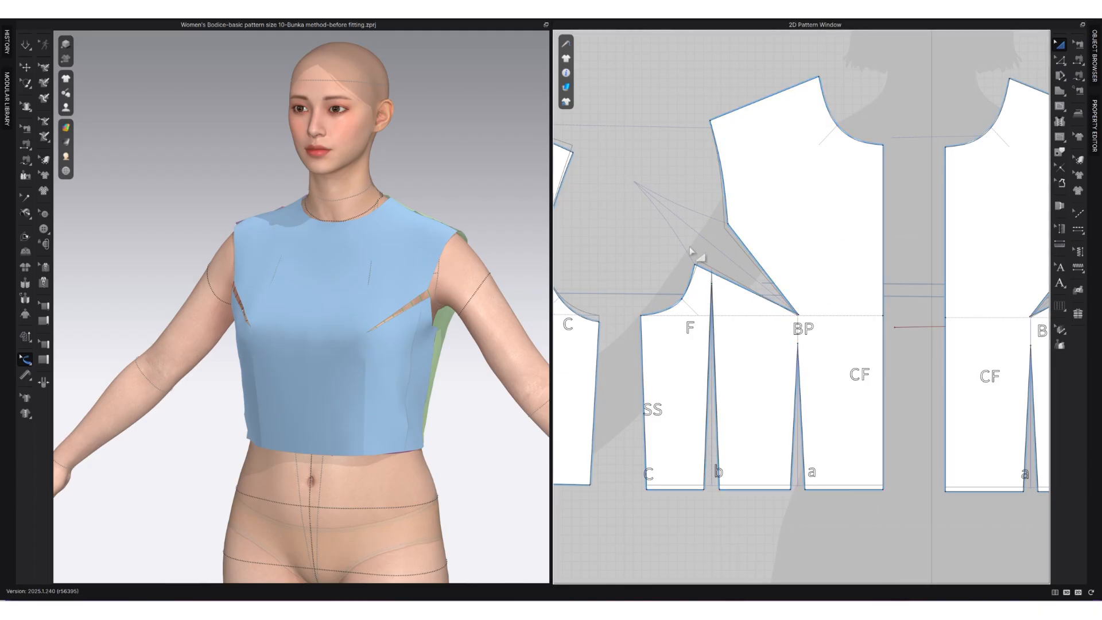
Step: Rotate the front armhole dart around BP to the bust-line point on centre front, keeping the dart tip at BP
key(z)
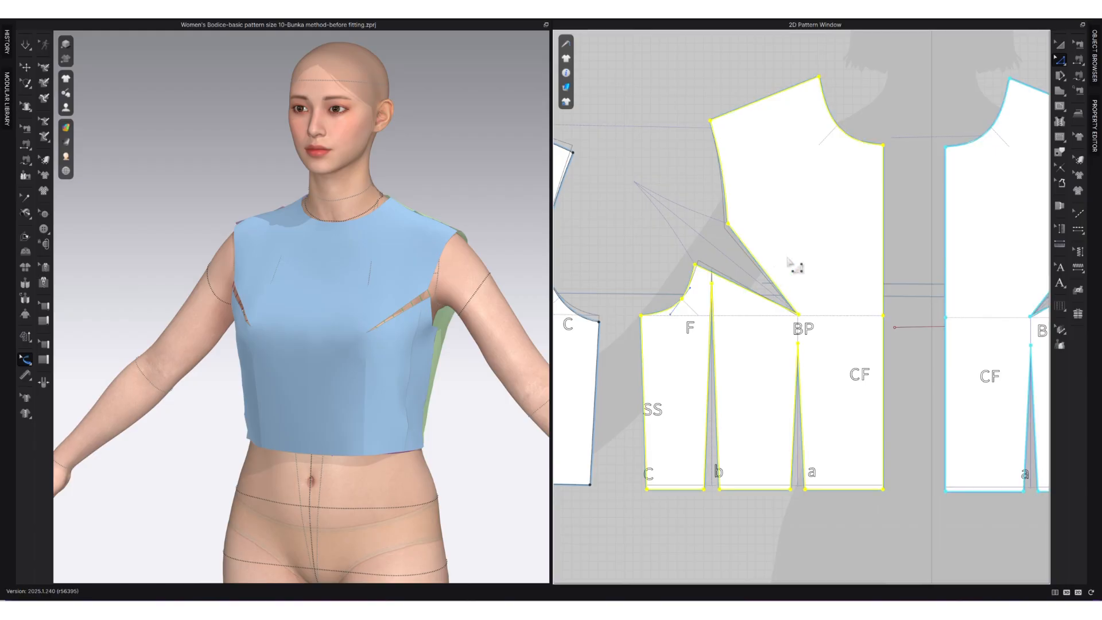
click(788, 297)
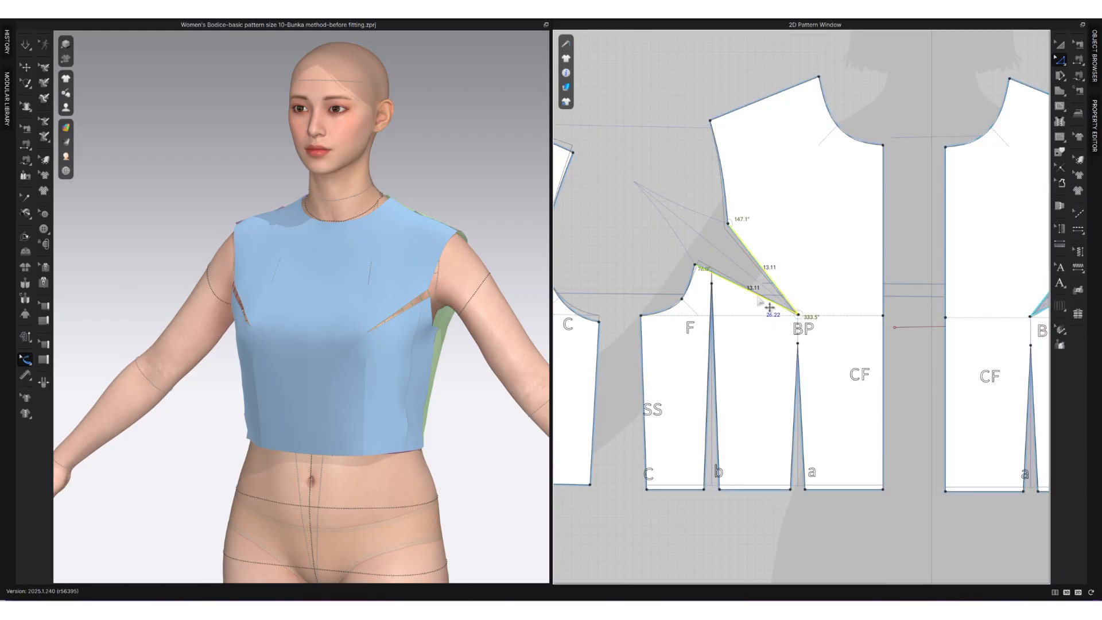
right_click(758, 297)
click(772, 377)
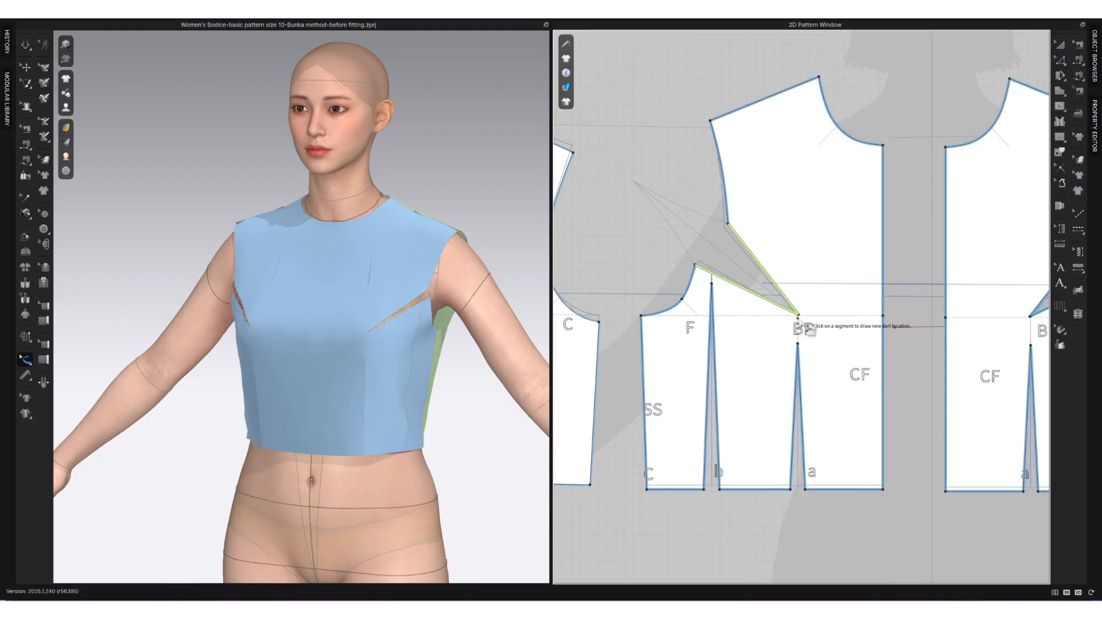
click(883, 318)
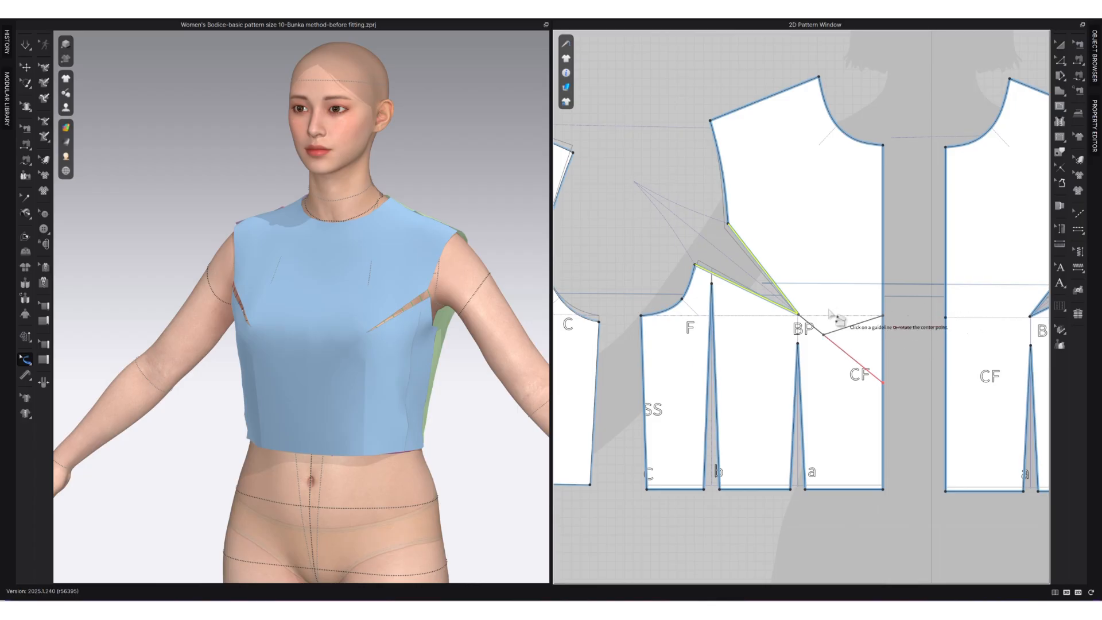
click(800, 316)
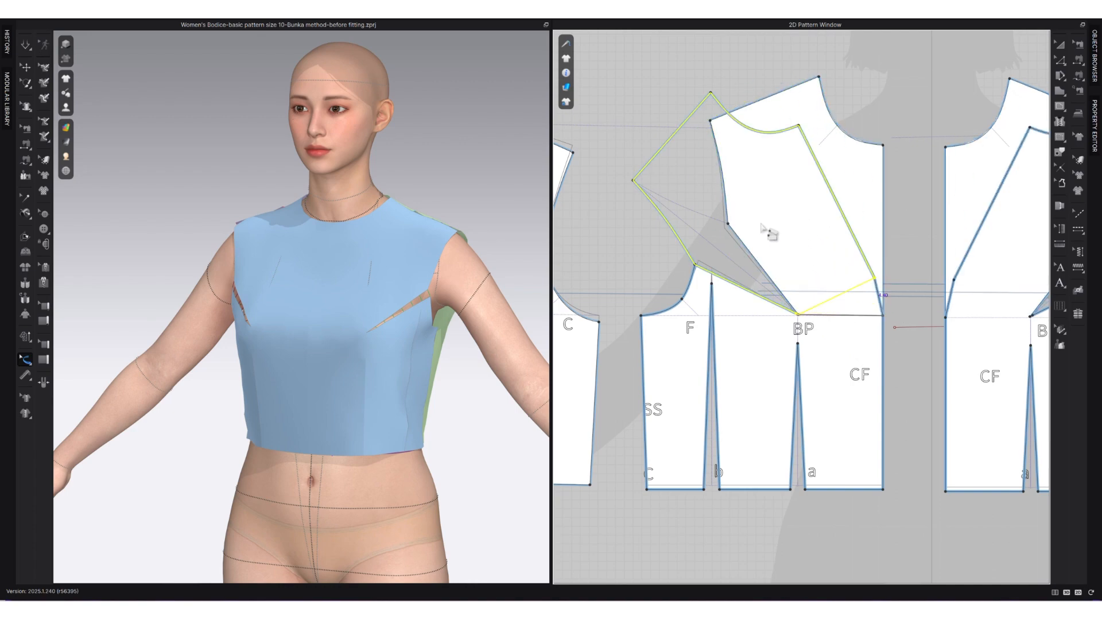
click(699, 263)
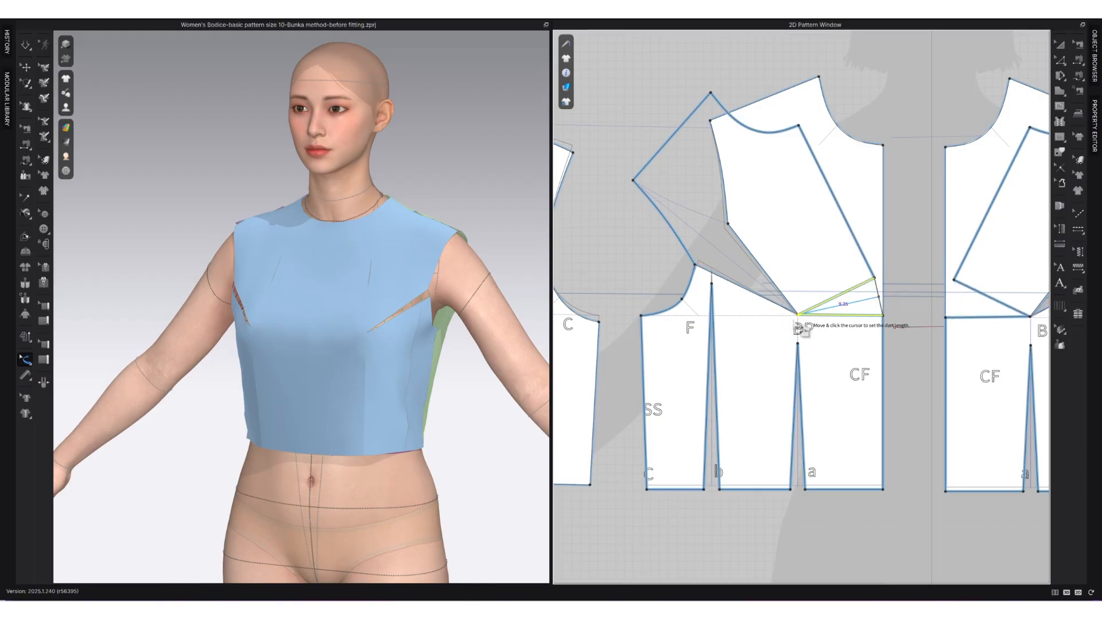
click(803, 325)
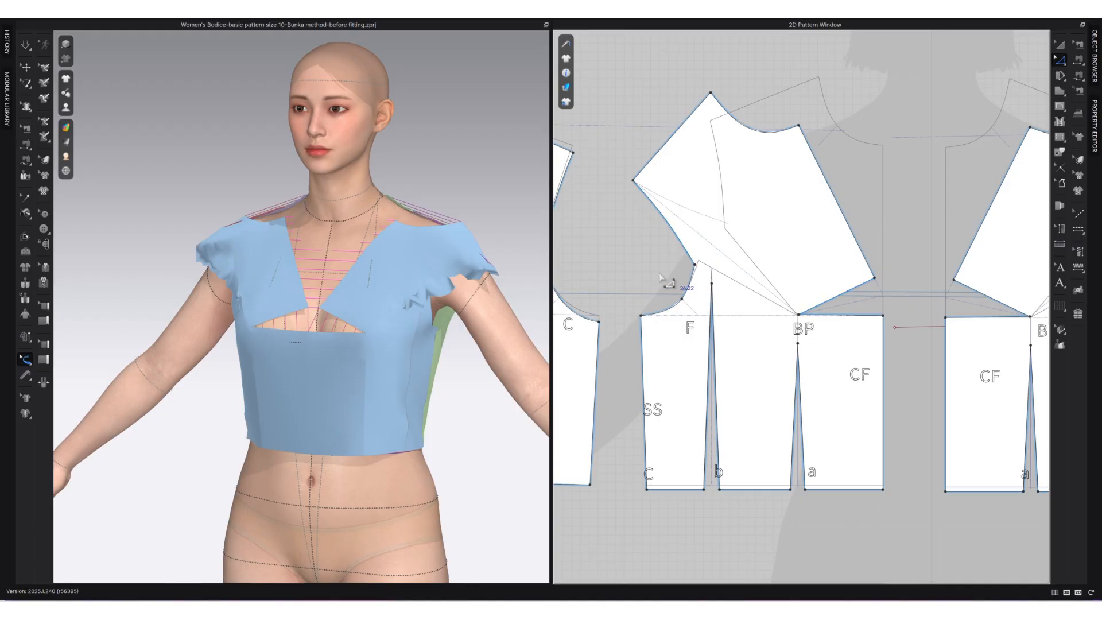
Step: Use Smooth Curve to round off the corner on the front armhole where the dart was closed
scroll(660, 278, up, 2)
scroll(659, 279, up, 2)
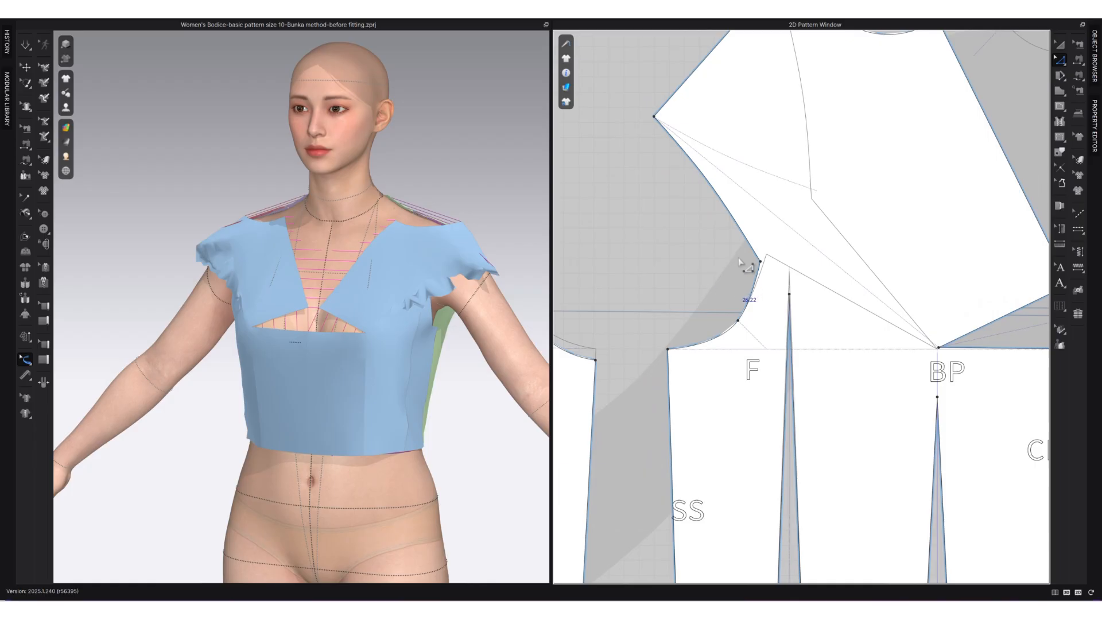
click(1064, 62)
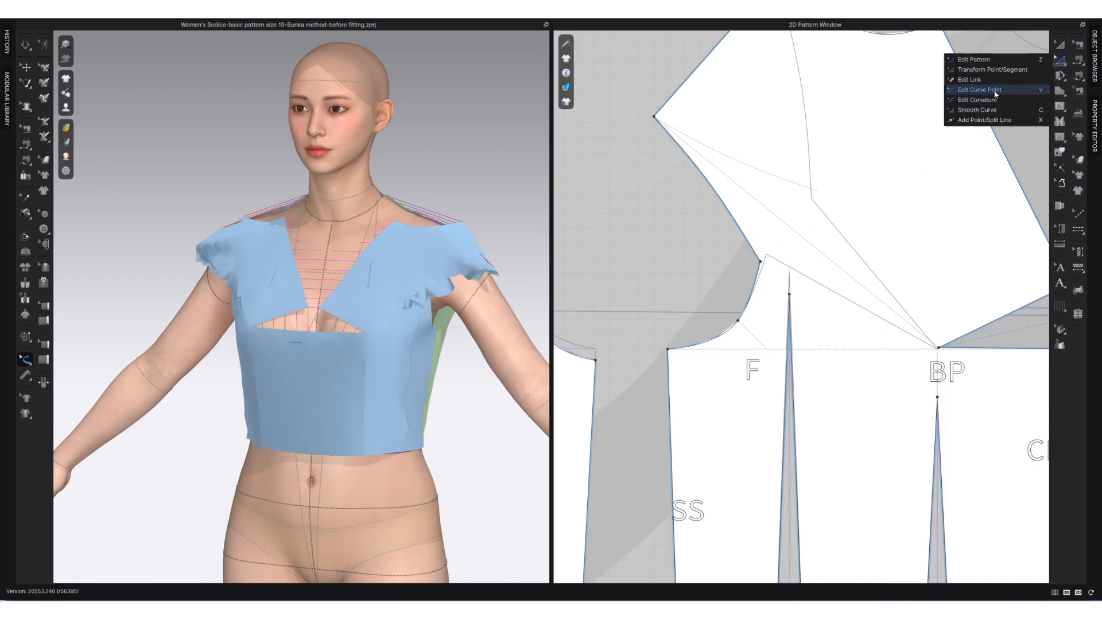
click(993, 110)
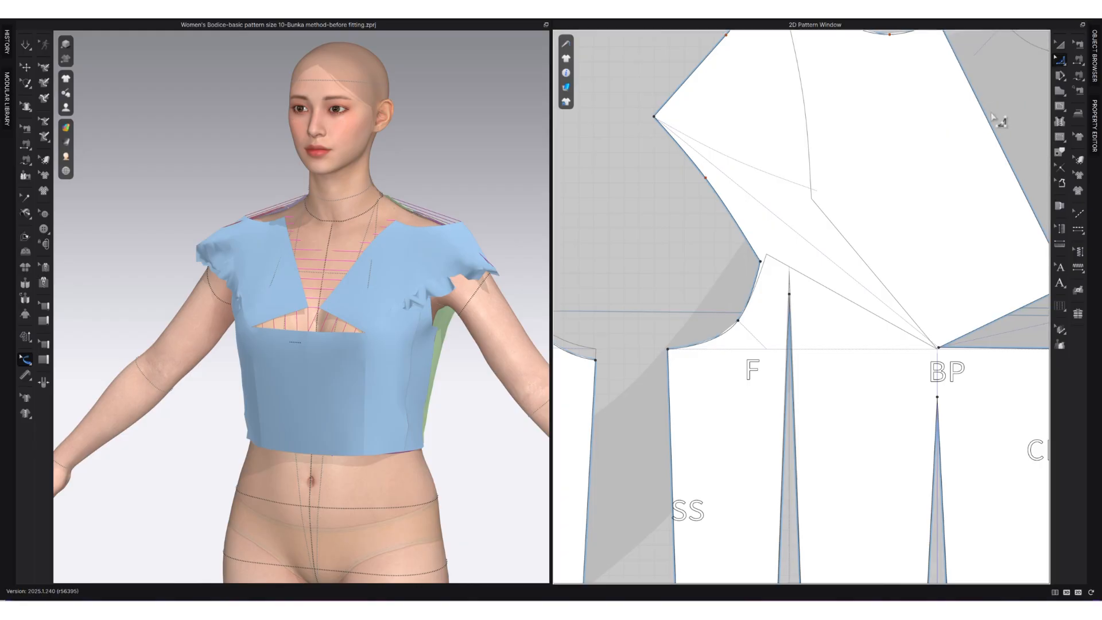
click(759, 262)
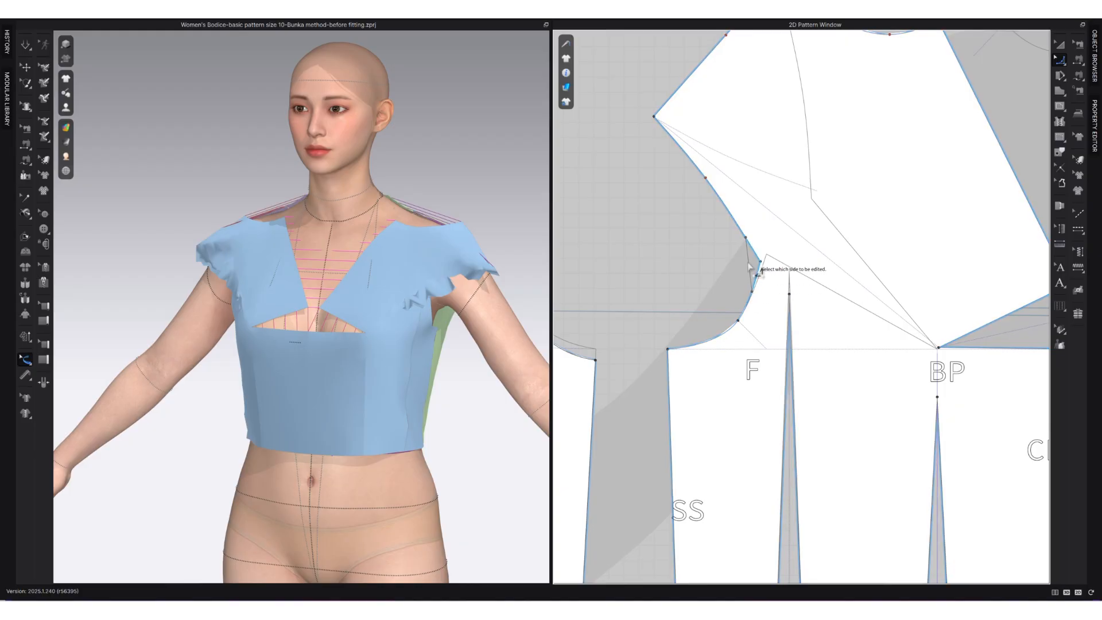
click(749, 267)
drag(749, 268, 766, 272)
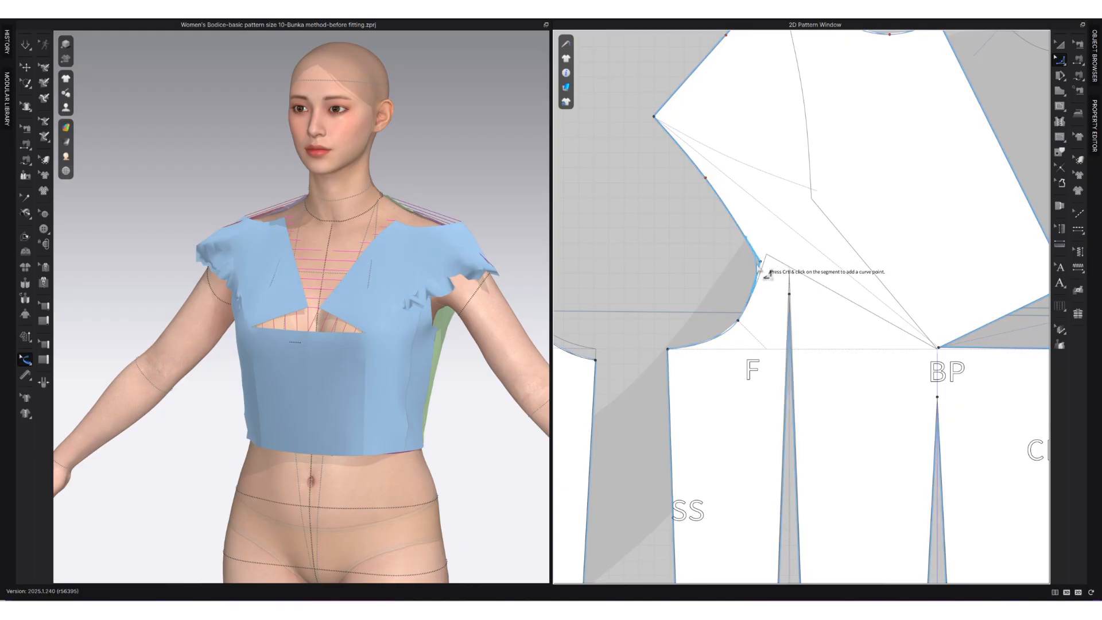
click(767, 272)
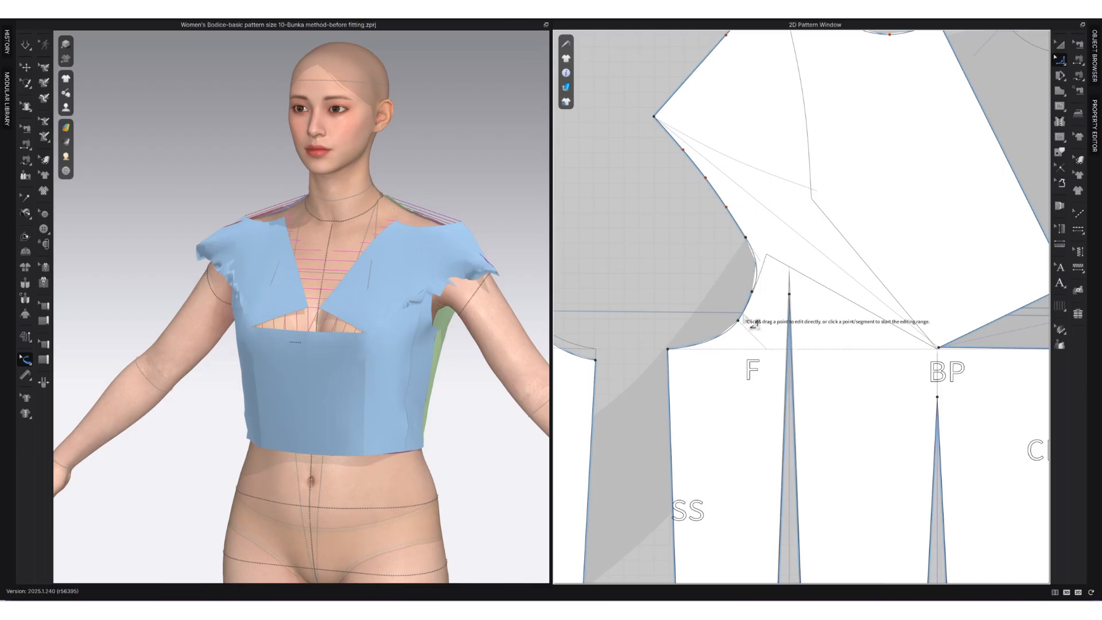
Step: Smooth the lower front armhole to the side seam and the upper armhole to the shoulder tip
click(752, 294)
click(671, 348)
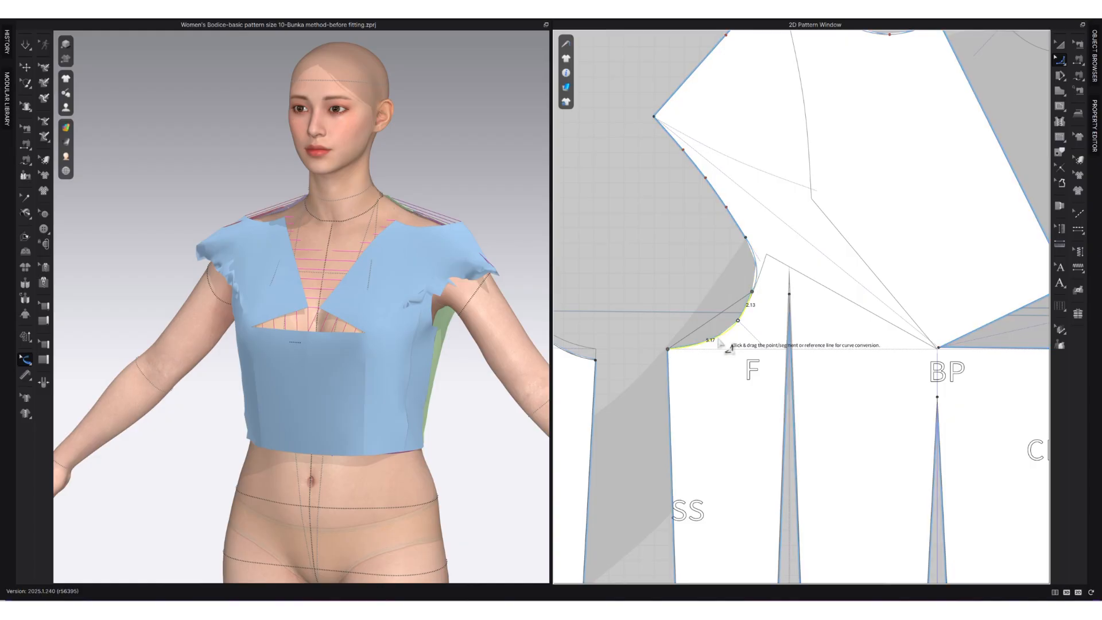
drag(709, 320, 722, 336)
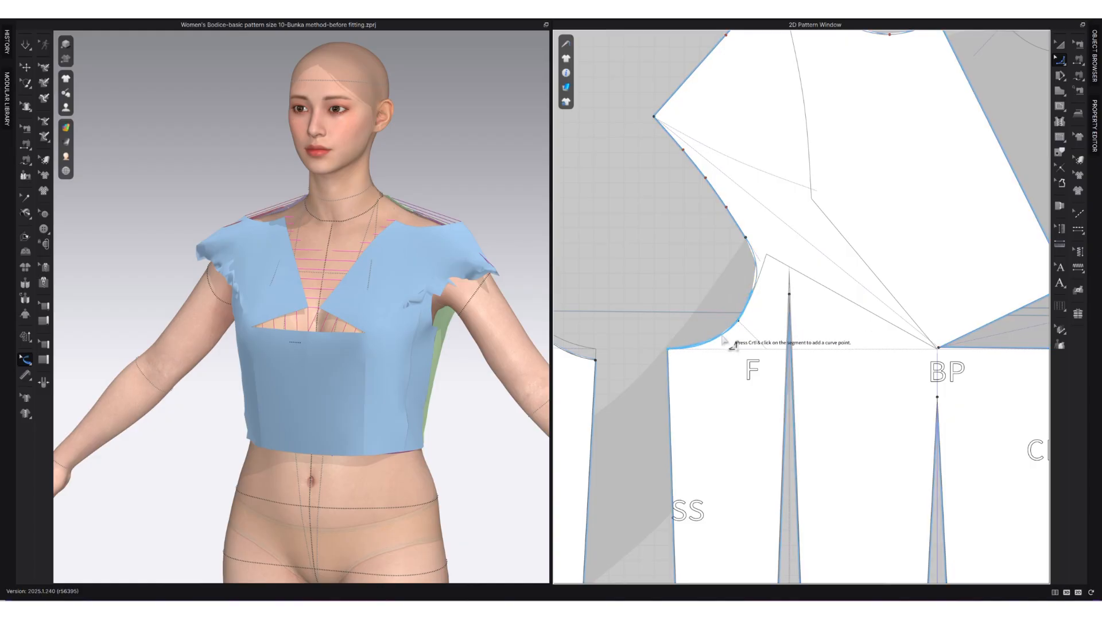
click(655, 115)
click(746, 237)
click(713, 190)
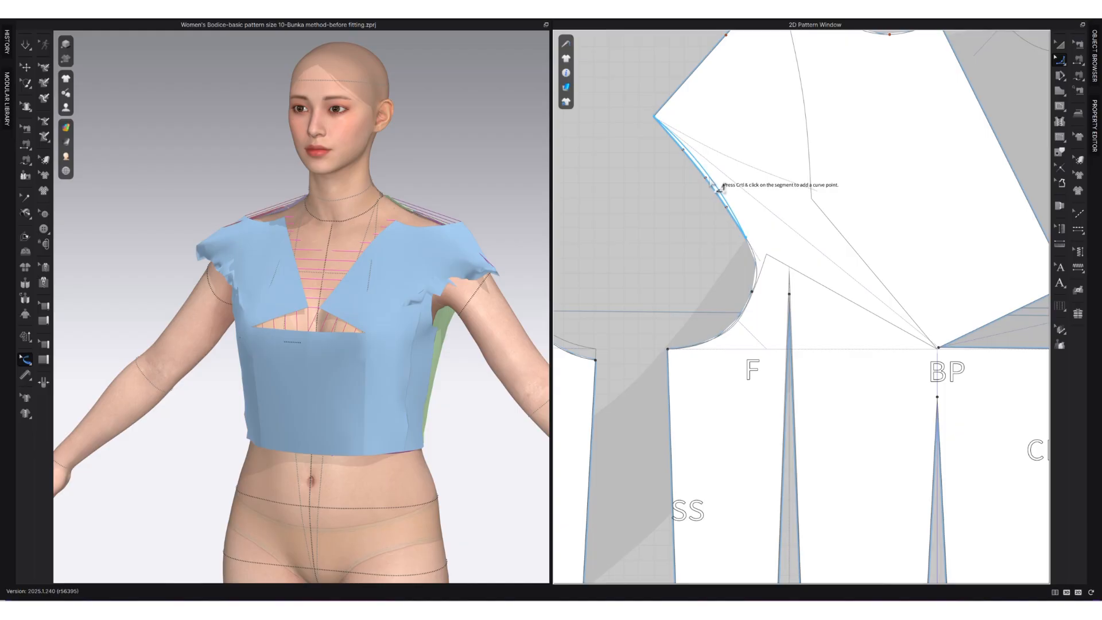
key(Escape)
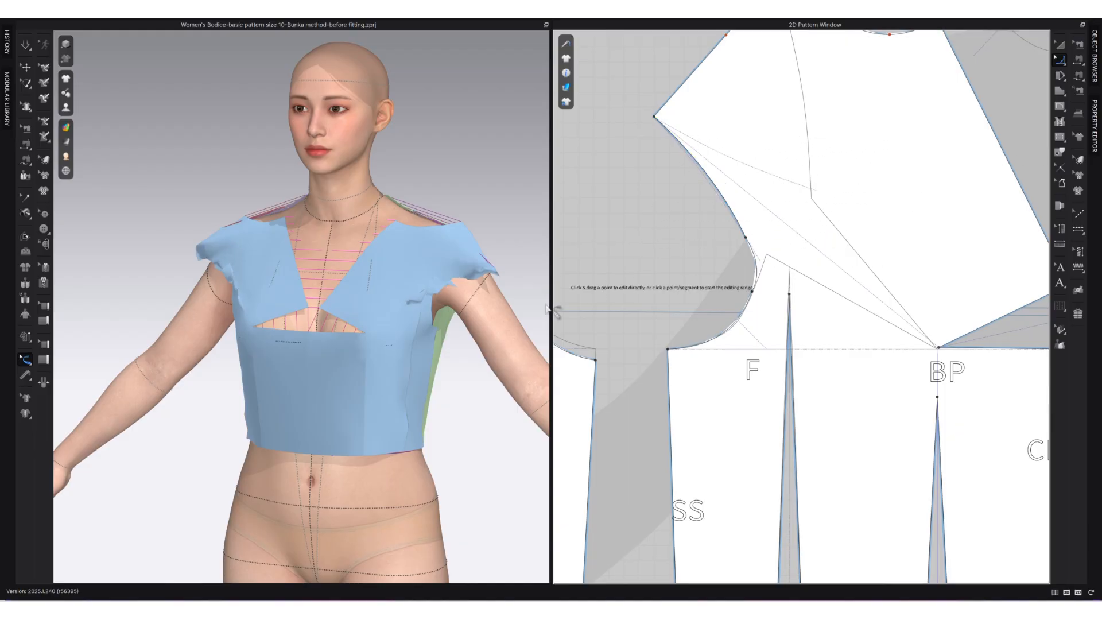
Step: Fine-tune the upper, middle and lower segments of the front armhole into one continuous curve
click(701, 163)
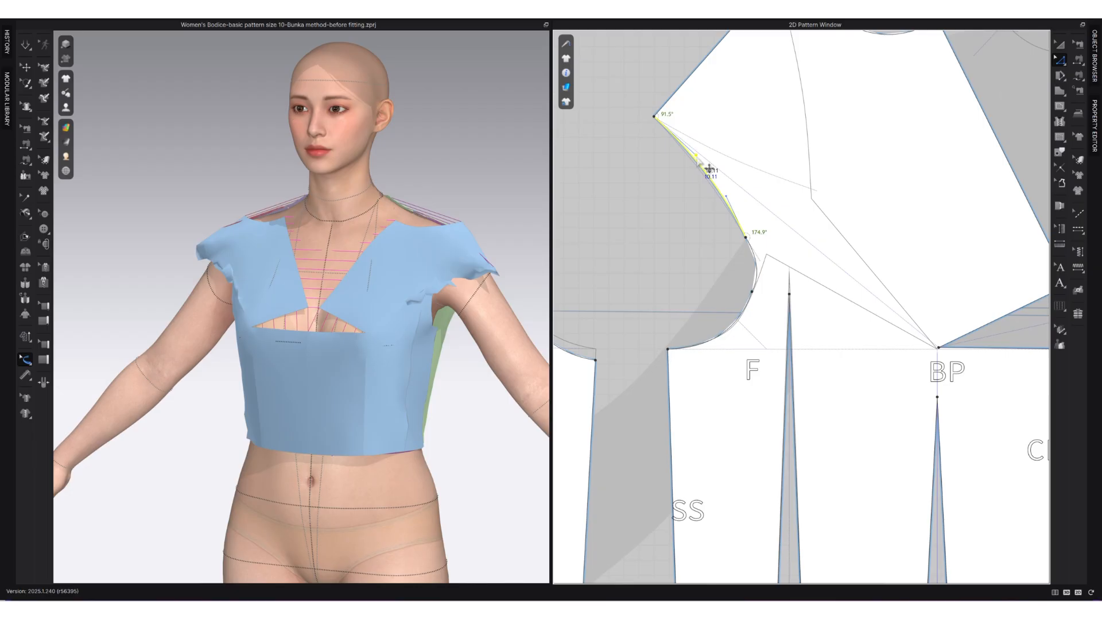
drag(696, 156, 703, 161)
drag(705, 167, 704, 167)
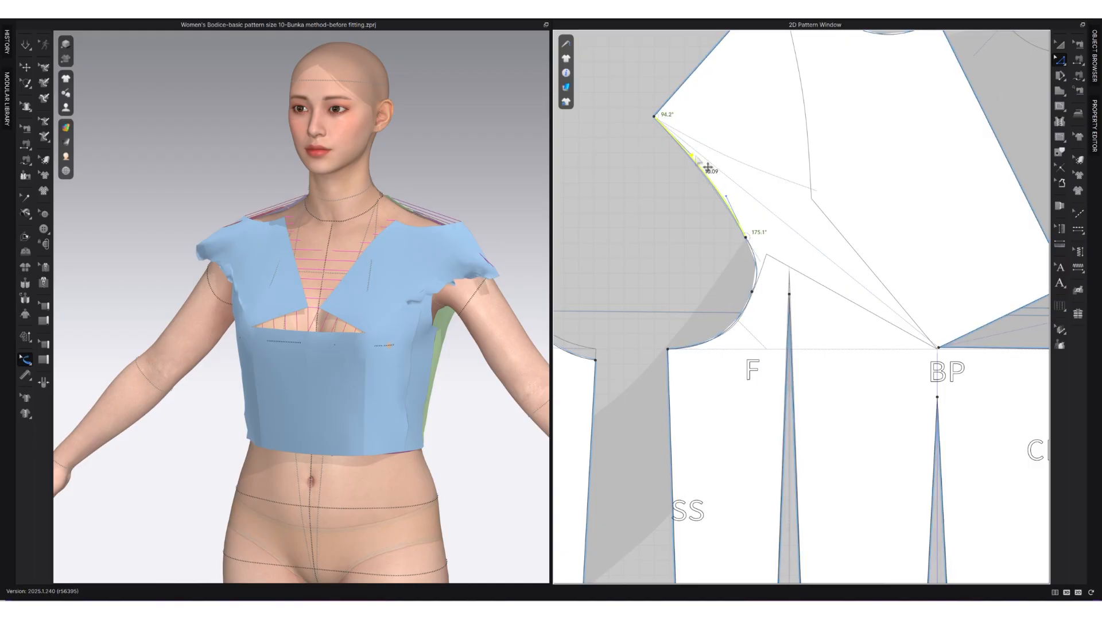
drag(705, 167, 705, 167)
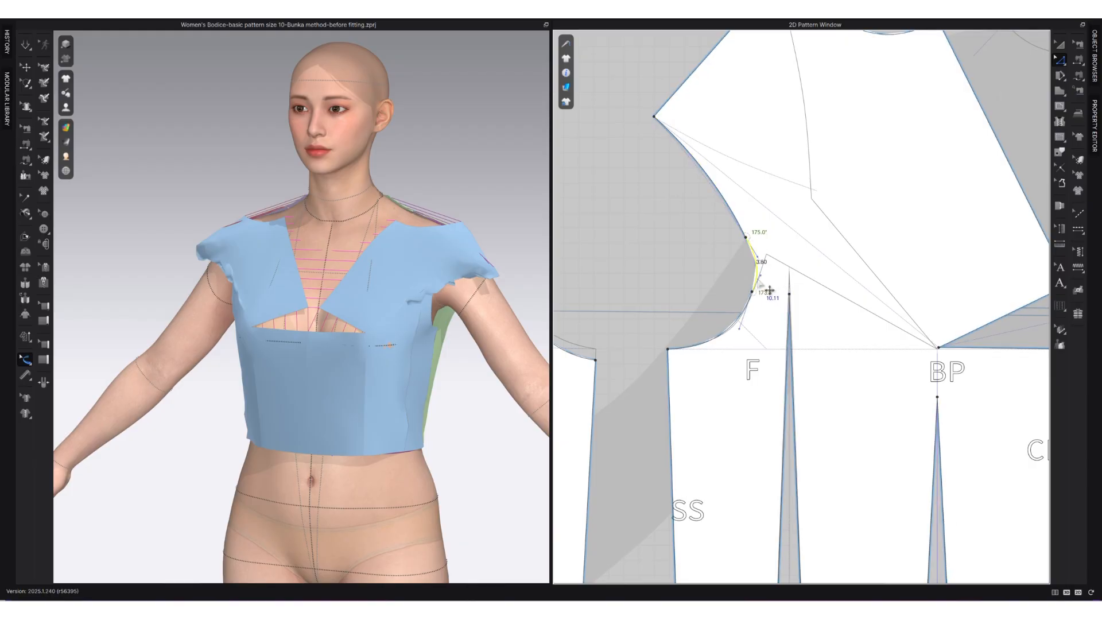
scroll(765, 276, up, 3)
mouse_move(764, 267)
mouse_down()
mouse_move(772, 252)
mouse_move(757, 253)
mouse_up()
scroll(788, 258, down, 2)
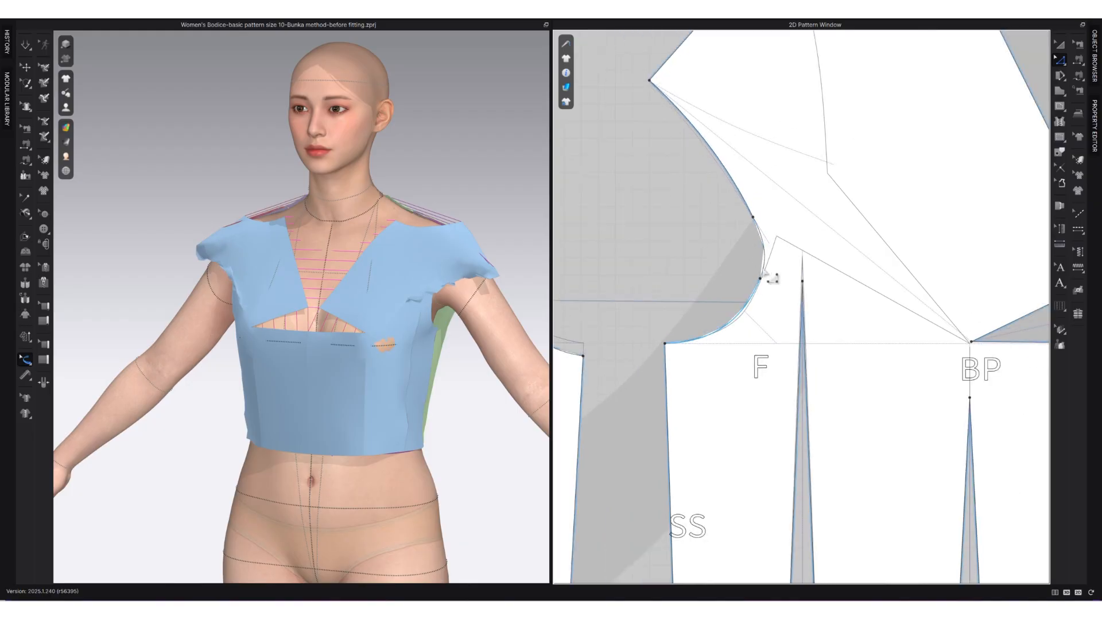
drag(724, 338, 734, 342)
drag(683, 302, 708, 266)
scroll(708, 266, down, 2)
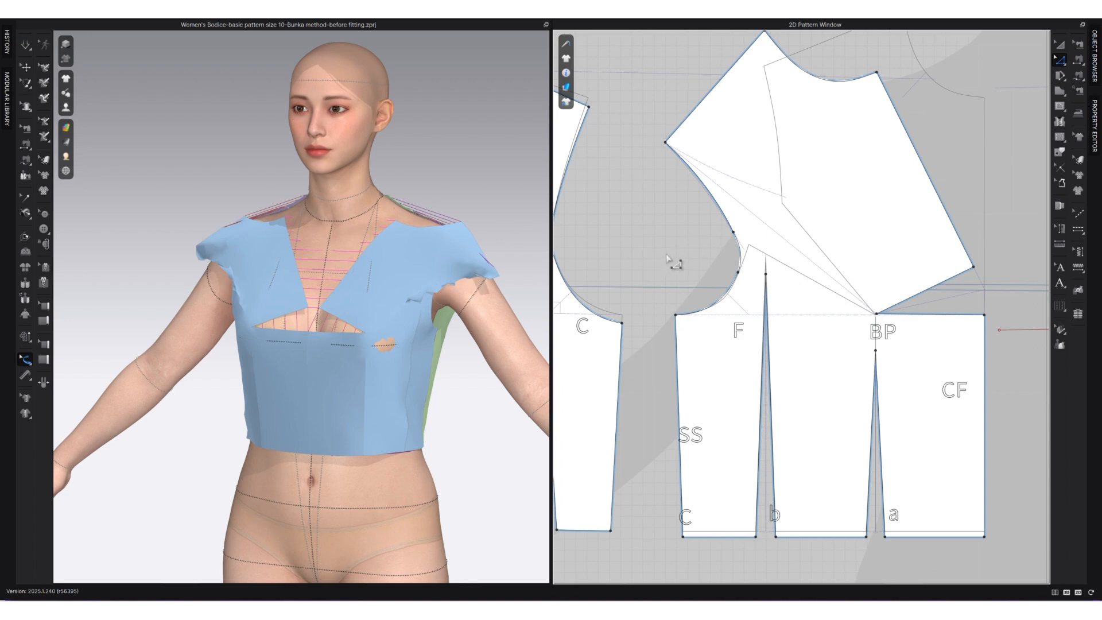
Step: Rotate the centre-front dart around BP back to the armhole, with the dart tip at BP
scroll(745, 247, up, 3)
scroll(726, 289, down, 2)
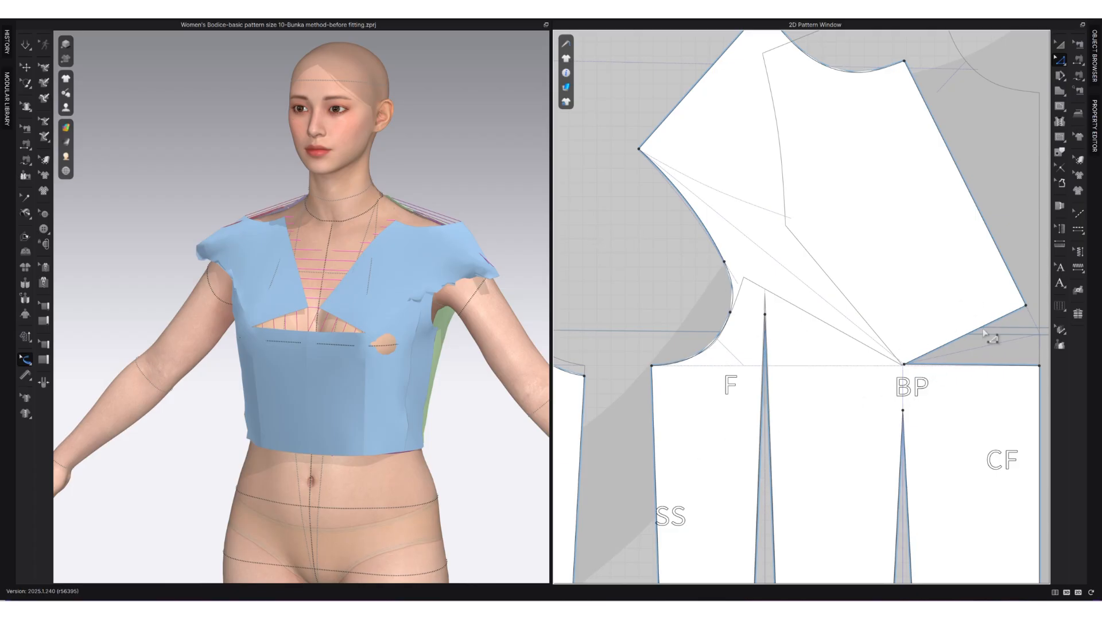
right_click(947, 350)
click(988, 438)
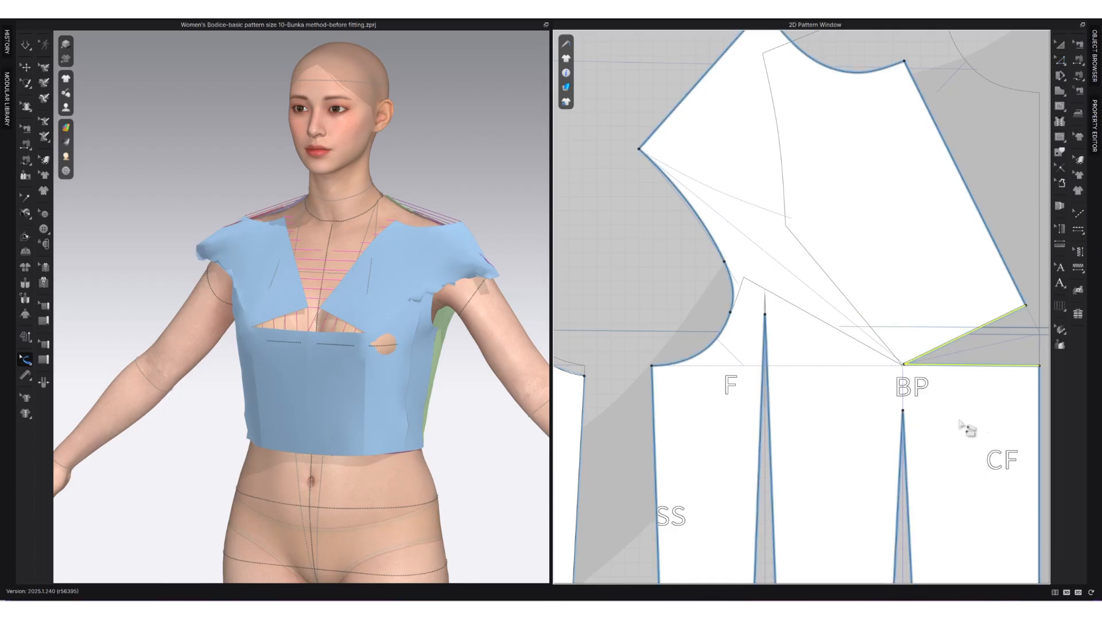
click(739, 293)
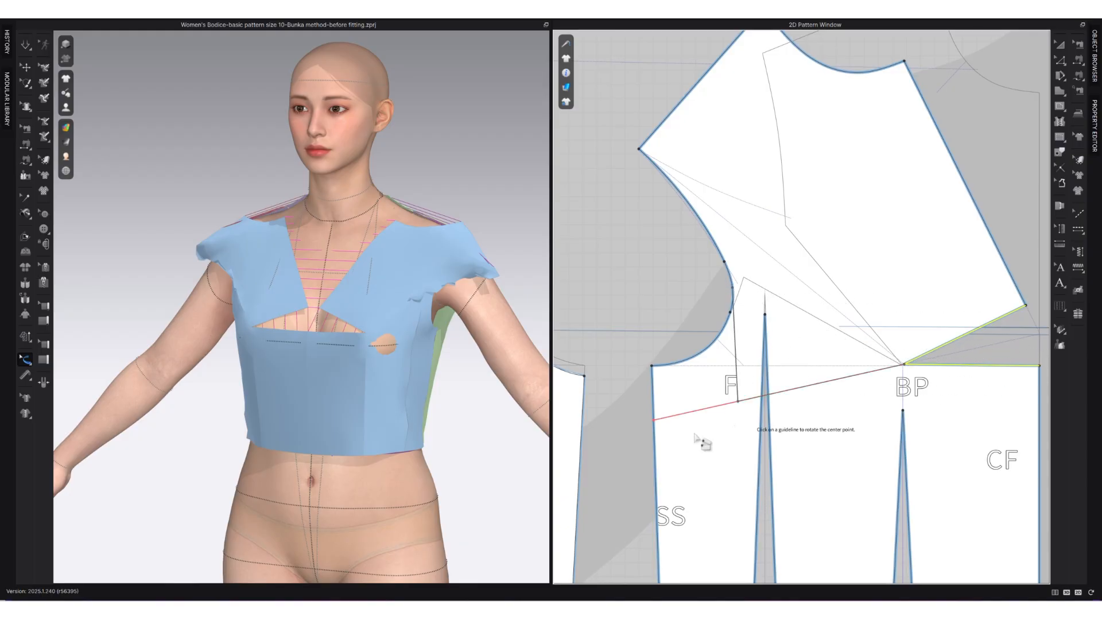
click(973, 370)
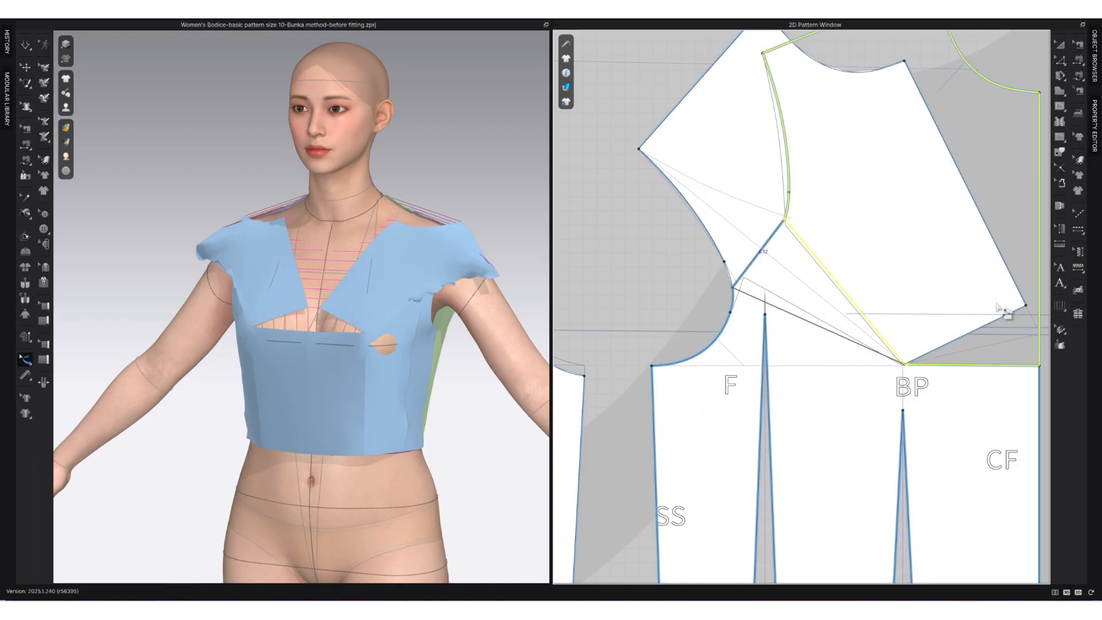
click(919, 379)
scroll(668, 315, down, 4)
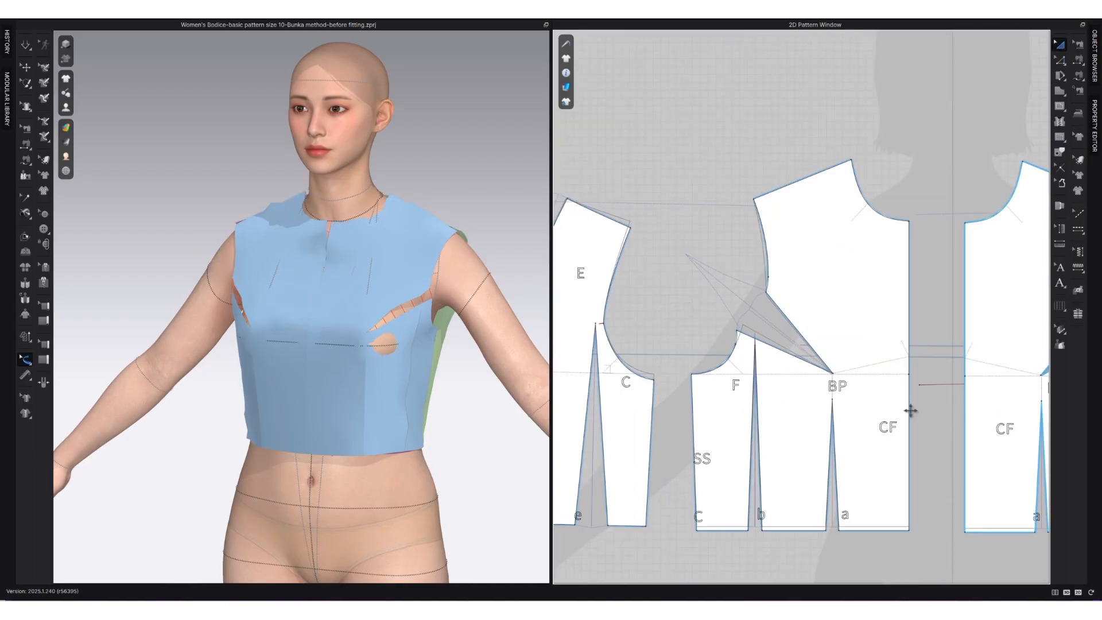
middle_drag(683, 420, 758, 396)
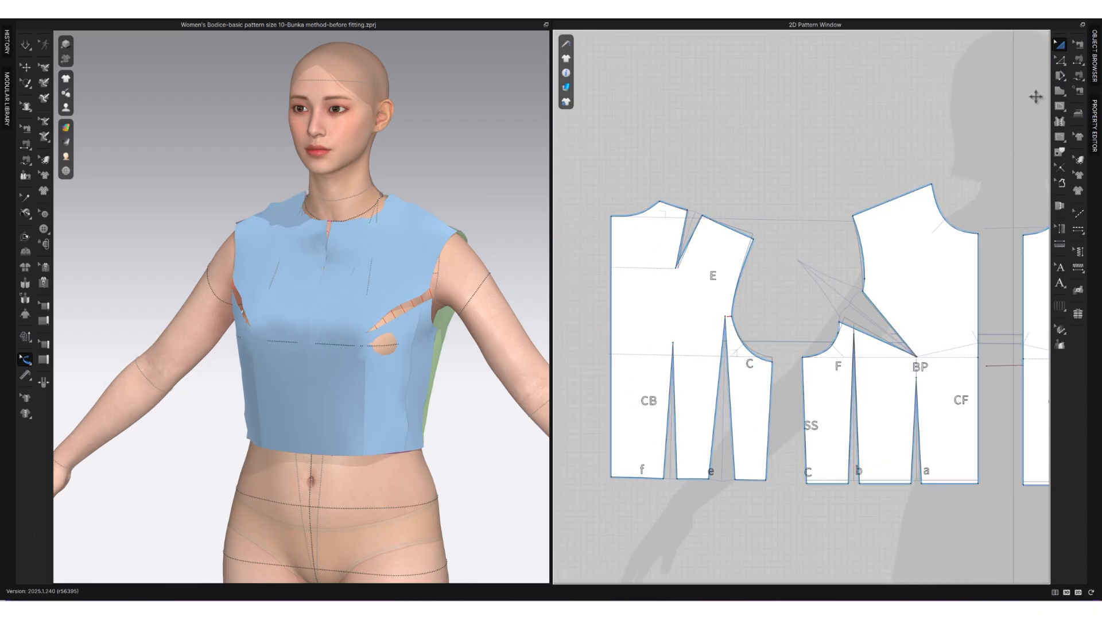
Step: Compare the sewn and pattern-line lengths of the front and back side seams to check whether they match
click(1079, 46)
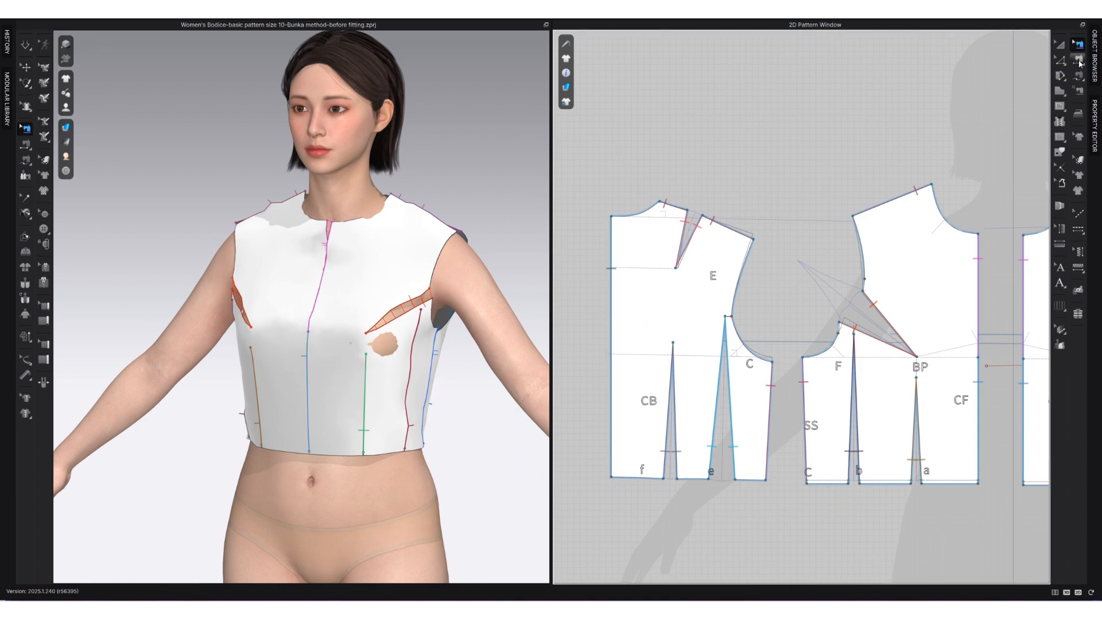
scroll(804, 505, up, 3)
right_drag(394, 418, 377, 455)
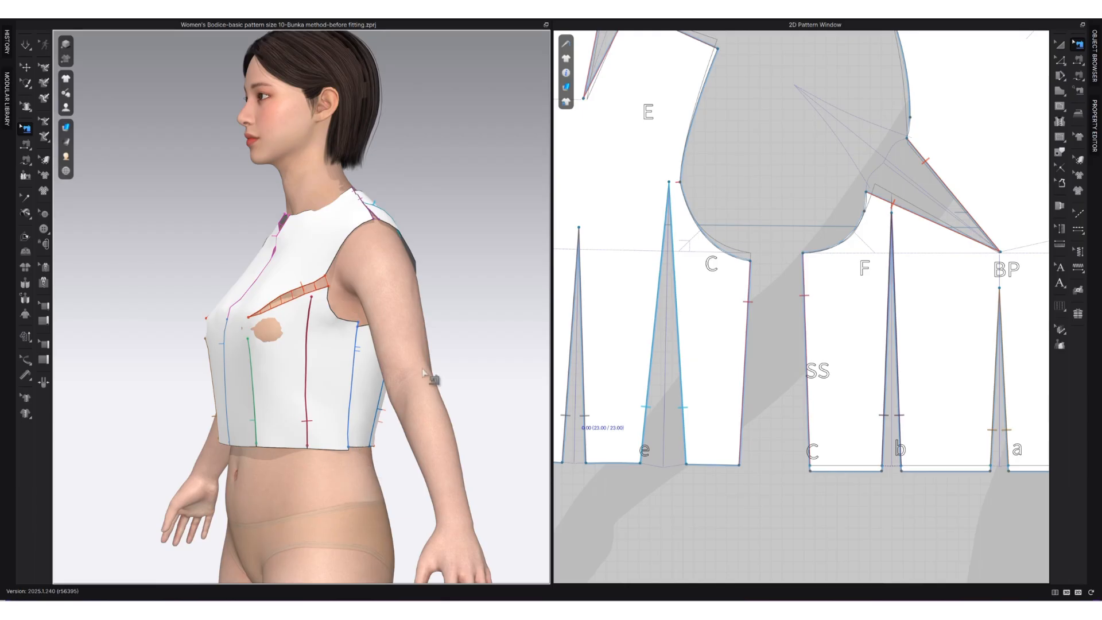
click(809, 409)
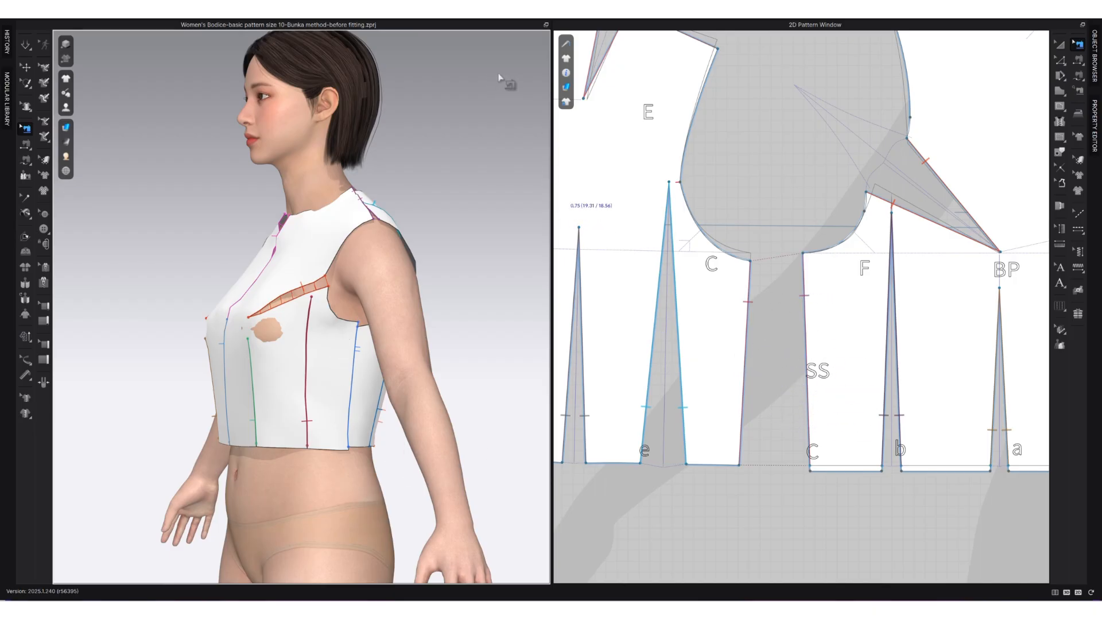
scroll(820, 391, down, 2)
middle_drag(924, 329, 859, 336)
scroll(860, 336, up, 3)
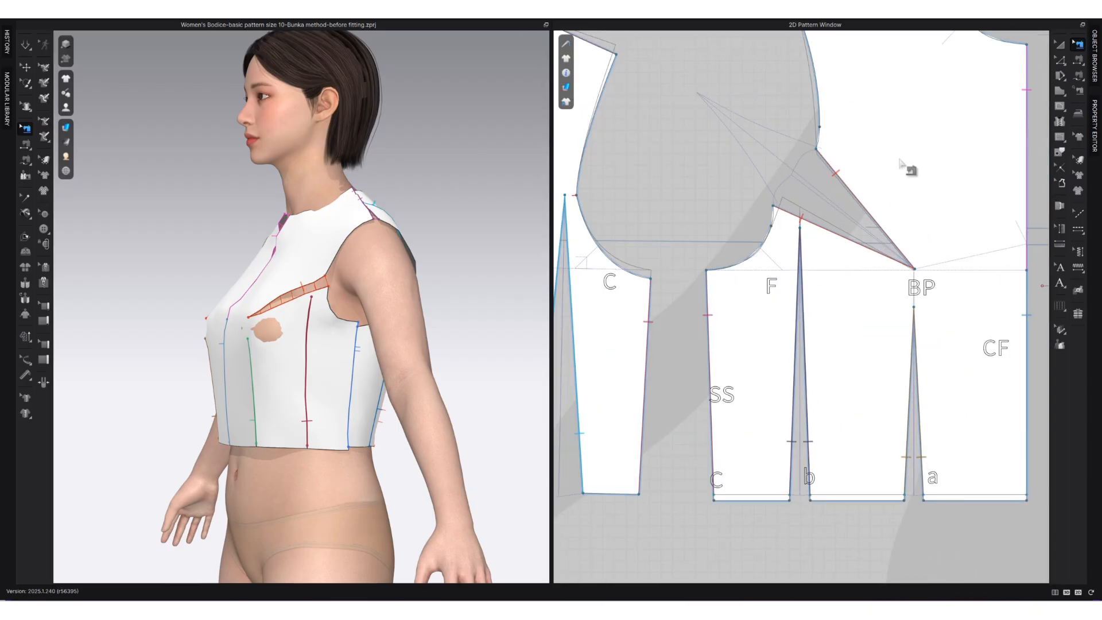
click(1060, 59)
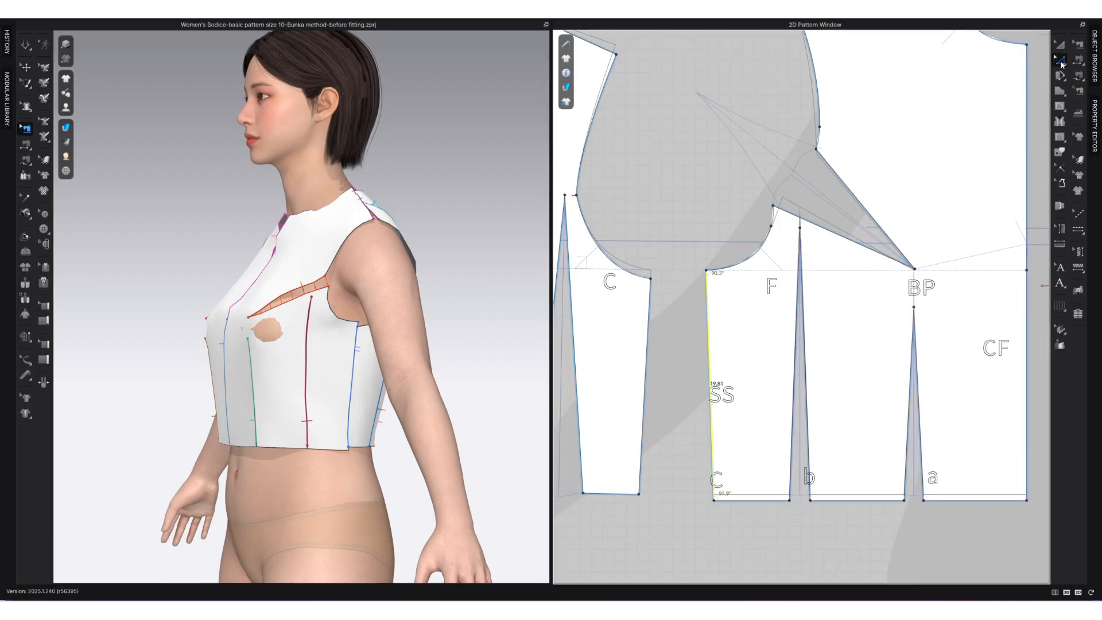
click(656, 381)
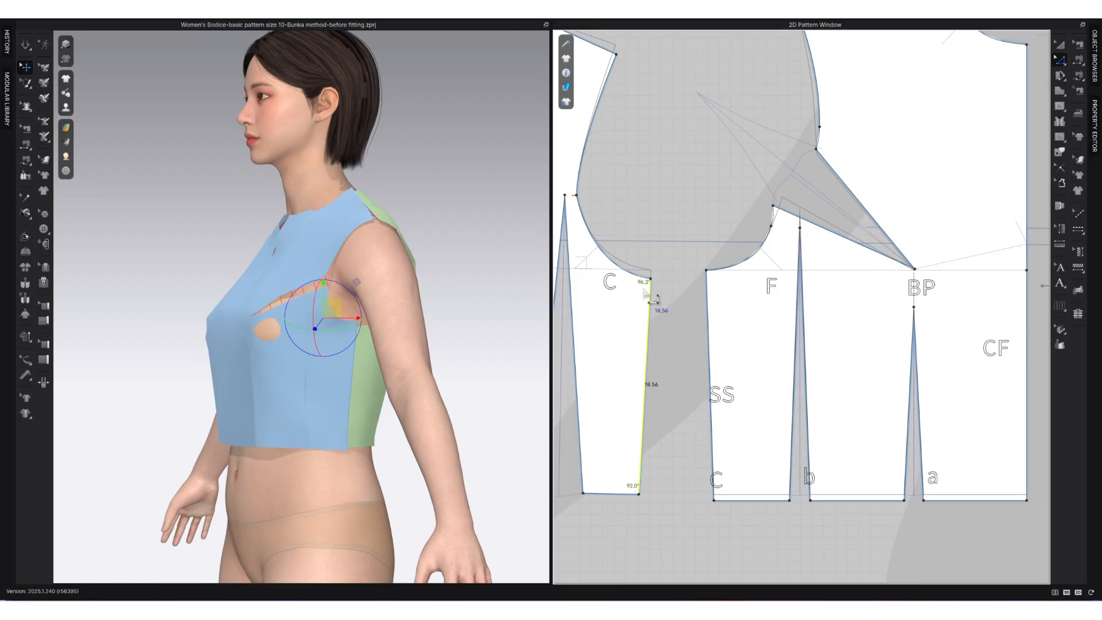
click(711, 367)
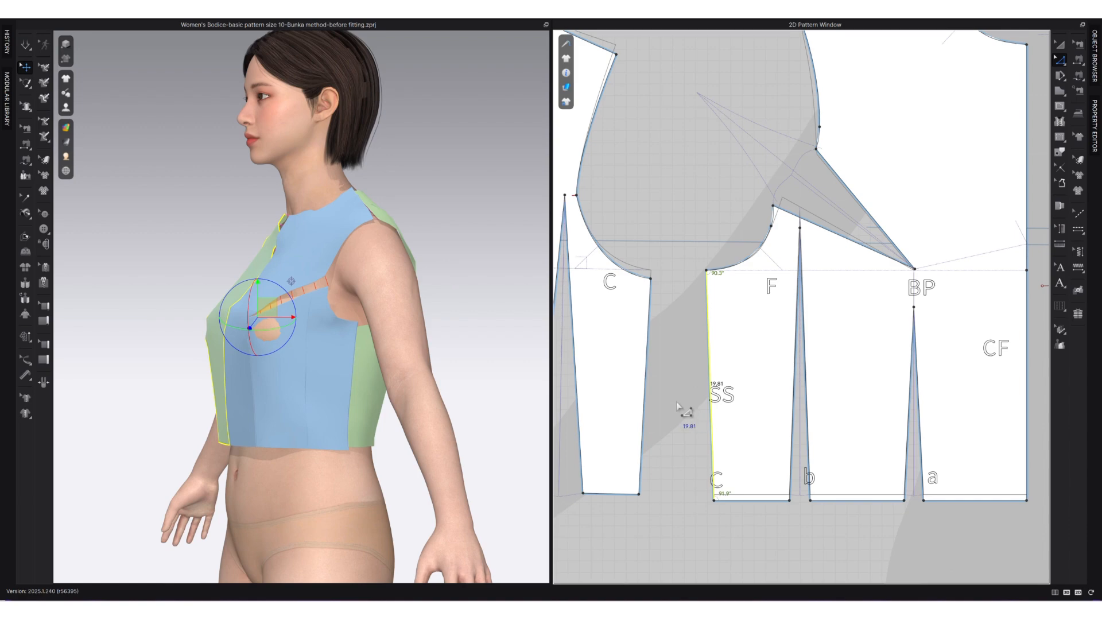
click(653, 400)
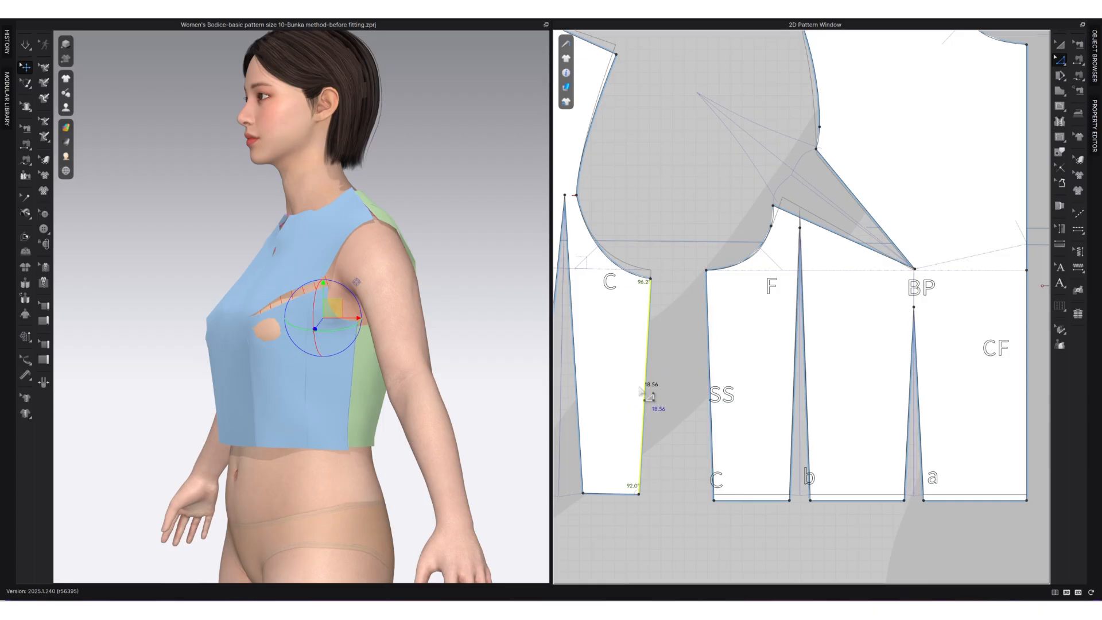
Step: Lower the front underarm point along the side seam so that the seam's length is 18.56 cm
click(718, 282)
drag(717, 282, 709, 281)
right_click(709, 281)
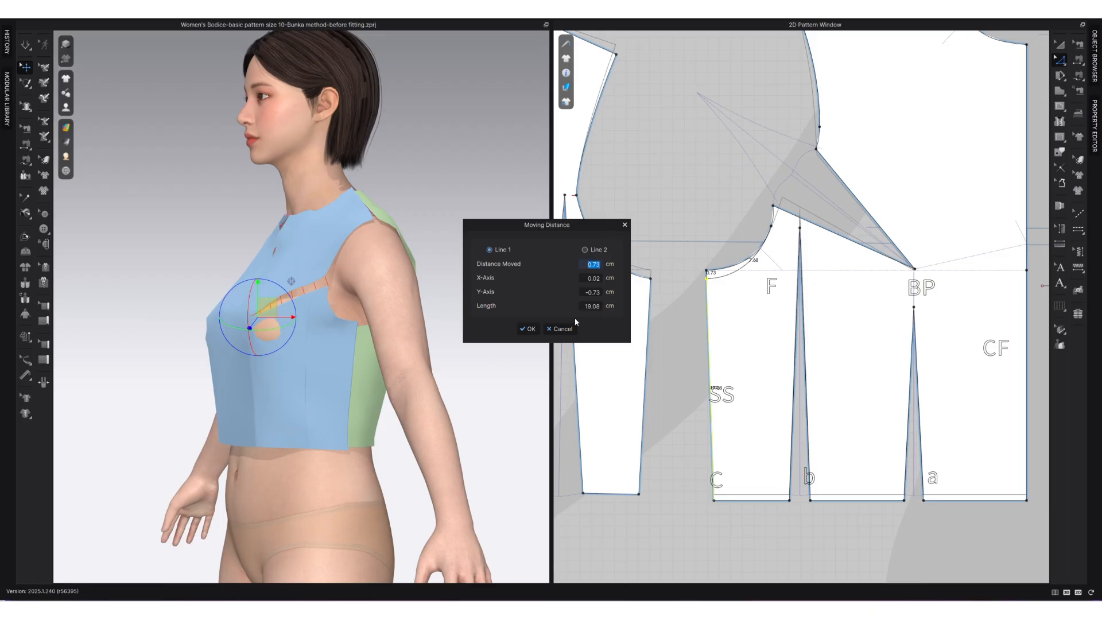
click(586, 306)
text(18.56)
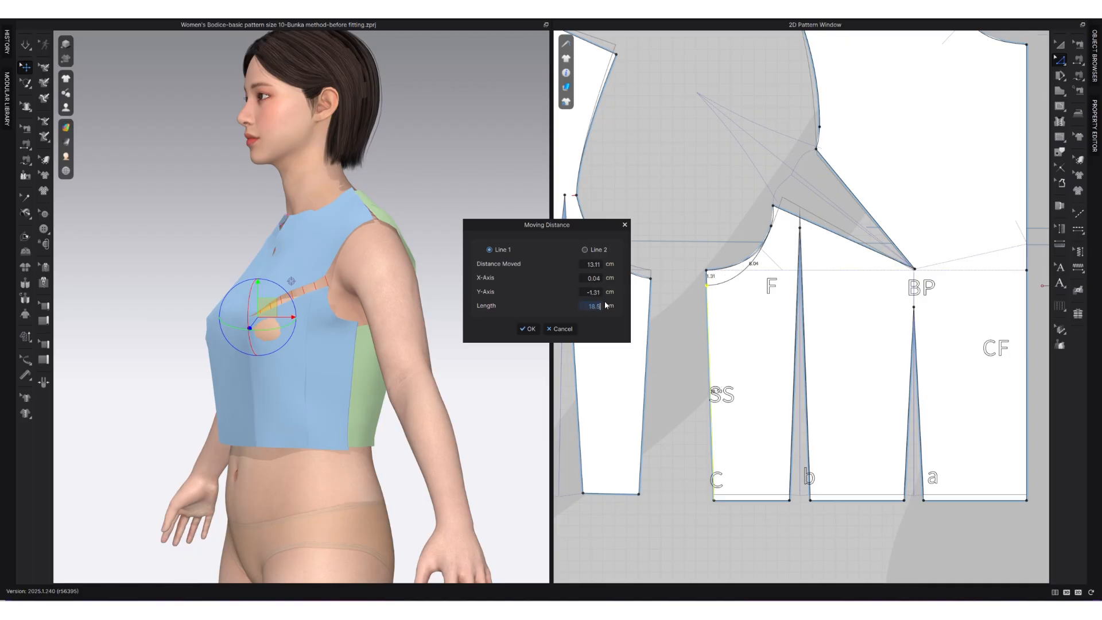
click(526, 328)
click(709, 344)
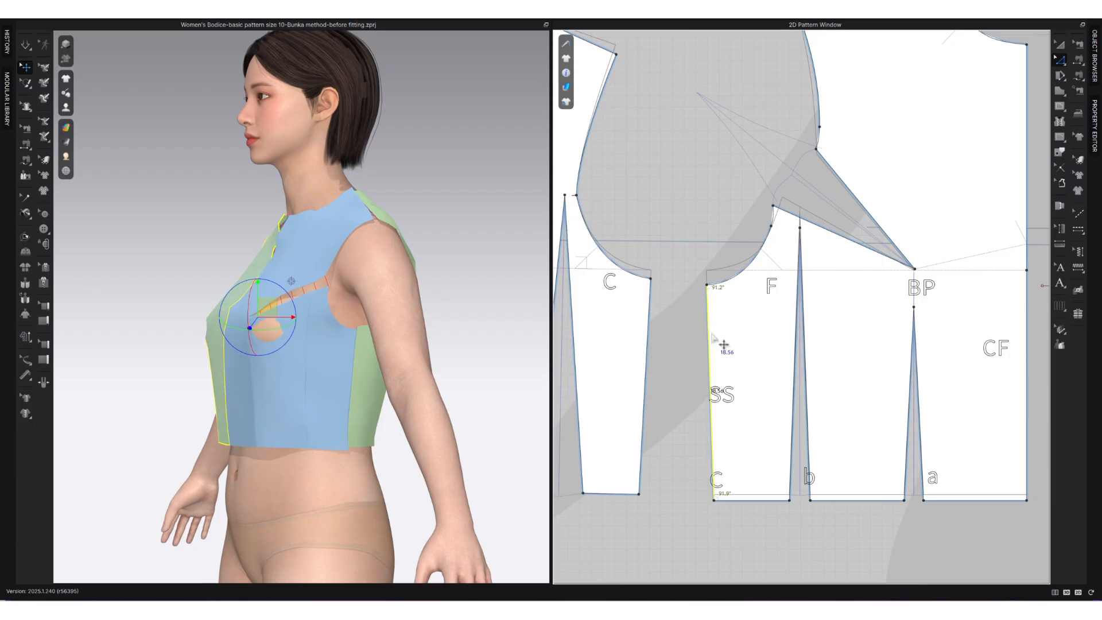
click(648, 353)
click(692, 342)
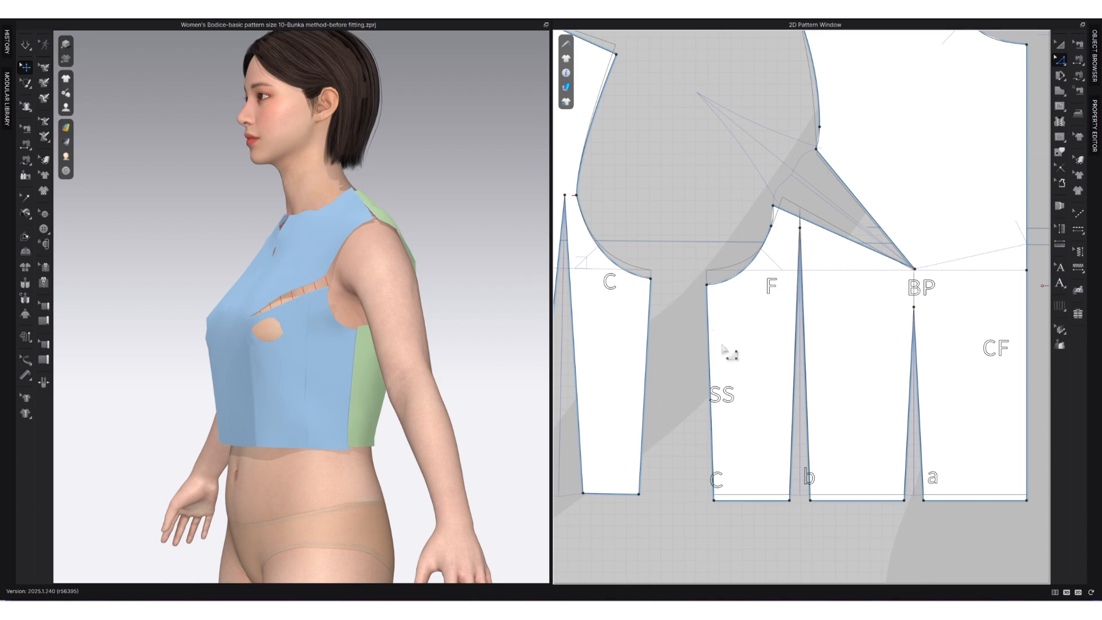
Step: Match up the front side seam with the back side seam, using the To Start option
click(710, 341)
shift+click(649, 318)
right_click(650, 315)
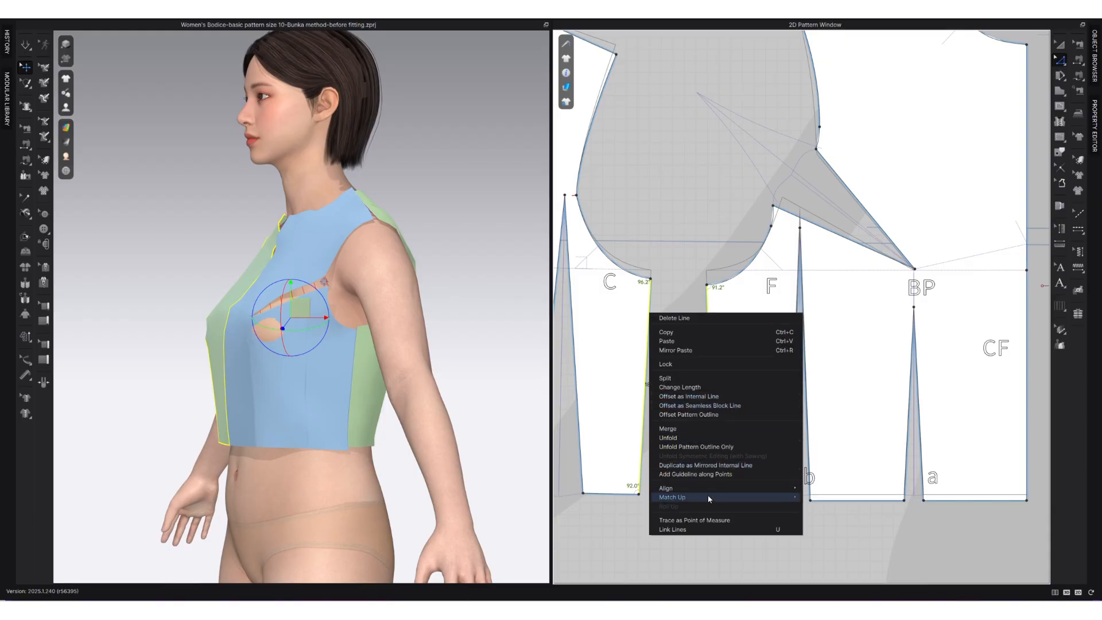
mouse_move(771, 498)
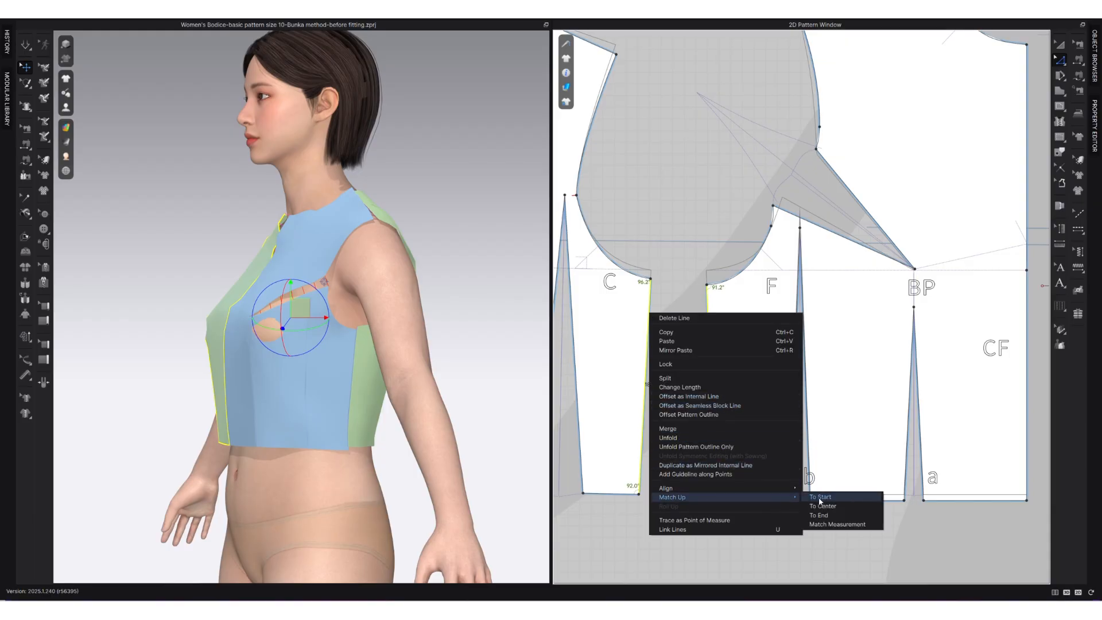
click(832, 500)
click(661, 531)
Step: Adjust the underarm curve handles of the back and front armholes so the curve flows smoothly across the side seam
click(629, 276)
scroll(637, 287, up, 5)
scroll(691, 288, down, 3)
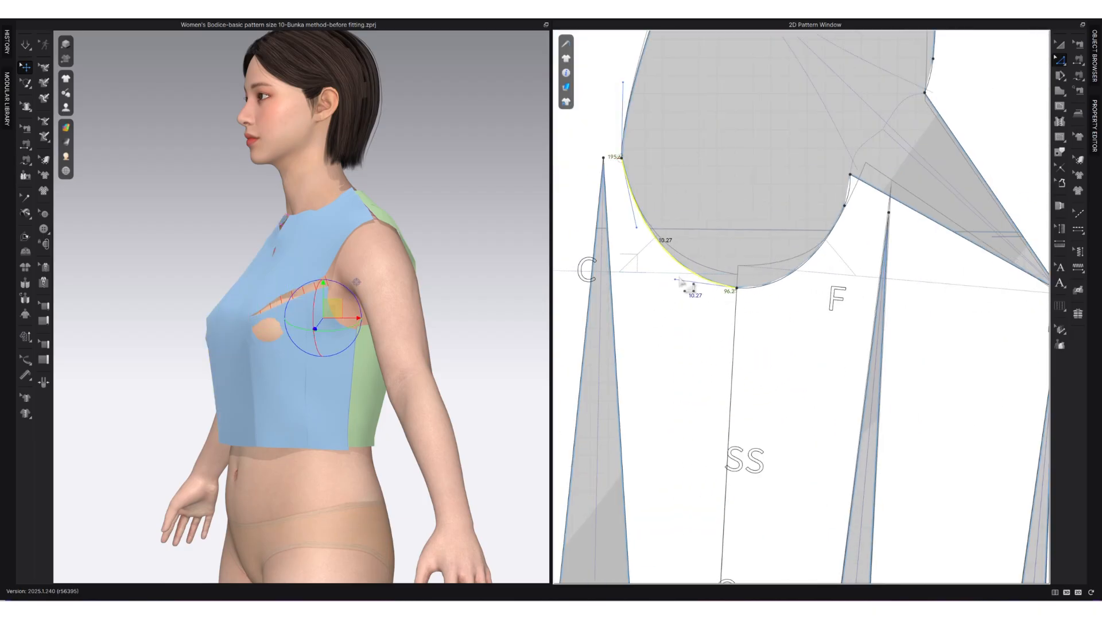
drag(688, 291, 685, 294)
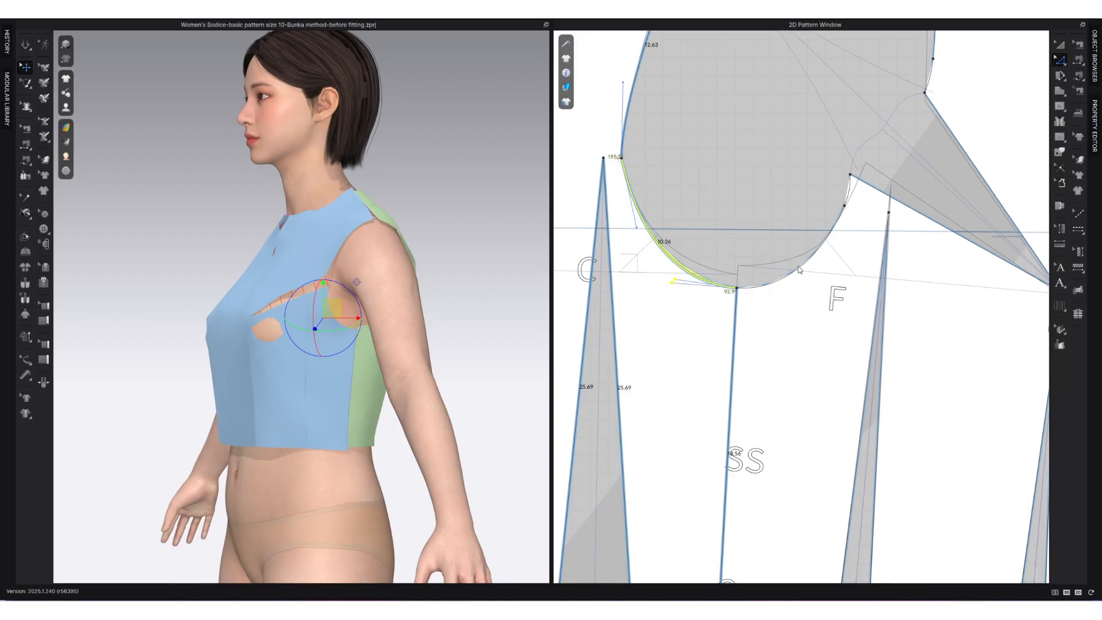
click(804, 296)
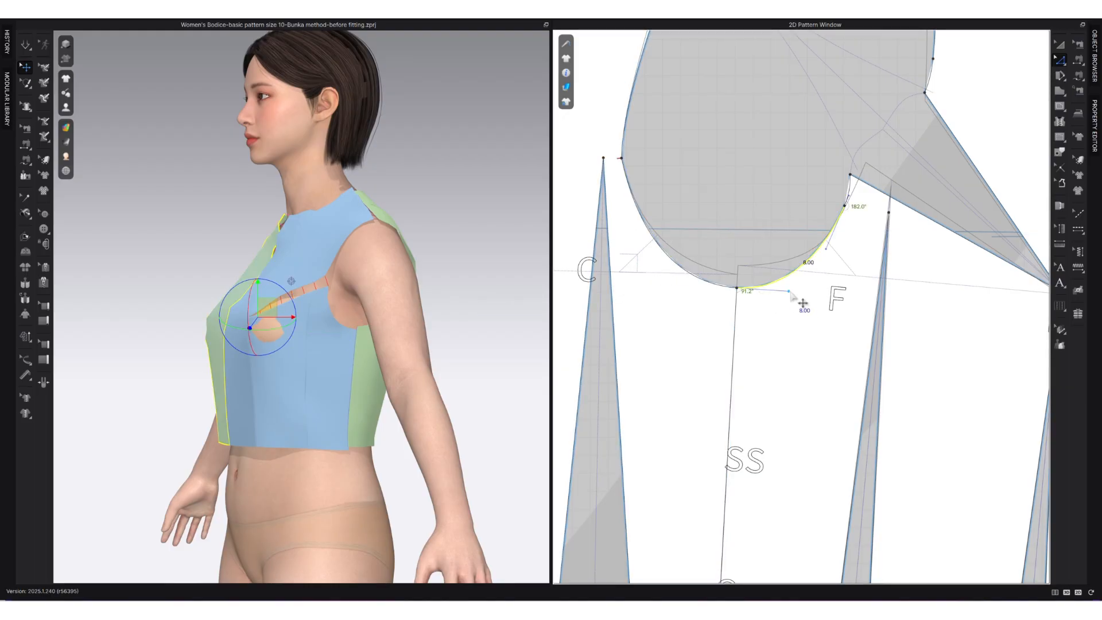
drag(790, 292, 793, 293)
click(739, 231)
scroll(802, 291, down, 5)
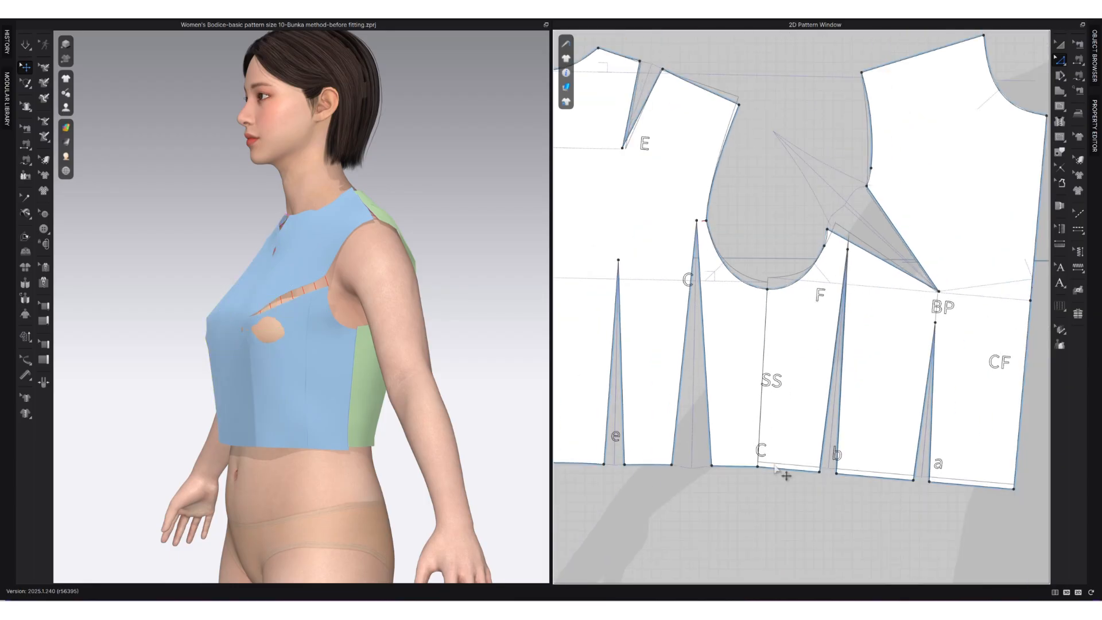
scroll(776, 488, up, 2)
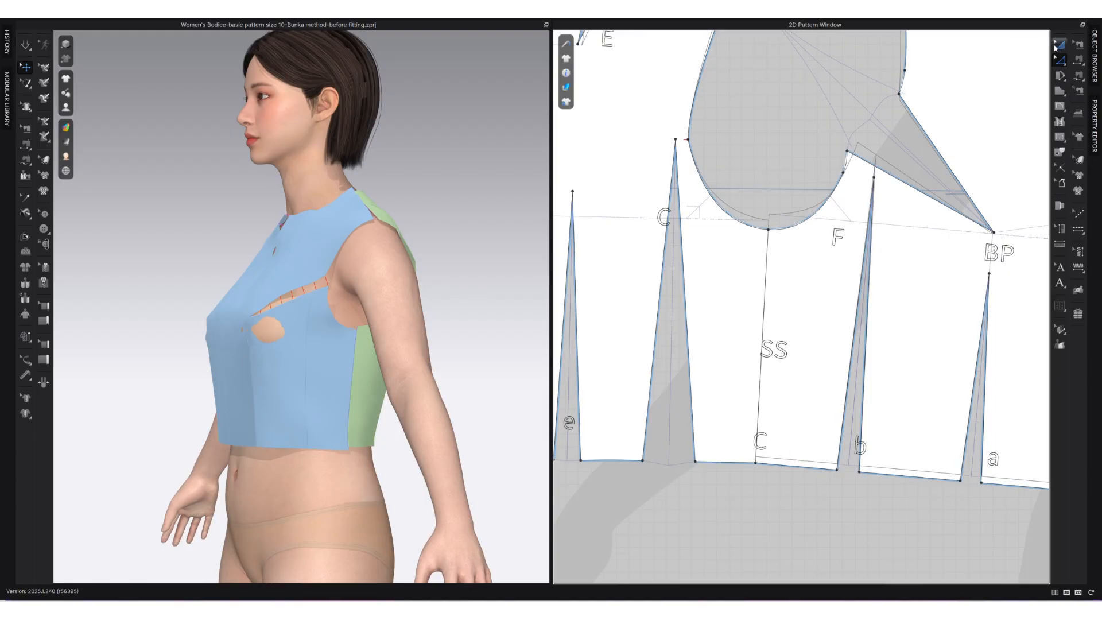
Step: Rotate the front piece back upright by resetting it along its grain direction
click(806, 349)
right_click(807, 349)
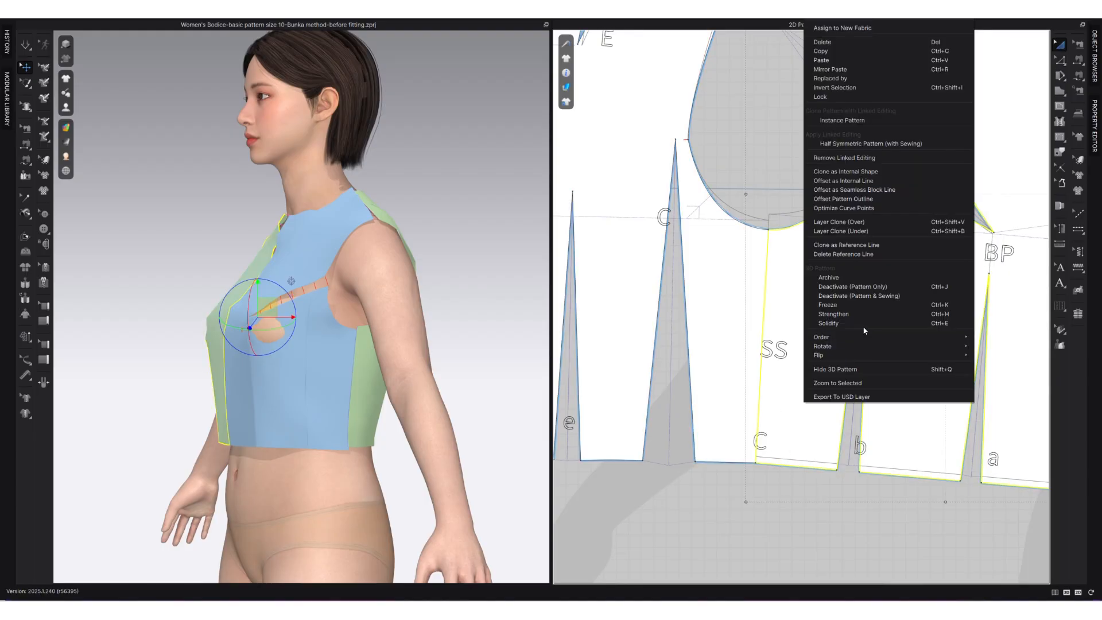
mouse_move(835, 345)
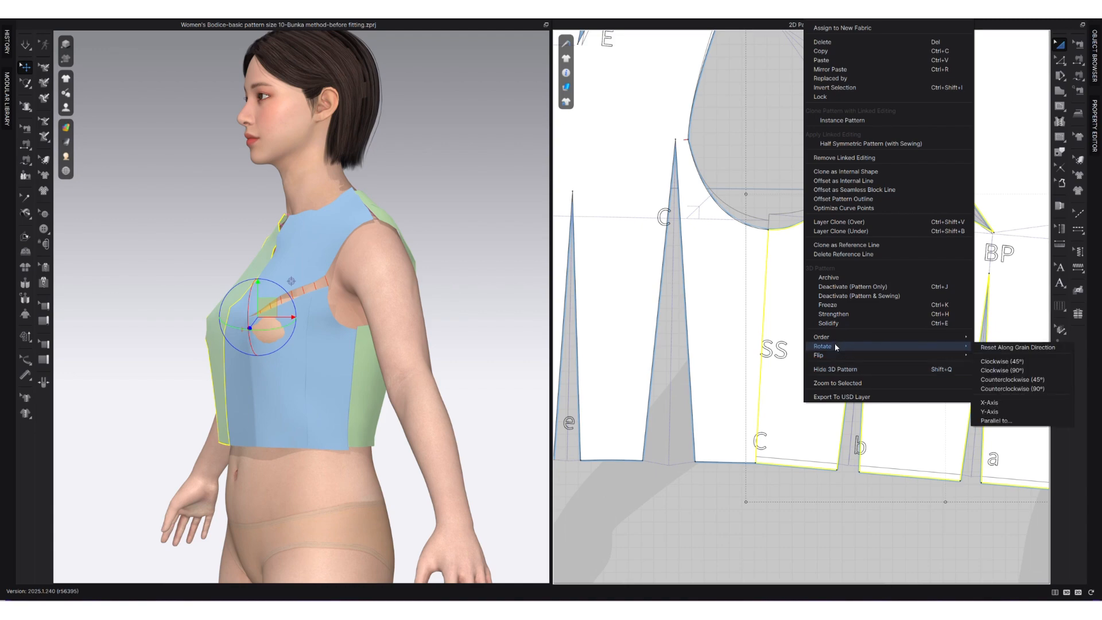
click(1030, 347)
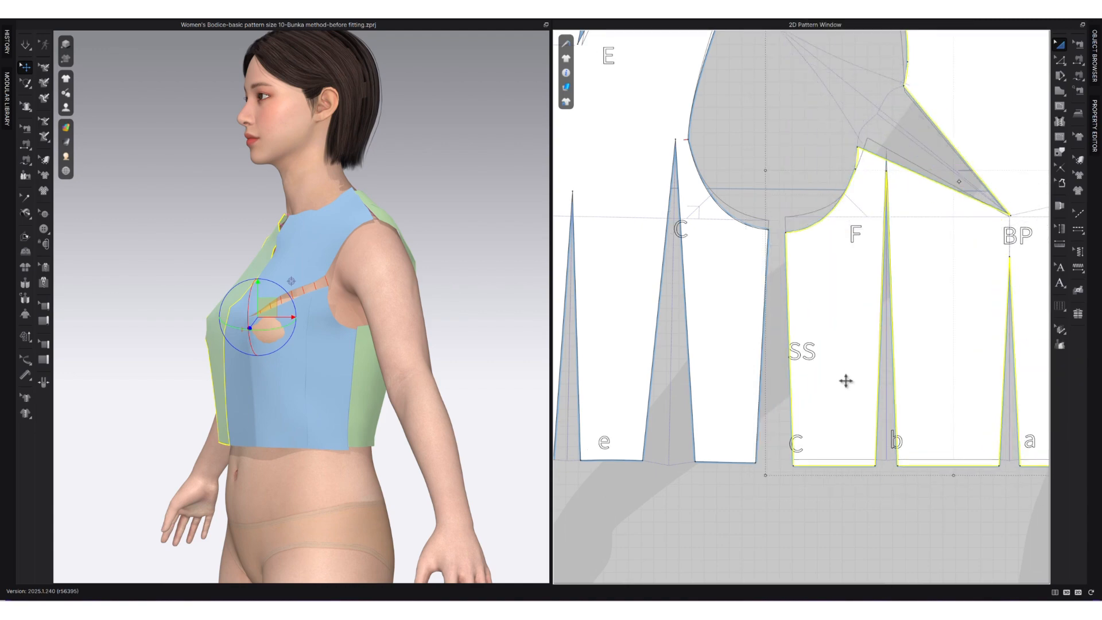
click(756, 175)
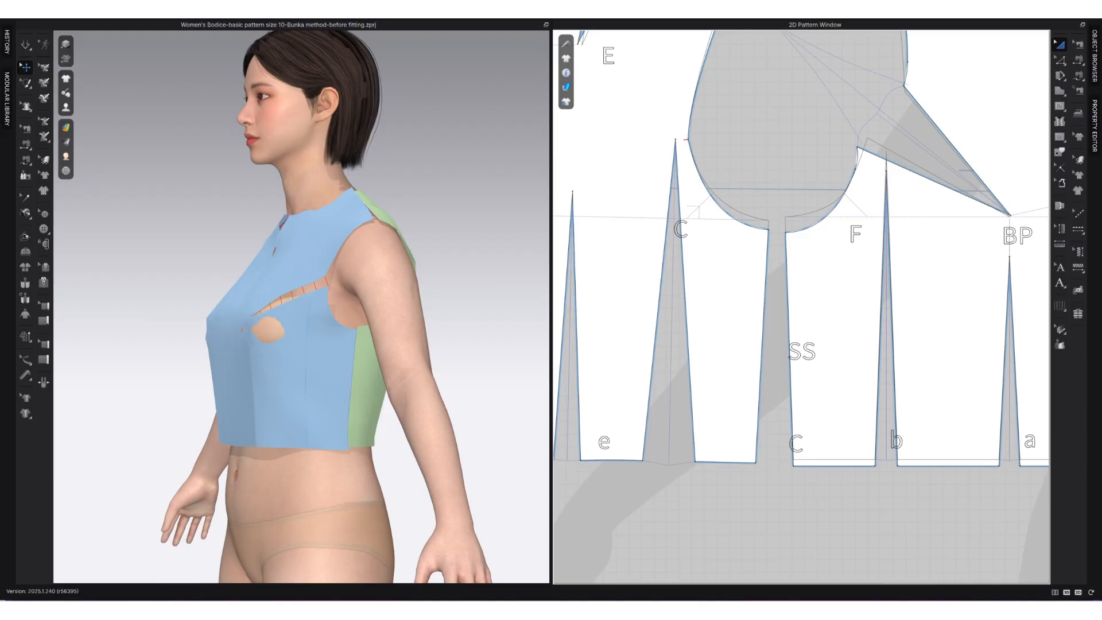
Step: Extend the sewing on the front side seam down to the lowered waist corner
click(1080, 44)
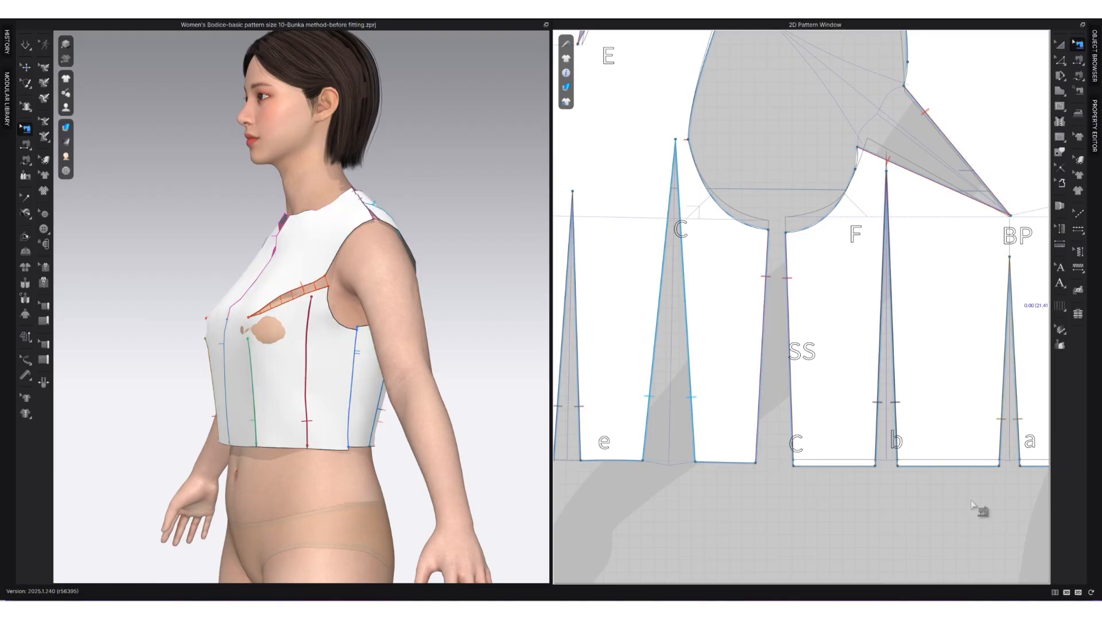
click(766, 310)
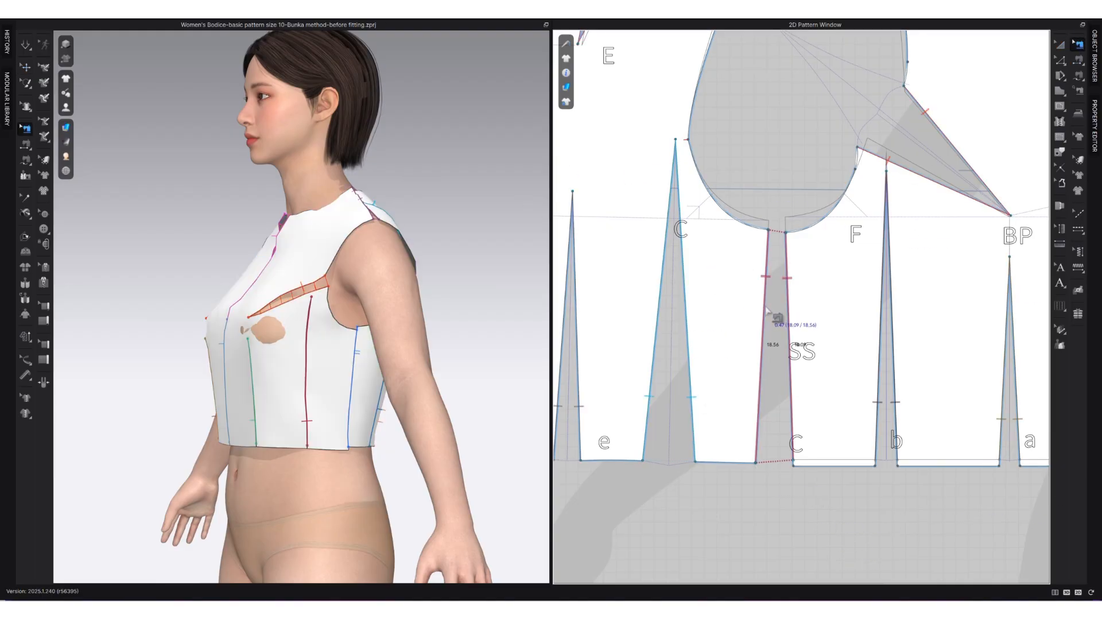
scroll(800, 473, up, 5)
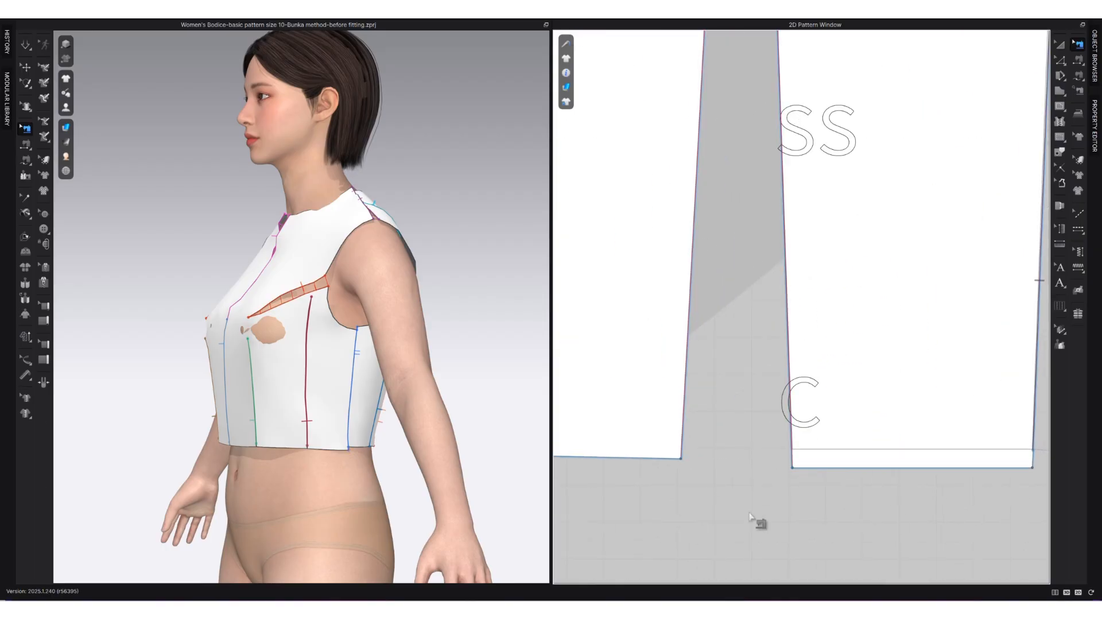
scroll(774, 476, down, 4)
scroll(717, 482, down, 2)
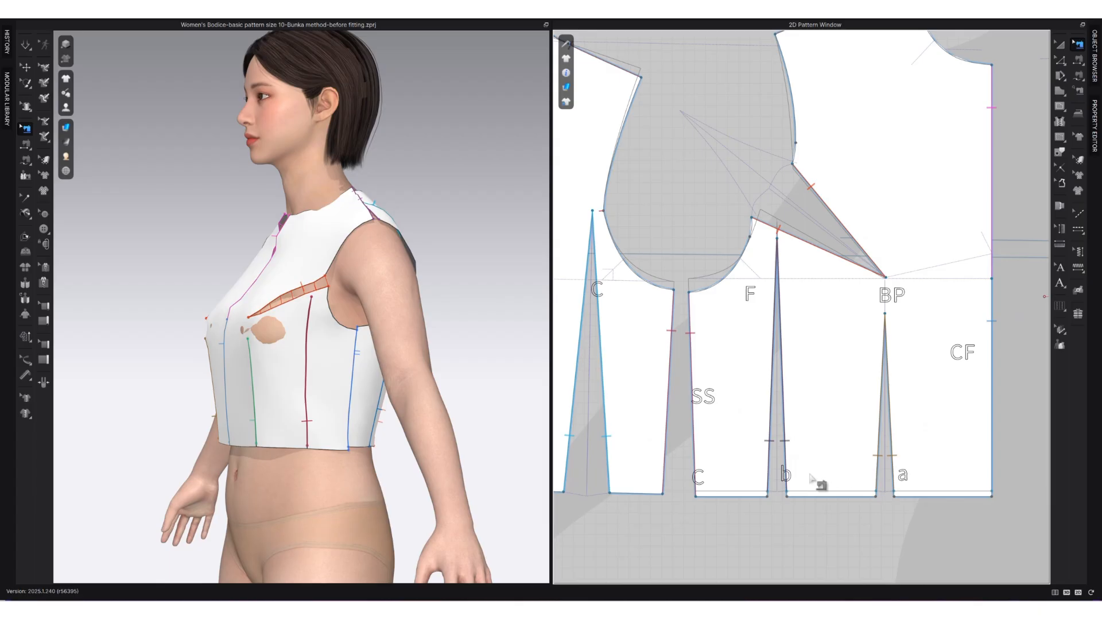
Step: Extend the sewing on both legs of front waist darts b and a down to the waist edge
scroll(798, 505, up, 3)
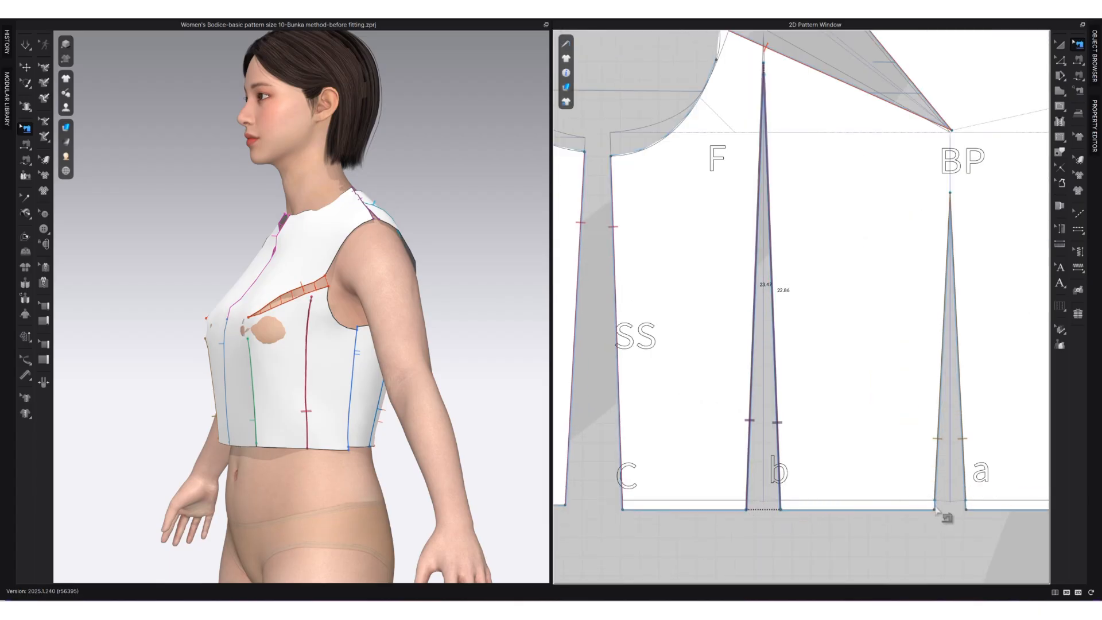
drag(935, 502, 935, 514)
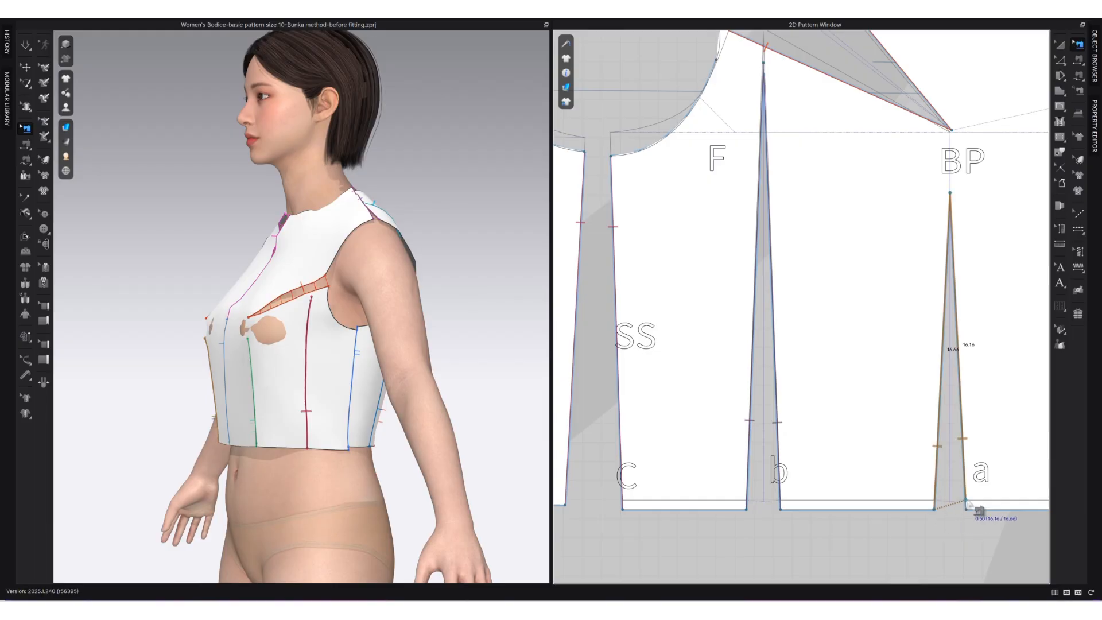
scroll(831, 532, down, 3)
scroll(986, 513, up, 3)
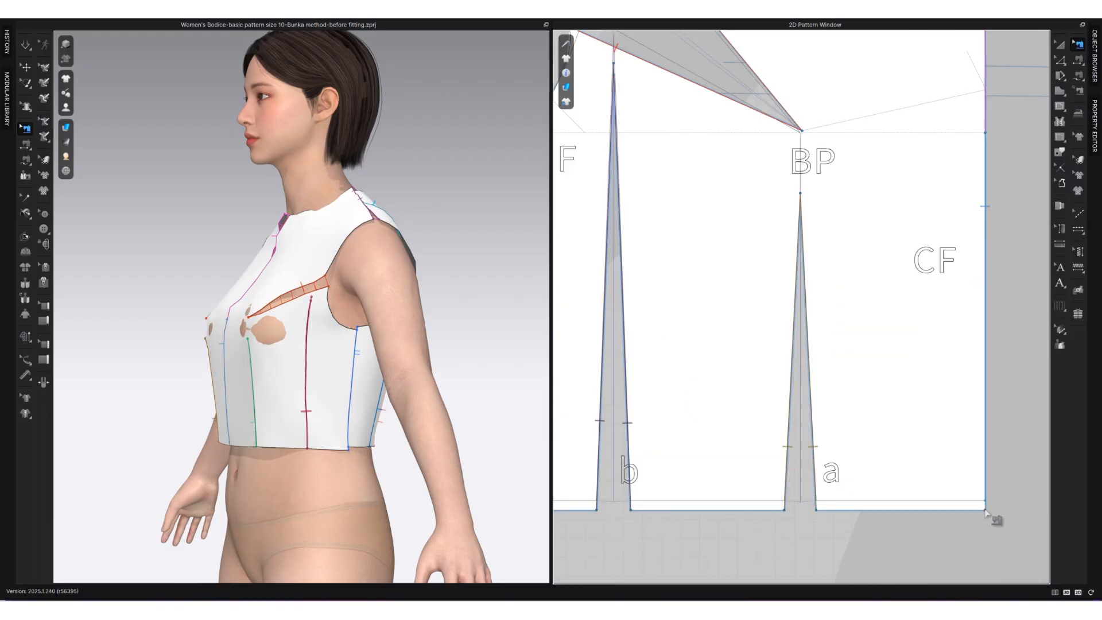
Step: Extend the lower centre-front sewing to the waist edge on both front pieces, ending exactly at the corners
scroll(985, 514, up, 2)
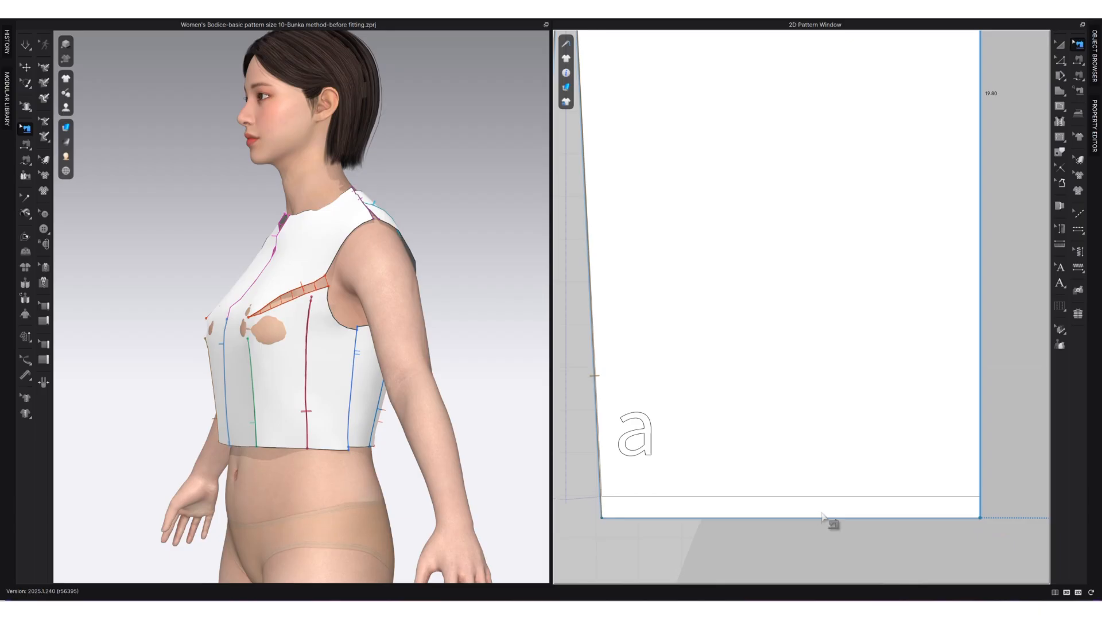
scroll(832, 522, down, 5)
scroll(897, 520, up, 3)
drag(893, 497, 896, 506)
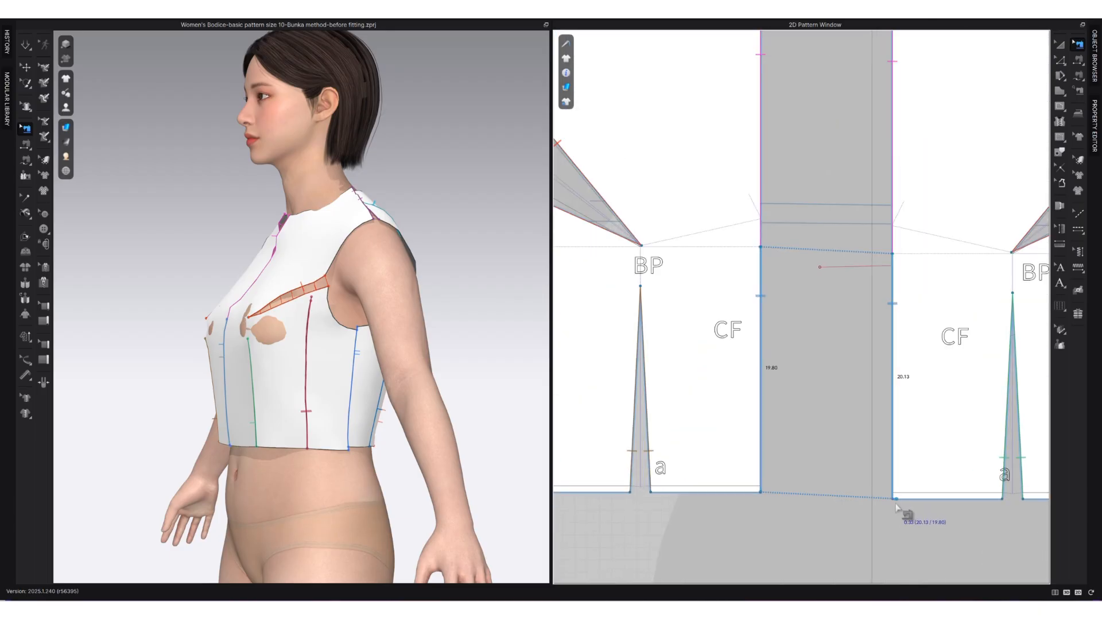
key(ctrl+z)
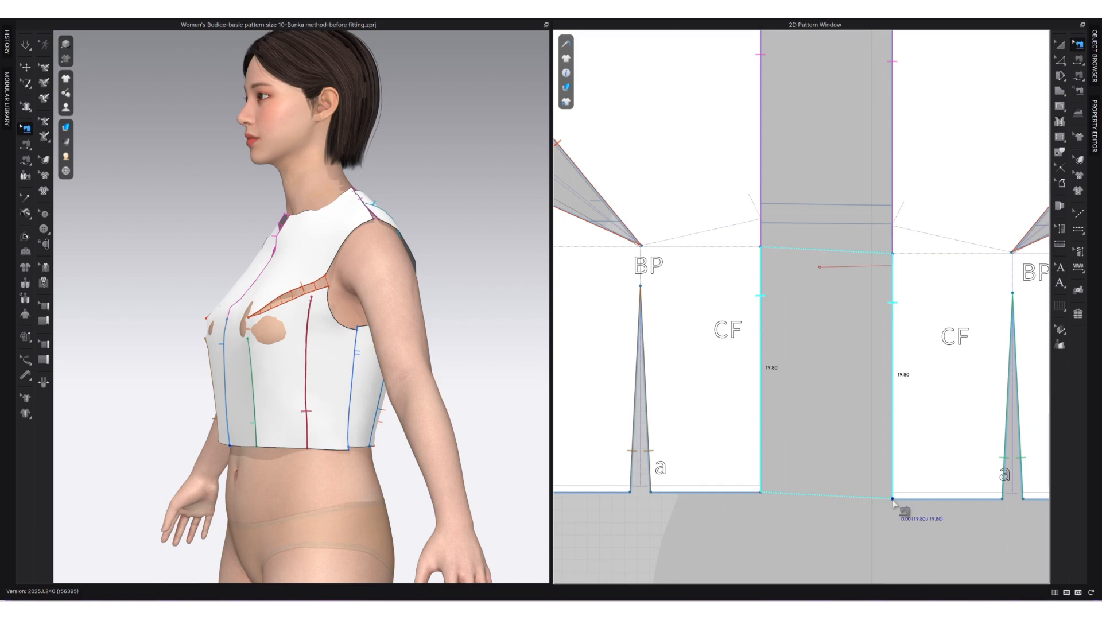
Step: Move the mirrored front and back pieces apart so that their side seams do not overlap
scroll(866, 530, down, 5)
middle_drag(935, 488, 838, 461)
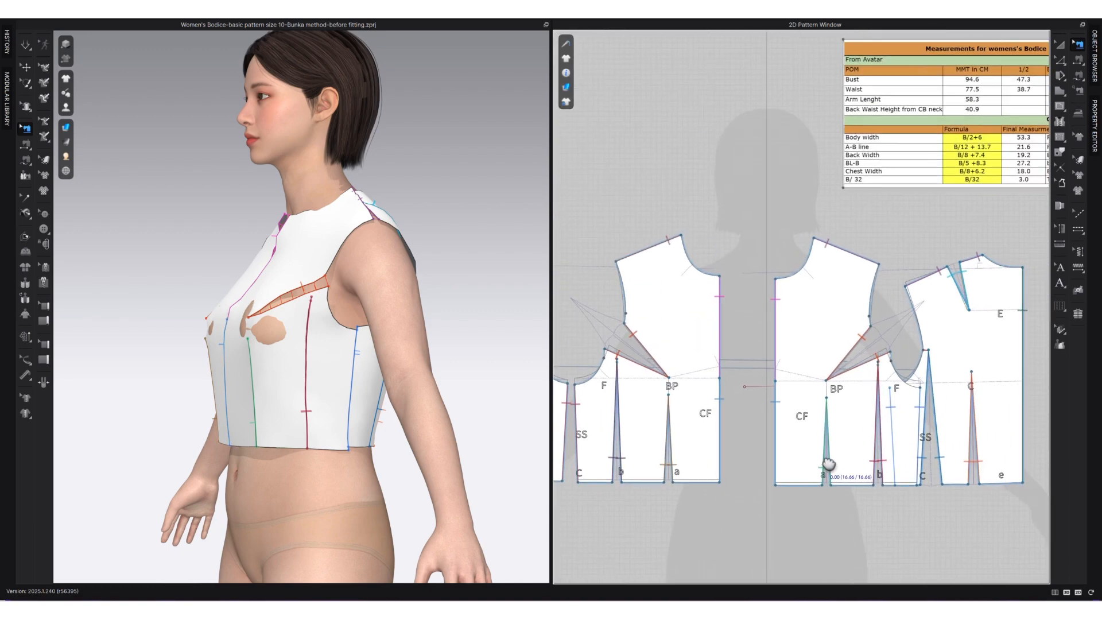
click(1061, 44)
drag(838, 308, 816, 308)
drag(984, 350, 1021, 349)
click(855, 423)
scroll(855, 423, down, 4)
scroll(635, 440, up, 6)
click(1078, 45)
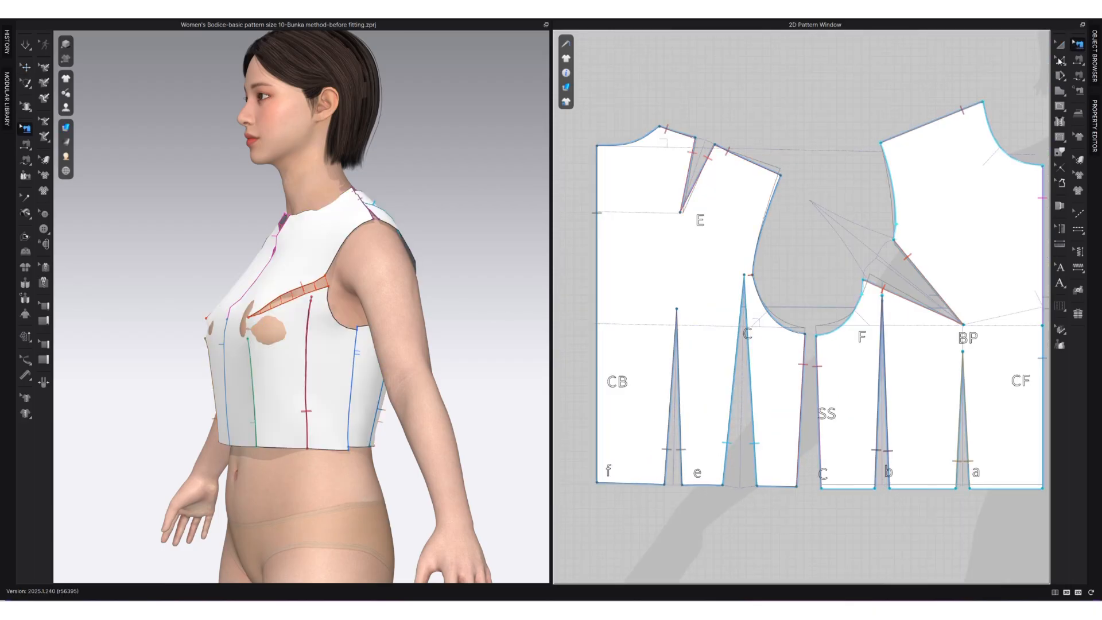
Step: Simulate the bodice and pull both front pieces down along the waist hem on the avatar
right_drag(261, 465, 316, 463)
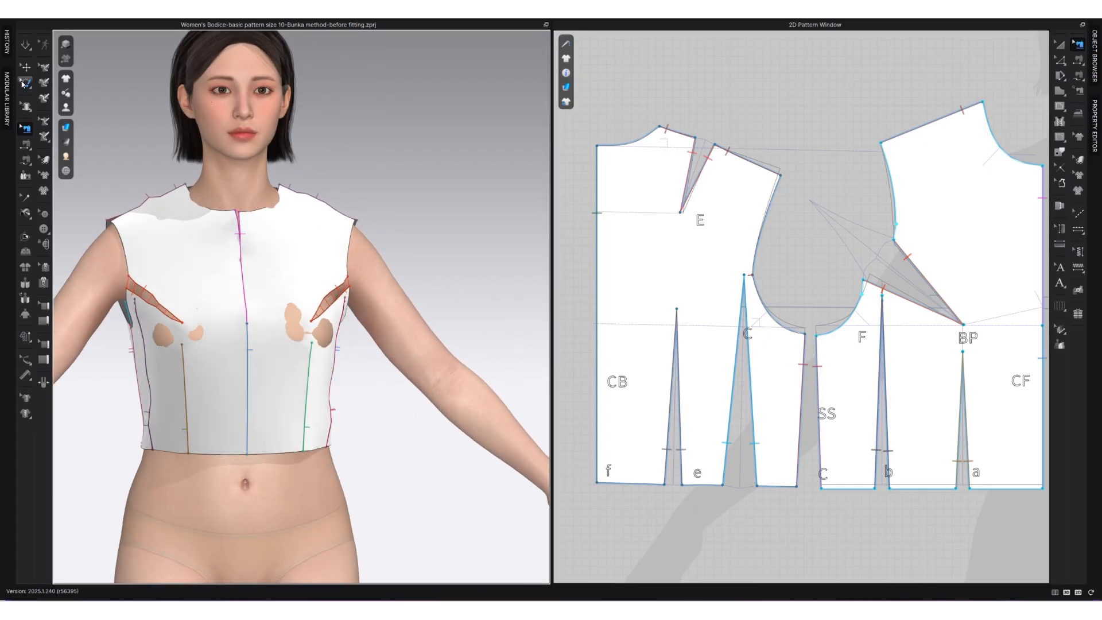
click(27, 45)
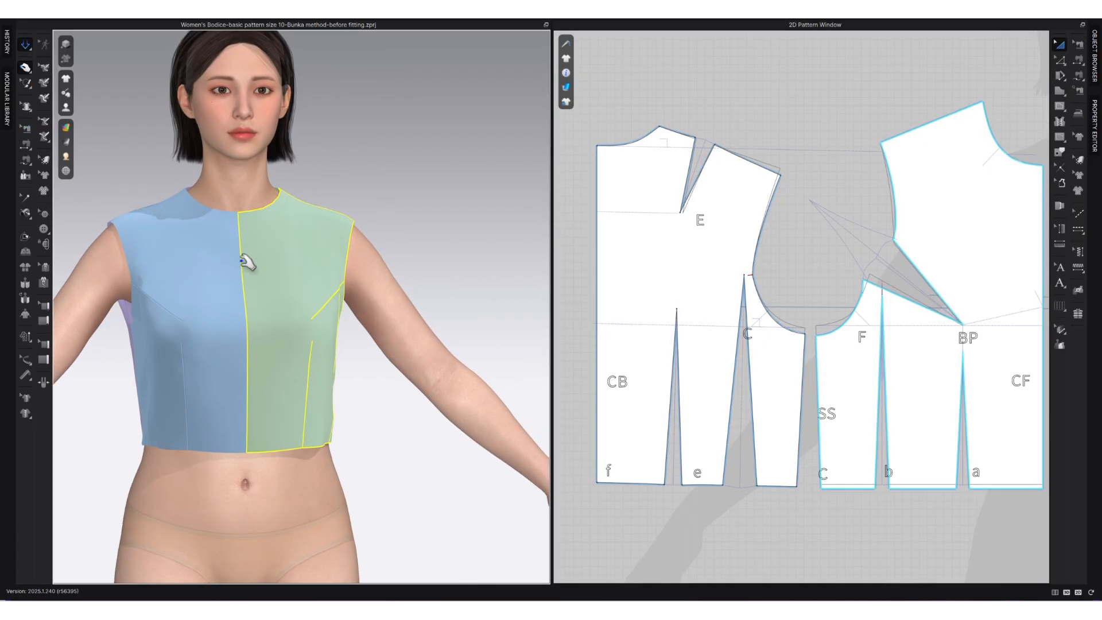
click(223, 383)
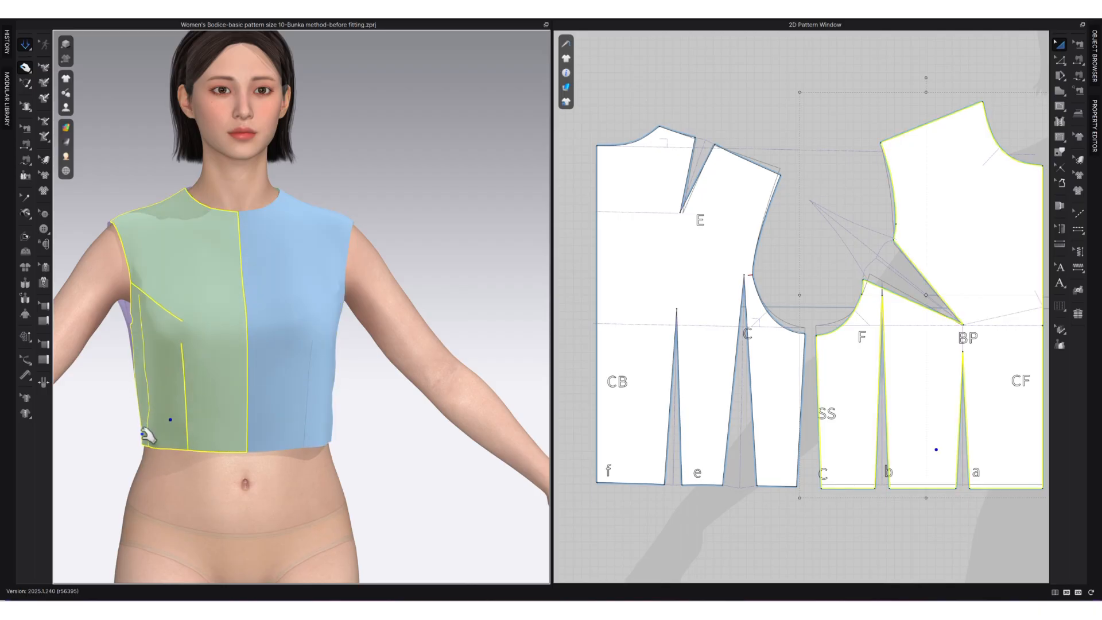
right_drag(256, 417, 327, 278)
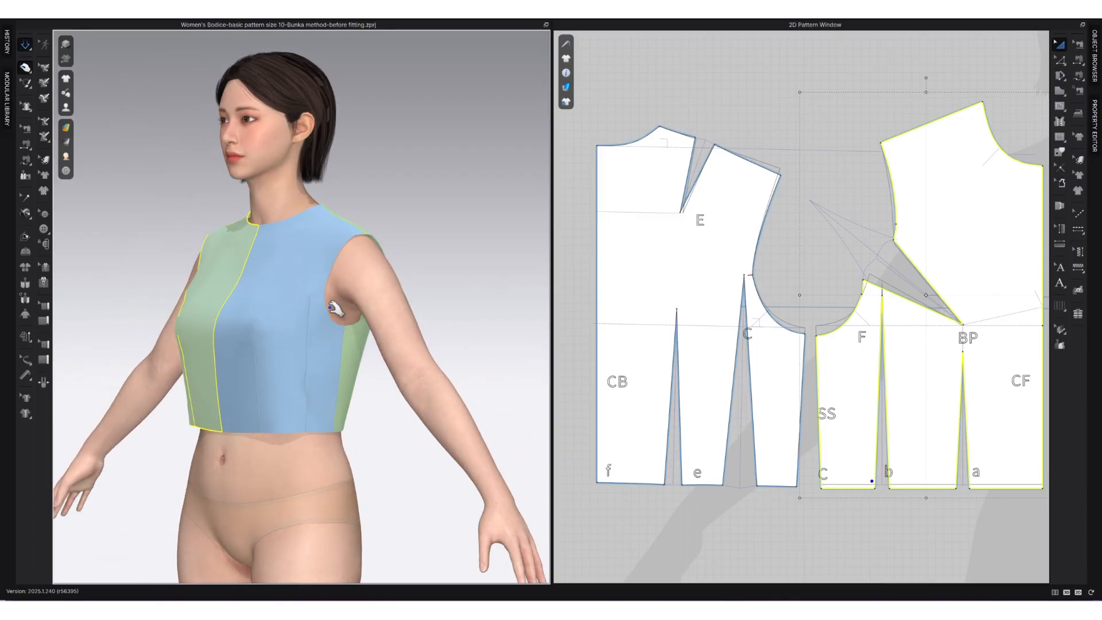
click(291, 411)
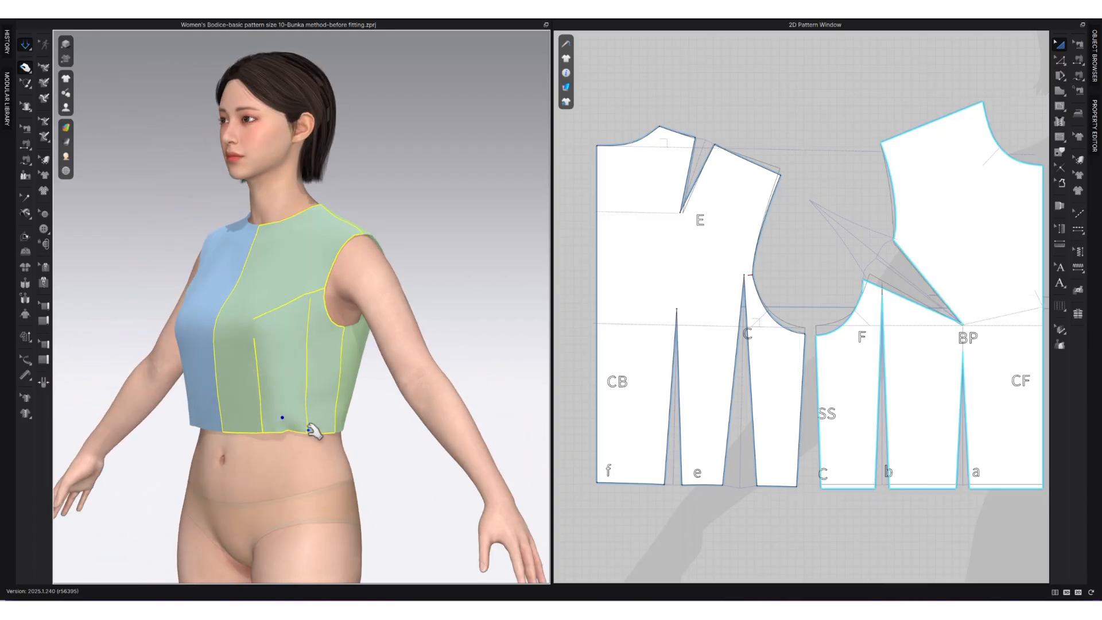
Step: Tug the draped front piece at the side hem, bust point and shoulder to settle the fit, and clear the selection
right_drag(347, 425, 284, 464)
click(273, 440)
click(256, 331)
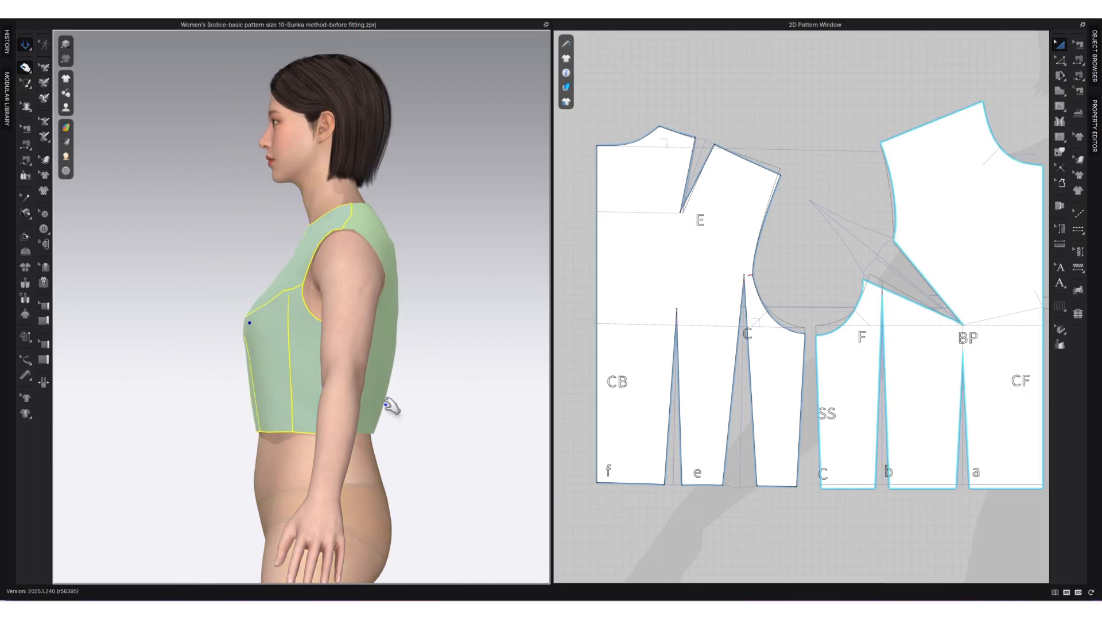
click(354, 228)
key(Escape)
click(275, 288)
right_drag(450, 389, 518, 410)
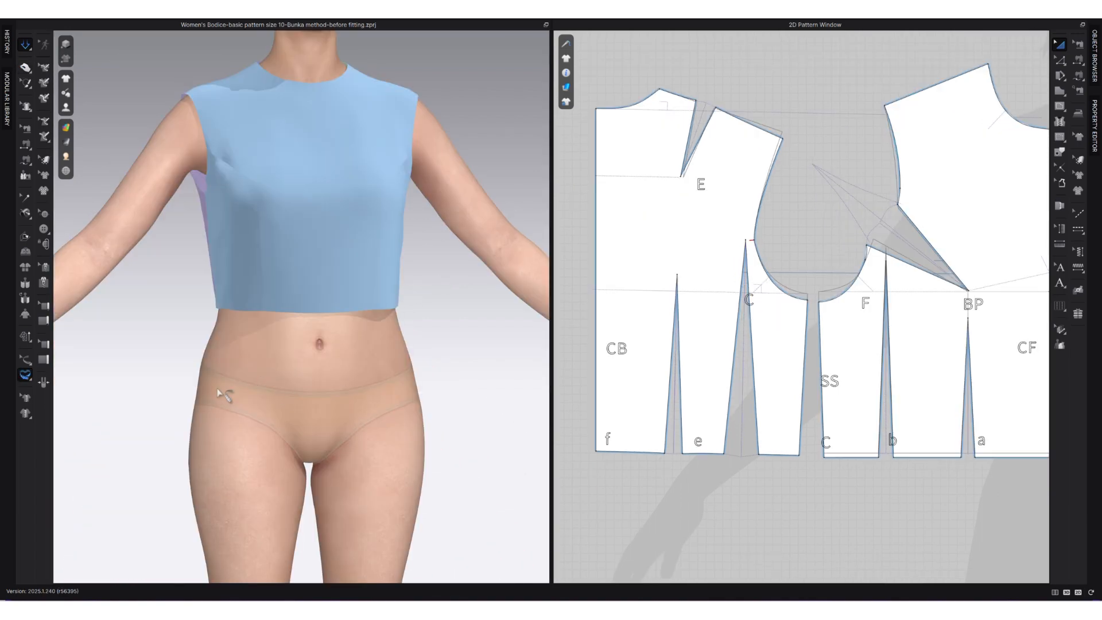
Step: Display the avatar measures and compare the bodice hem with the avatar's waist line from the side
right_drag(239, 386, 262, 350)
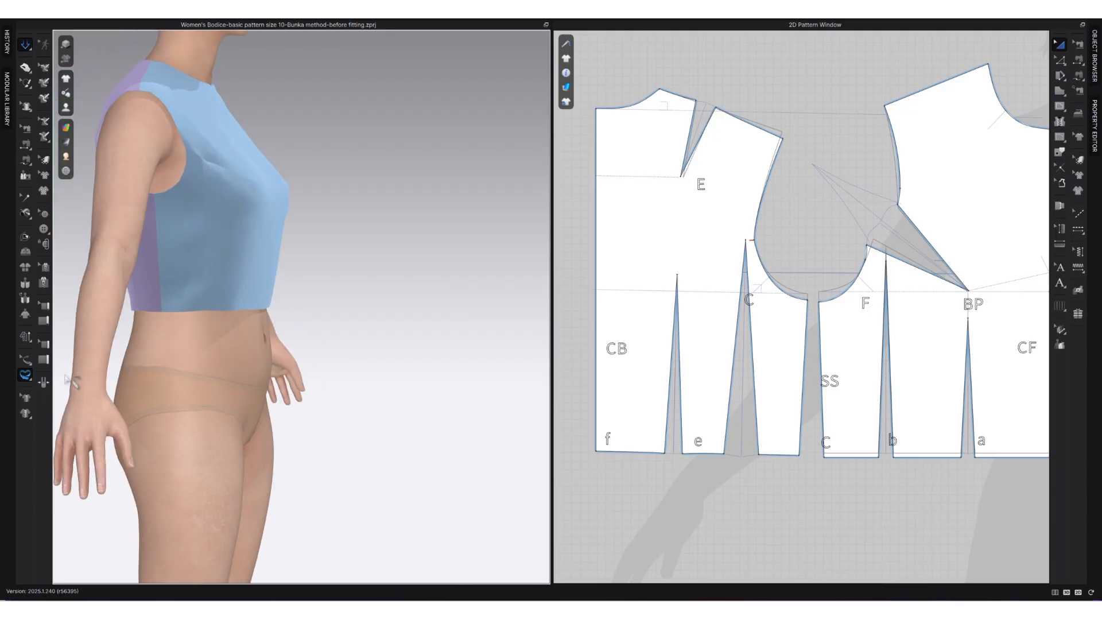
click(25, 359)
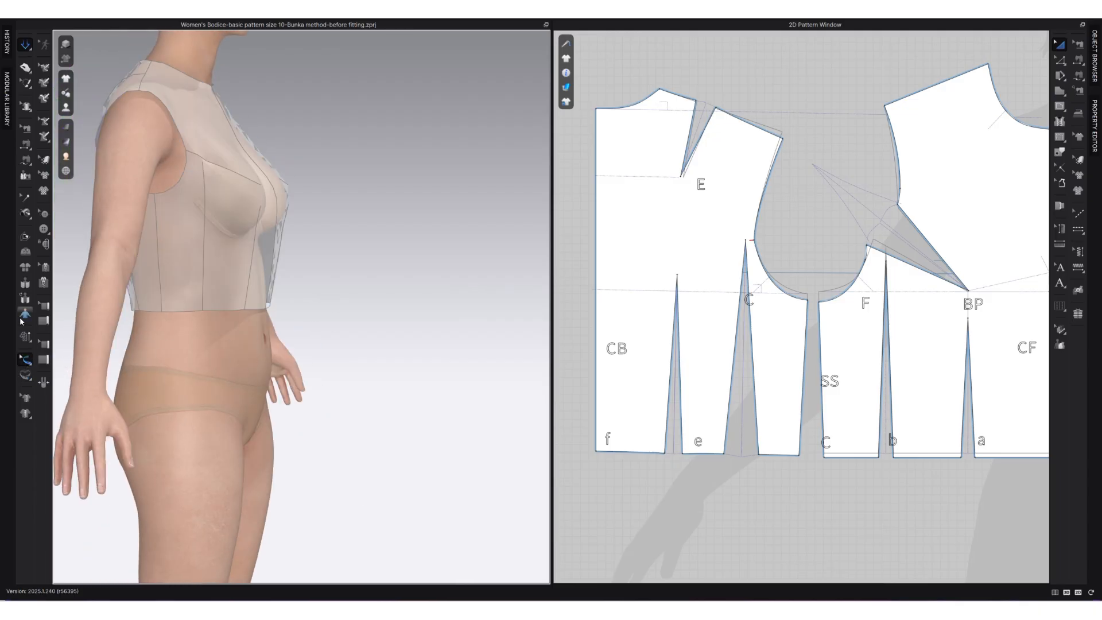
mouse_move(67, 108)
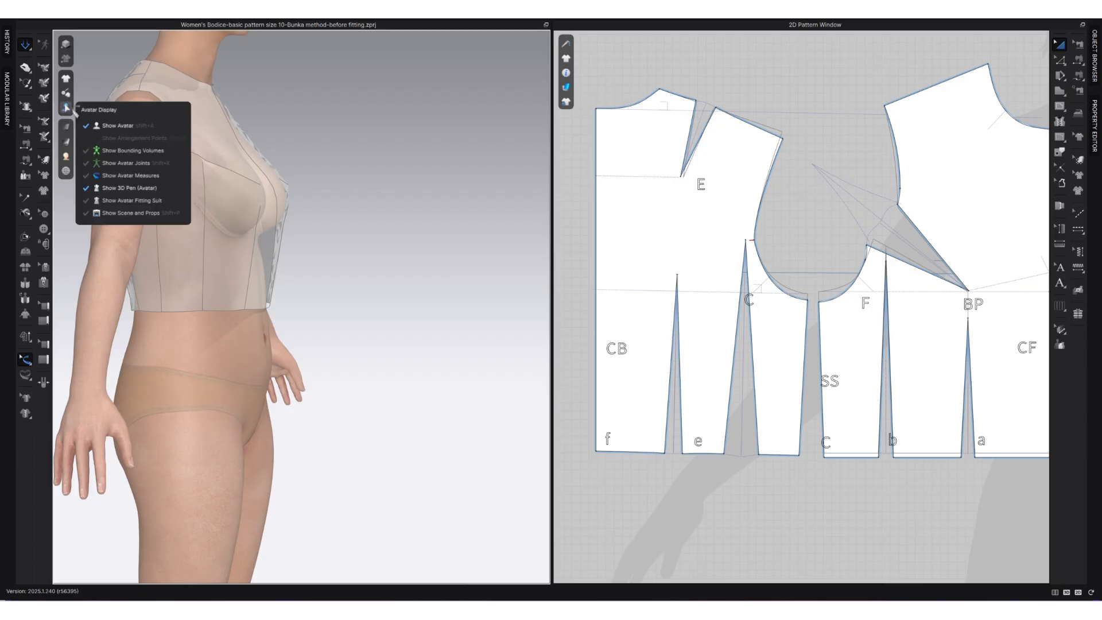
click(129, 174)
right_drag(265, 276, 250, 351)
mouse_move(228, 322)
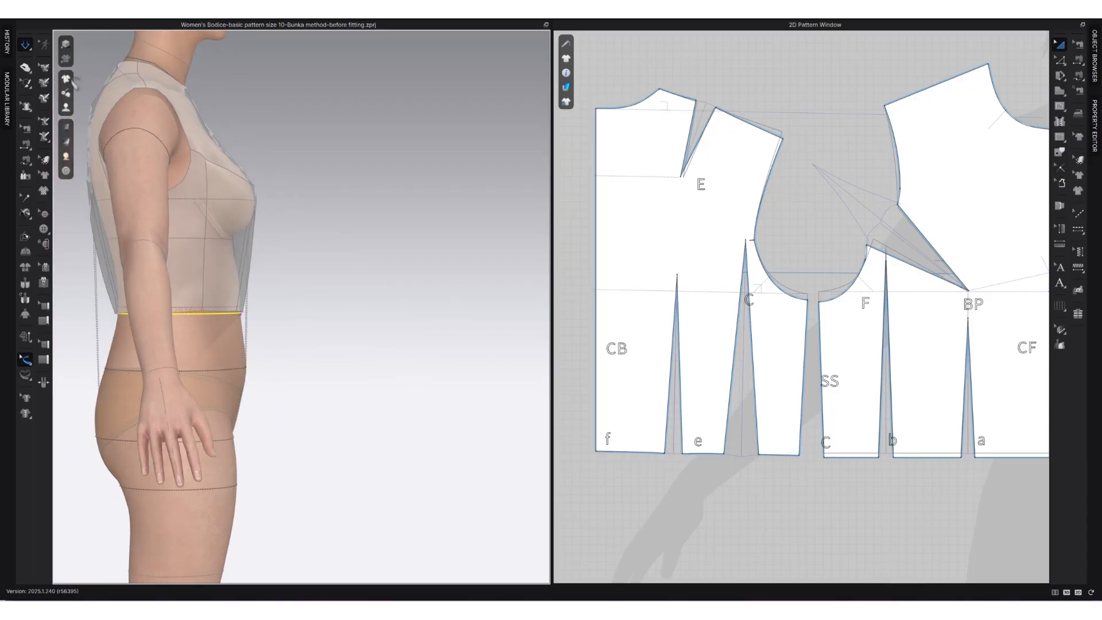
click(66, 77)
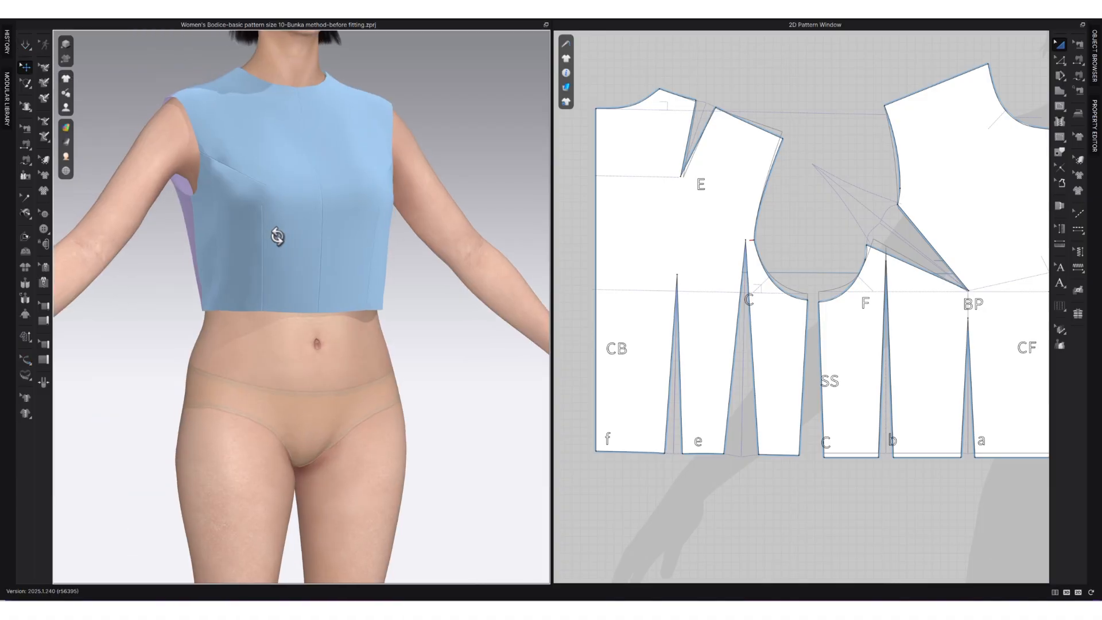
right_drag(277, 238, 260, 238)
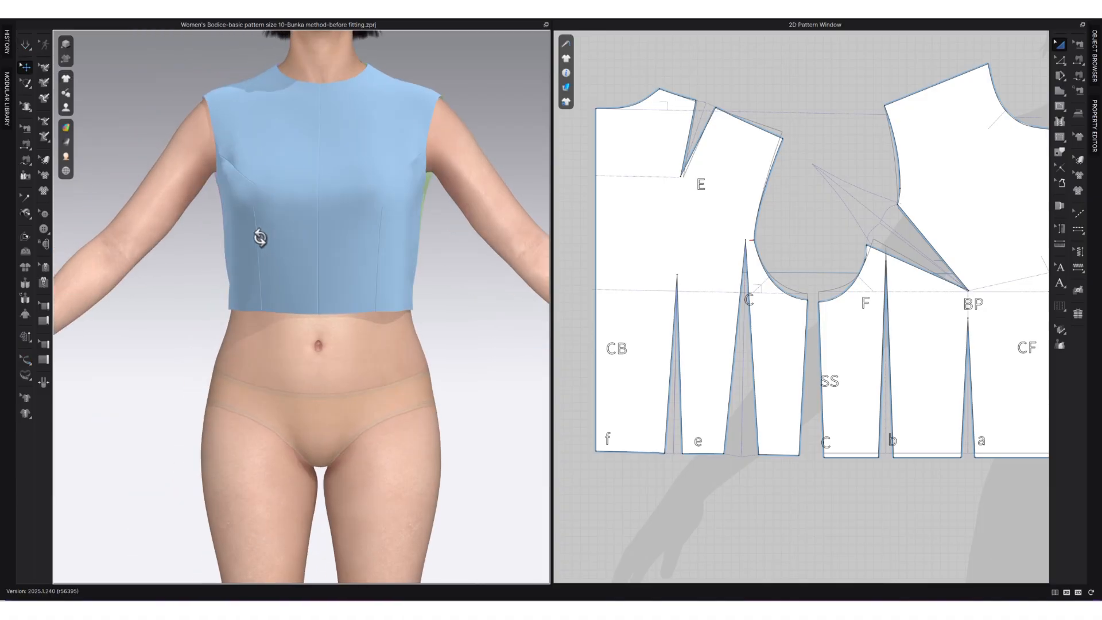
scroll(864, 448, down, 2)
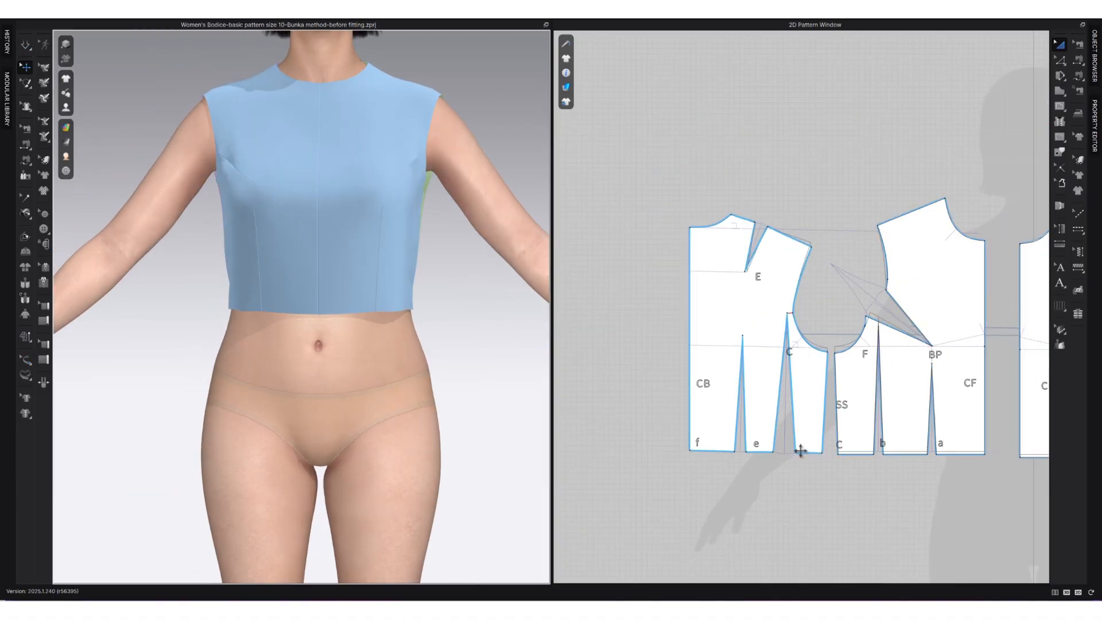
scroll(952, 467, up, 3)
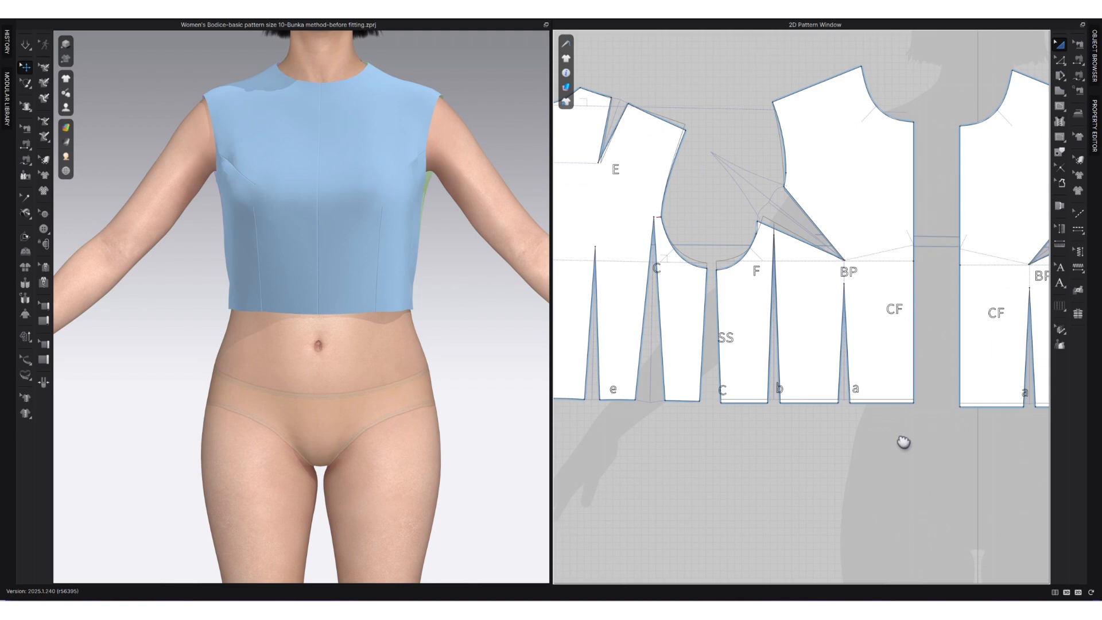
click(819, 462)
key(z)
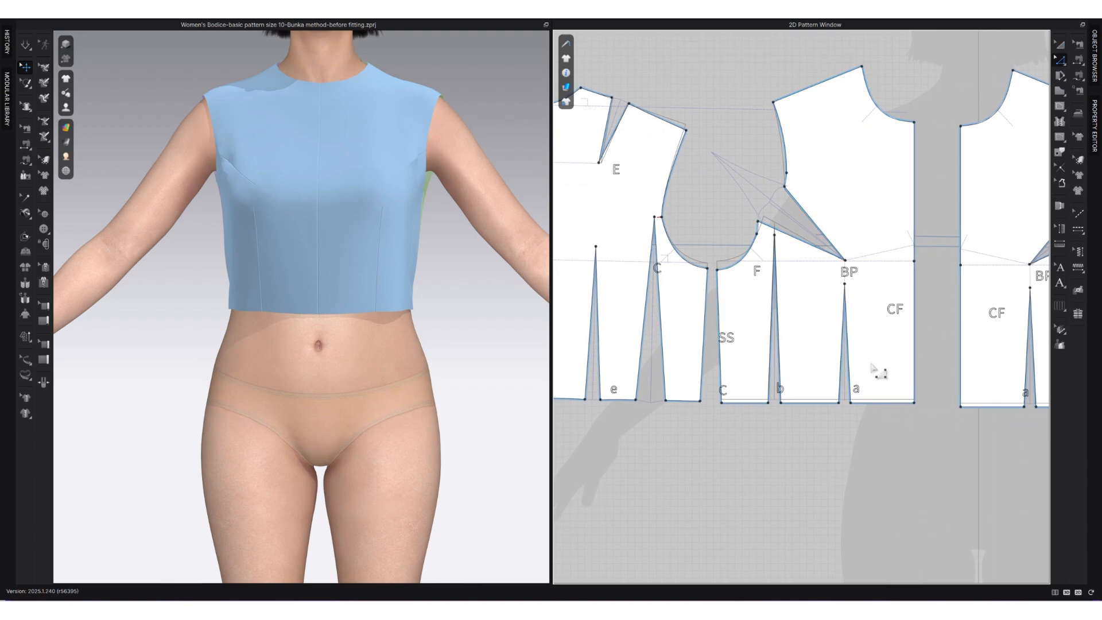
click(860, 387)
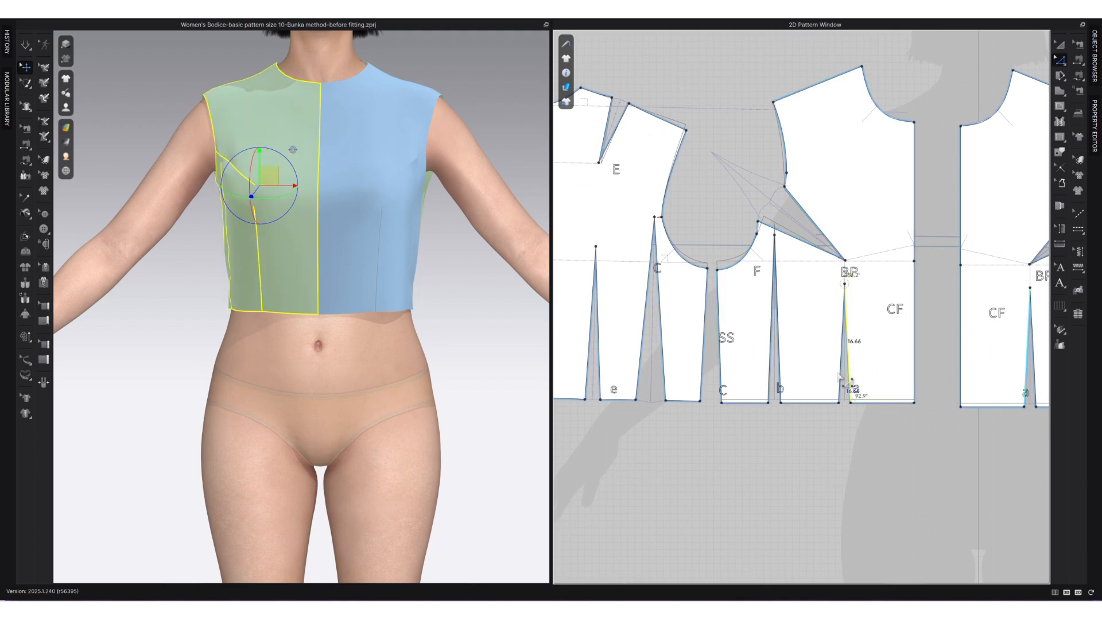
right_click(841, 370)
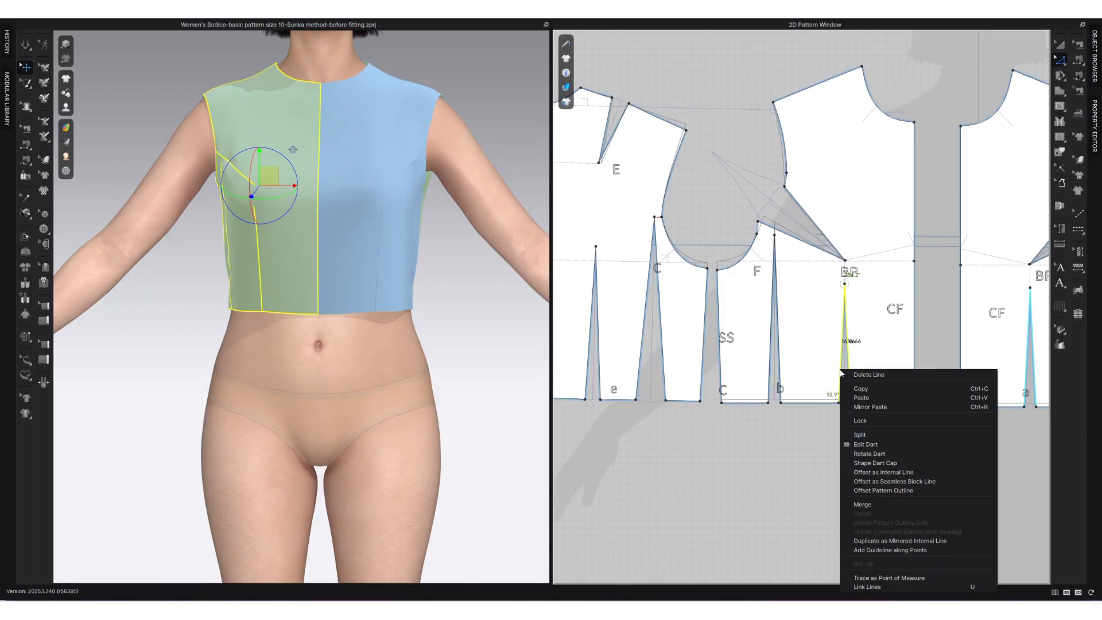
click(887, 446)
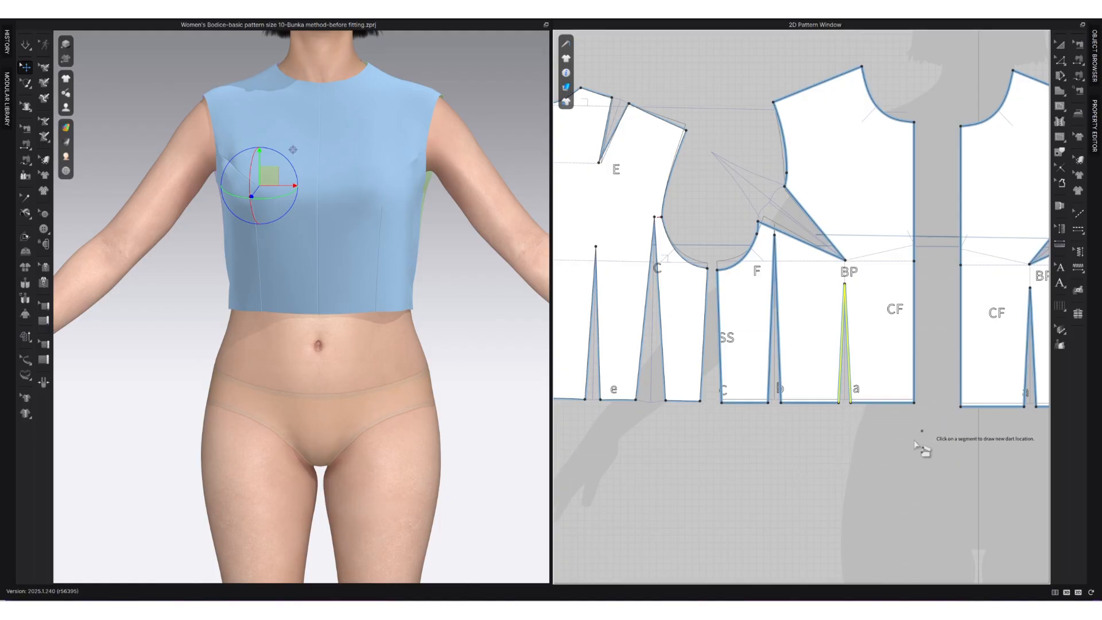
key(Escape)
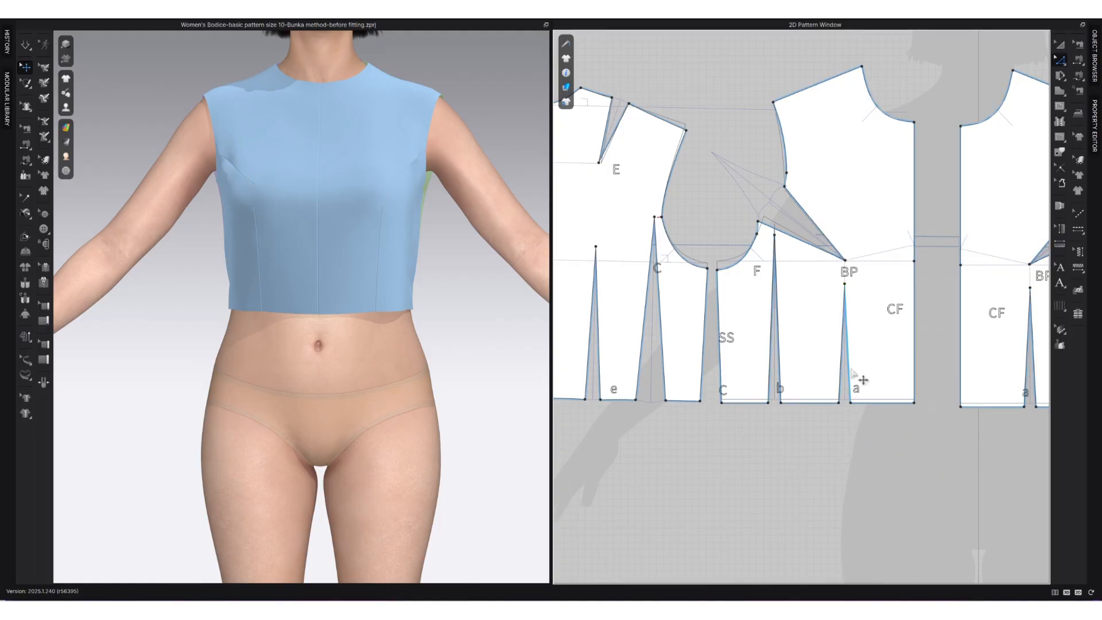
Step: Edit front waist dart a with Shape Dart Cap enabled and accept the proposed waist outline across the folded dart
click(847, 376)
right_click(842, 369)
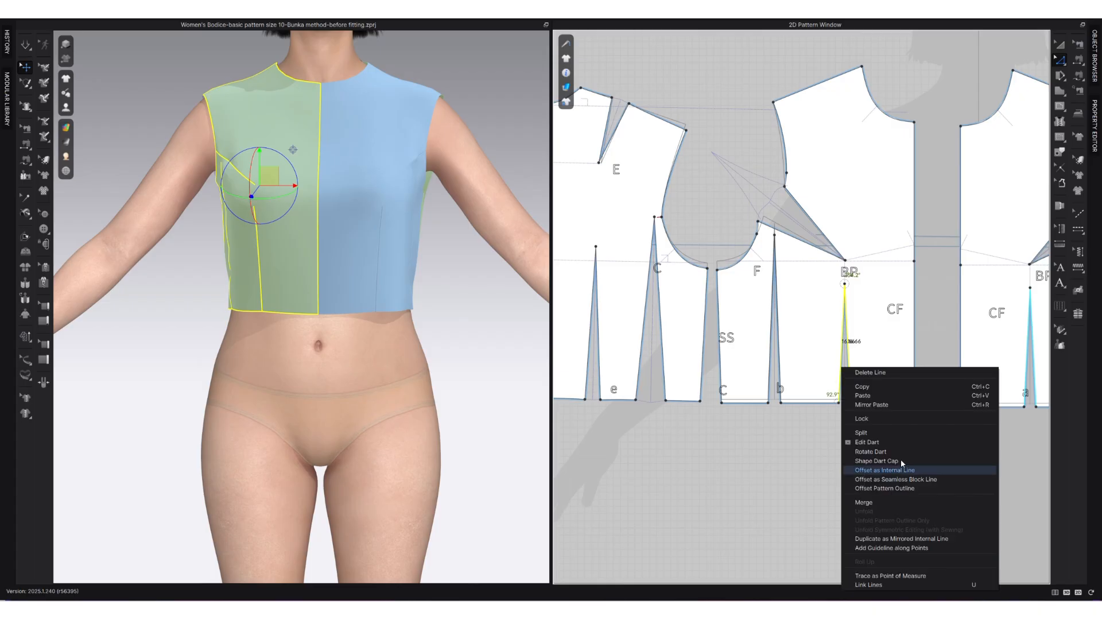
click(898, 443)
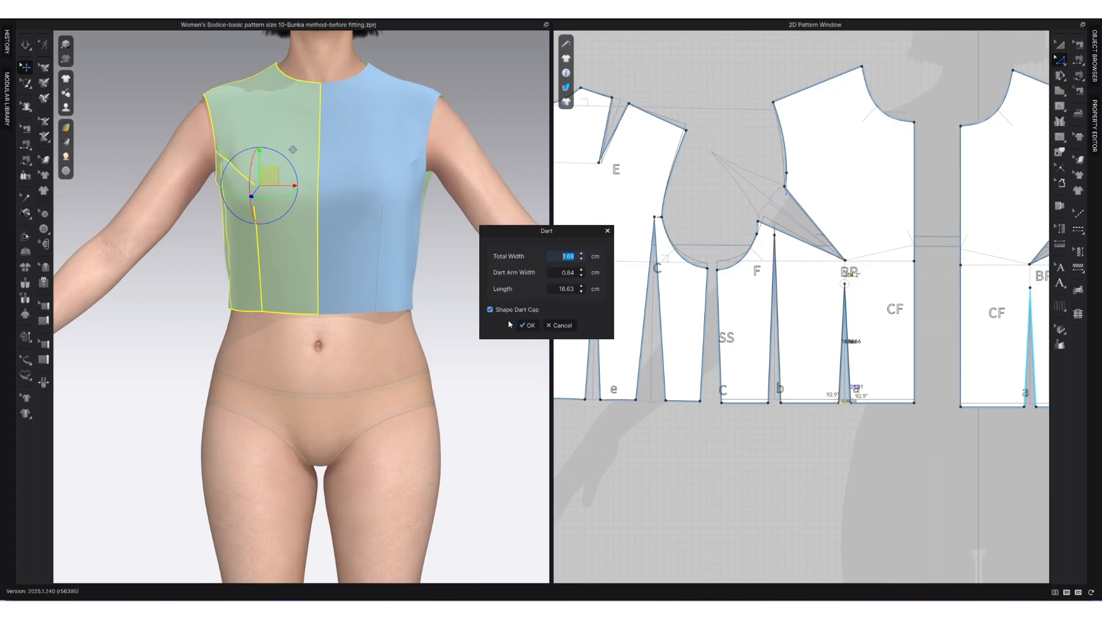
click(526, 325)
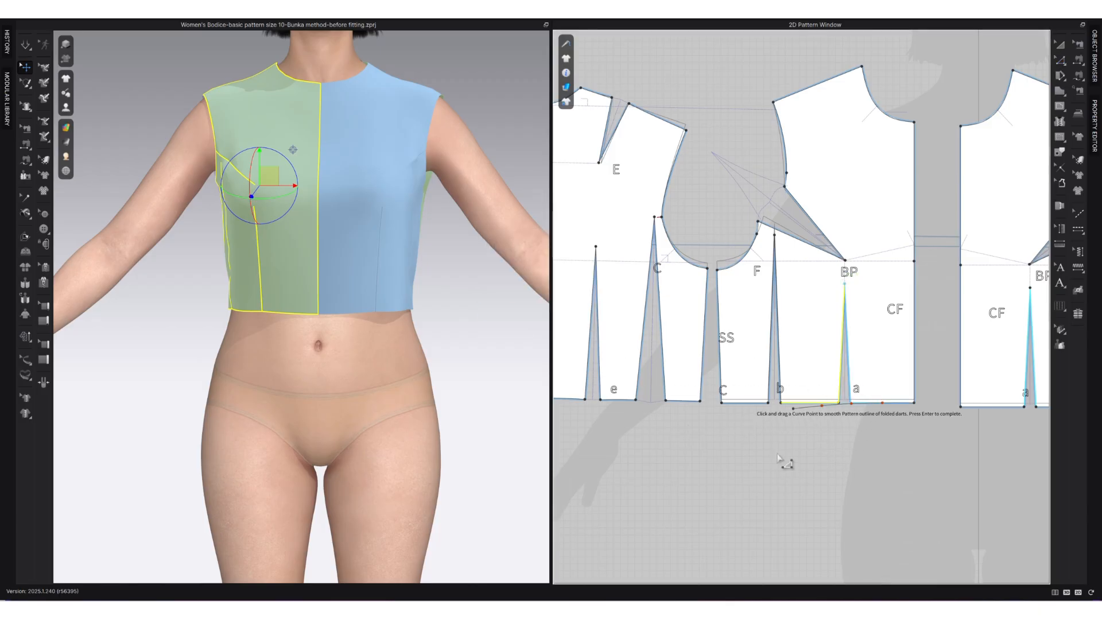
key(Return)
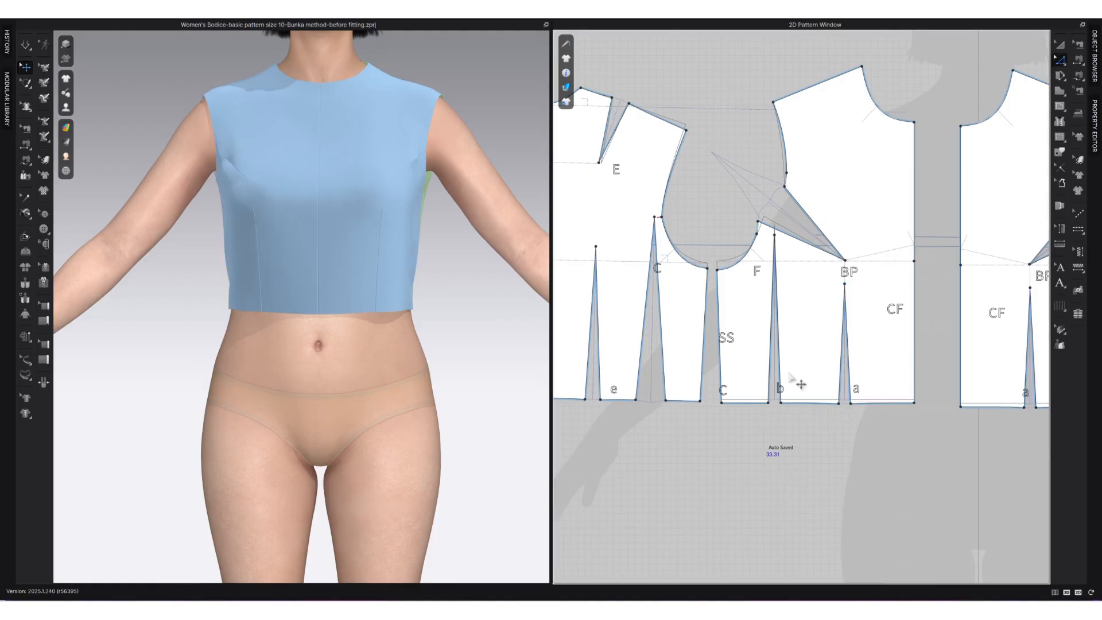
Step: Edit front waist dart b with Shape Dart Cap enabled and accept the proposed waist outline across the folded dart
click(770, 388)
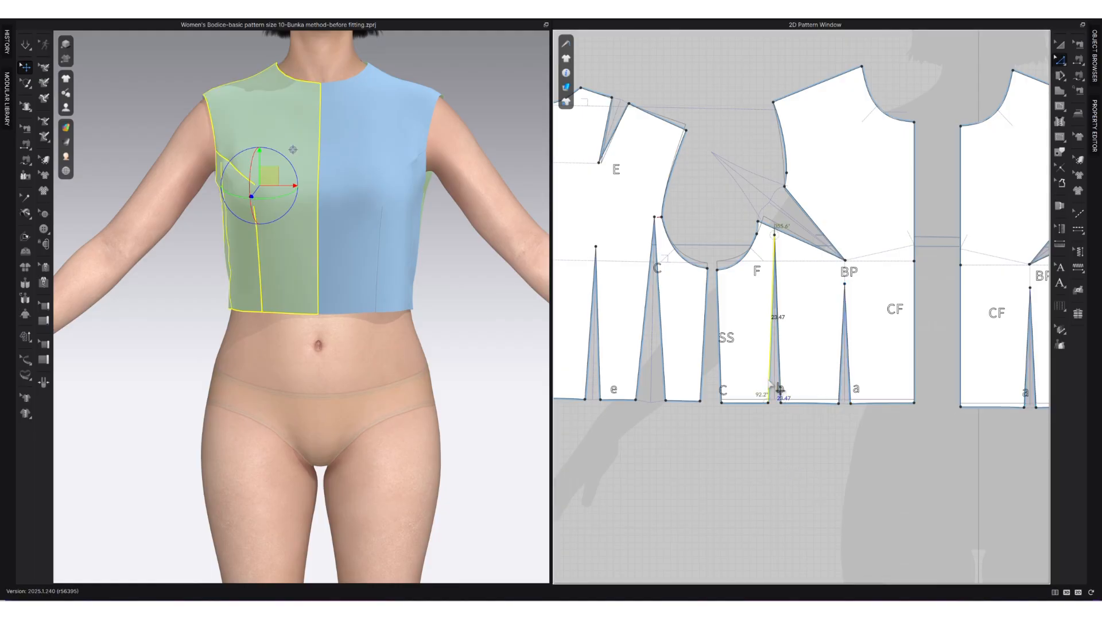
right_click(770, 381)
key(Escape)
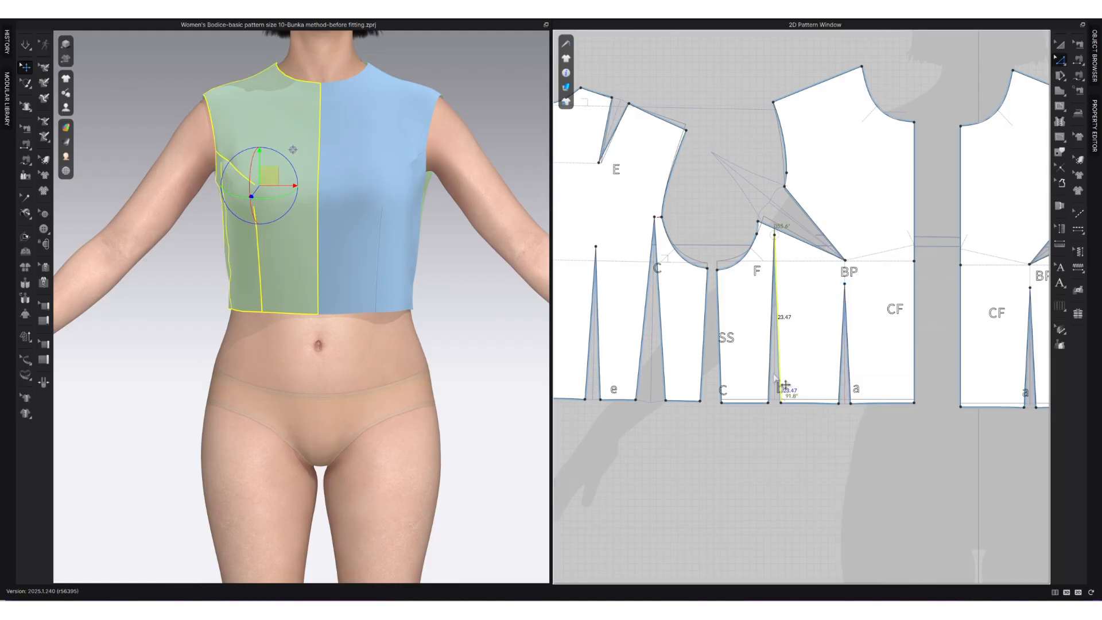
right_click(772, 378)
click(786, 367)
click(779, 373)
right_click(769, 368)
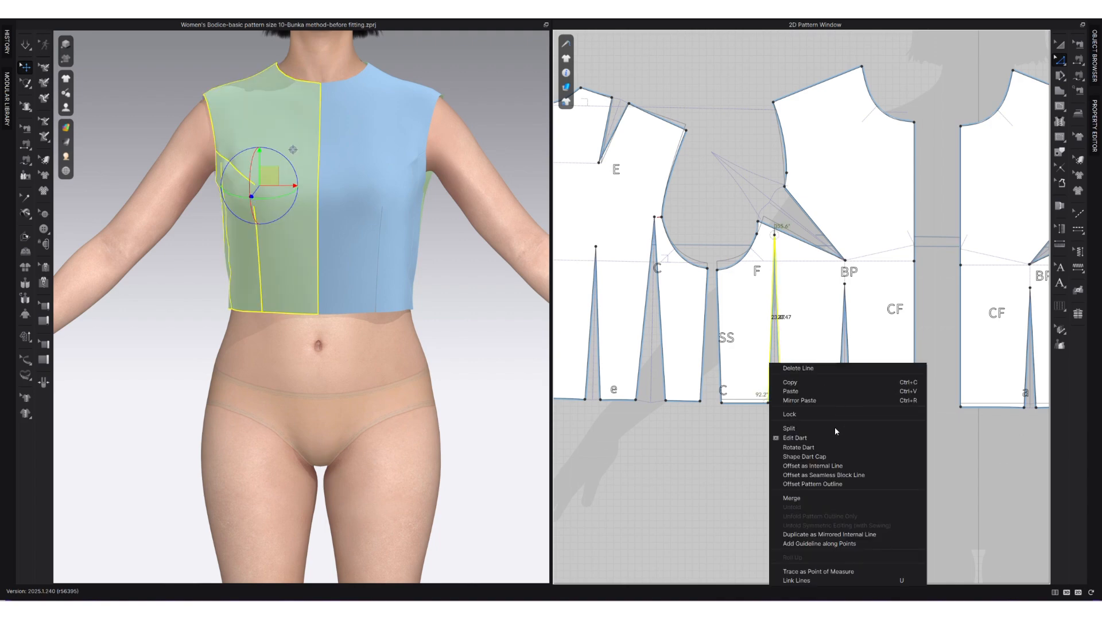
click(792, 433)
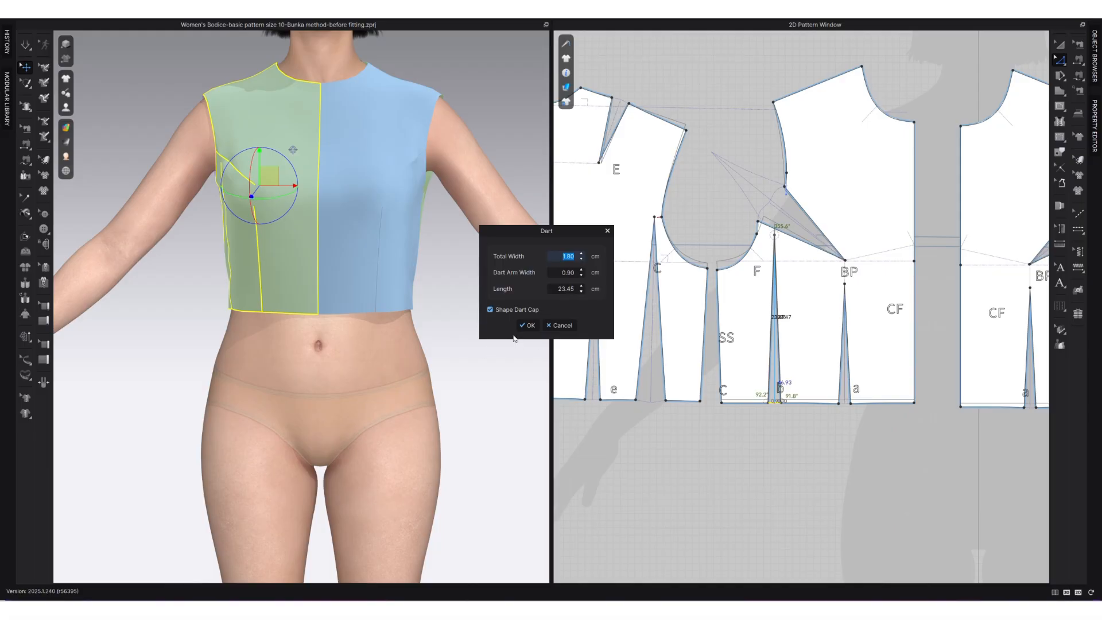
click(529, 325)
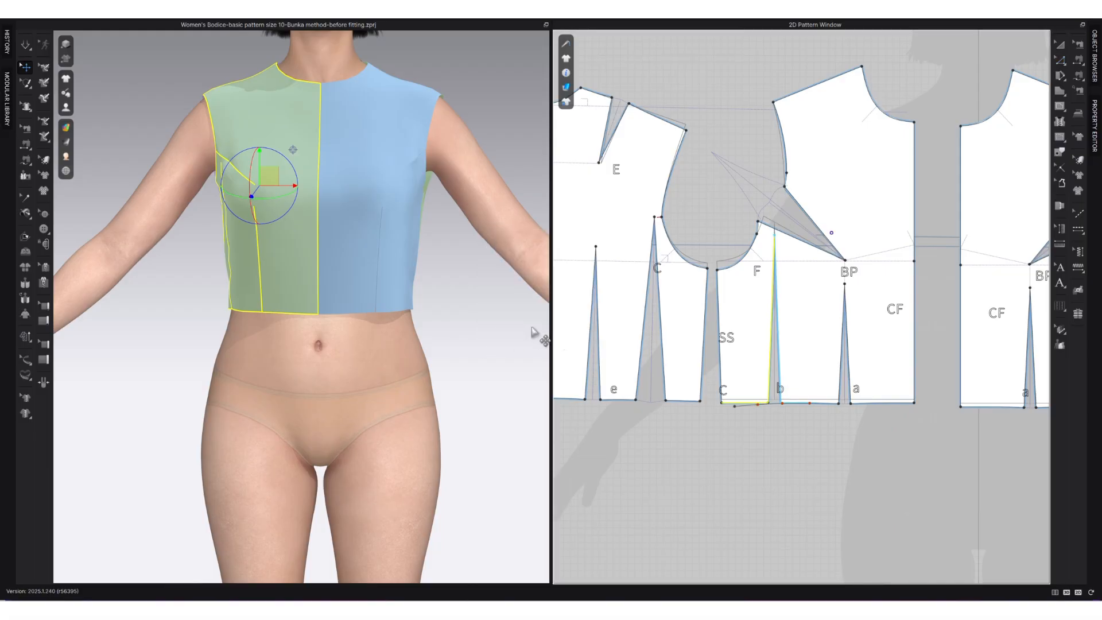
click(658, 488)
Step: Simulate the bodice with the shaped dart caps, tug the front hem near the side seam and inspect the waist level from the side
scroll(814, 405, up, 3)
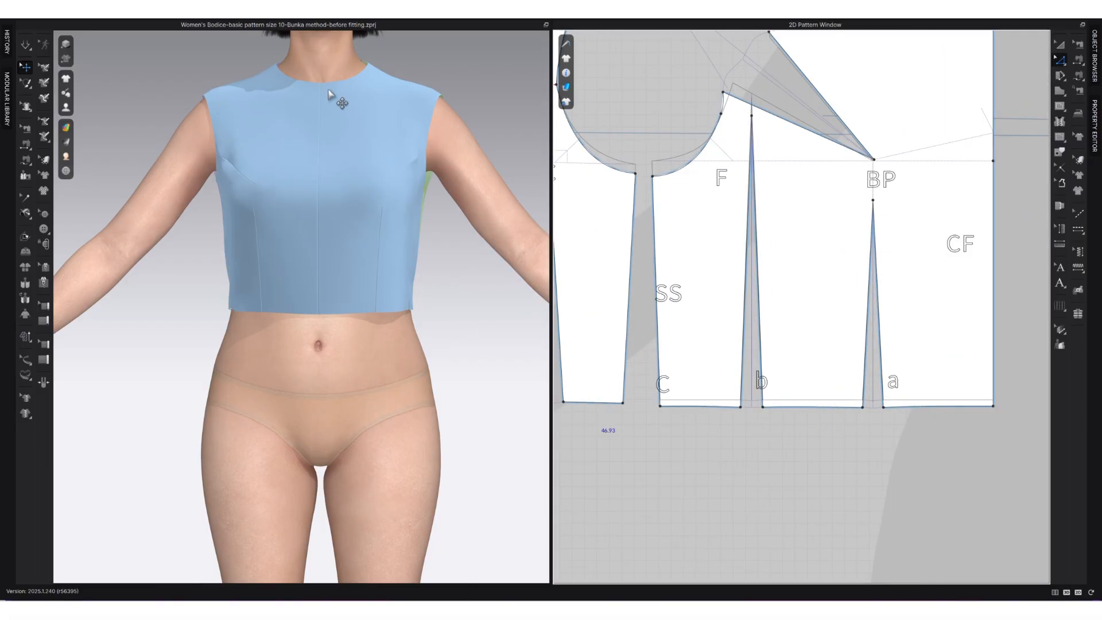
click(25, 47)
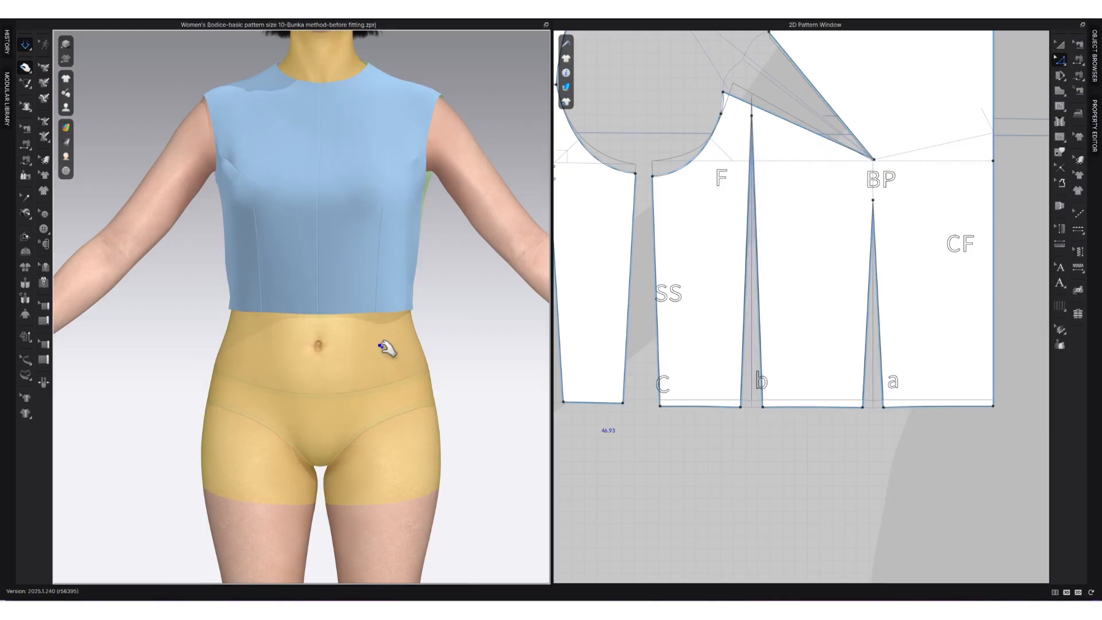
right_drag(305, 386, 366, 382)
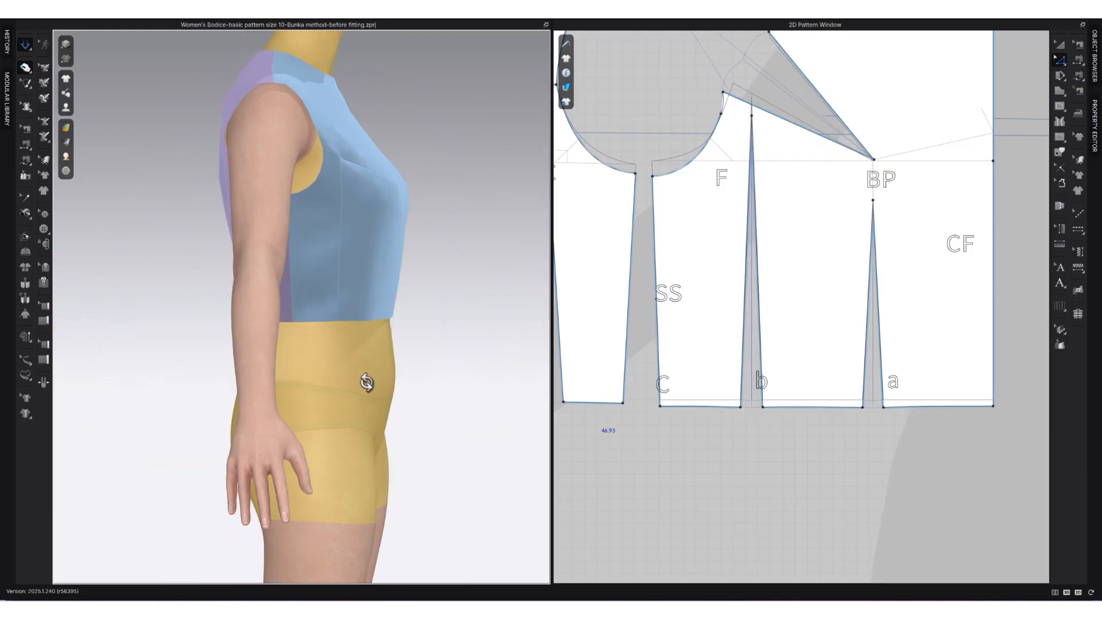
click(339, 315)
right_drag(328, 315, 397, 341)
scroll(394, 333, down, 5)
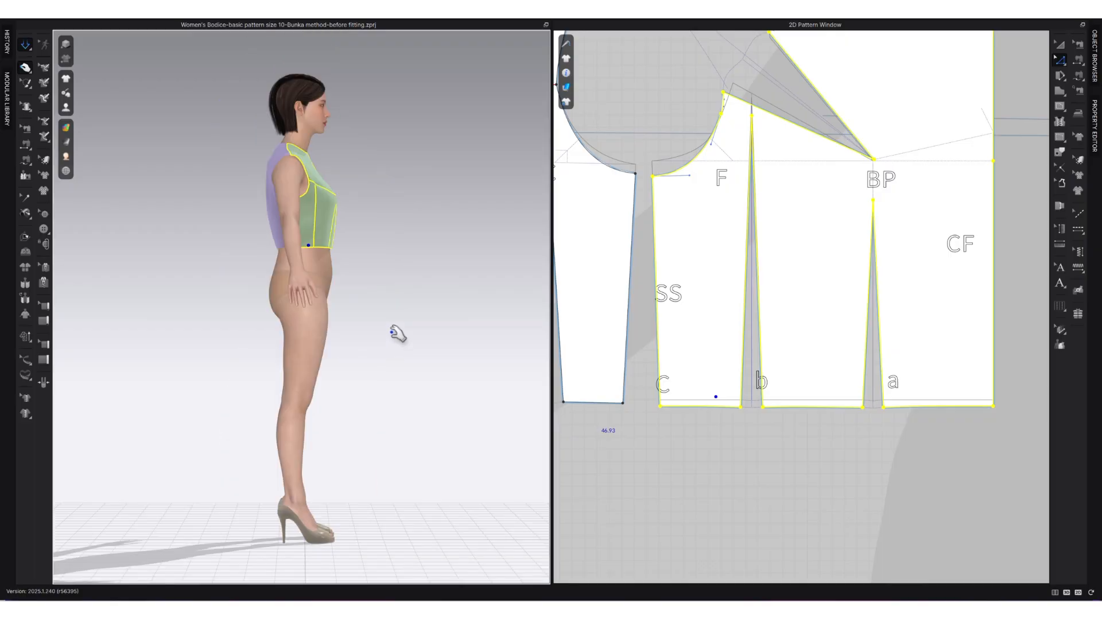
scroll(307, 226, up, 5)
click(394, 231)
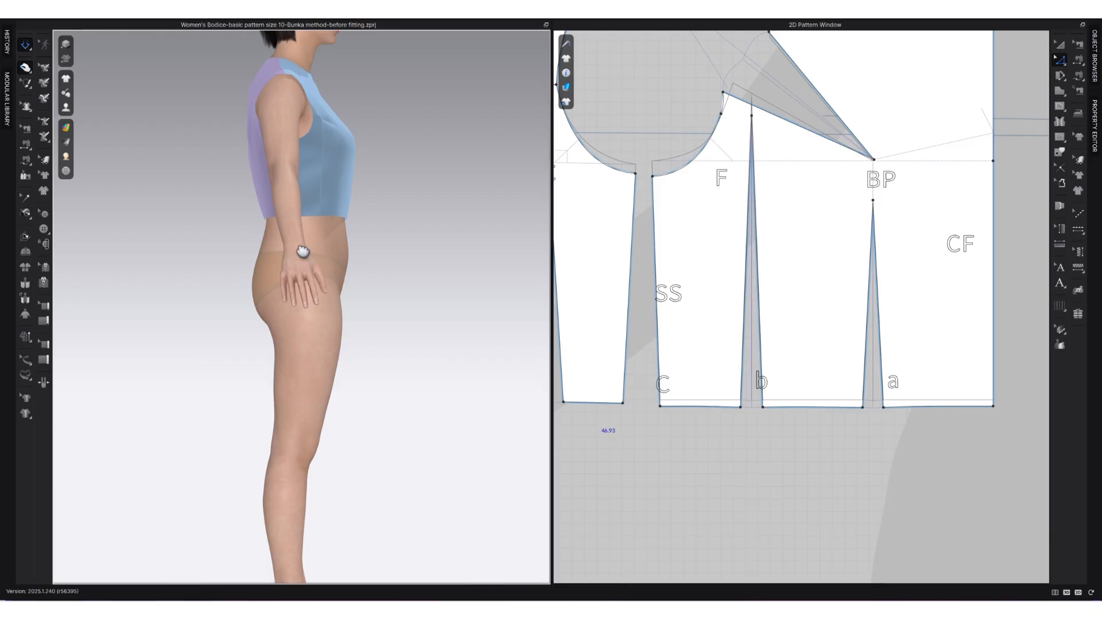
scroll(299, 245, up, 4)
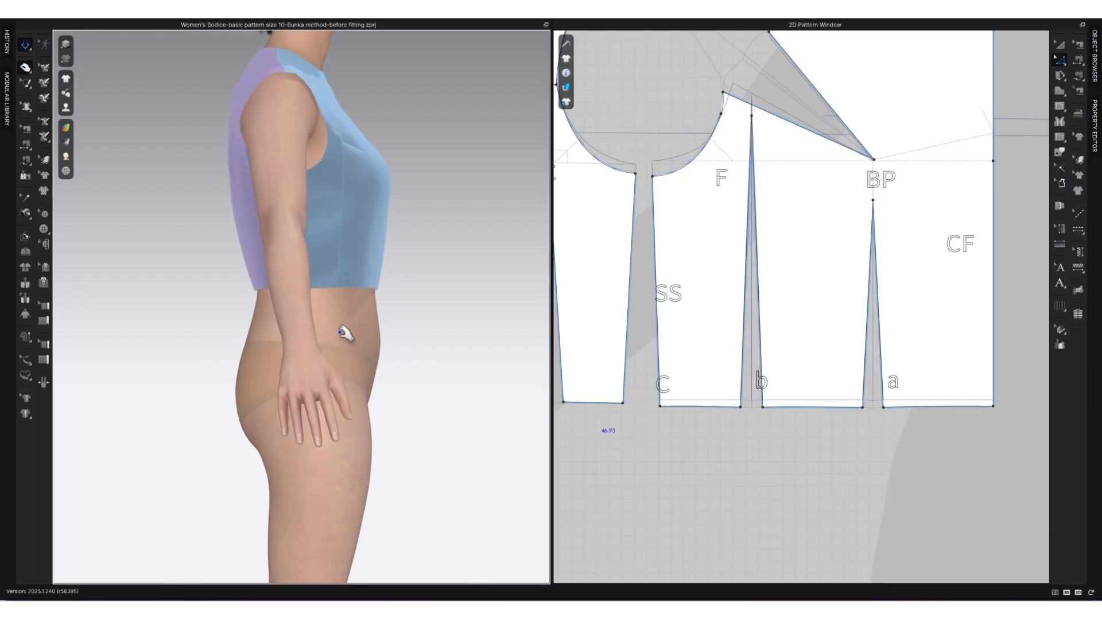
Step: Set the total width of front waist dart b to 1.5 cm with Shape Dart Cap enabled and accept the outline
mouse_move(376, 287)
right_down()
mouse_move(272, 293)
mouse_move(367, 290)
right_up()
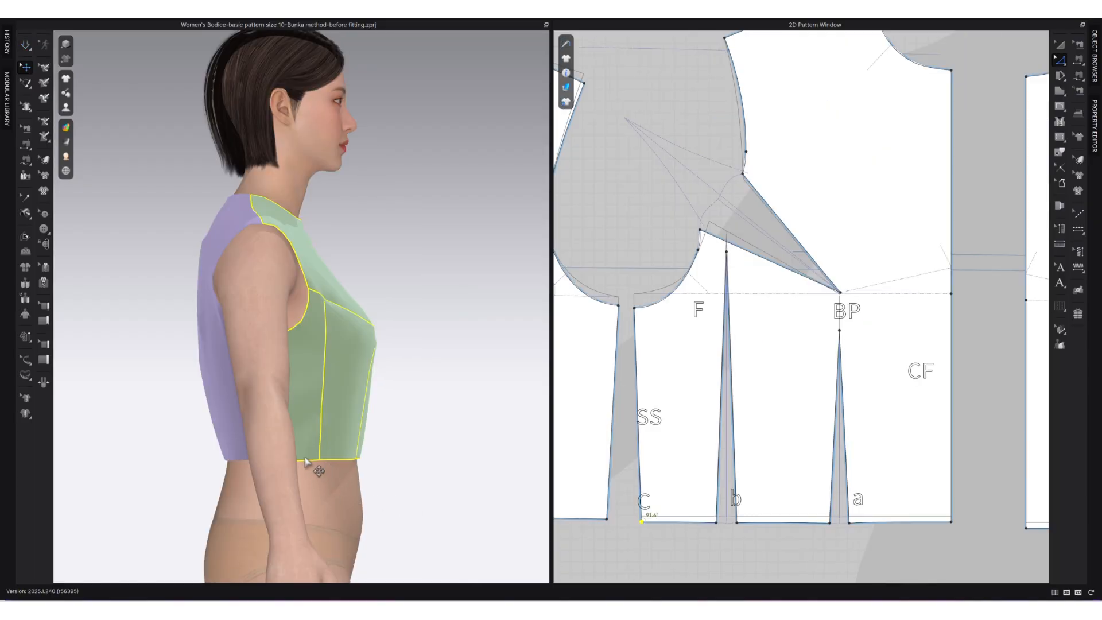
click(774, 542)
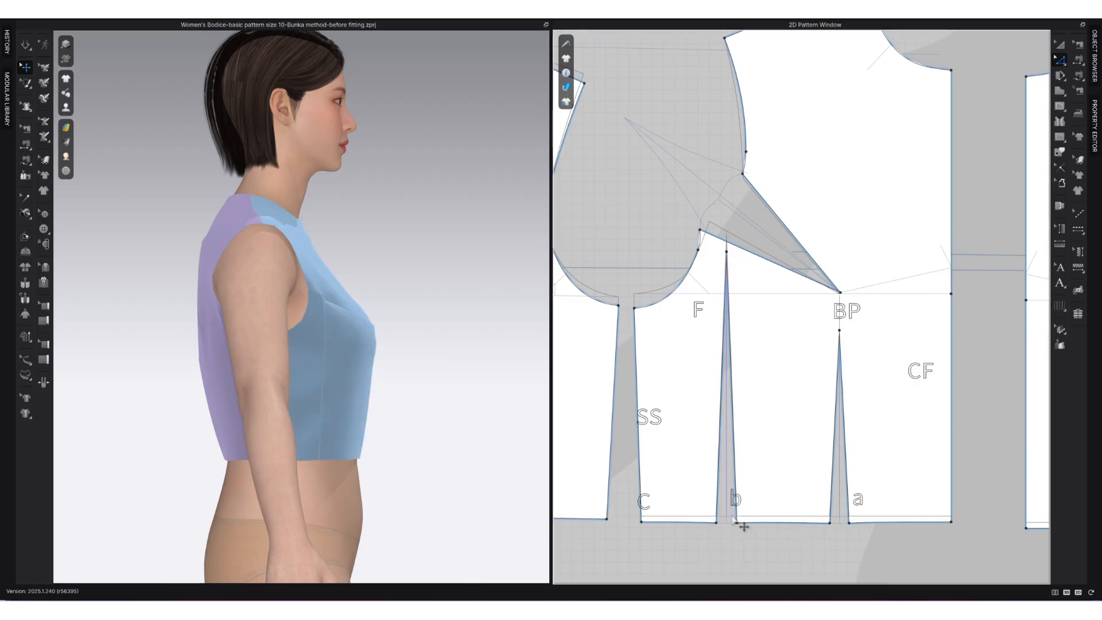
click(739, 516)
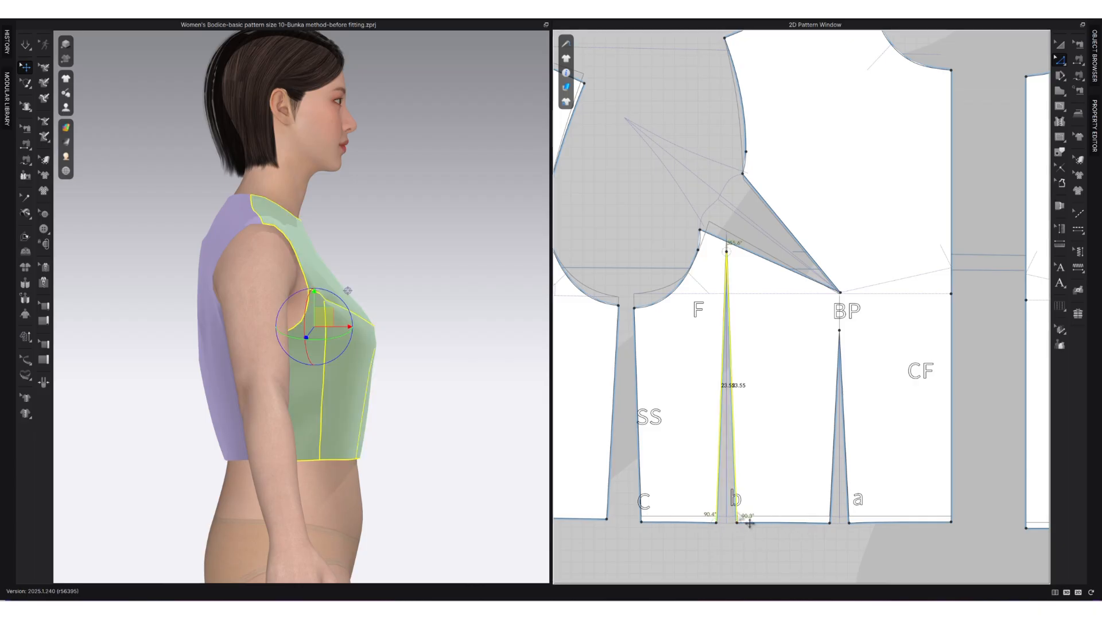
scroll(764, 519, down, 3)
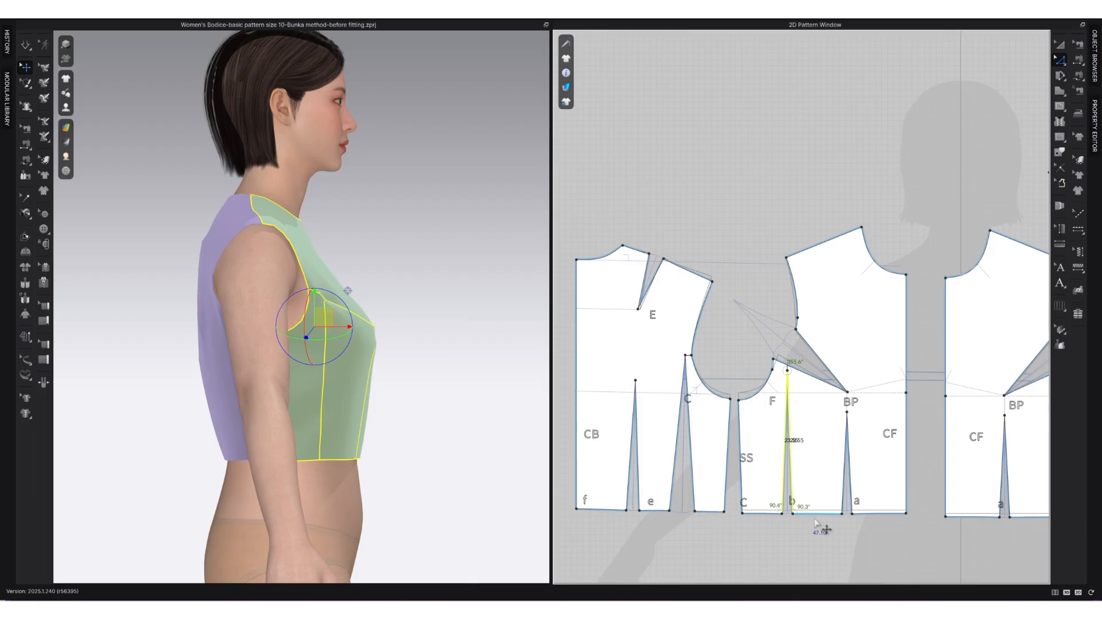
scroll(800, 520, up, 1)
right_click(793, 516)
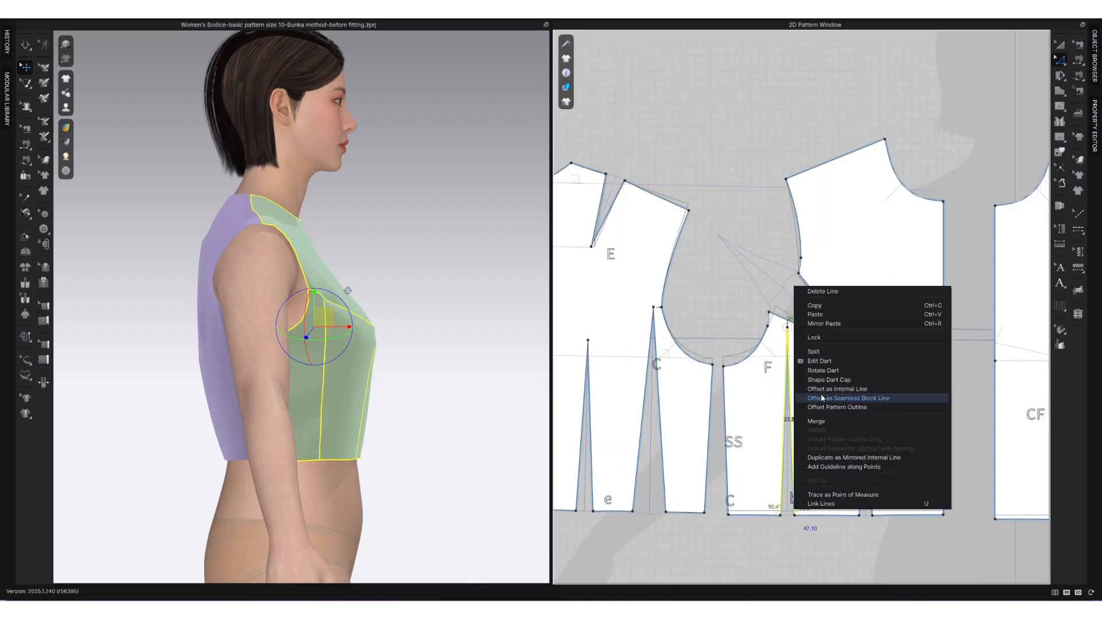
click(835, 359)
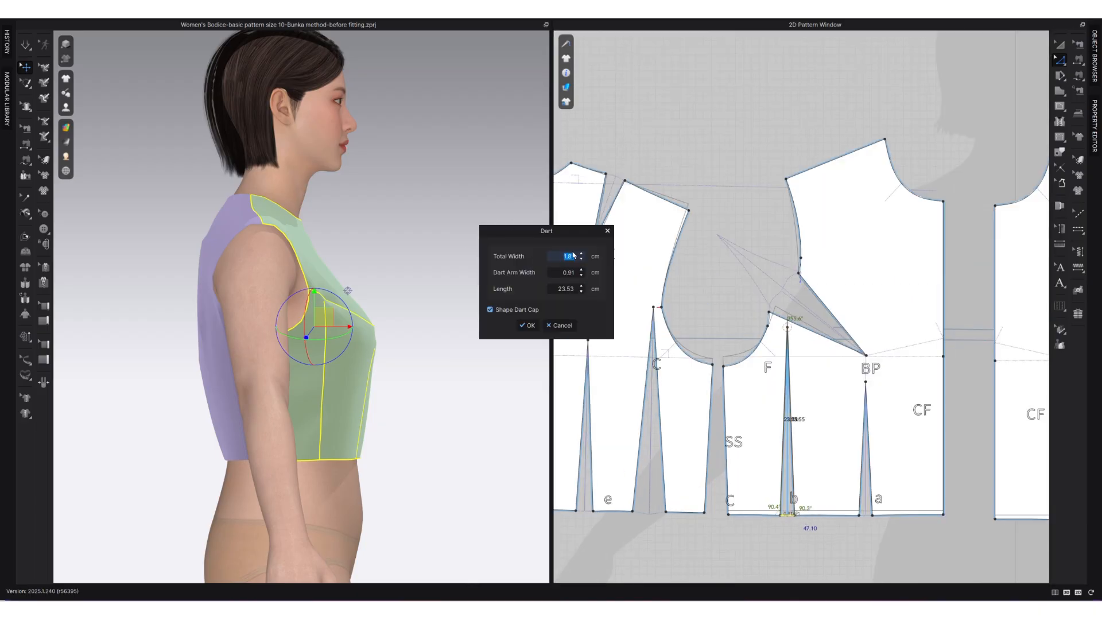
text(1.5)
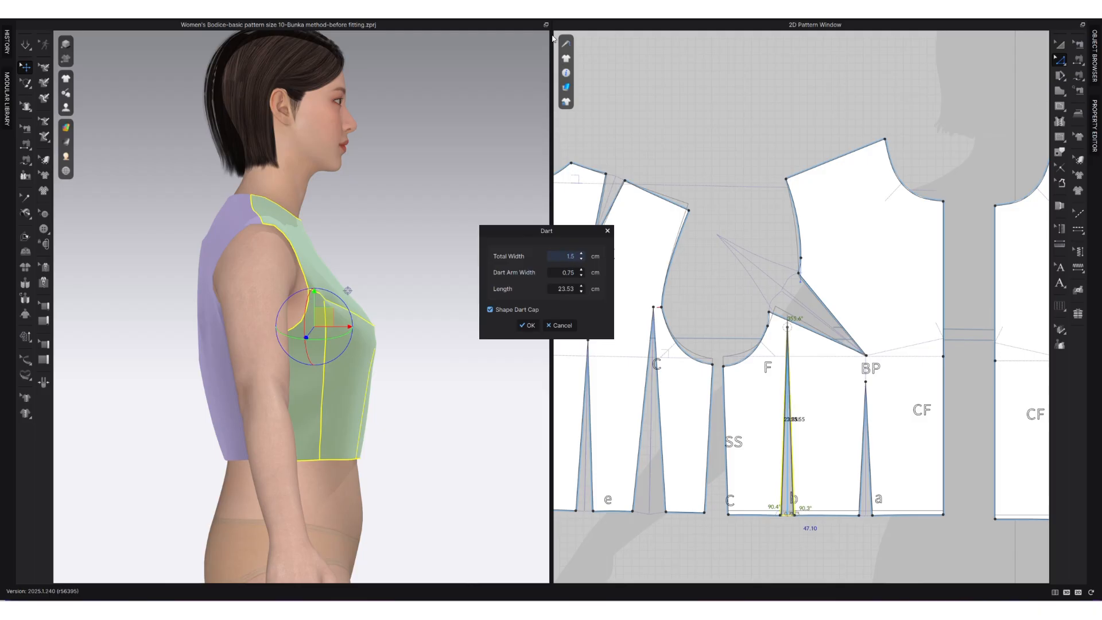
click(528, 325)
key(Return)
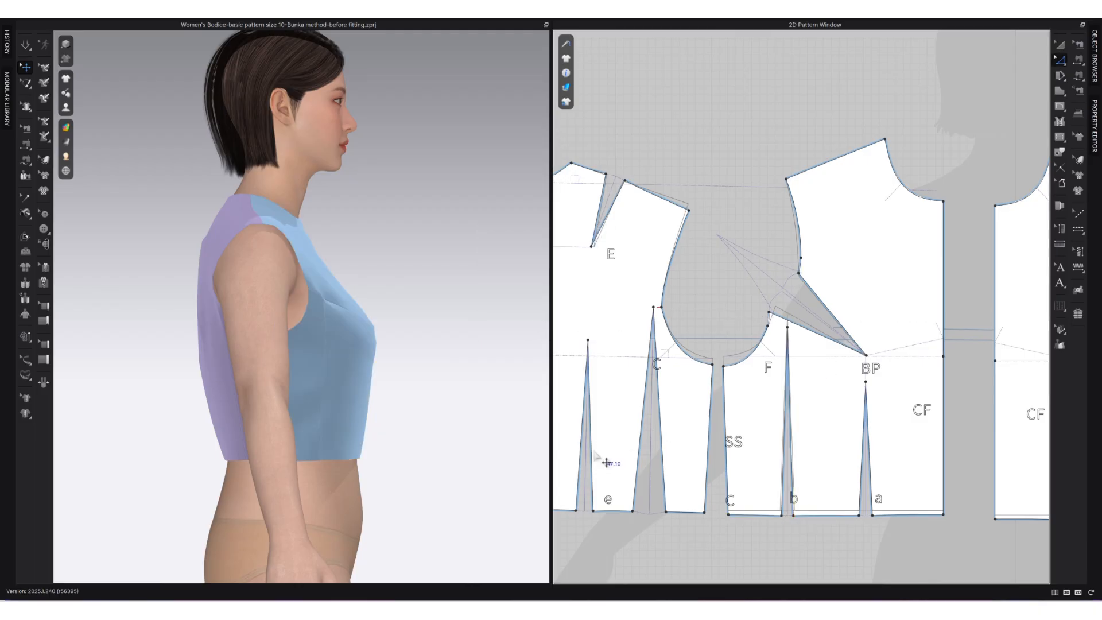
Step: Set the total width of the large back waist dart below the armhole to 4 cm with Shape Dart Cap enabled and accept the outline
click(641, 505)
right_click(637, 503)
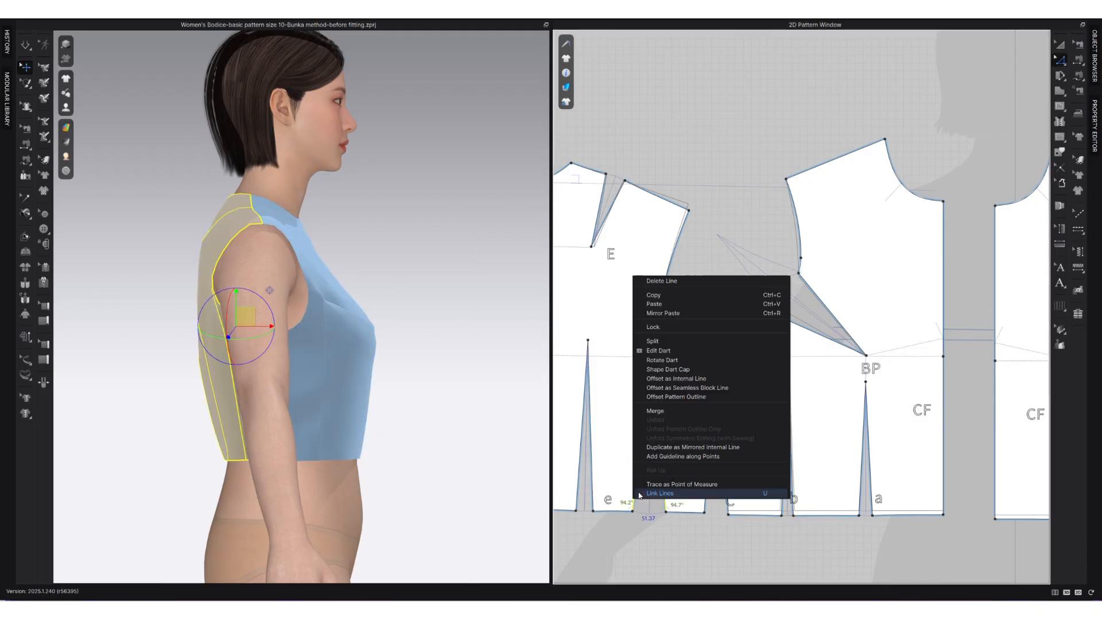
click(666, 350)
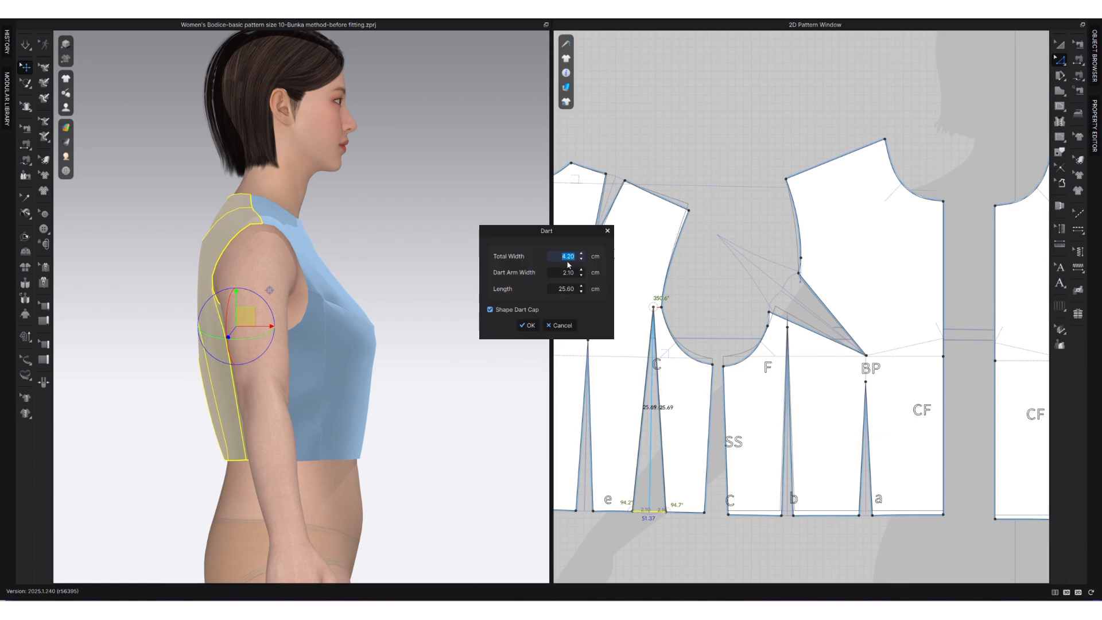
text(4)
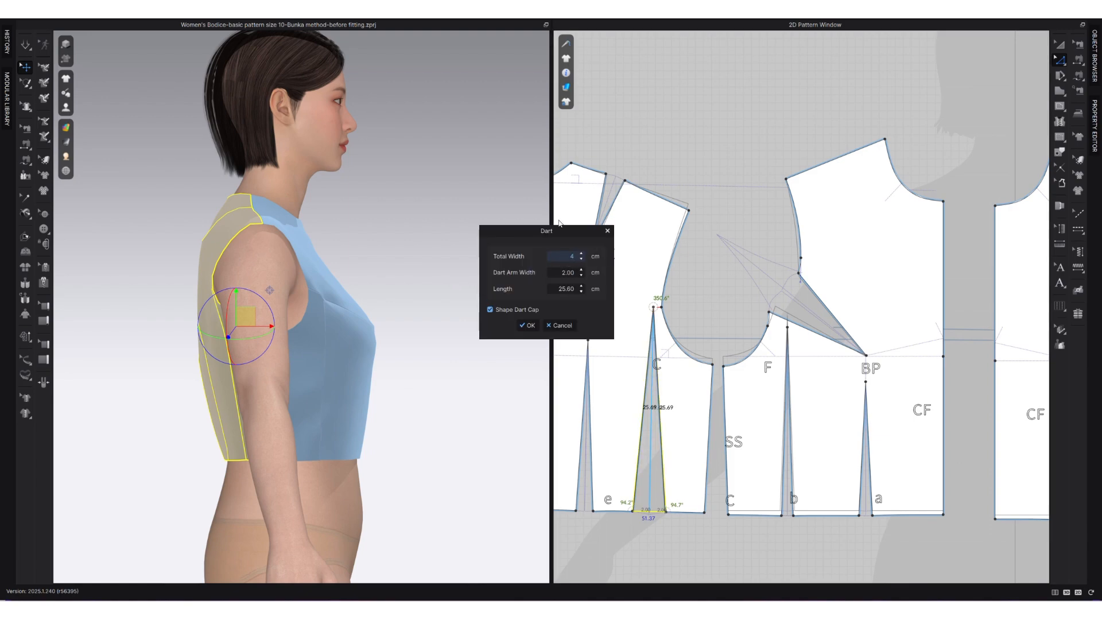
click(526, 326)
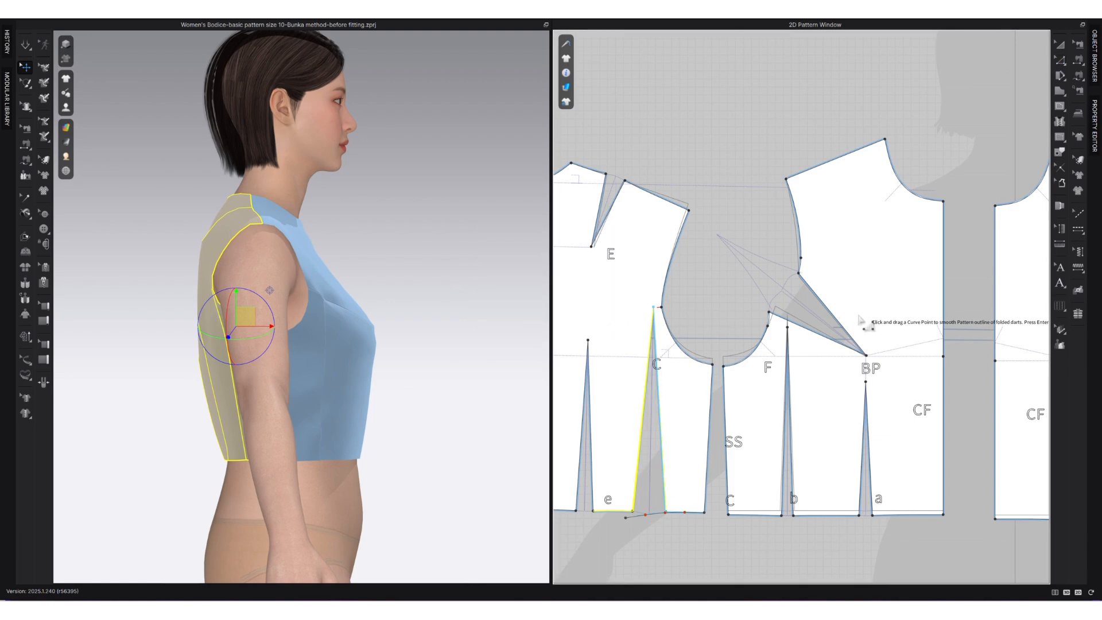
click(871, 330)
Step: Simulate the bodice with the narrowed darts and tug the front and back near the hem to check the waist from the side
click(24, 40)
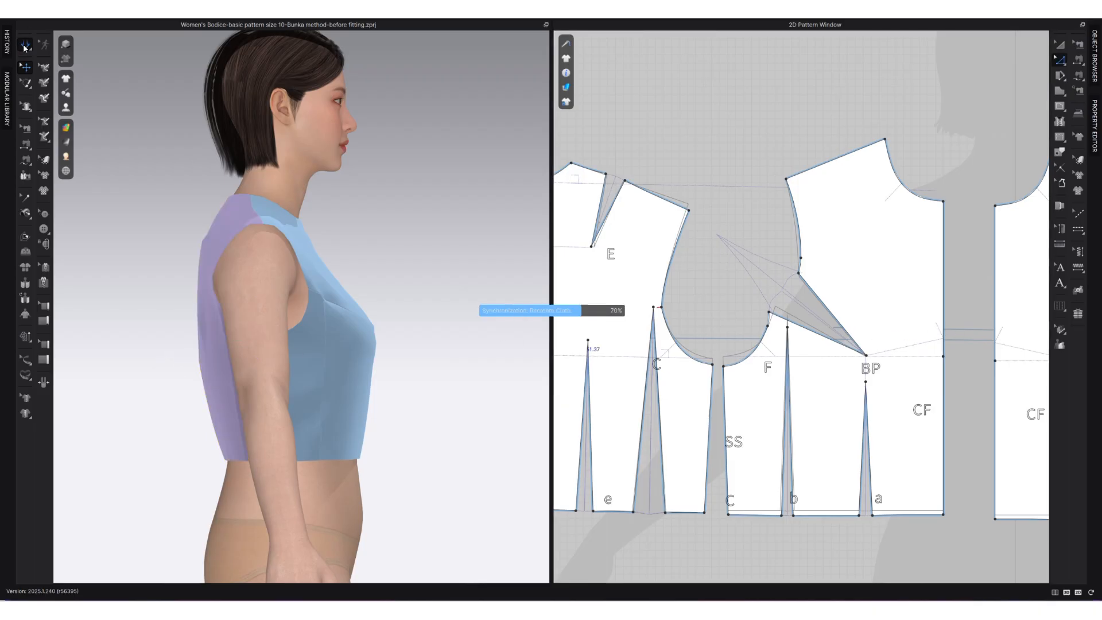
click(337, 460)
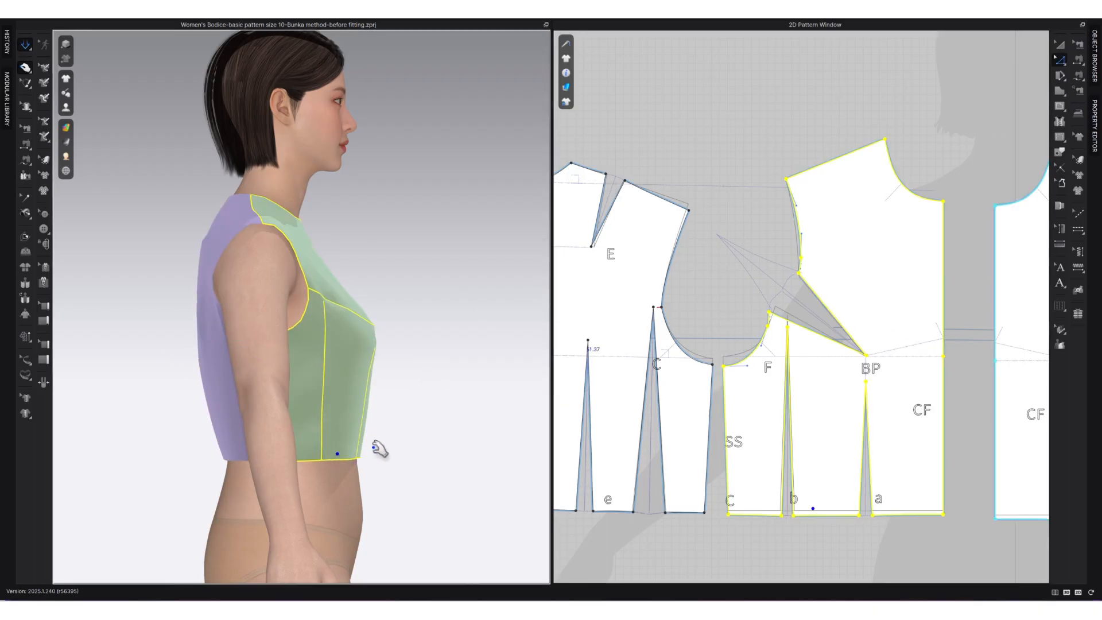
right_drag(374, 437, 395, 436)
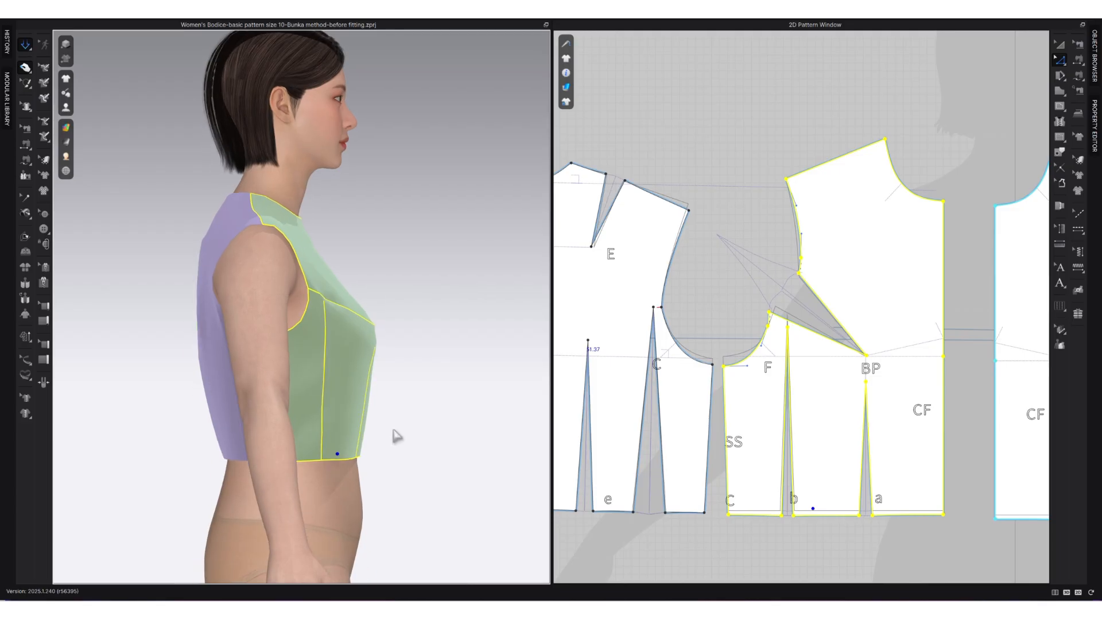
click(228, 452)
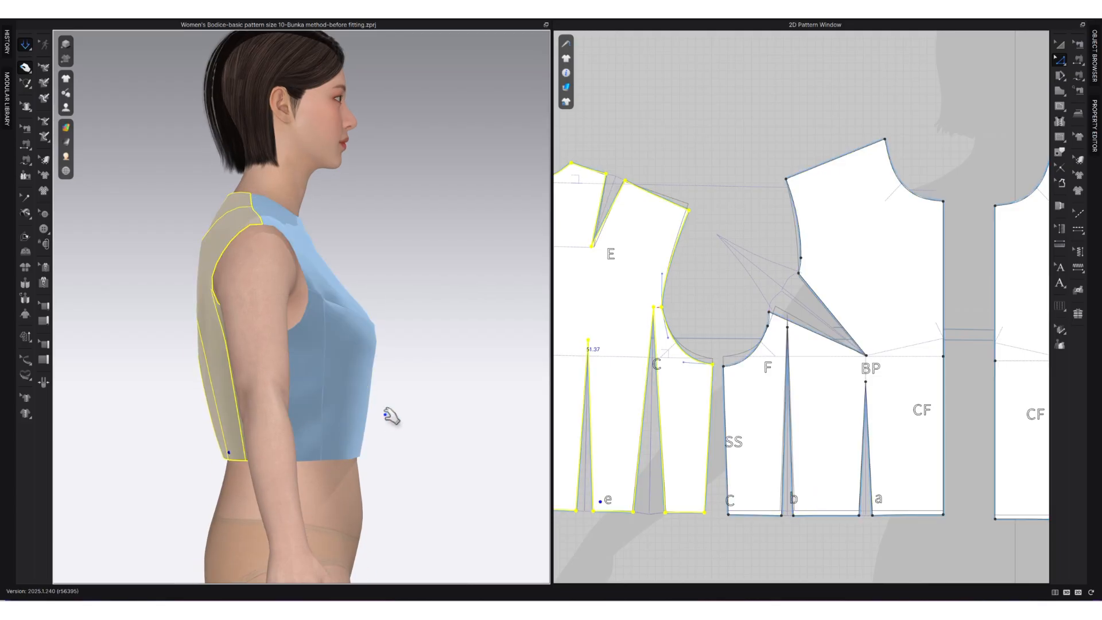
click(354, 427)
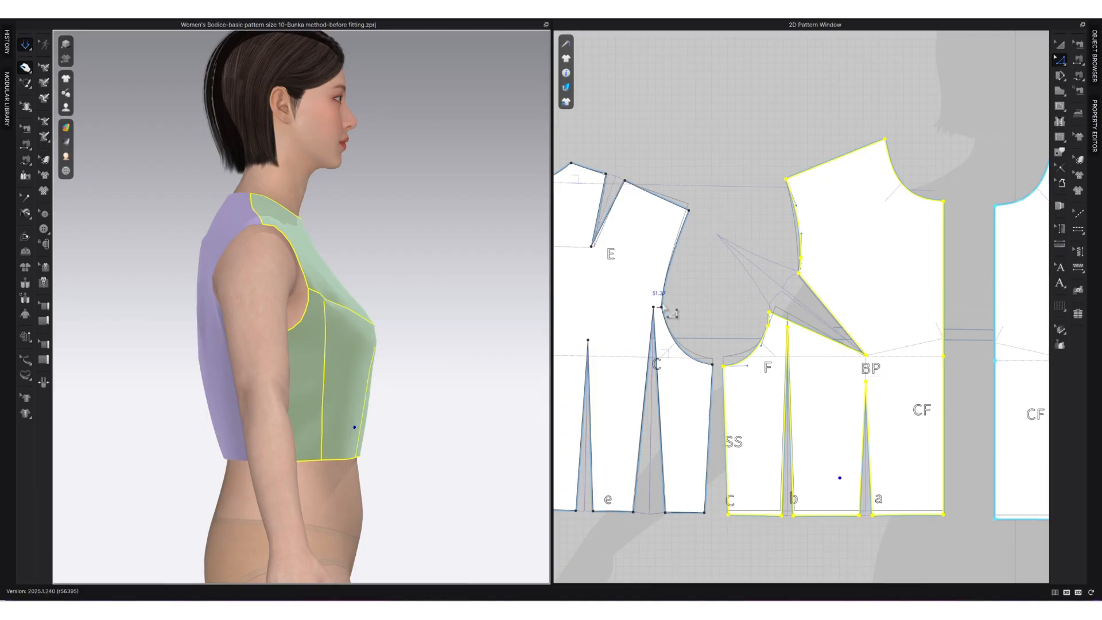
Step: Smooth the lower front armhole curve between the bust dart and the side seam with Smooth Curve and apply it
scroll(878, 331, down, 3)
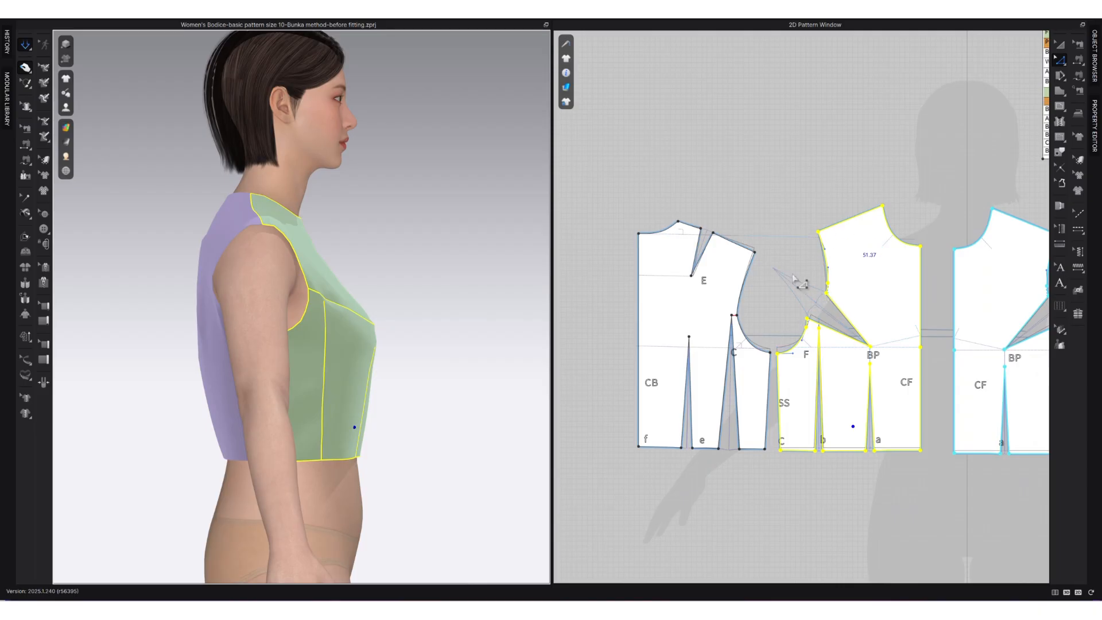
scroll(806, 335, up, 2)
click(795, 315)
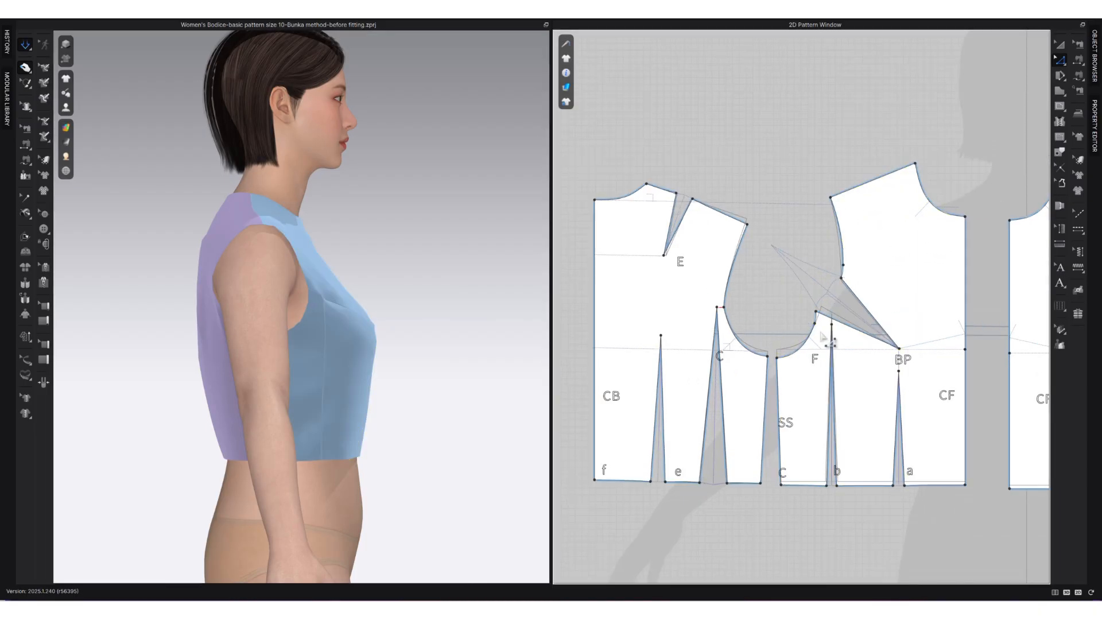
scroll(820, 334, up, 2)
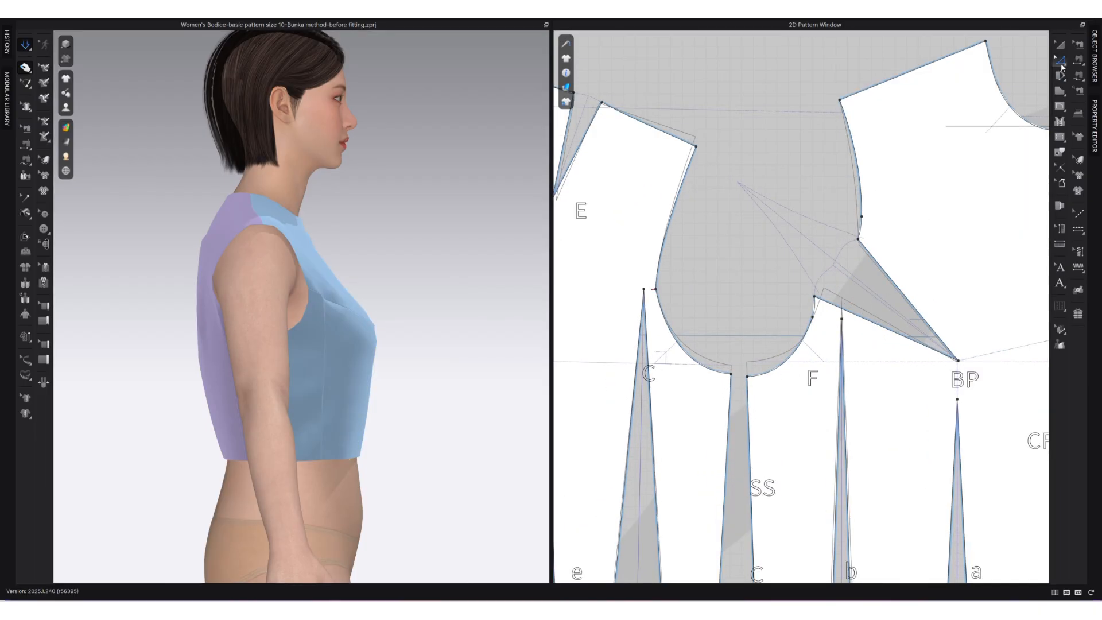
click(1060, 60)
click(999, 111)
scroll(819, 327, up, 1)
click(818, 282)
click(730, 386)
drag(783, 343, 775, 329)
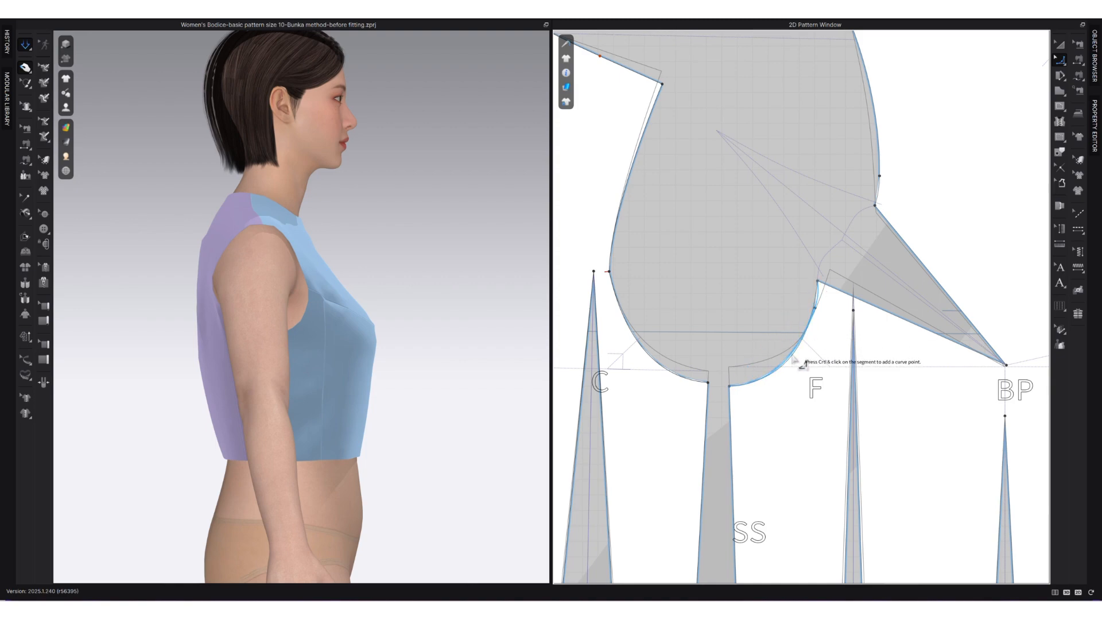
key(Return)
click(763, 261)
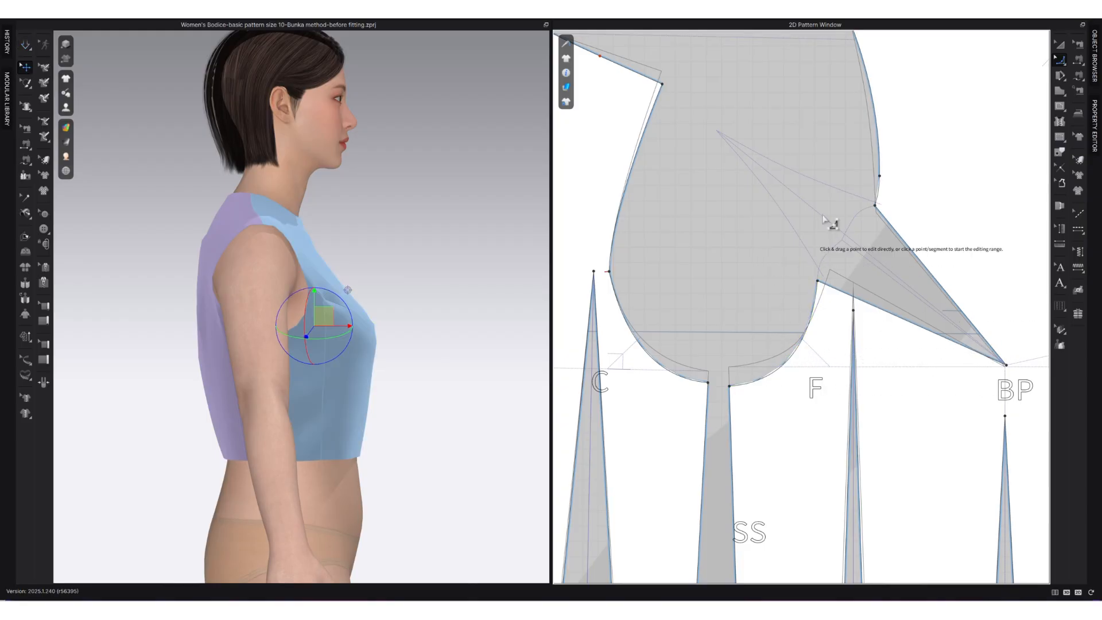
Step: Match up the front shoulder line with the neck-side part of the back shoulder line so the two necklines meet
scroll(836, 306, down, 5)
click(1060, 46)
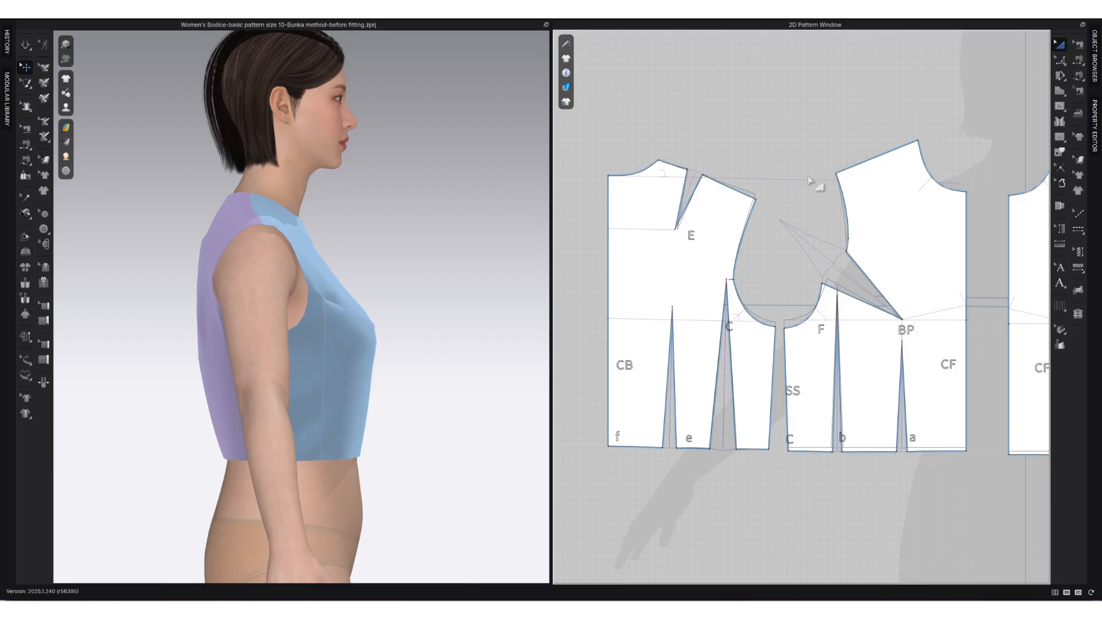
key(z)
click(889, 158)
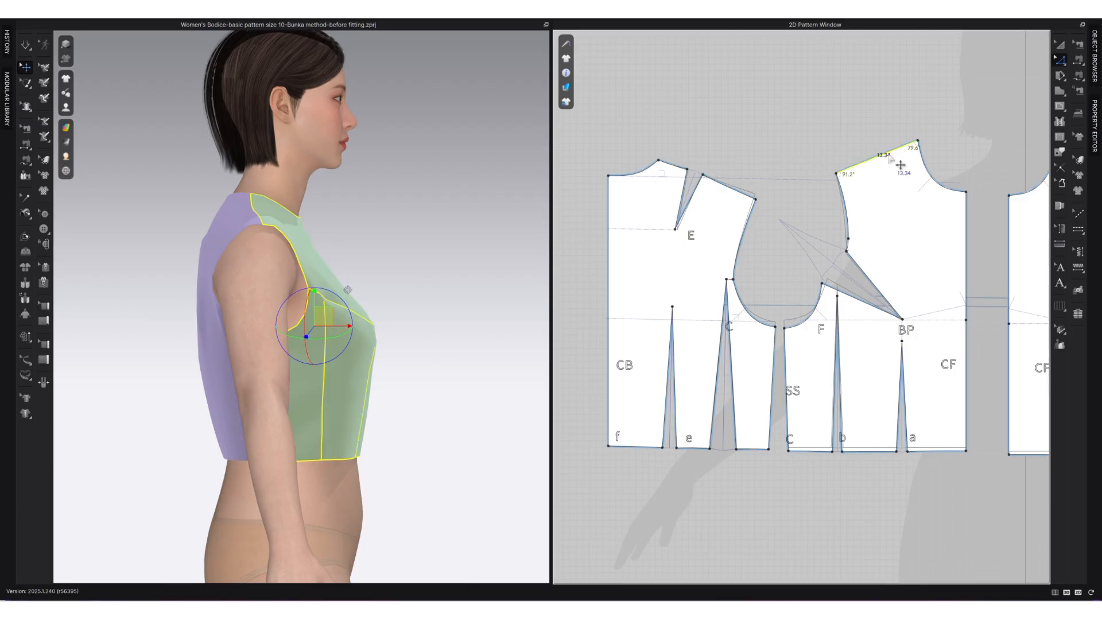
shift+click(668, 164)
right_click(668, 165)
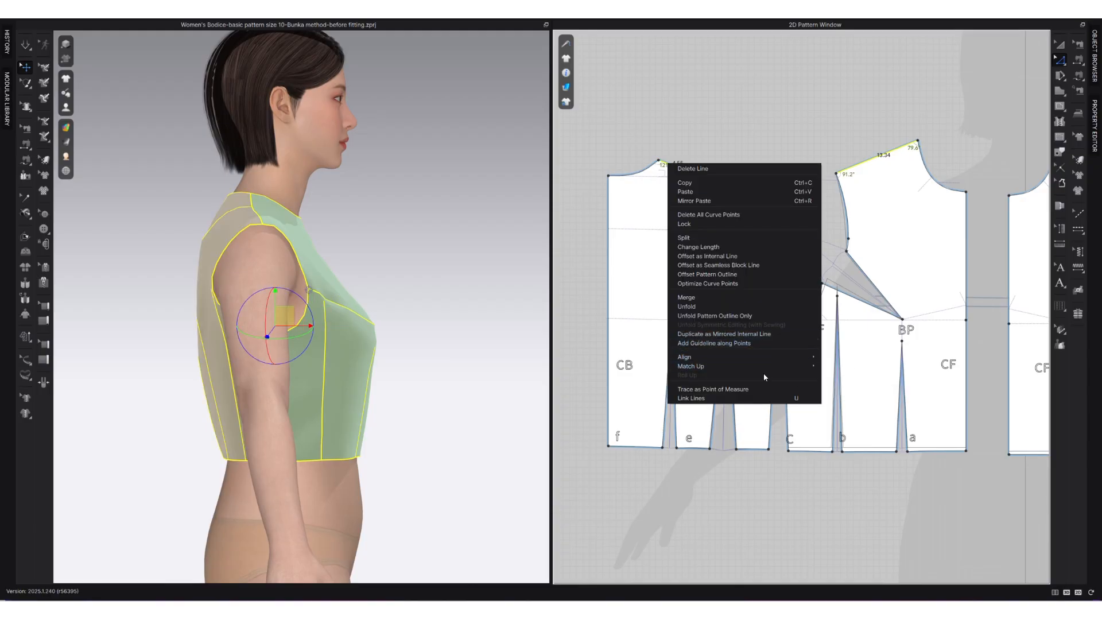
click(860, 366)
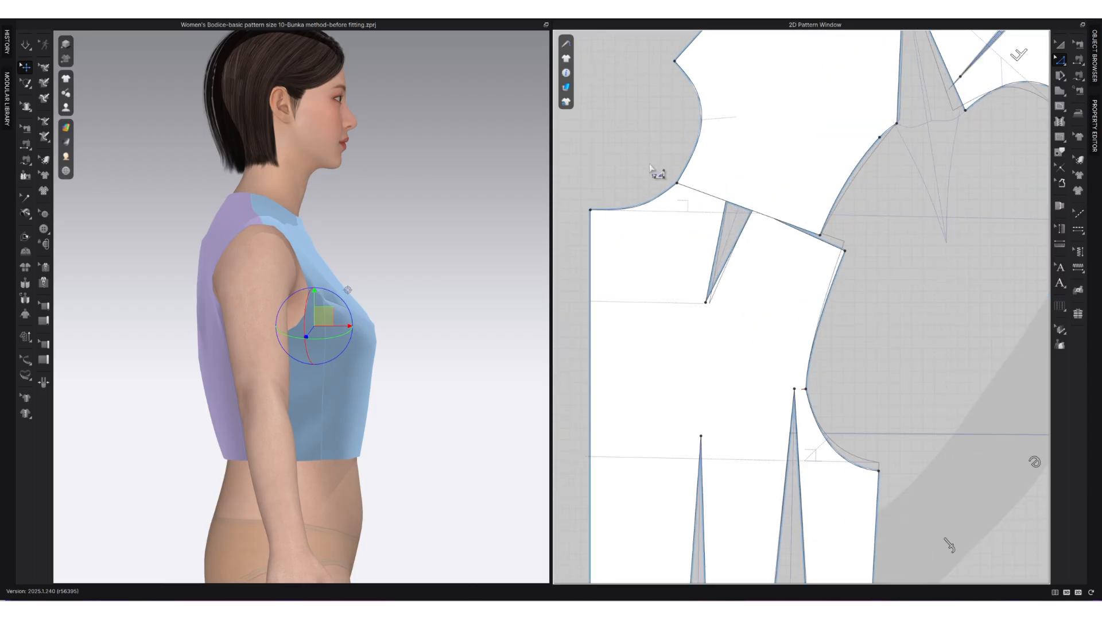
Step: Try to define a Smooth Curve range on the back neckline from the centre back to the shoulder neck point
click(631, 203)
scroll(630, 211, up, 4)
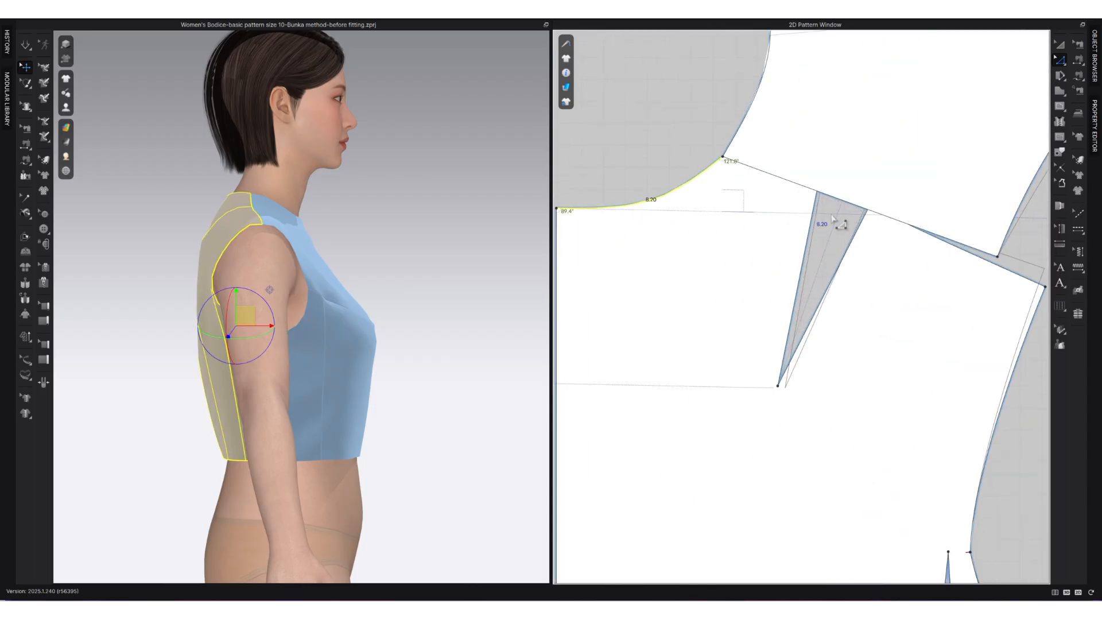
click(1060, 60)
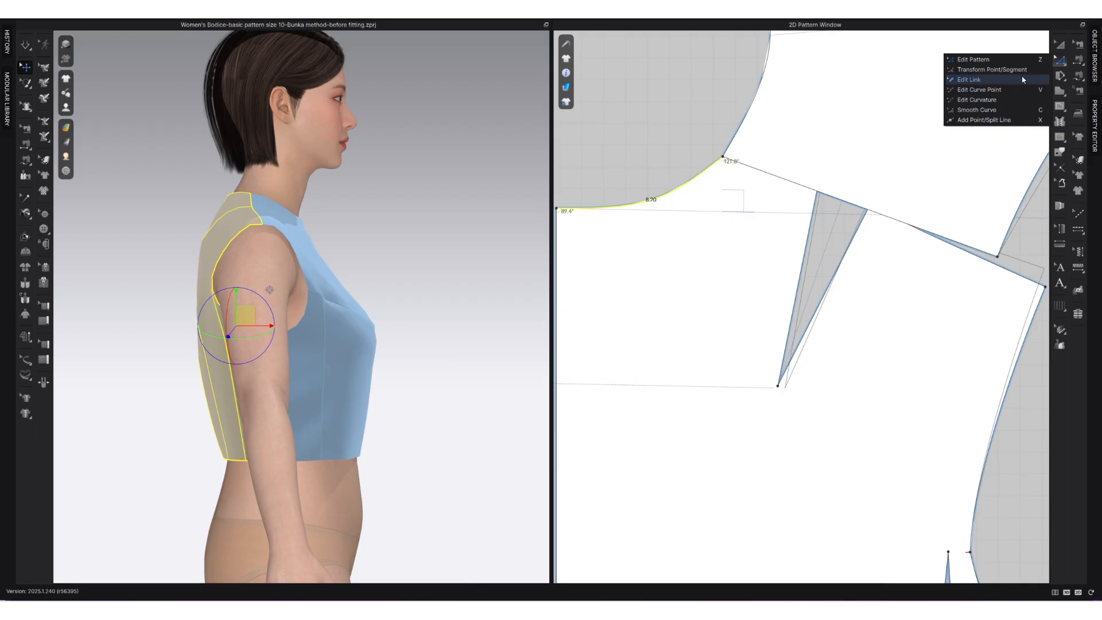
click(983, 111)
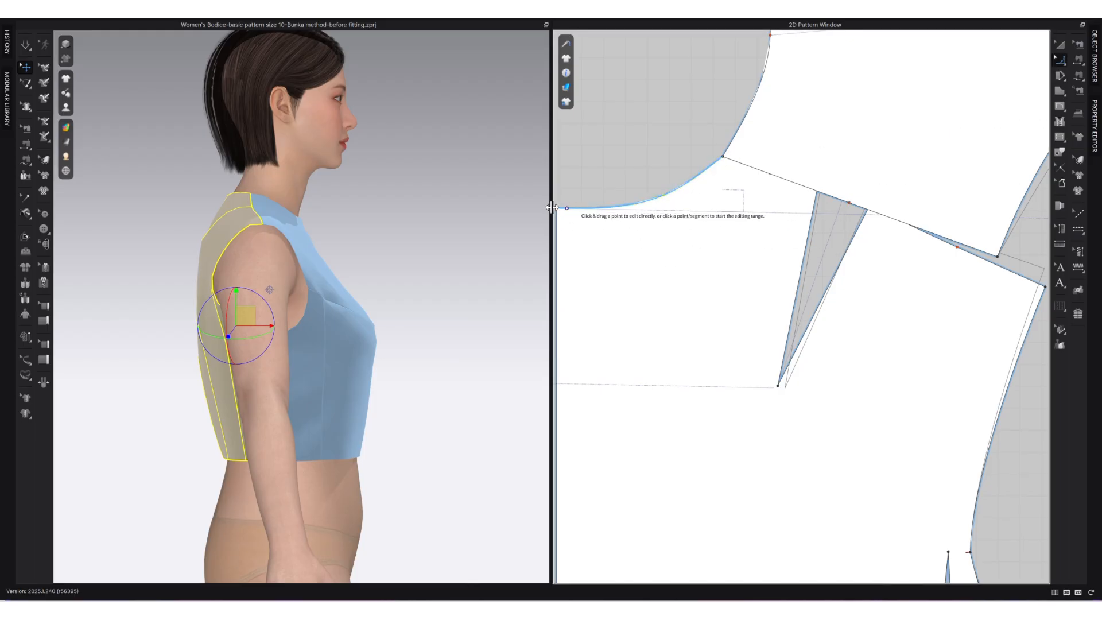
click(556, 209)
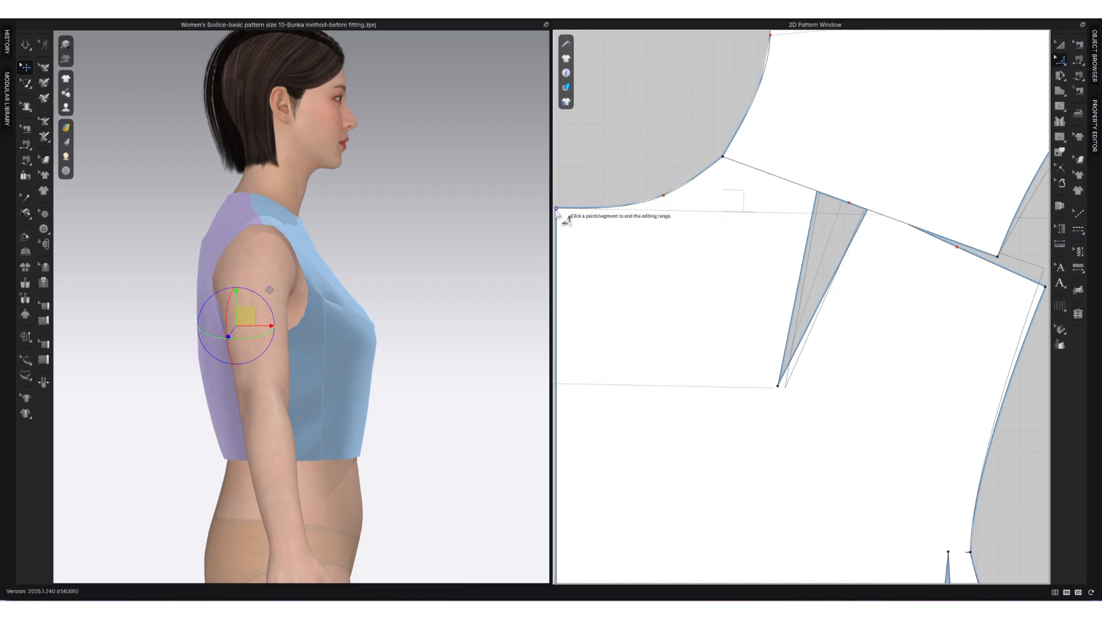
click(721, 159)
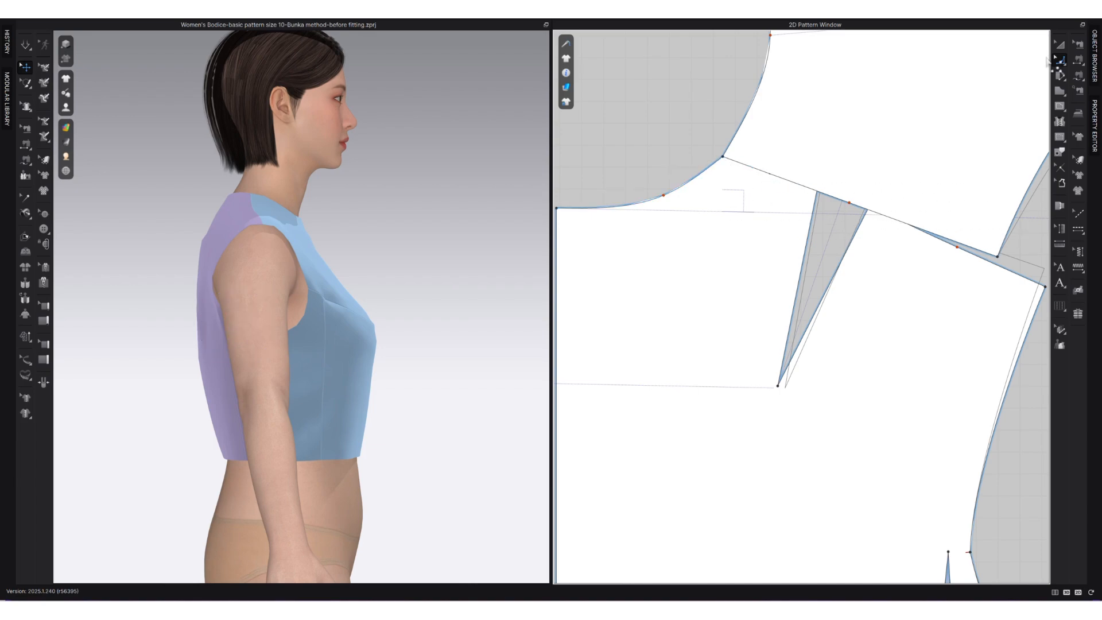
Step: Bring the back bodice pattern to the front of the stacking order over the matched front piece
click(1060, 47)
right_click(743, 307)
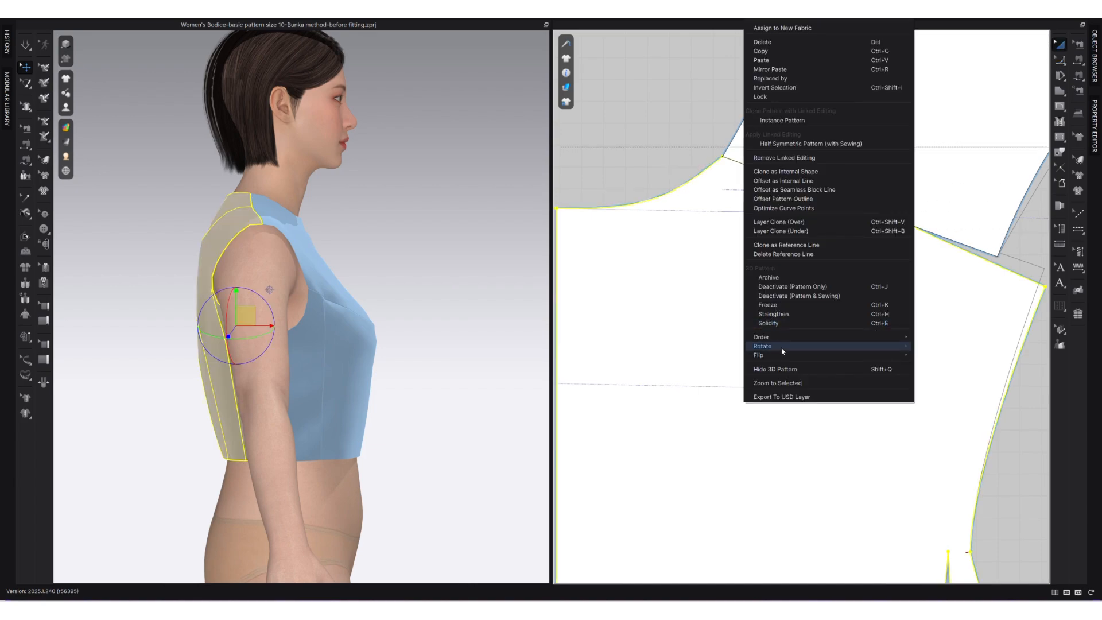
mouse_move(779, 340)
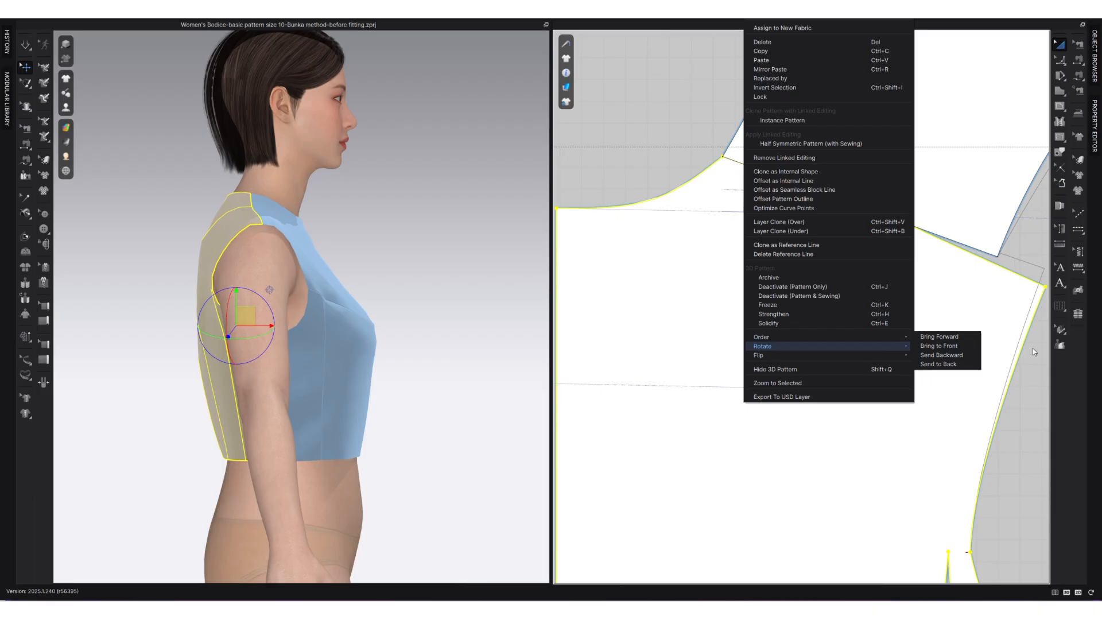
click(962, 343)
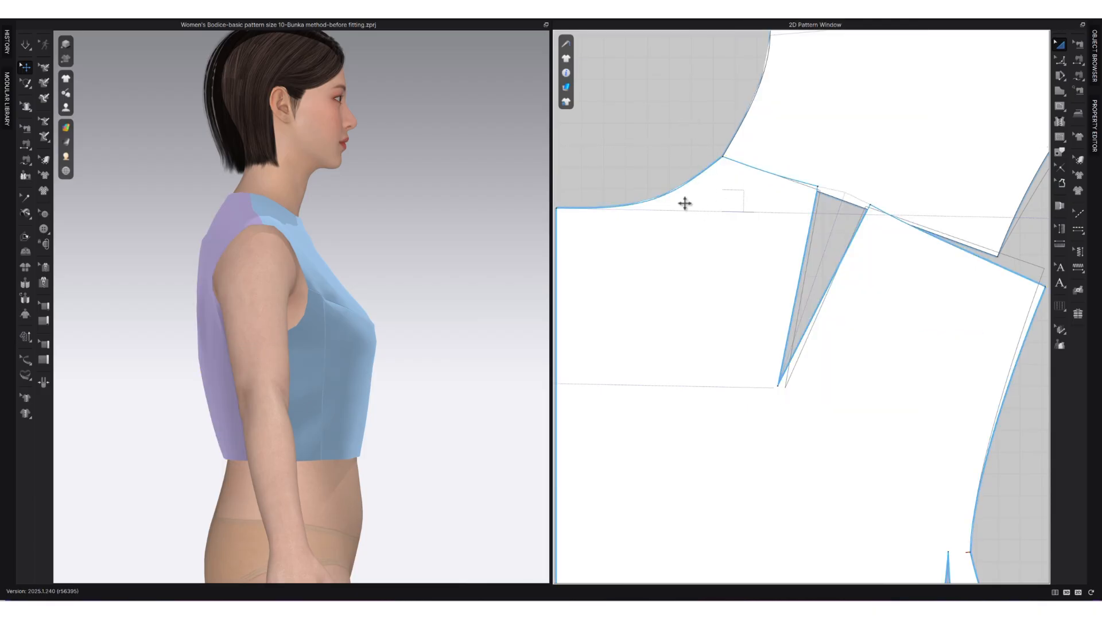
Step: Smooth the back neckline from the centre back to the shoulder neck point with Smooth Curve and refine its curvature
key(z)
click(557, 208)
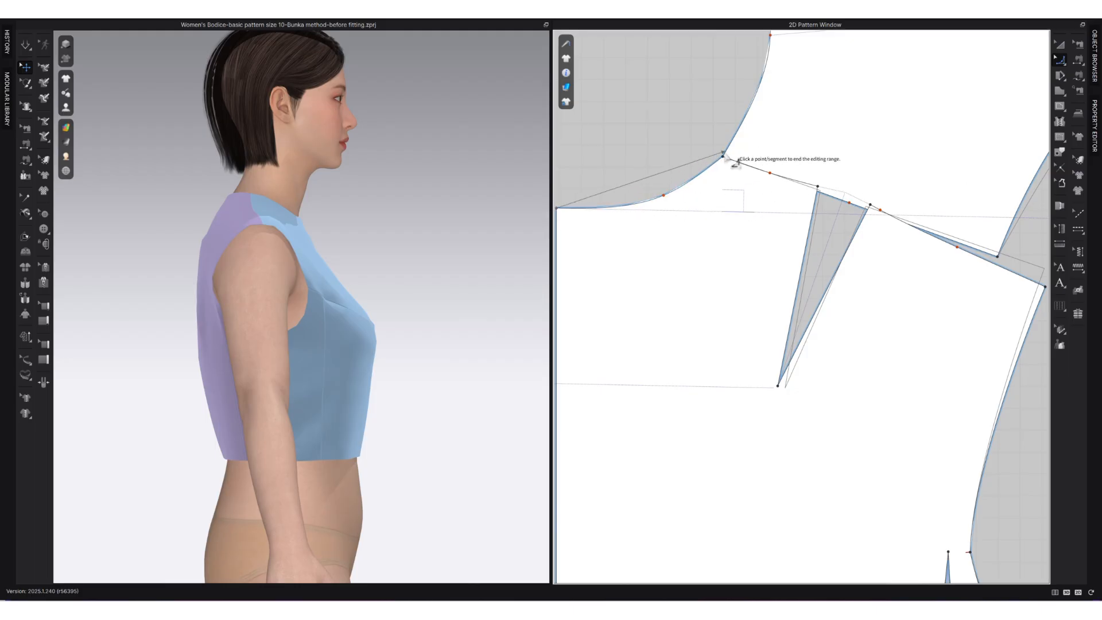
click(723, 156)
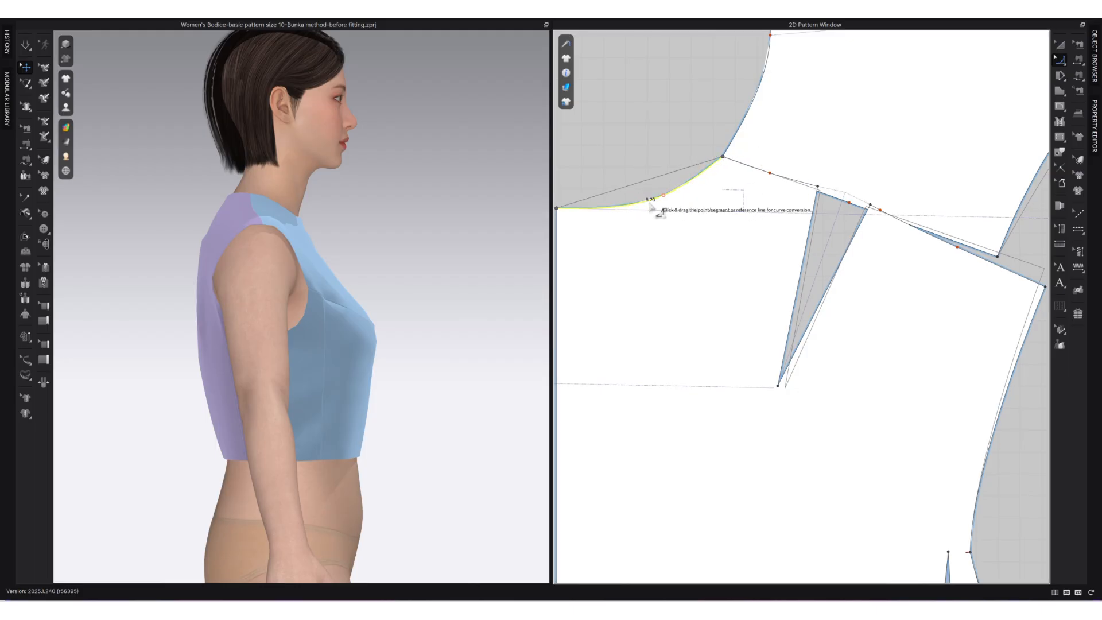
click(653, 202)
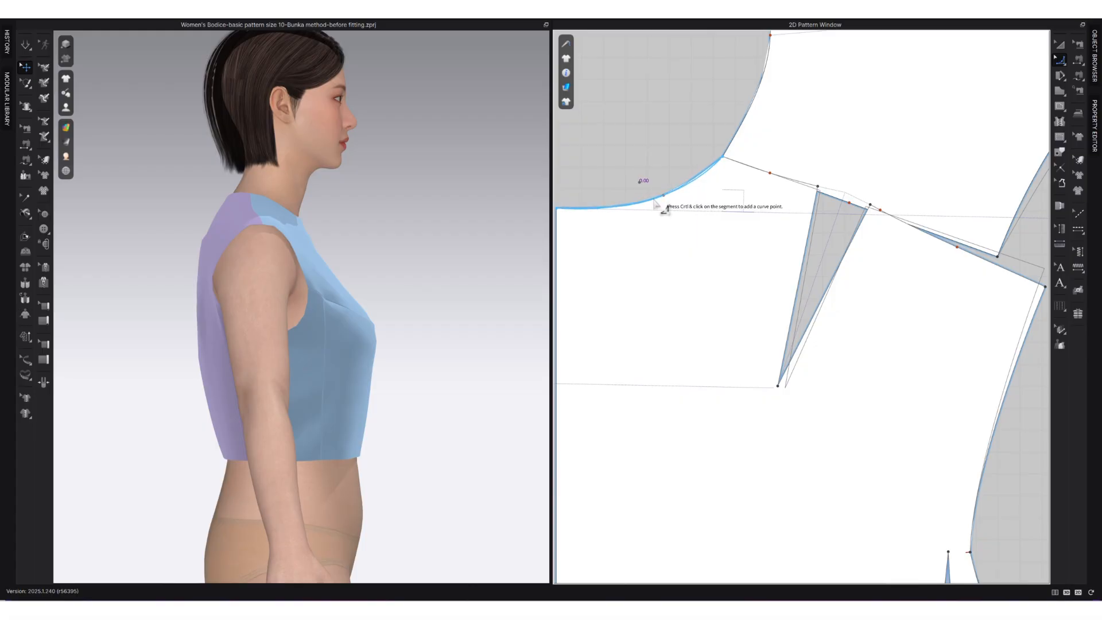
click(658, 201)
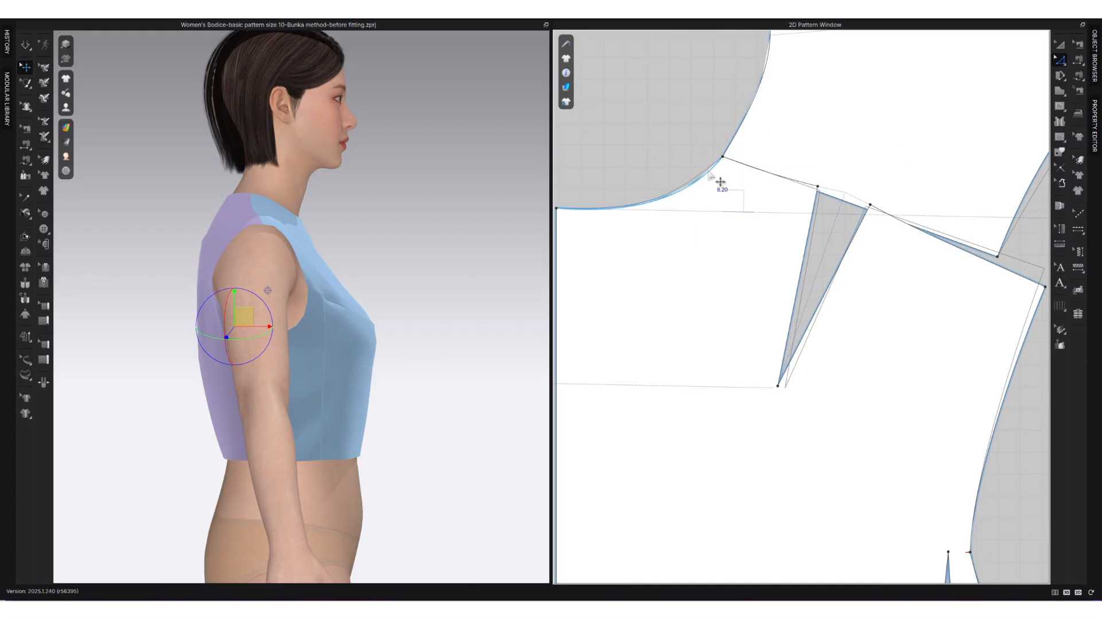
scroll(711, 189, up, 2)
drag(689, 201, 686, 201)
click(679, 144)
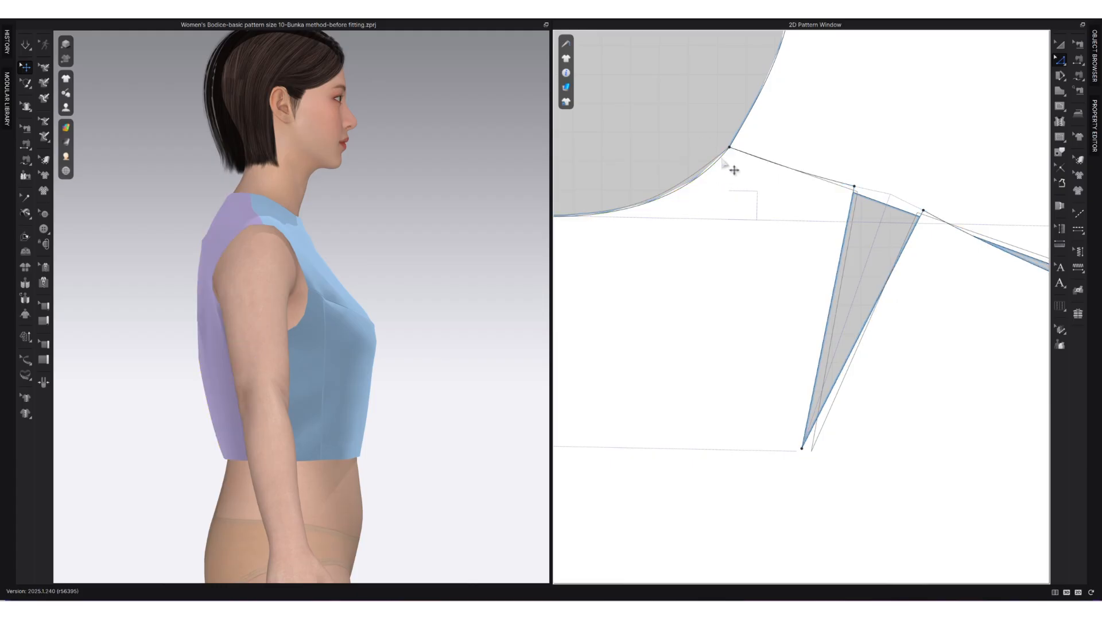
Step: Separate the front bodice from the back and match up its shoulder line with the back's armhole-side shoulder line so the armhole ends meet
scroll(722, 160, down, 2)
scroll(760, 215, down, 3)
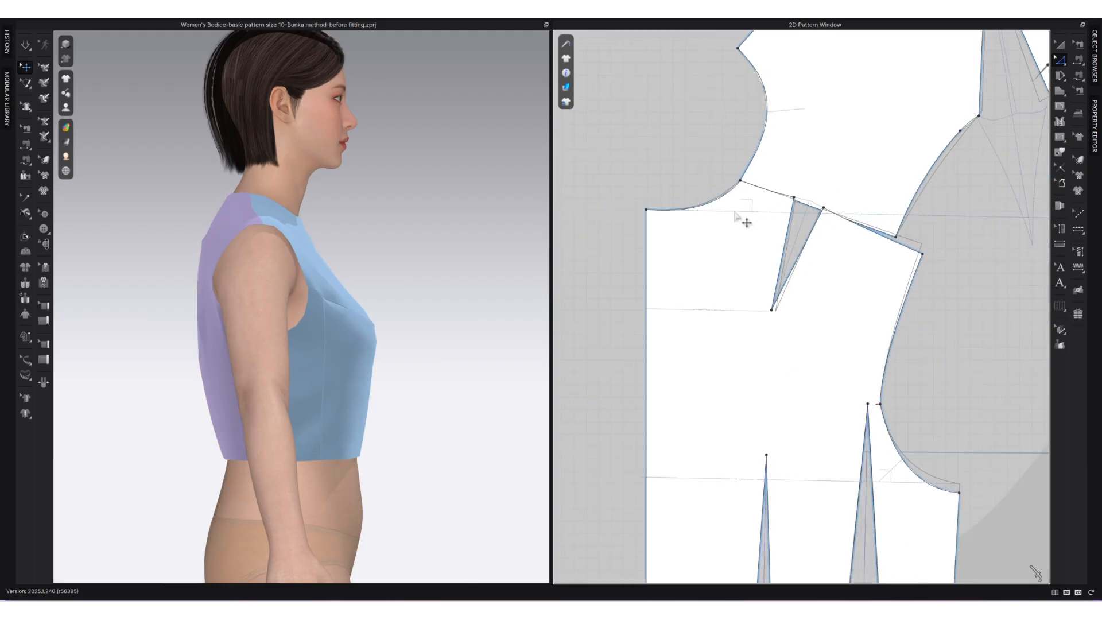
click(1059, 46)
drag(911, 158, 948, 153)
click(976, 186)
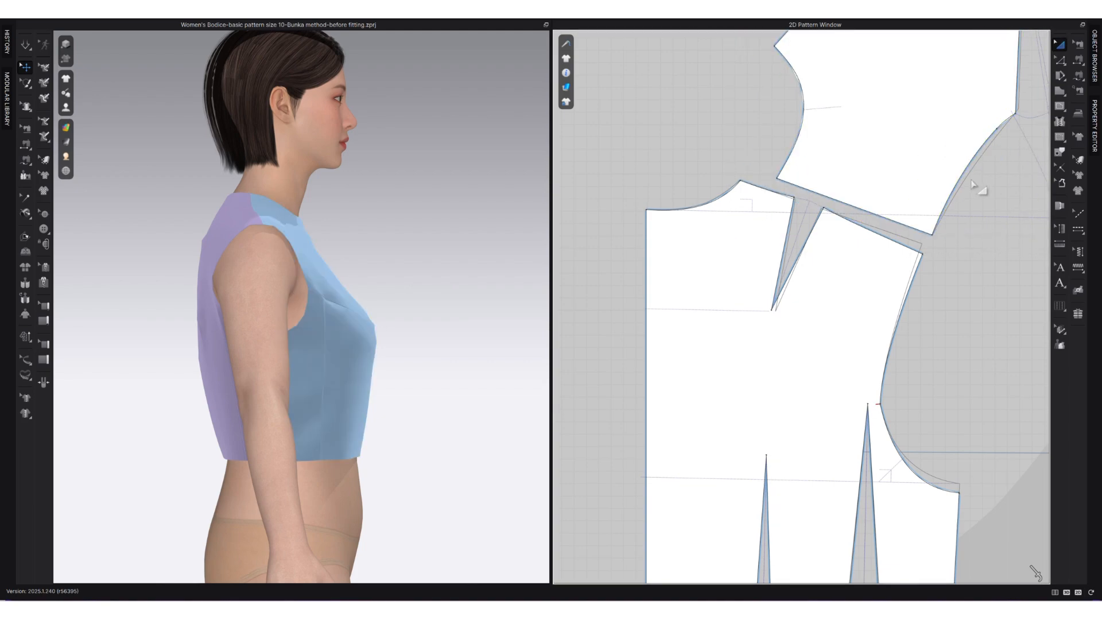
key(z)
click(929, 238)
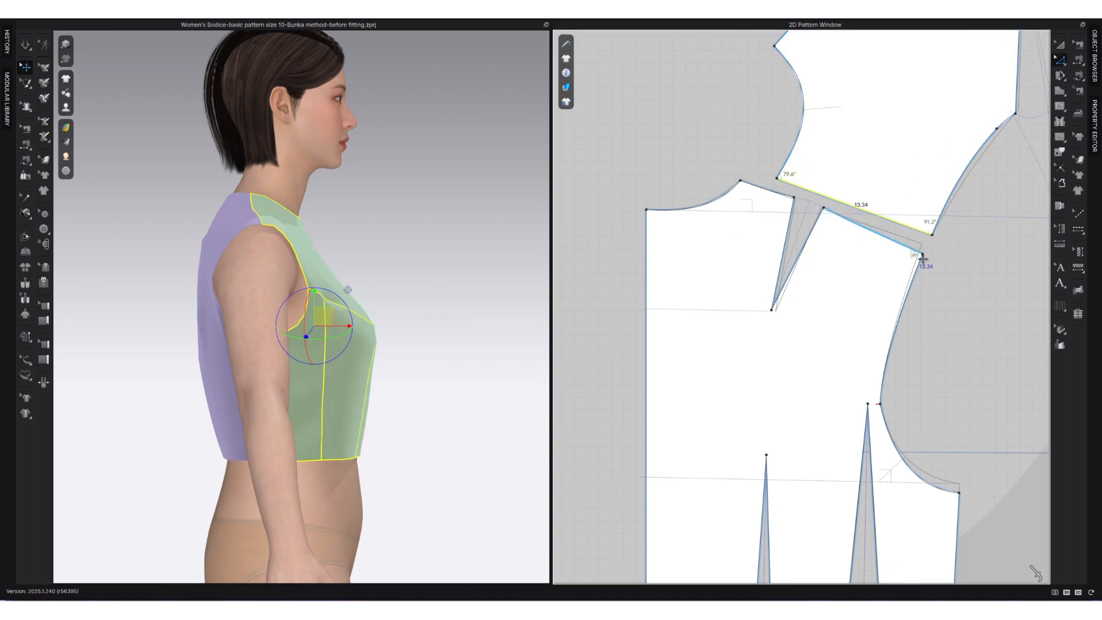
right_click(911, 251)
mouse_move(965, 451)
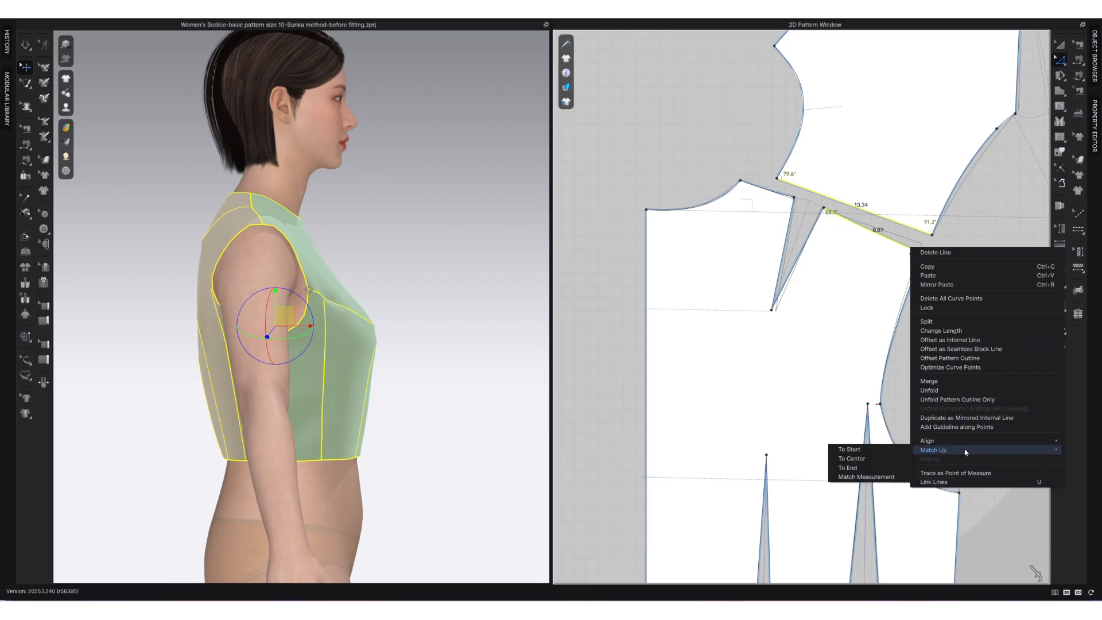
click(869, 462)
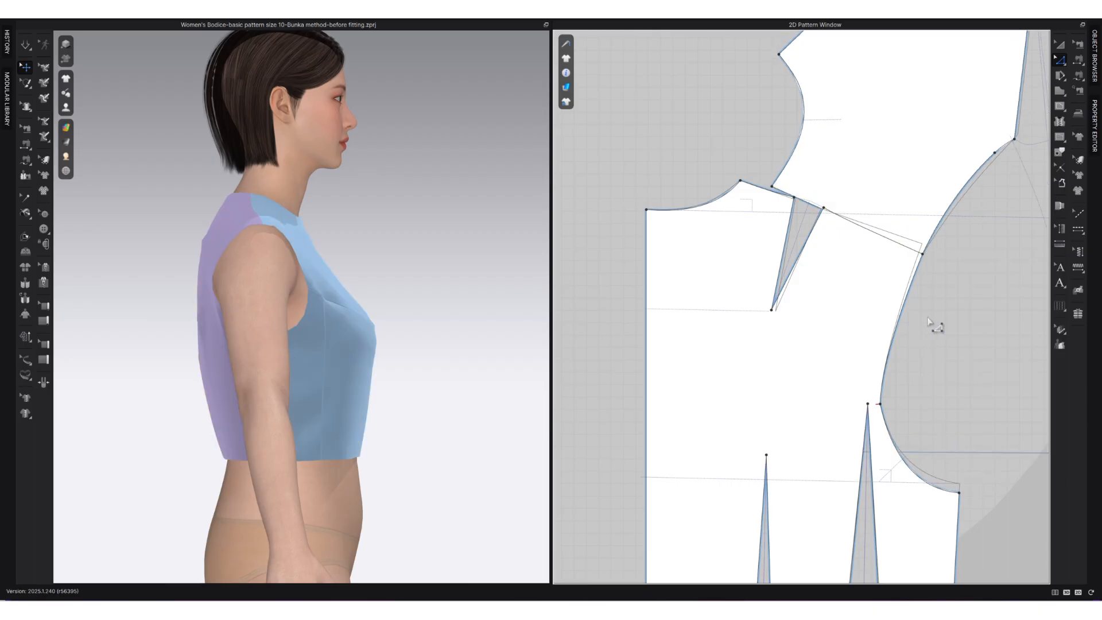
Step: Adjust the upper front armhole curve near the shoulder point so it flows smoothly into the back armhole
scroll(914, 272, up, 2)
middle_drag(877, 223, 786, 213)
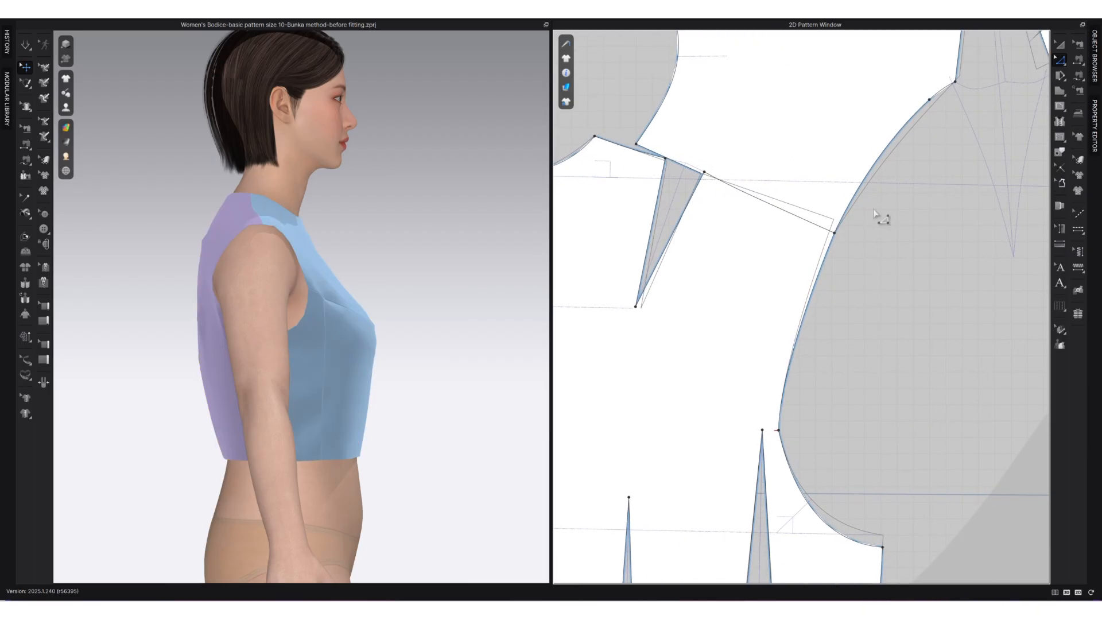
click(853, 204)
scroll(859, 195, up, 1)
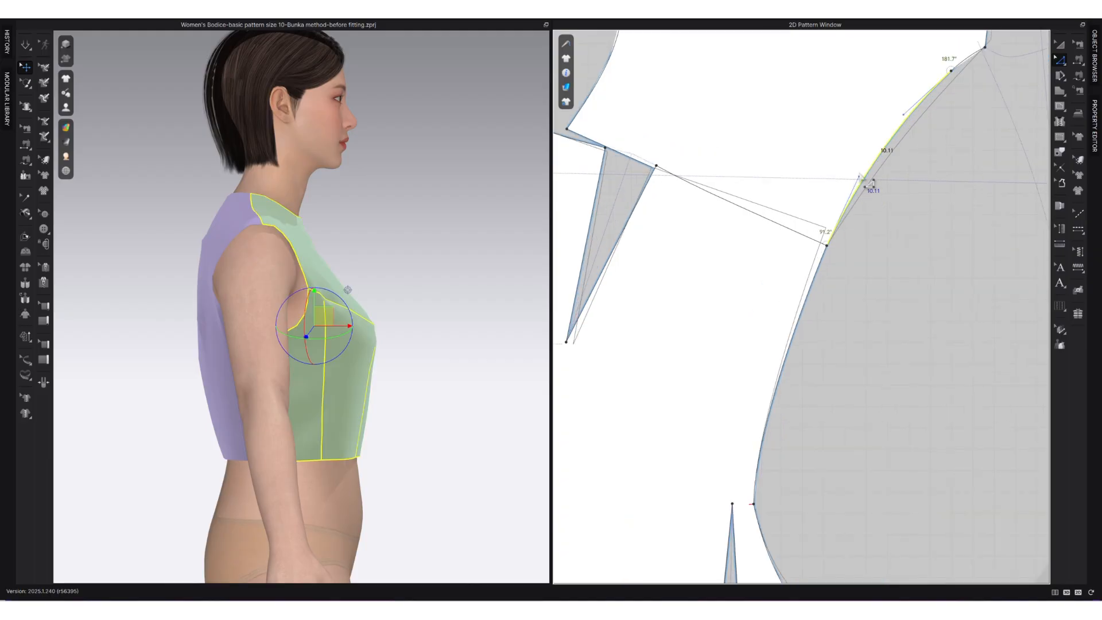
drag(871, 187, 873, 187)
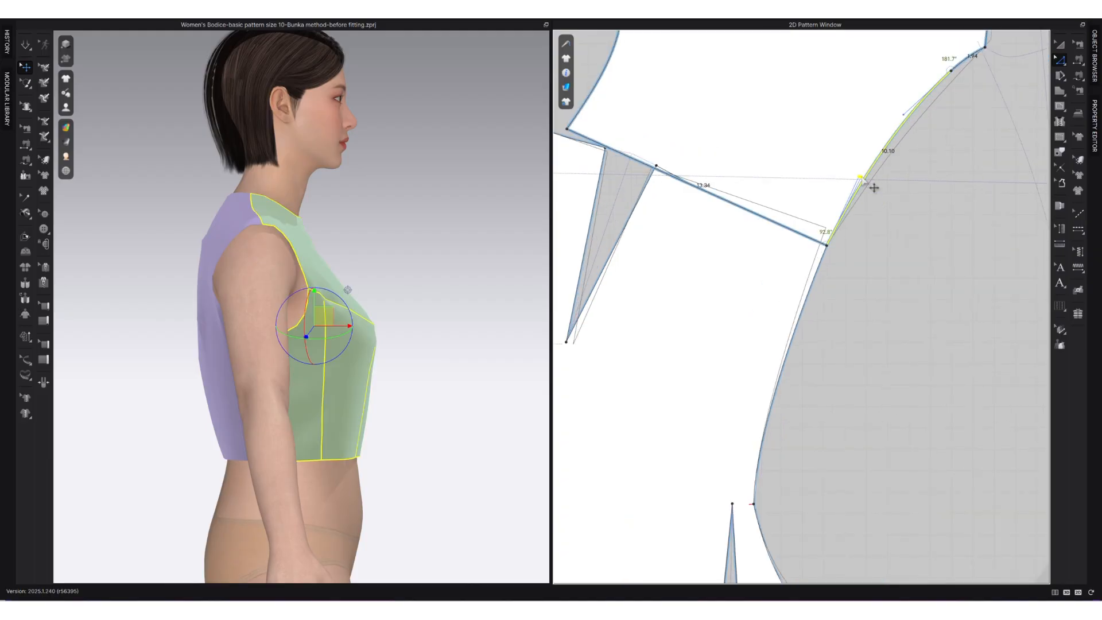
click(826, 291)
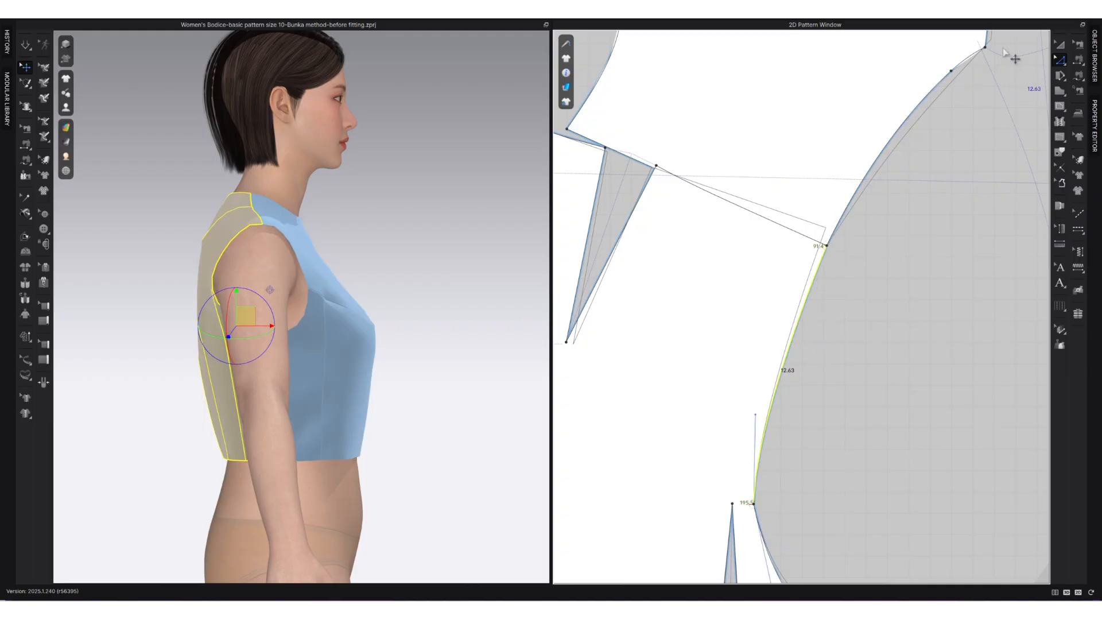
Step: Match up the front and back shoulder lines again at the armhole end and refine the back armhole curve
click(1065, 45)
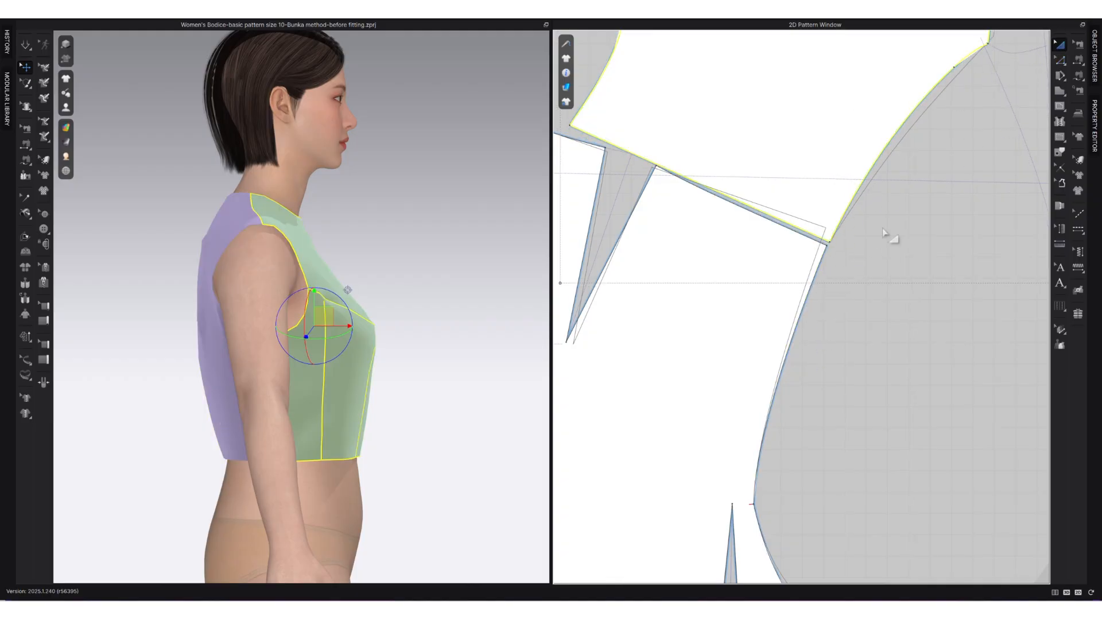
click(1060, 60)
click(818, 241)
shift+click(822, 237)
right_click(824, 247)
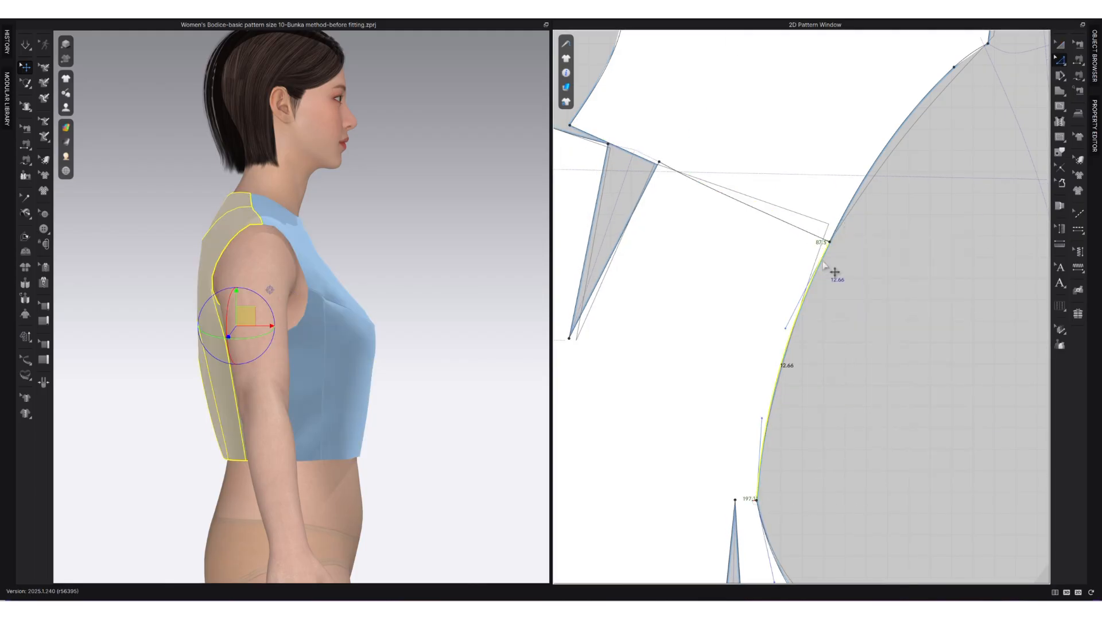
middle_drag(834, 270, 826, 166)
click(772, 481)
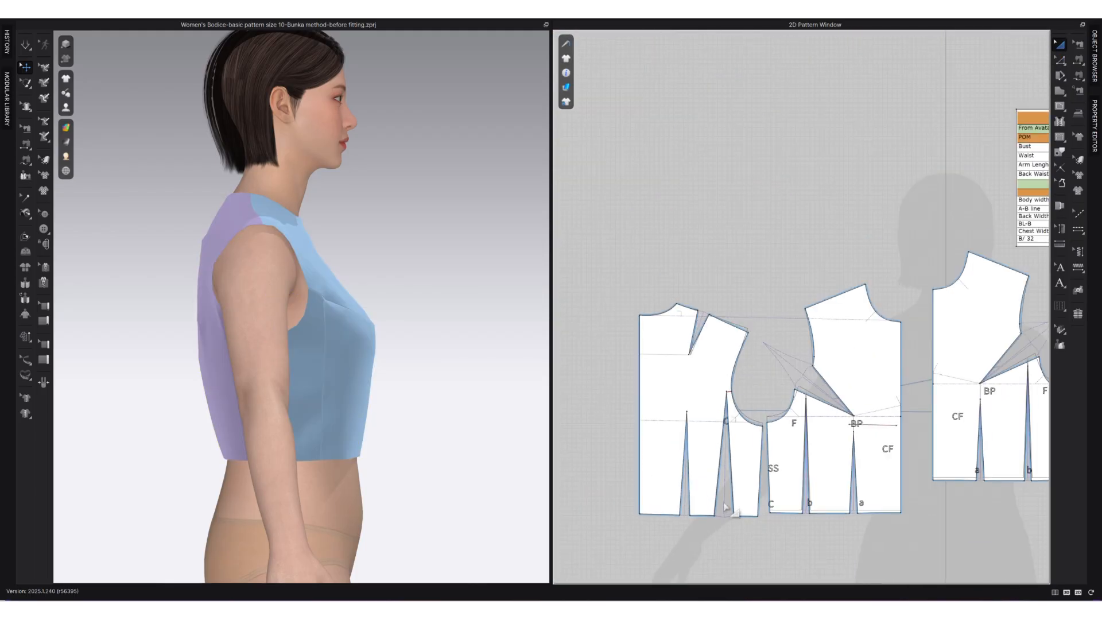
Step: Level the front and back at the underarm and draw horizontal internal lines from the underarm points to centre front and centre back
click(756, 421)
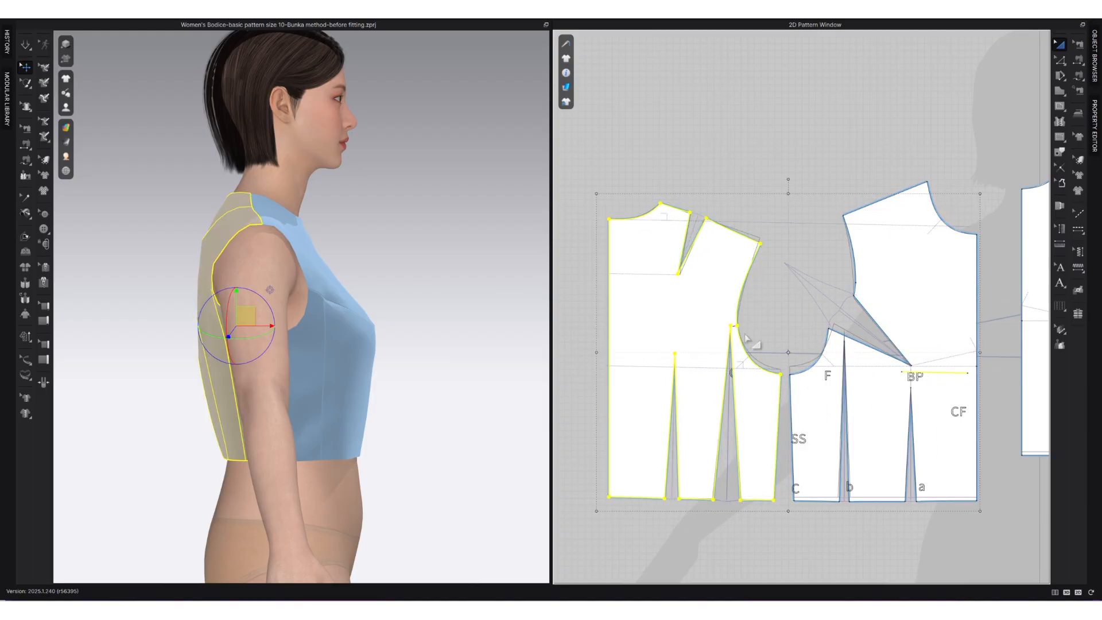
key(z)
click(946, 383)
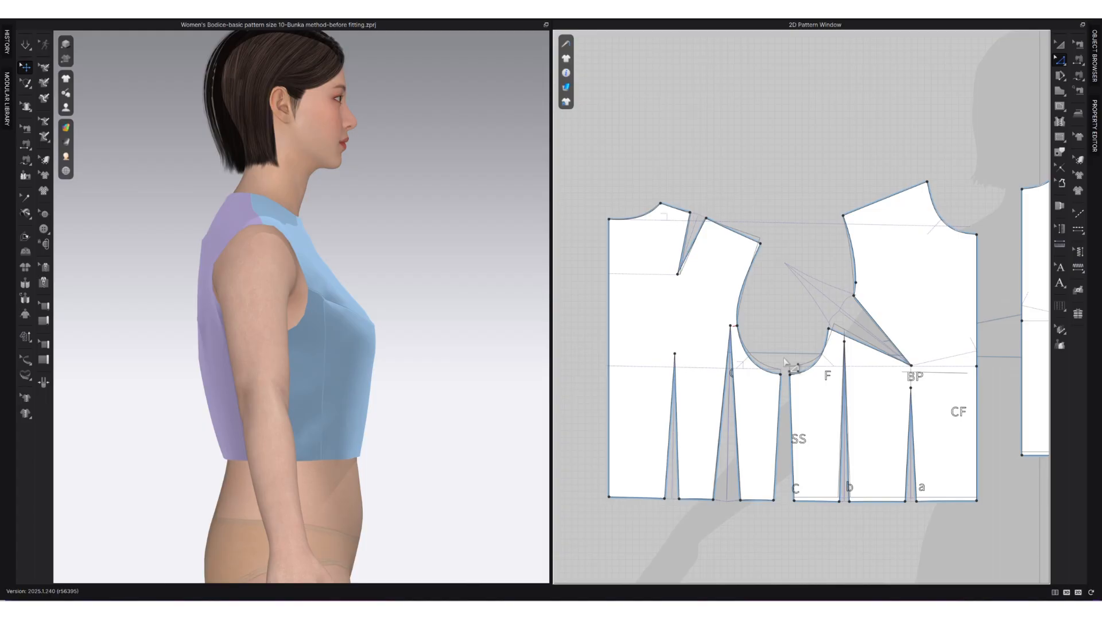
key(v)
drag(790, 375, 976, 375)
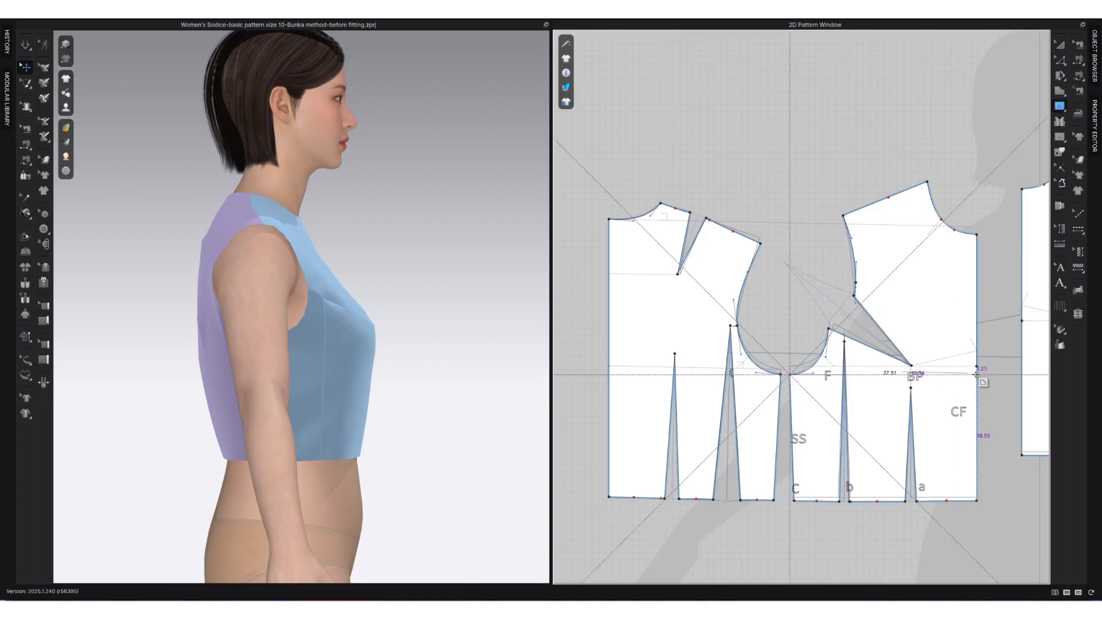
double_click(976, 374)
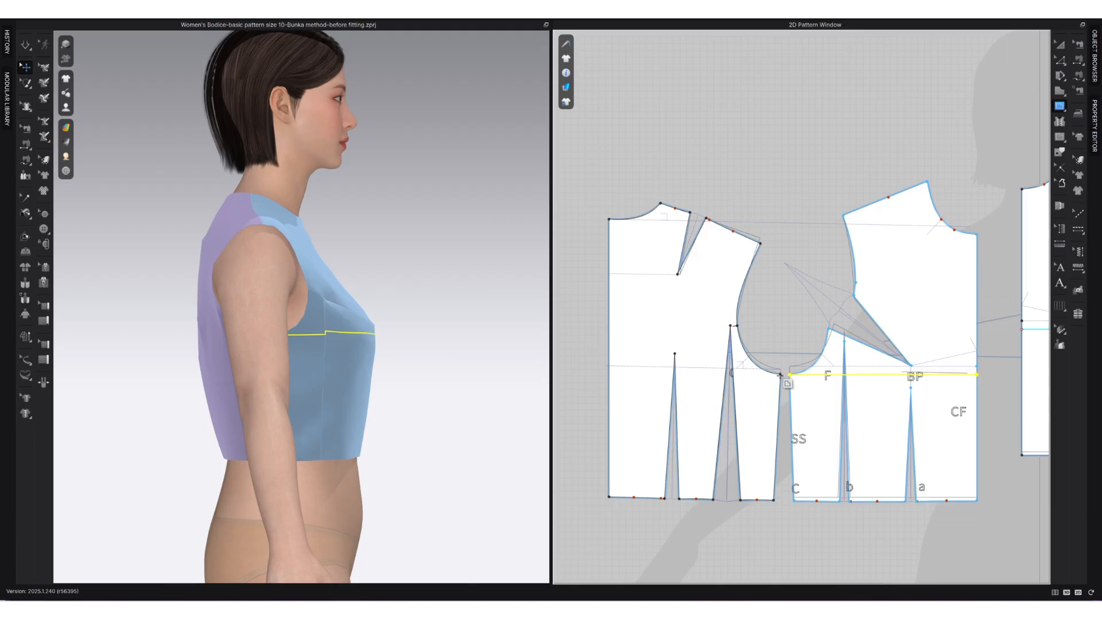
click(780, 374)
double_click(608, 374)
click(1063, 49)
right_drag(398, 442, 366, 431)
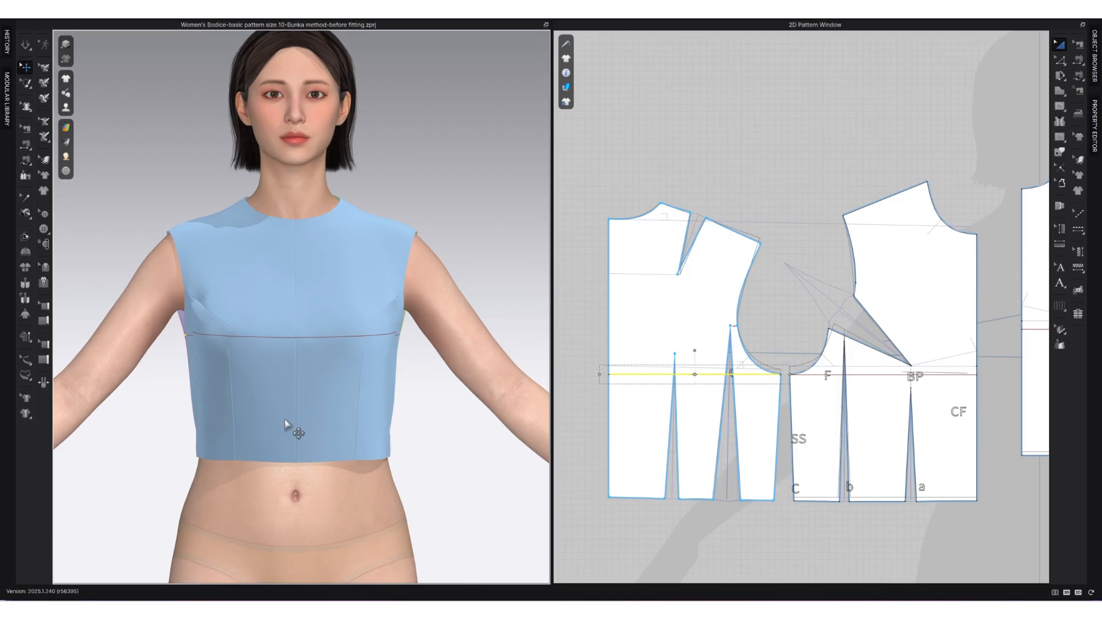
Step: Turn on the angle display for the corners of the 2D patterns
click(798, 317)
mouse_move(566, 73)
click(624, 128)
Step: Reshape the front neckline with its centre-front curve handle so it meets the centre front at about 91°
click(1060, 61)
scroll(965, 266, up, 4)
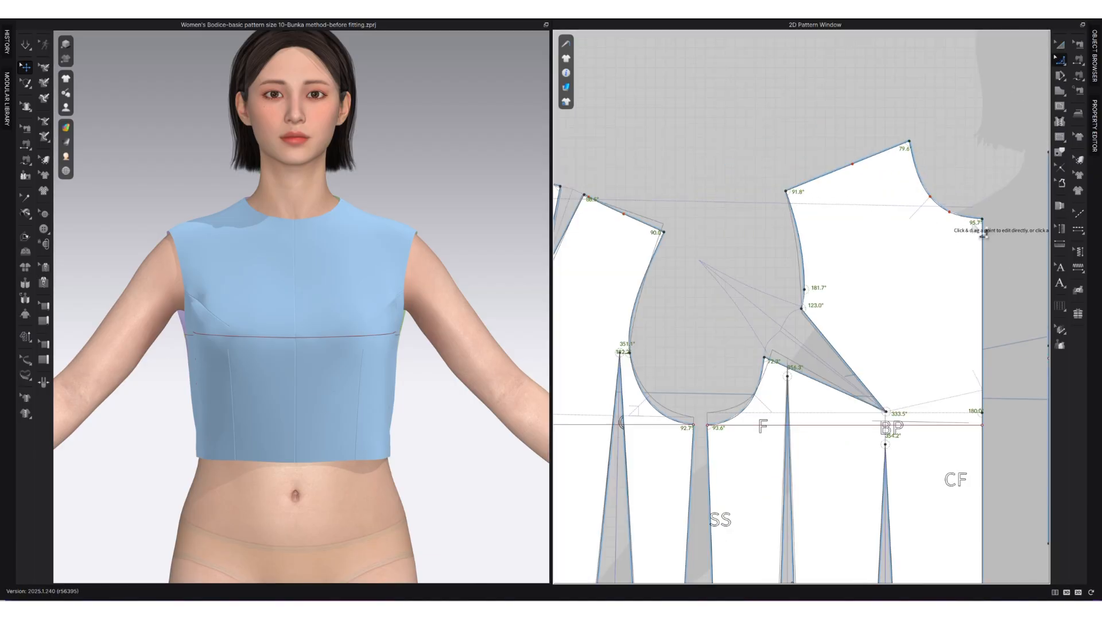
key(space)
key(z)
click(951, 208)
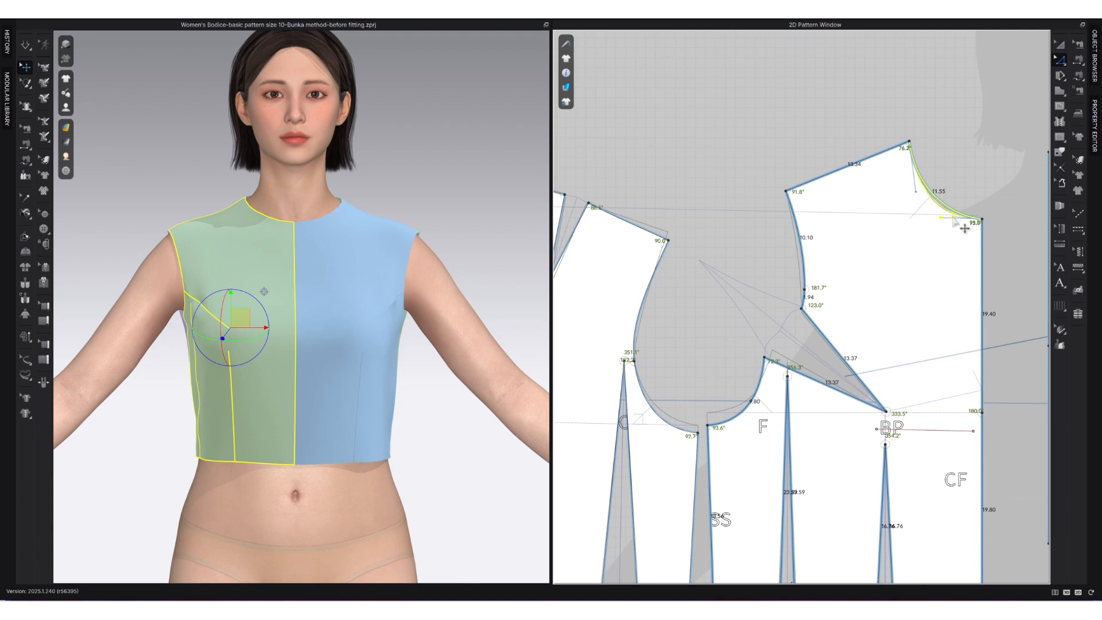
drag(955, 219, 946, 223)
drag(943, 221, 938, 224)
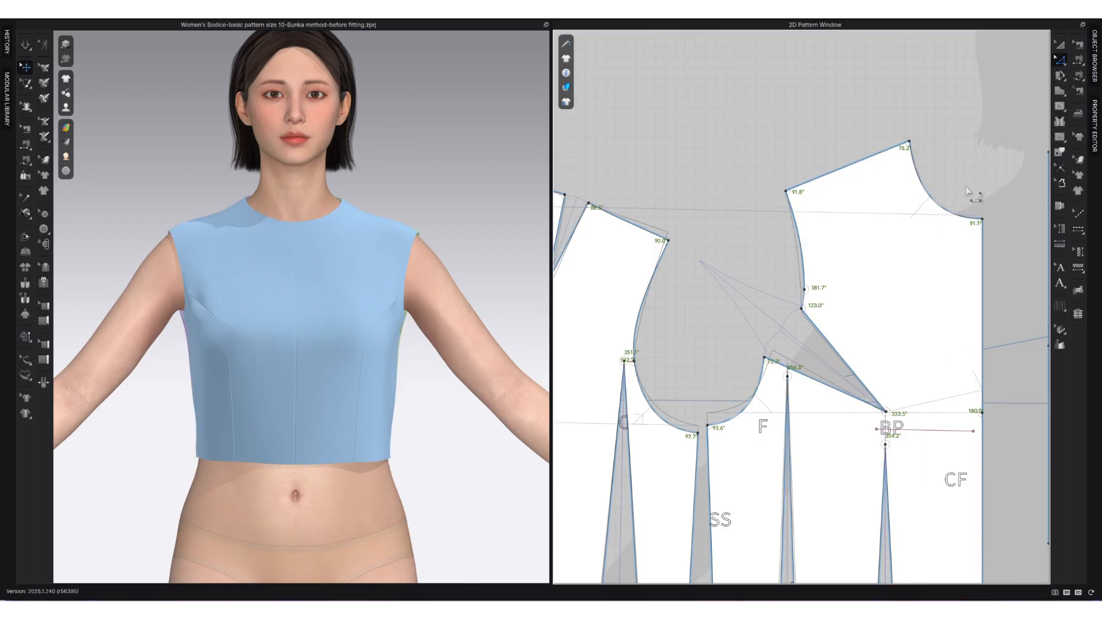
Step: Raise the centre-front curve handle of the front neckline slightly so the corner angle is about 92.9°
scroll(1007, 210, up, 6)
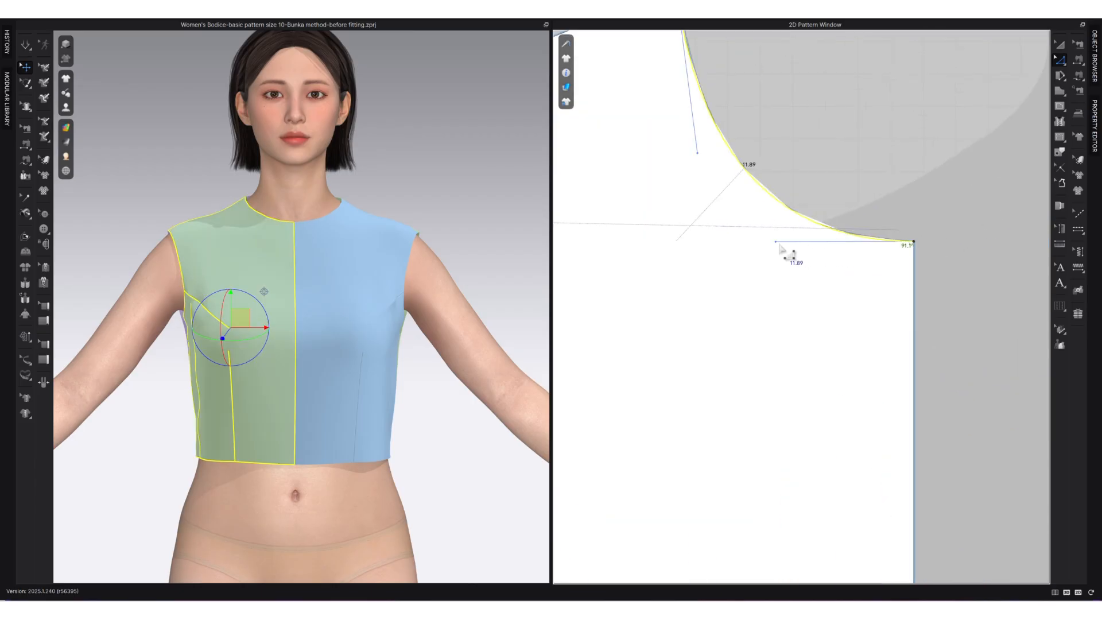
drag(777, 244, 777, 237)
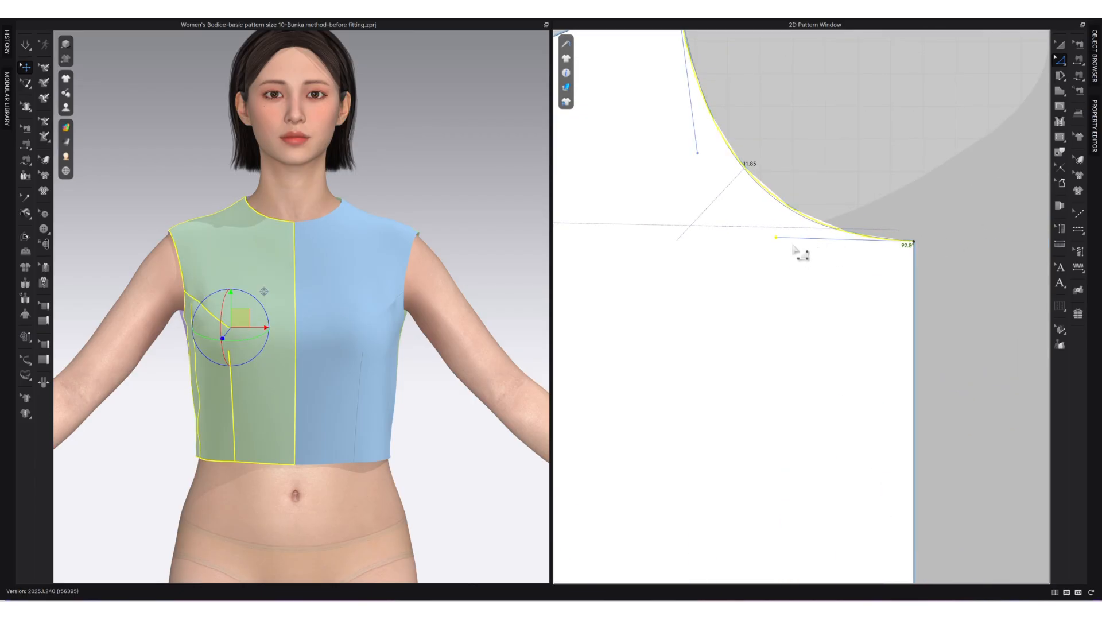
key(ctrl+z)
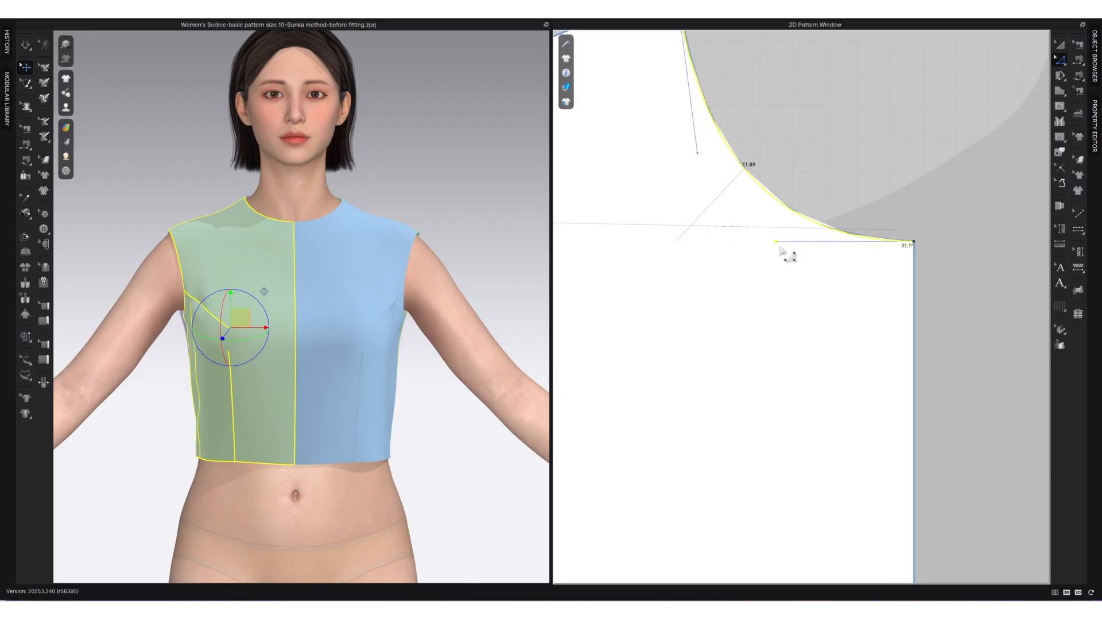
drag(776, 243, 780, 239)
click(905, 178)
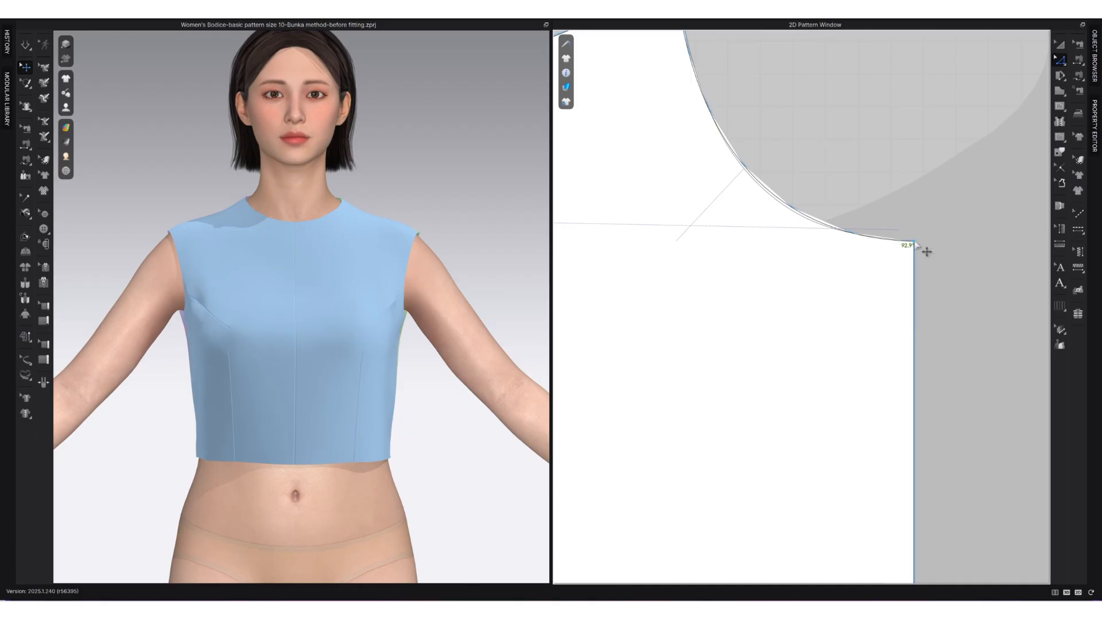
Step: Square the front neckline's centre-front corner with Perpendicular Pattern Corner, length 1 cm in the Start direction
click(913, 240)
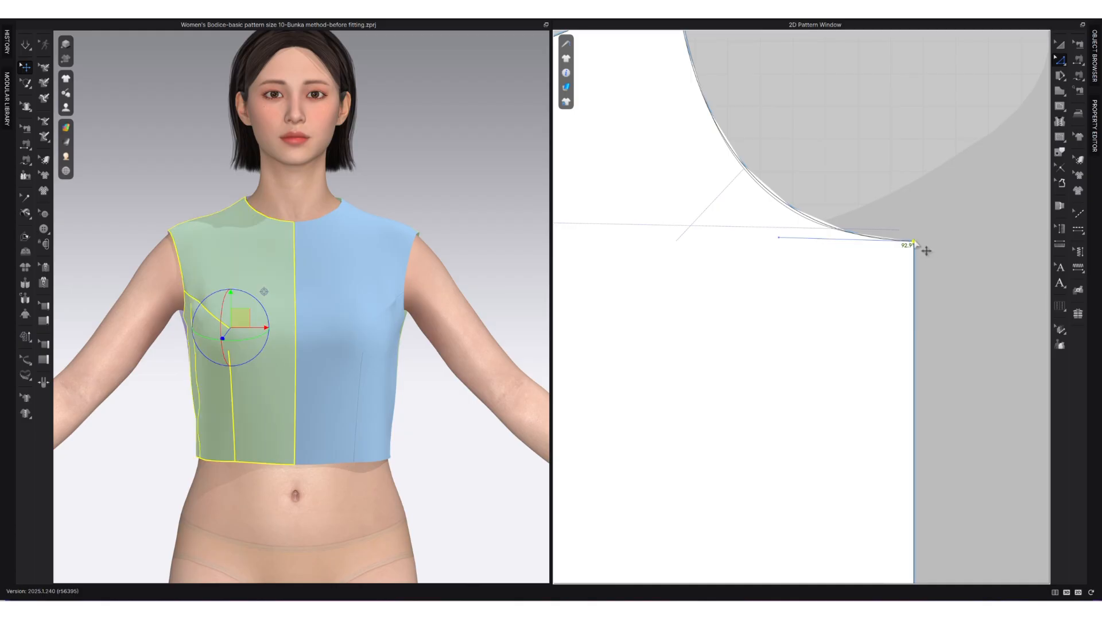
right_click(914, 239)
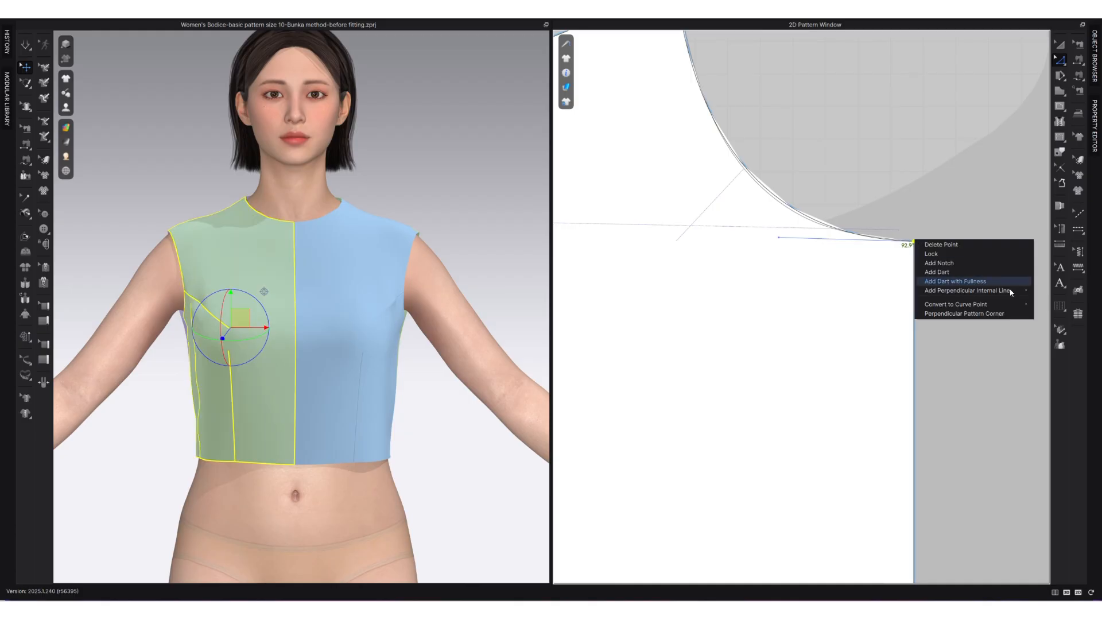
click(969, 314)
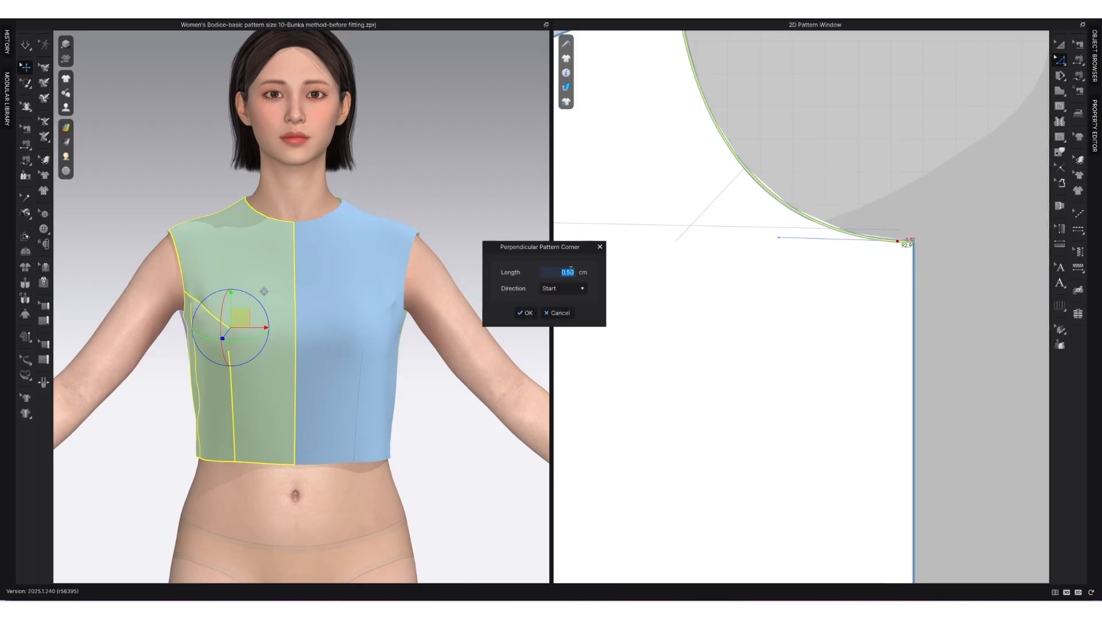
text(1)
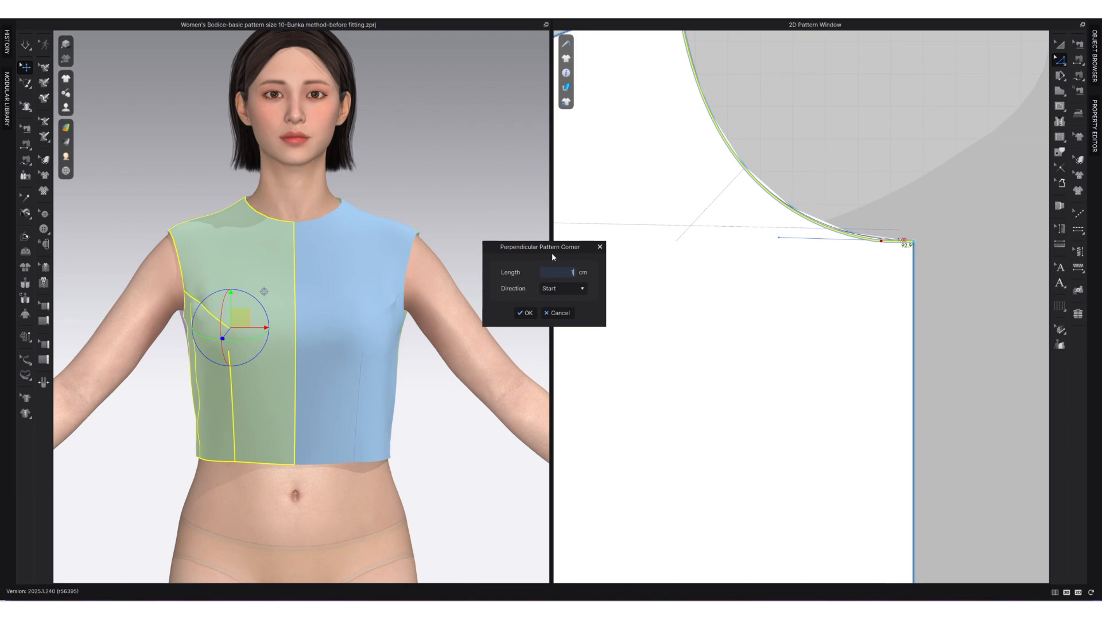
click(534, 314)
Step: Simulate the garment on the avatar and check the fit of the bodice from the side
scroll(887, 182, down, 10)
scroll(875, 493, up, 2)
scroll(904, 534, up, 4)
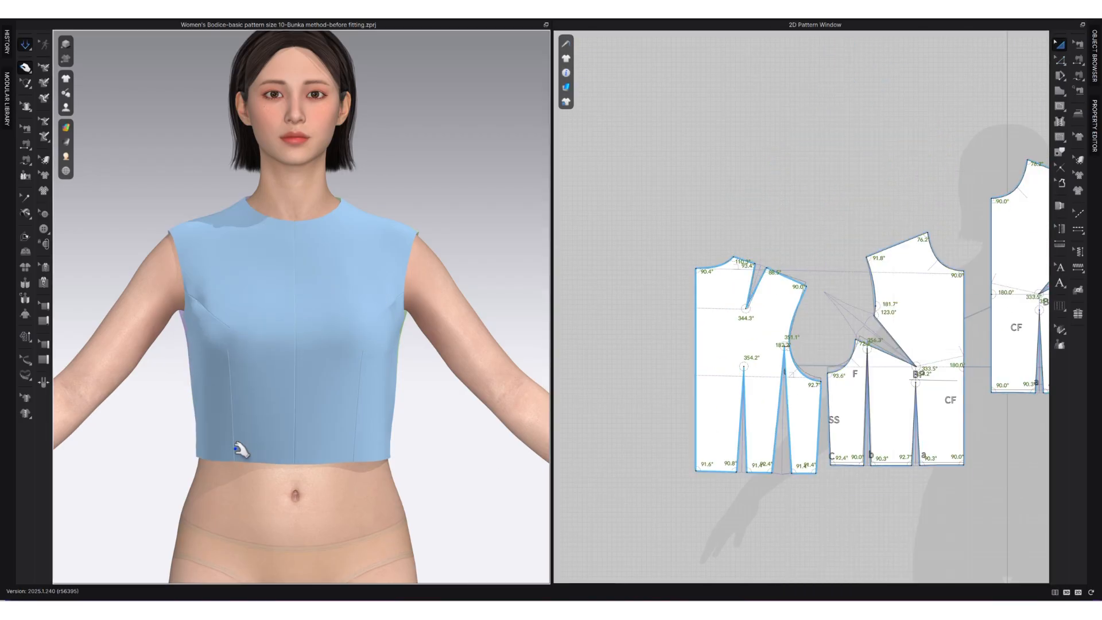
right_drag(224, 482, 275, 479)
click(195, 351)
right_drag(196, 352, 141, 57)
key(space)
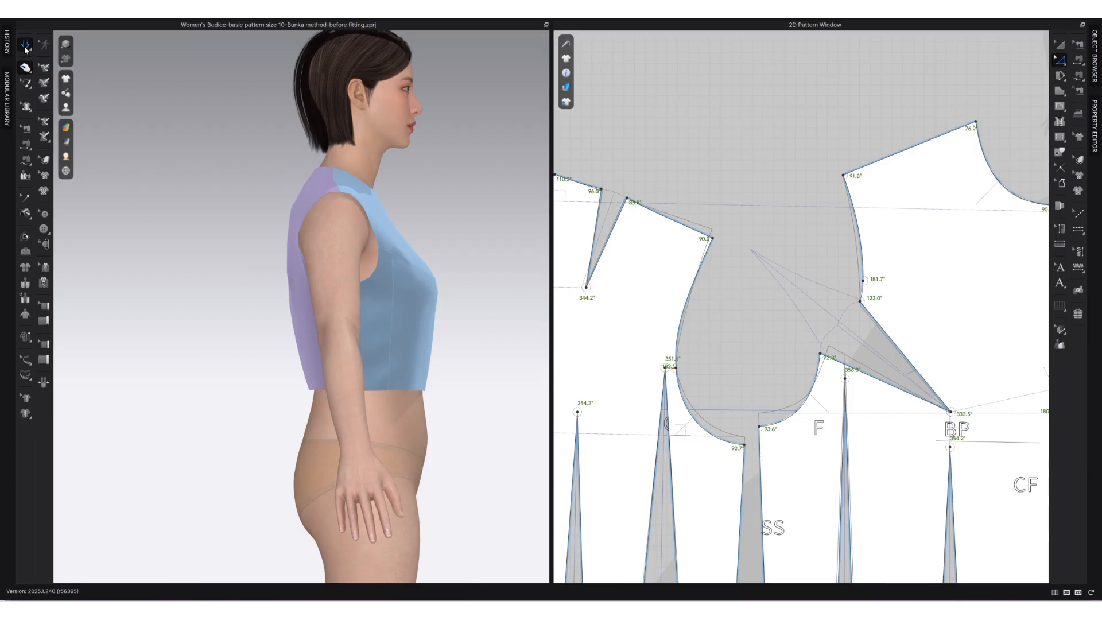
Step: Set the total width of the back waist dart nearest the side seam to 4.2 cm, keeping its dart cap shaped
scroll(681, 321, down, 3)
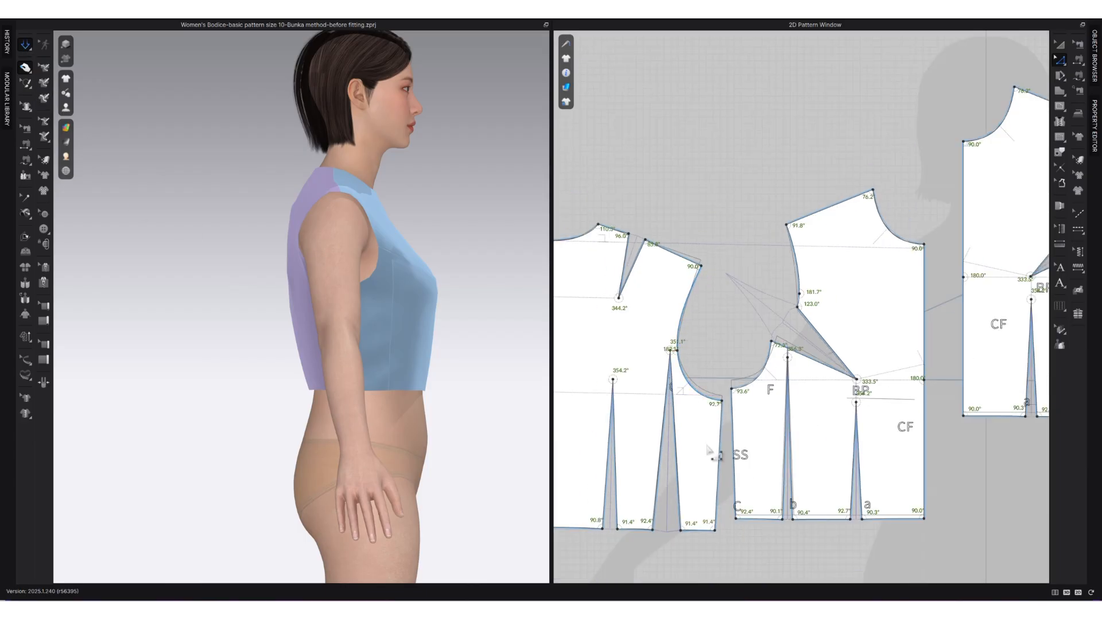
click(677, 472)
right_click(677, 472)
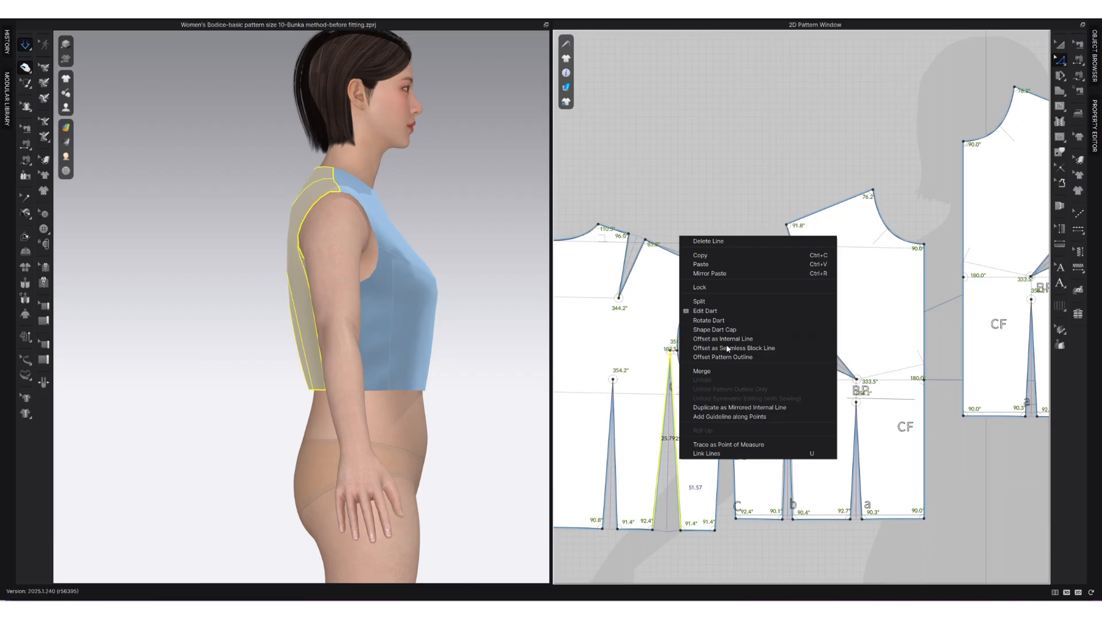
click(725, 310)
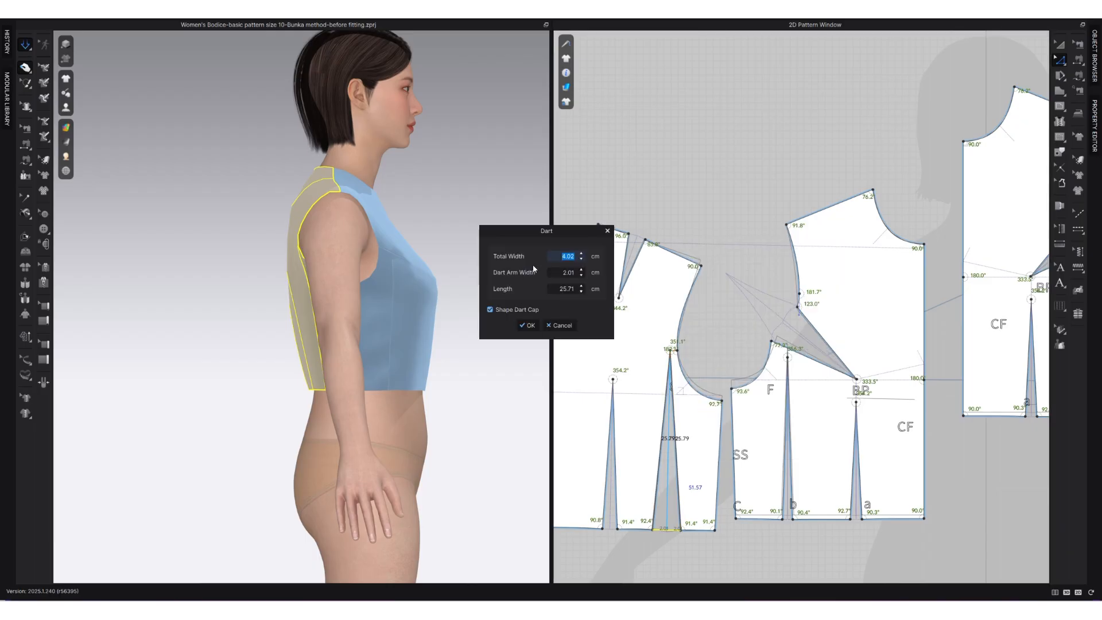
text(4.2)
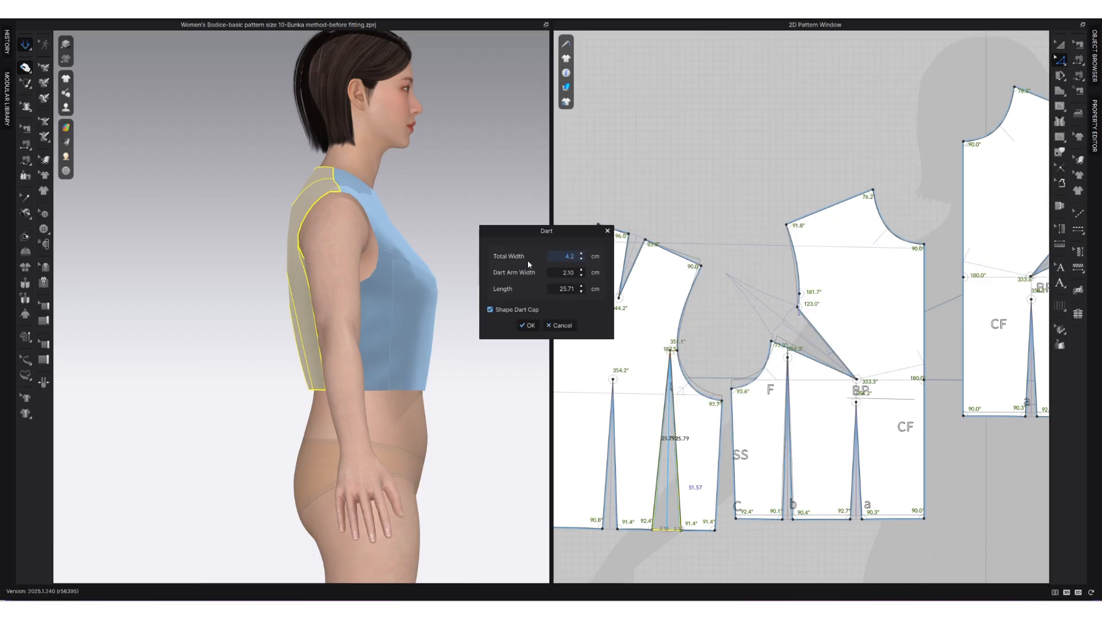
click(527, 325)
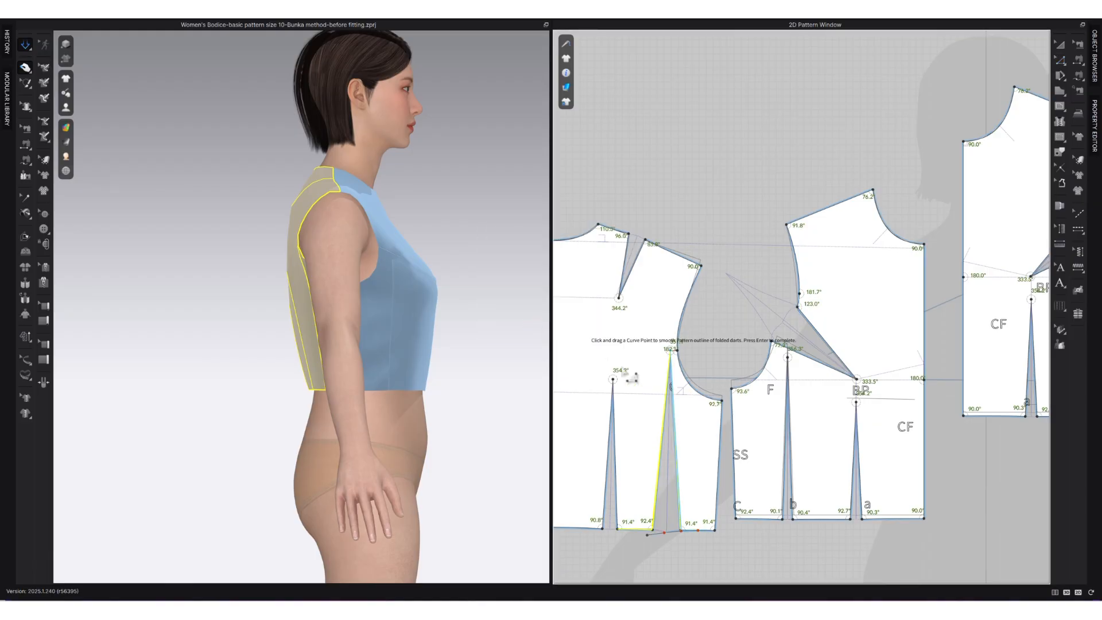
key(Return)
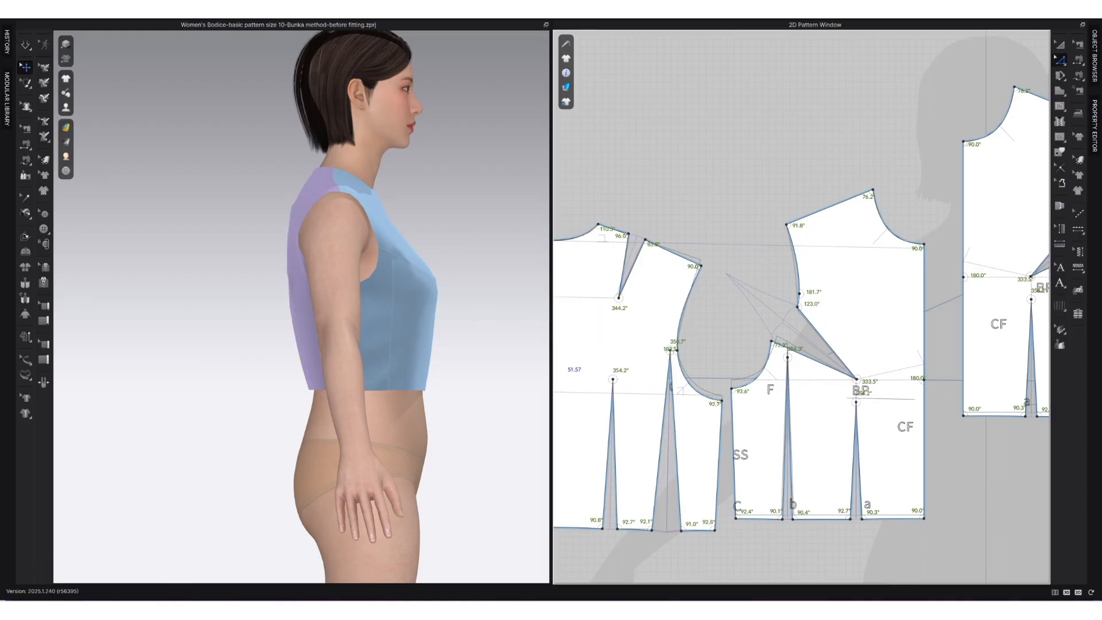
Step: Simulate the bodice with the widened back dart and check its side view on the avatar
click(26, 45)
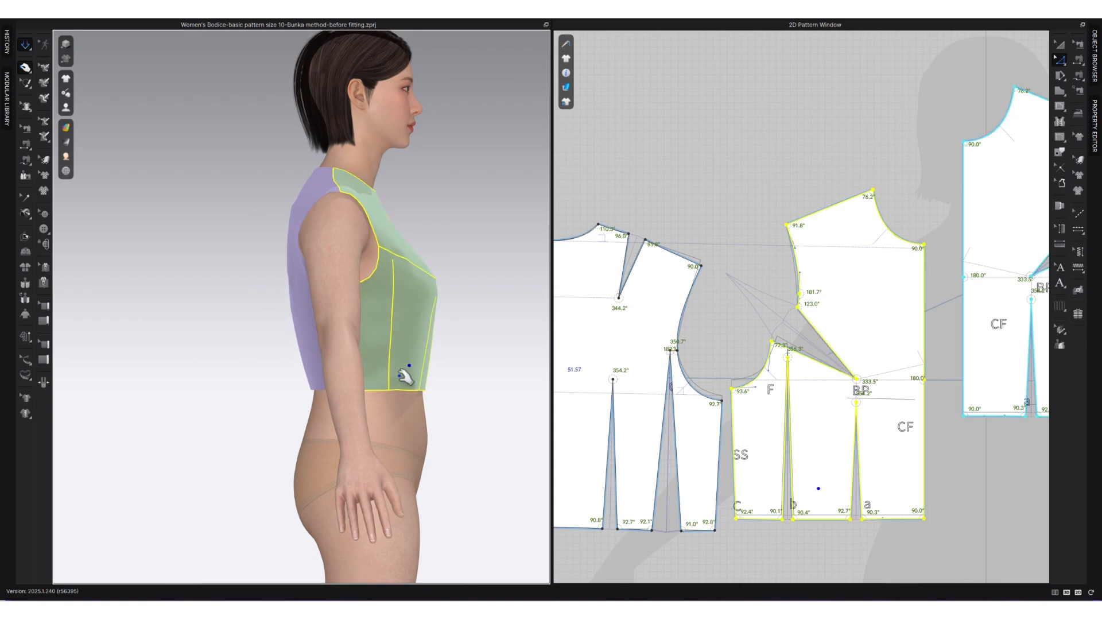
click(320, 384)
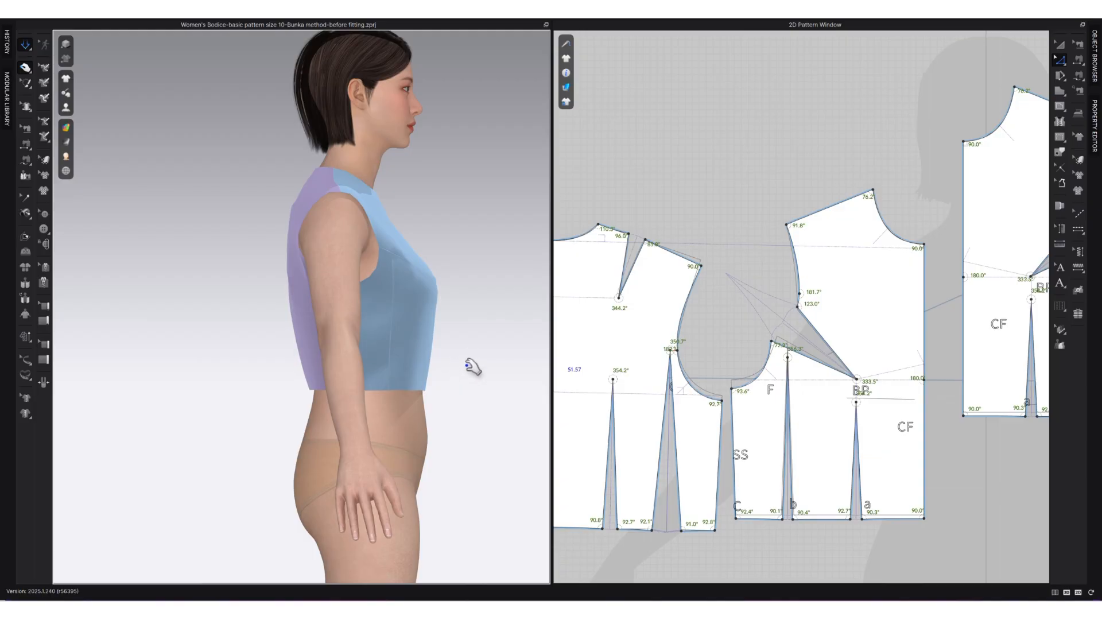
scroll(838, 311, down, 2)
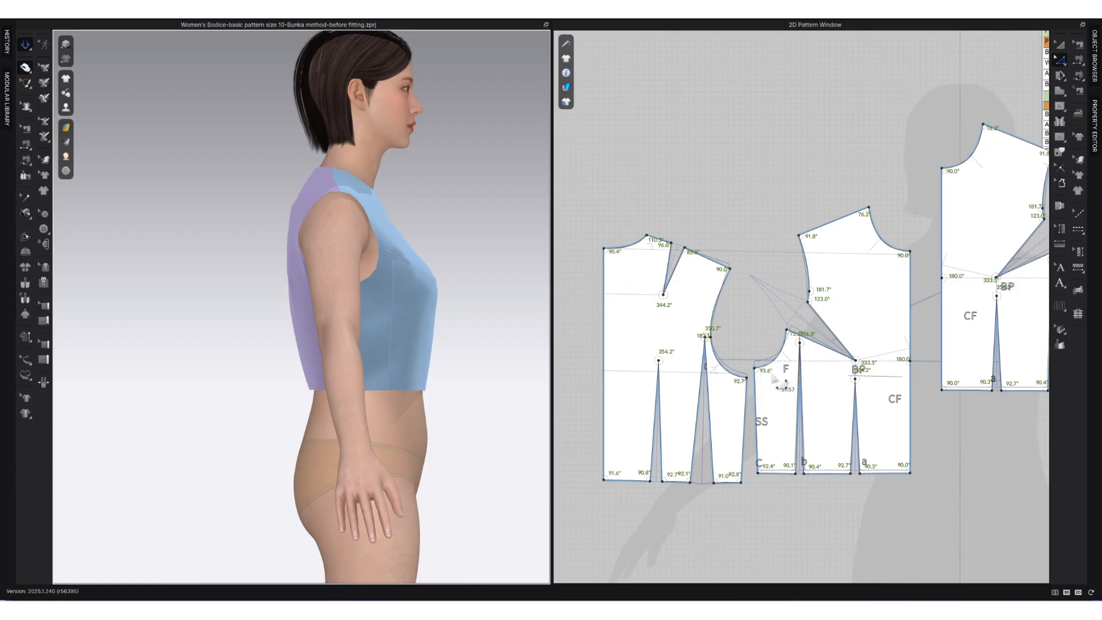
Step: Hide the angle display and draw a horizontal internal line from the front underarm point to the centre front
scroll(772, 378, up, 4)
scroll(748, 379, down, 2)
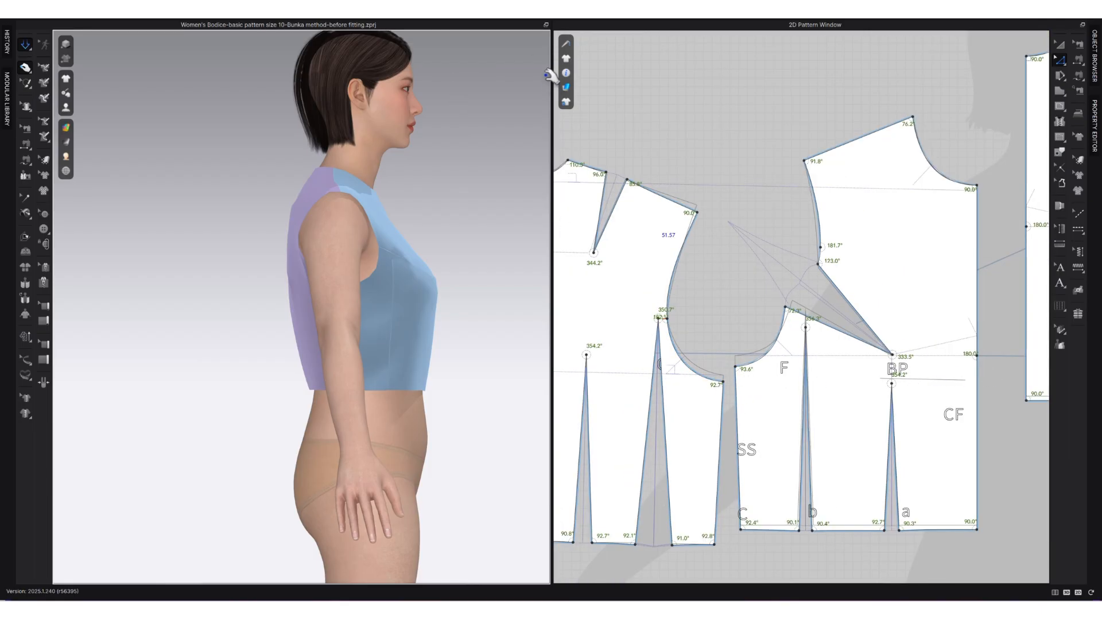
click(567, 75)
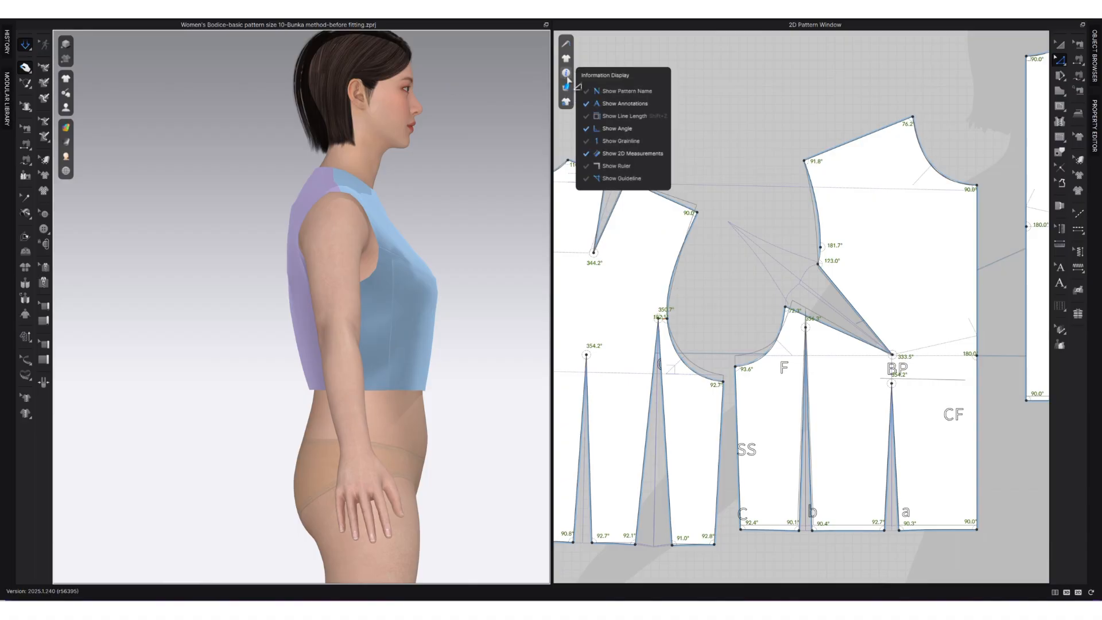
click(622, 128)
key(v)
click(736, 365)
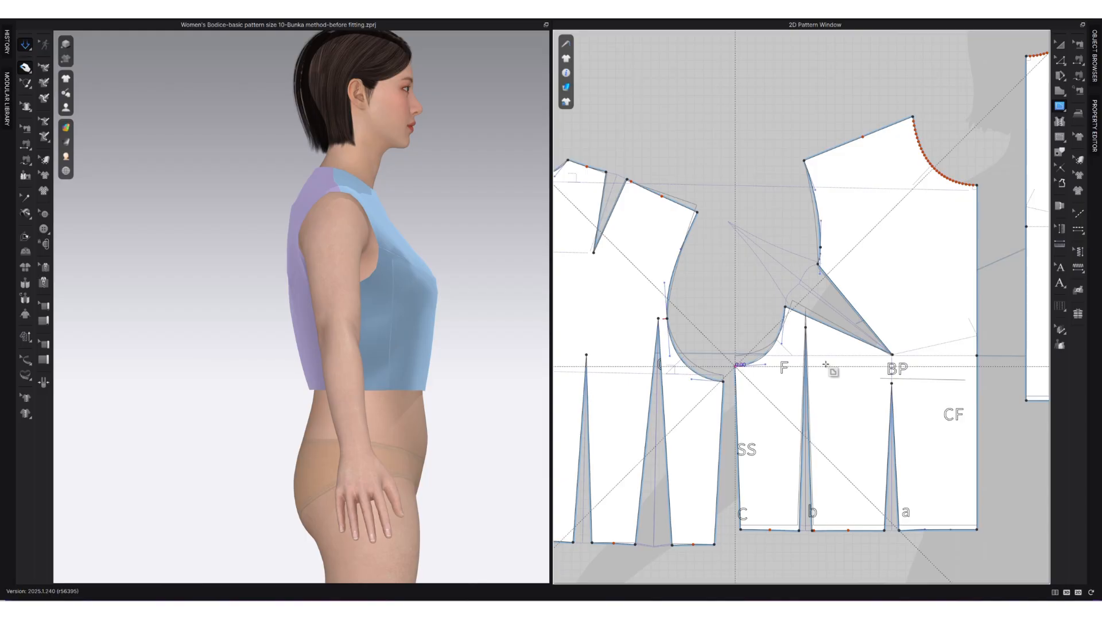
click(977, 366)
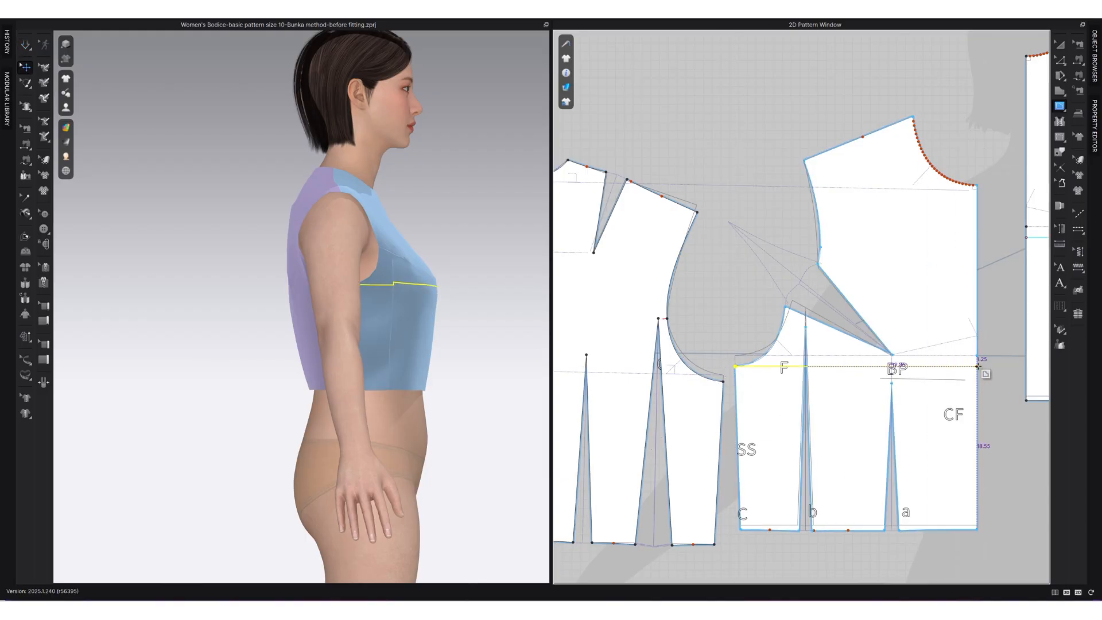
scroll(952, 367, down, 5)
scroll(789, 381, up, 4)
click(792, 379)
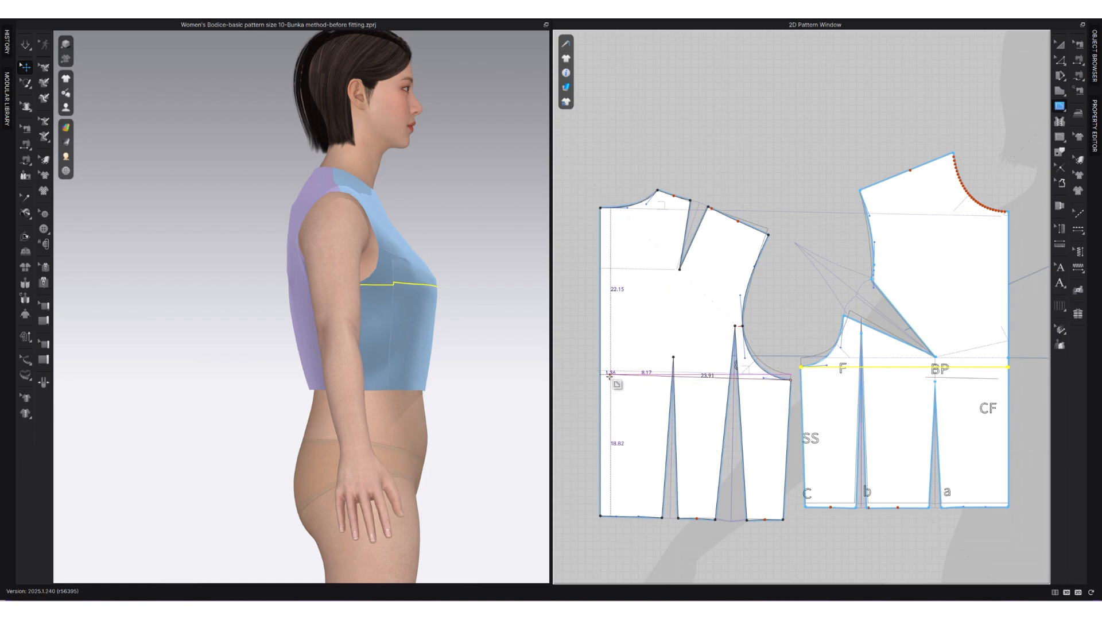
key(Escape)
Step: Raise and rotate the back bodice so its hem lies level, and draw a horizontal internal line from its underarm to the centre back
click(1059, 46)
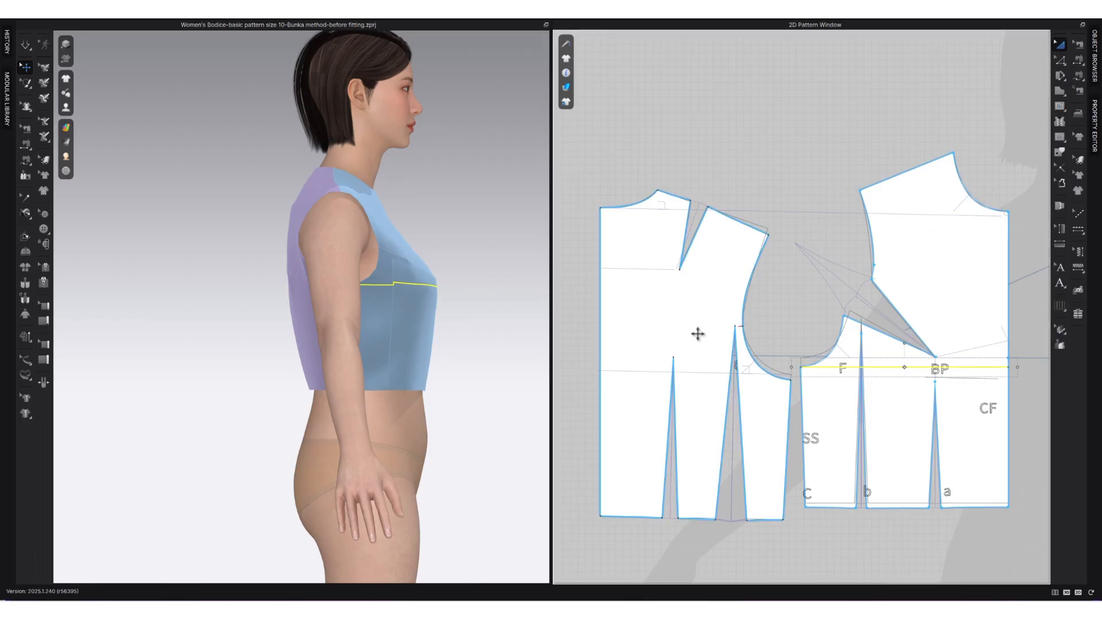
click(696, 319)
right_click(696, 322)
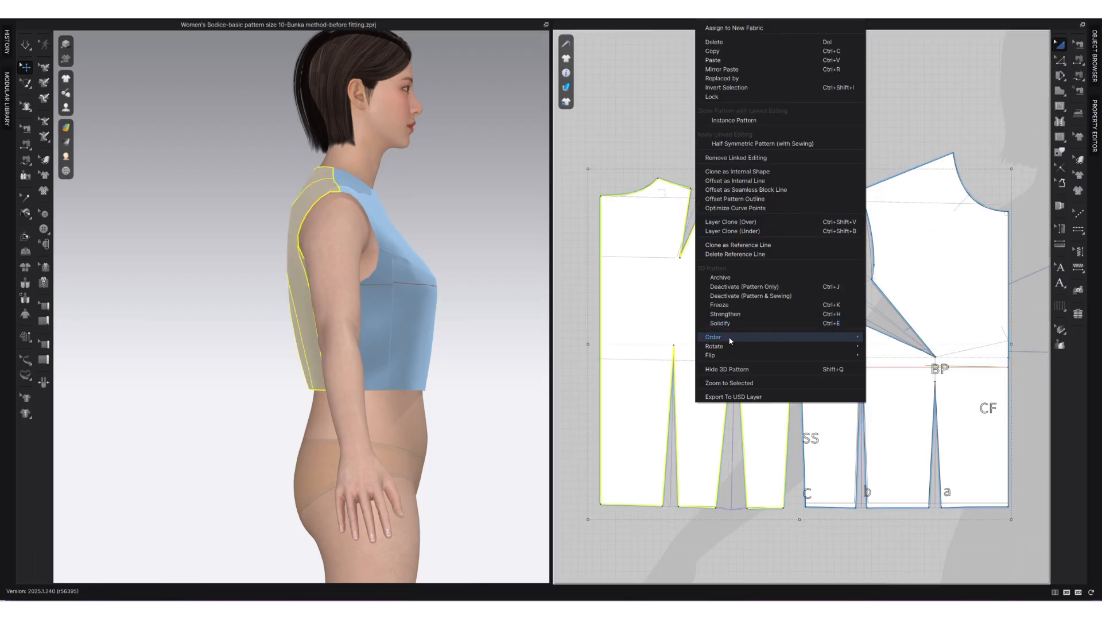
mouse_move(726, 347)
click(917, 347)
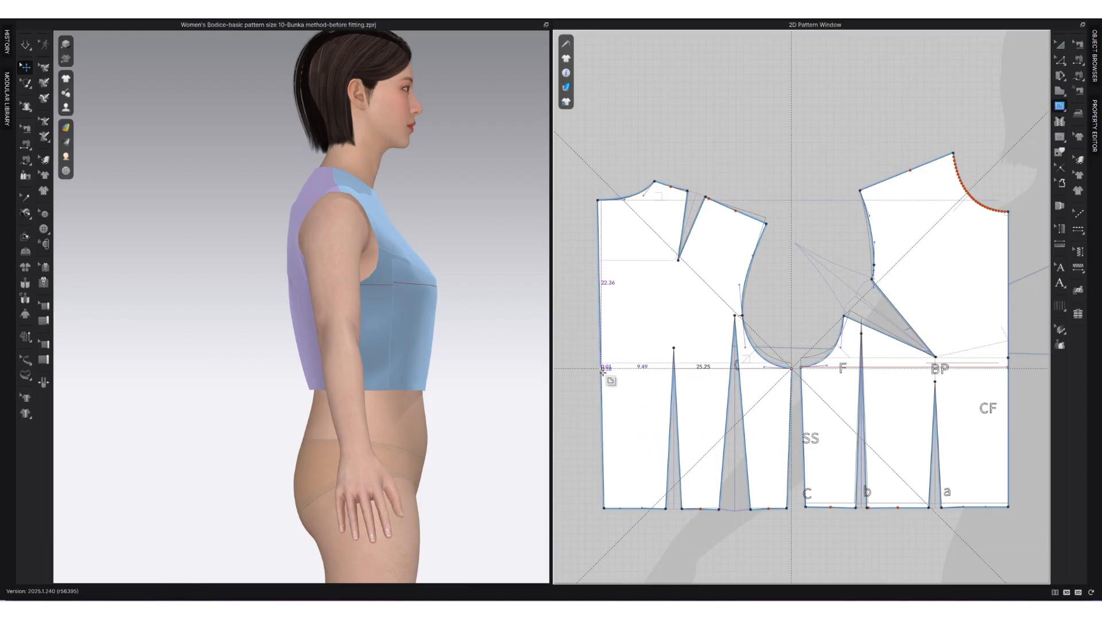
click(617, 368)
Step: Delete the reference lines of the front and back bodice patterns together
click(1057, 46)
click(972, 118)
scroll(998, 155, down, 2)
drag(1008, 159, 609, 494)
right_click(690, 301)
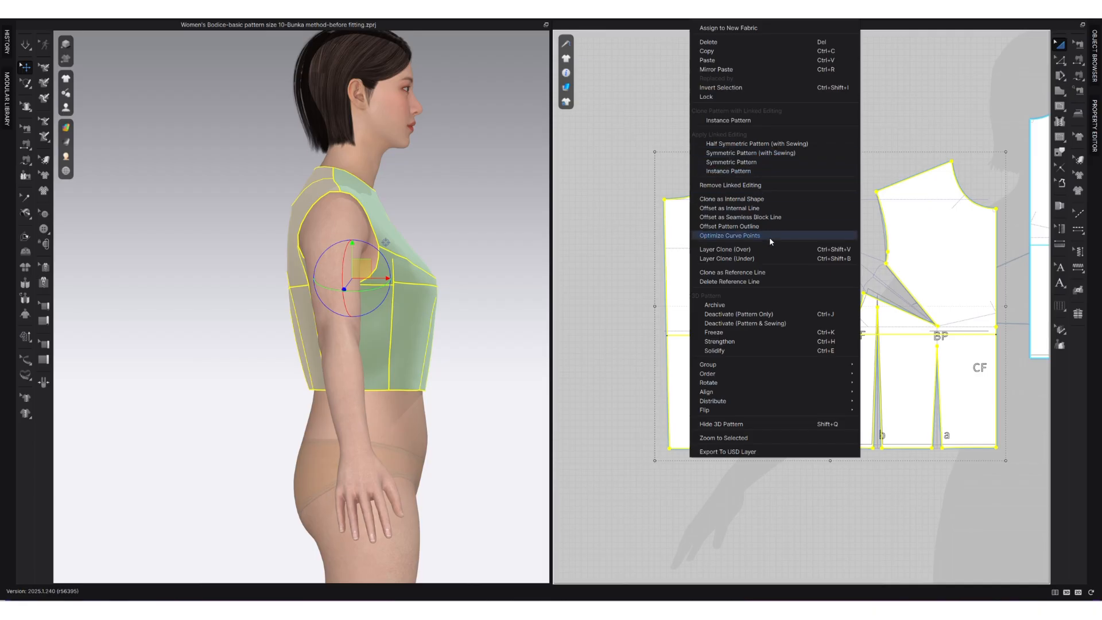
click(739, 282)
click(634, 310)
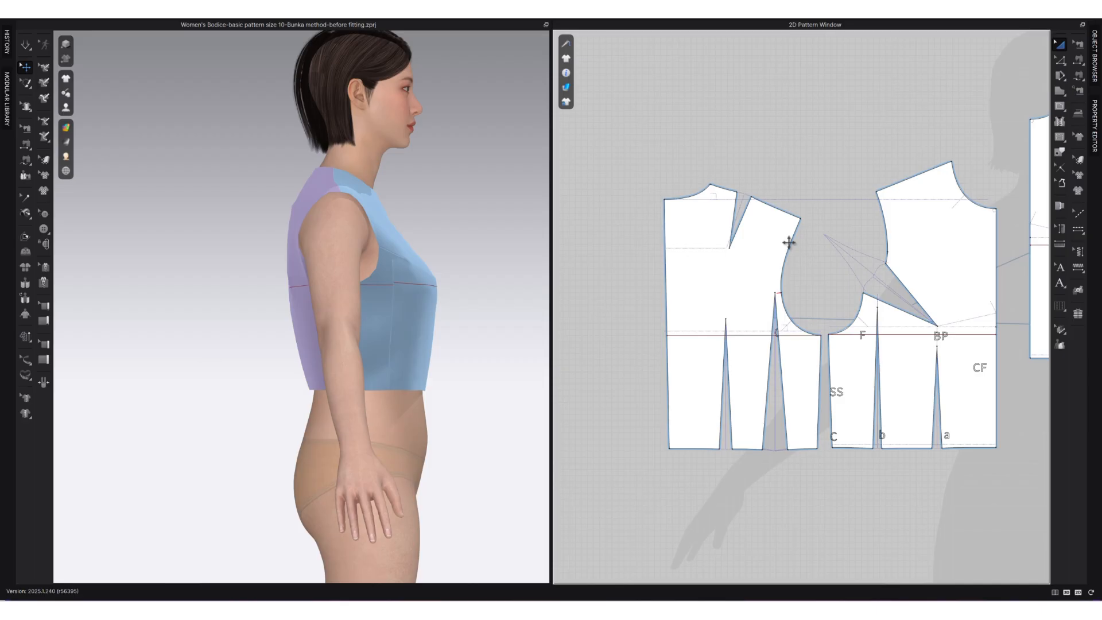
Step: Delete the leftover construction lines and unneeded letter labels around the front and back bodice pieces
key(i)
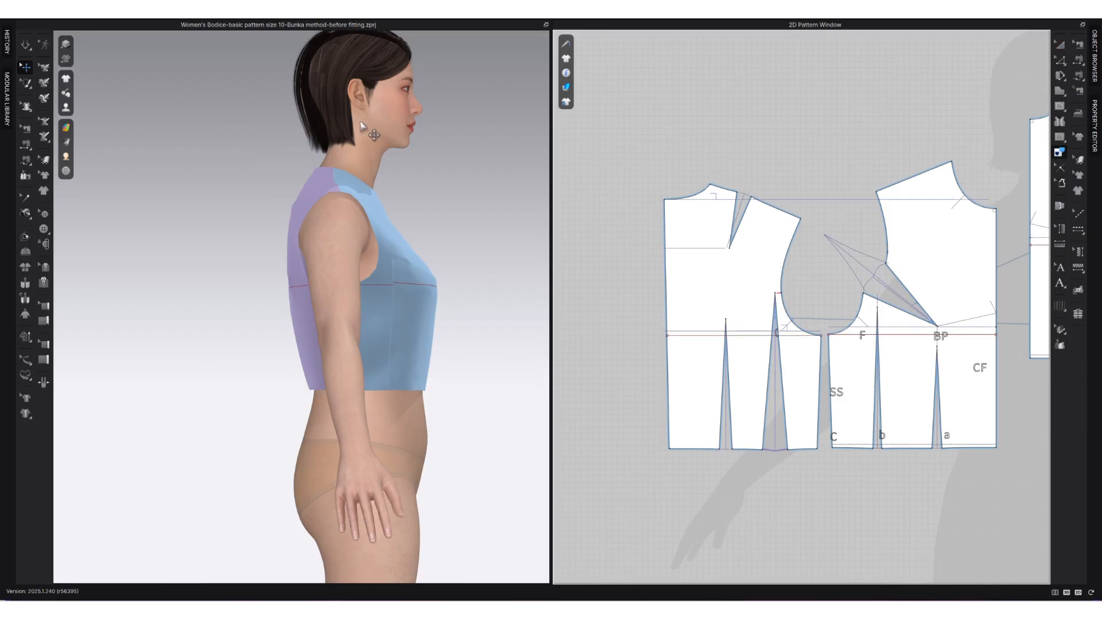
click(853, 200)
key(Delete)
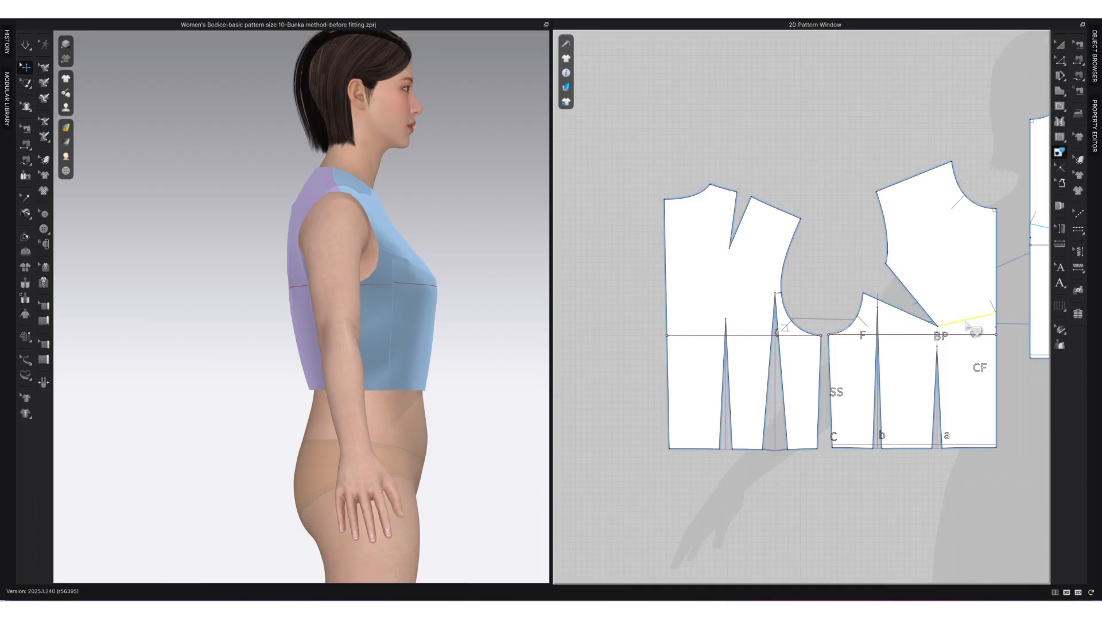
scroll(637, 283, up, 2)
click(684, 542)
key(Delete)
click(626, 541)
key(Delete)
click(805, 537)
key(Delete)
click(876, 536)
key(Delete)
Step: Reposition the back bodice beside the front and annotate the pieces "Back" and "Front"
click(1059, 268)
click(1060, 46)
drag(683, 488, 643, 488)
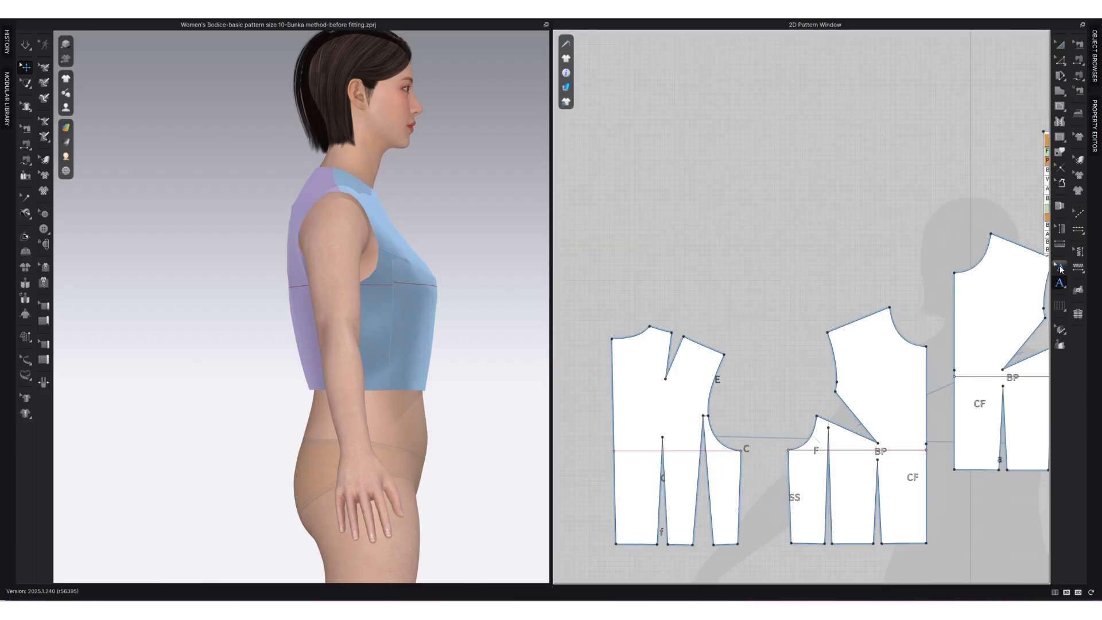
drag(728, 501, 779, 438)
click(1059, 282)
click(674, 359)
text(Back)
click(882, 339)
text(Front)
Step: Simulate the updated bodice and check the fit and the new horizontal line from the front
click(1060, 45)
right_drag(517, 390, 423, 393)
right_drag(230, 173, 271, 172)
drag(895, 427, 891, 424)
scroll(809, 410, up, 4)
click(757, 456)
key(space)
right_drag(362, 269, 302, 266)
scroll(336, 265, down, 1)
middle_drag(336, 266, 267, 233)
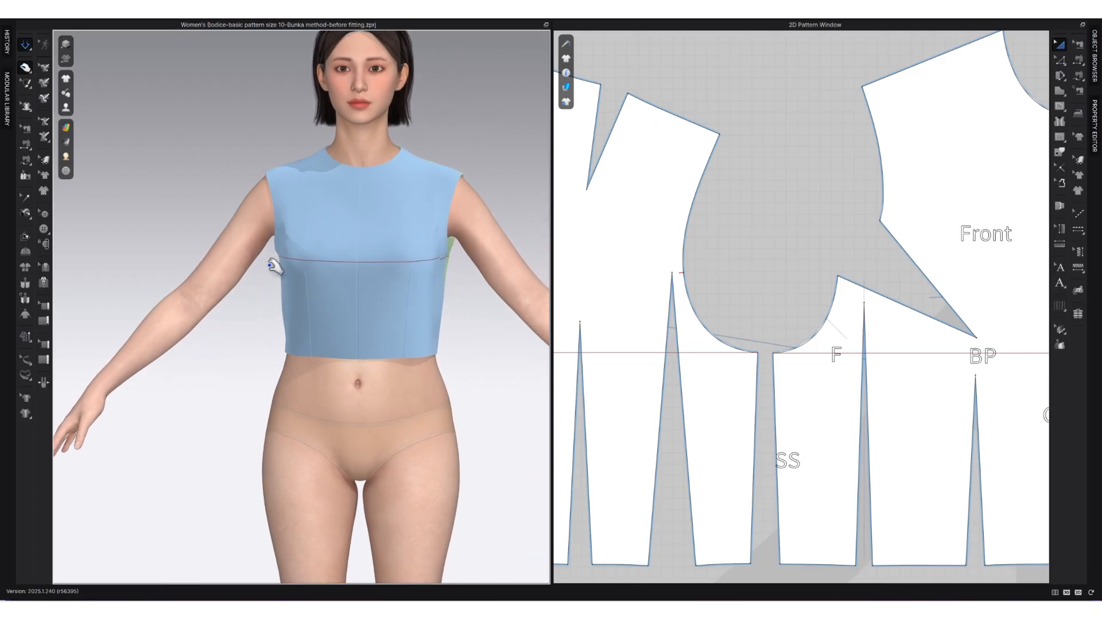
scroll(358, 310, down, 1)
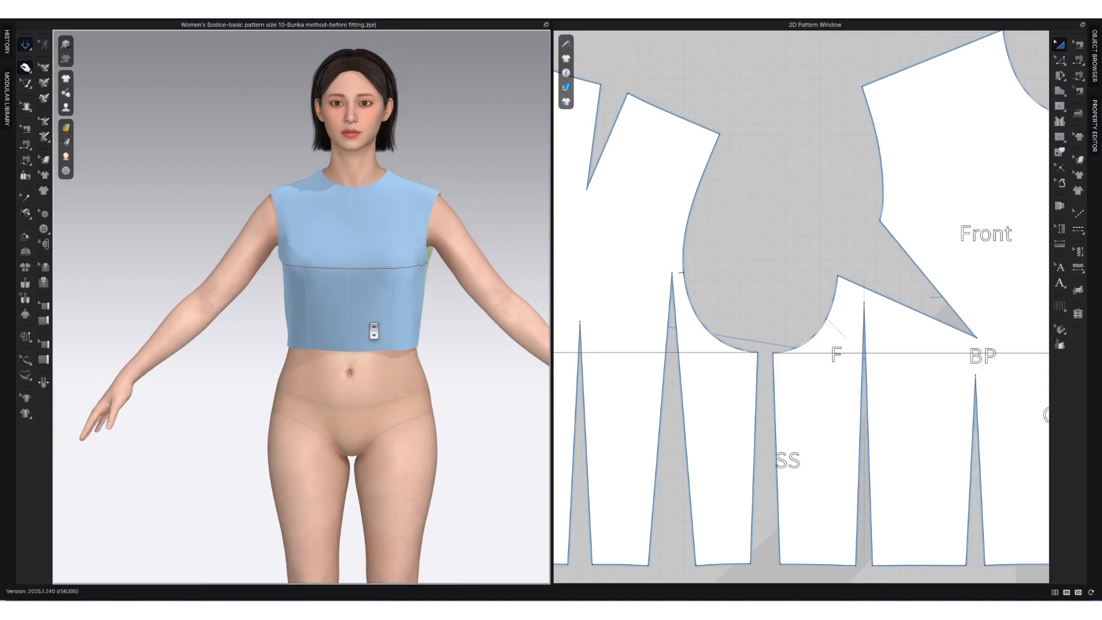
scroll(378, 335, down, 3)
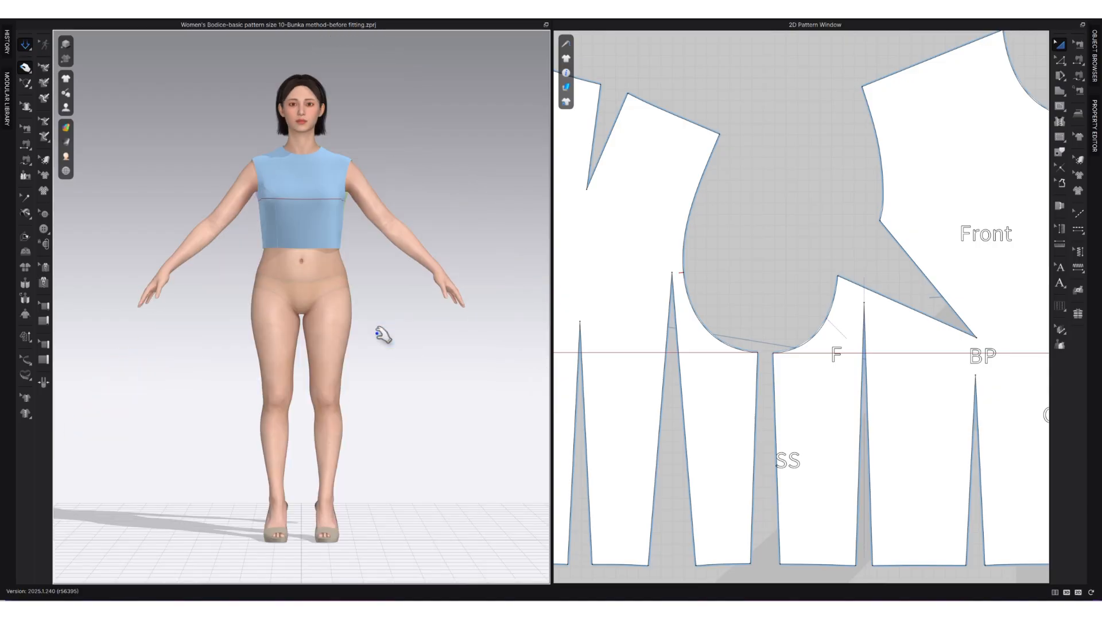
Step: Examine the bodice on the full-length avatar from the side, back and front
click(304, 153)
right_drag(297, 296, 358, 302)
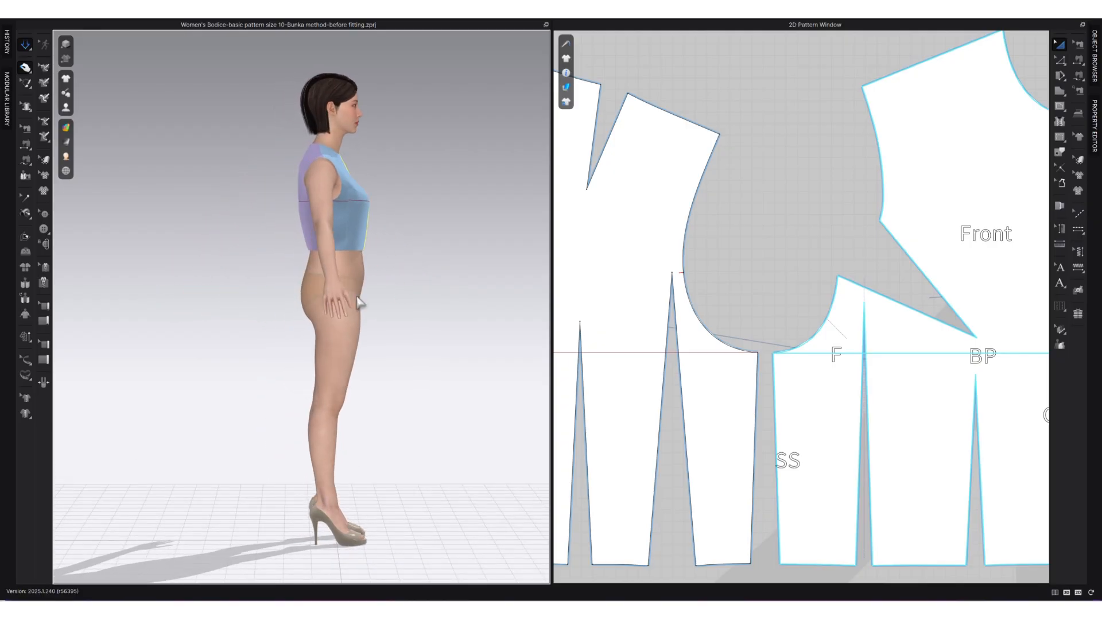
click(360, 236)
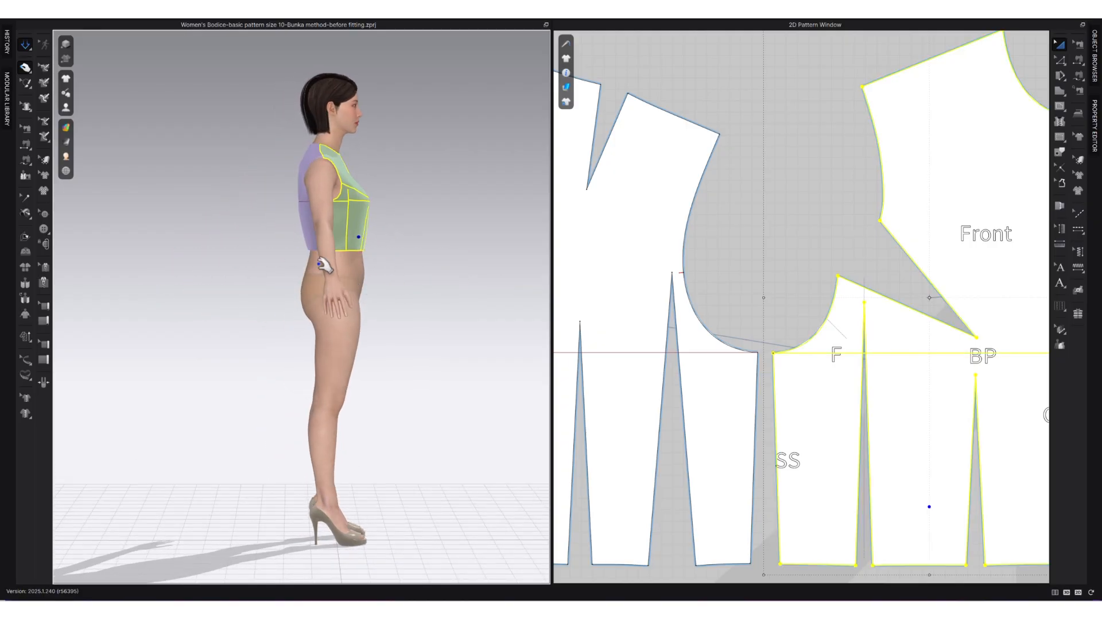
right_drag(314, 300, 372, 308)
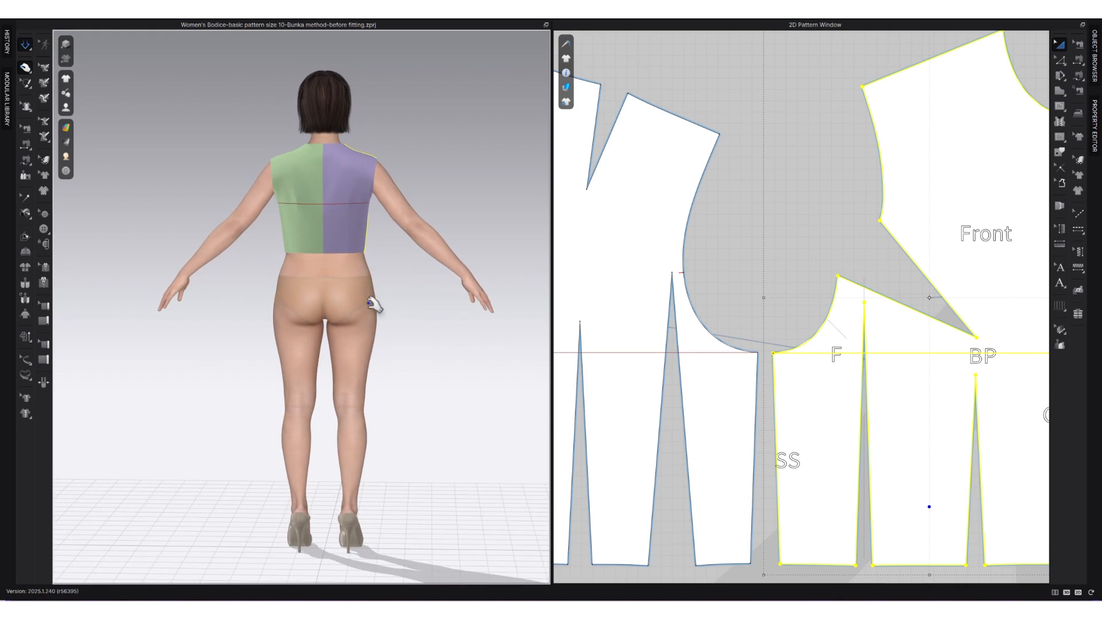
right_drag(423, 315, 301, 319)
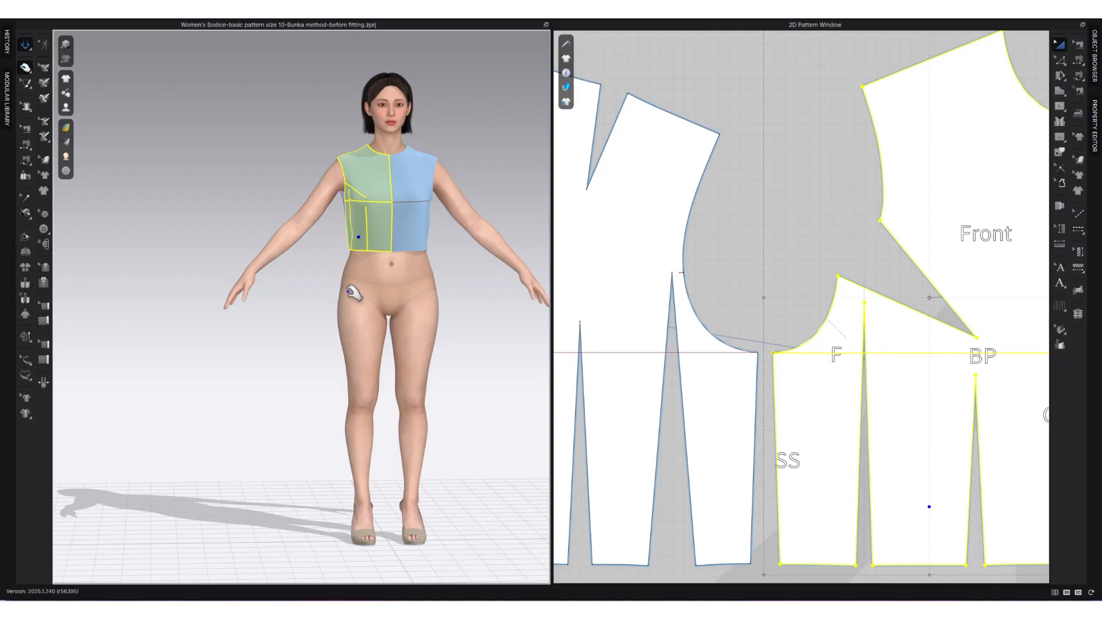
click(761, 250)
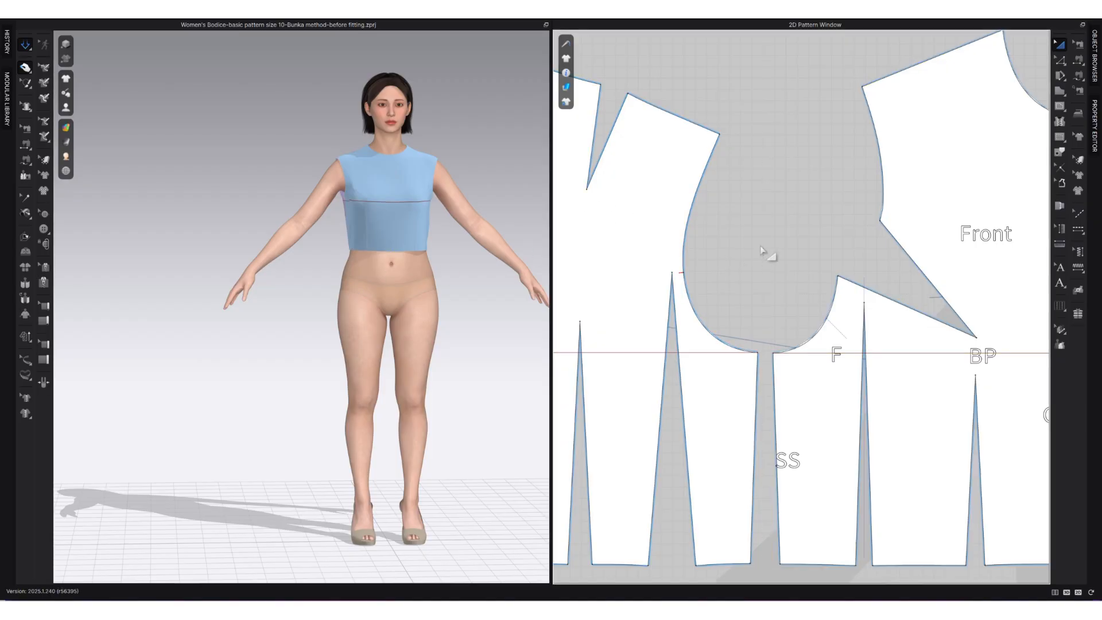